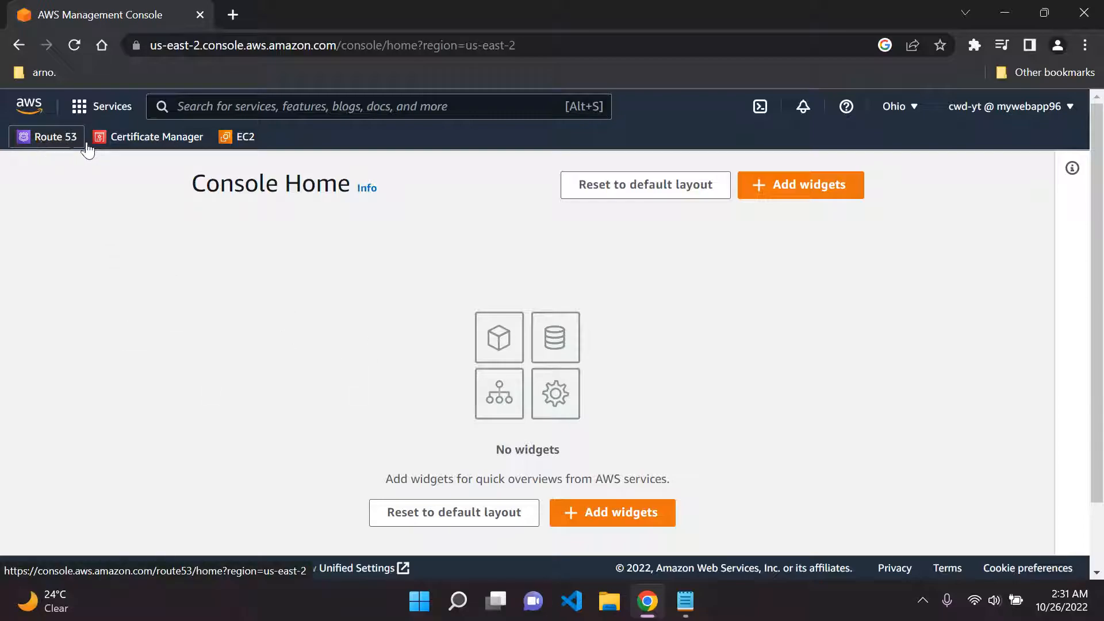
Search the AWS services for route53 and acm, clearing the search after each one.
left_click(264, 107)
type("route53")
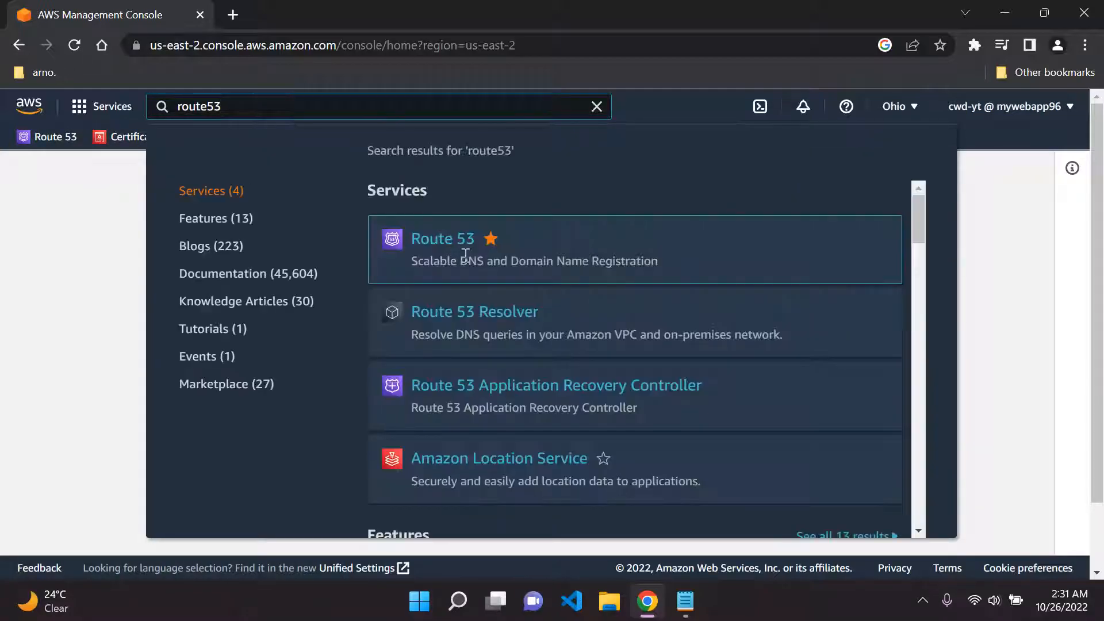
mouse_move(445, 243)
left_click(64, 217)
left_click(598, 107)
left_click(251, 110)
type("acm")
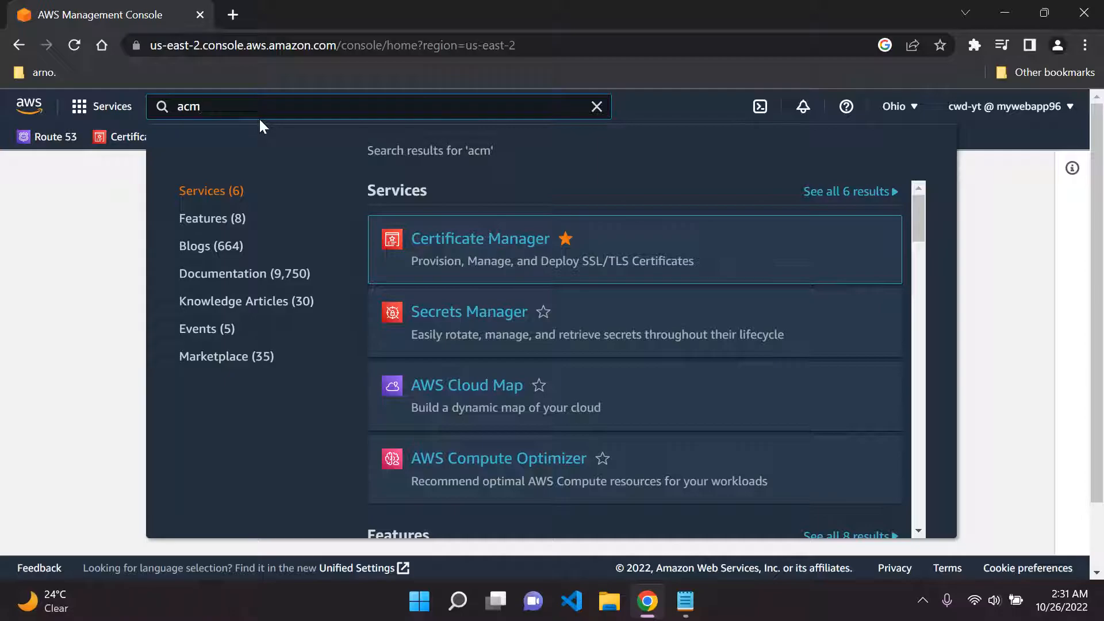
left_click(598, 108)
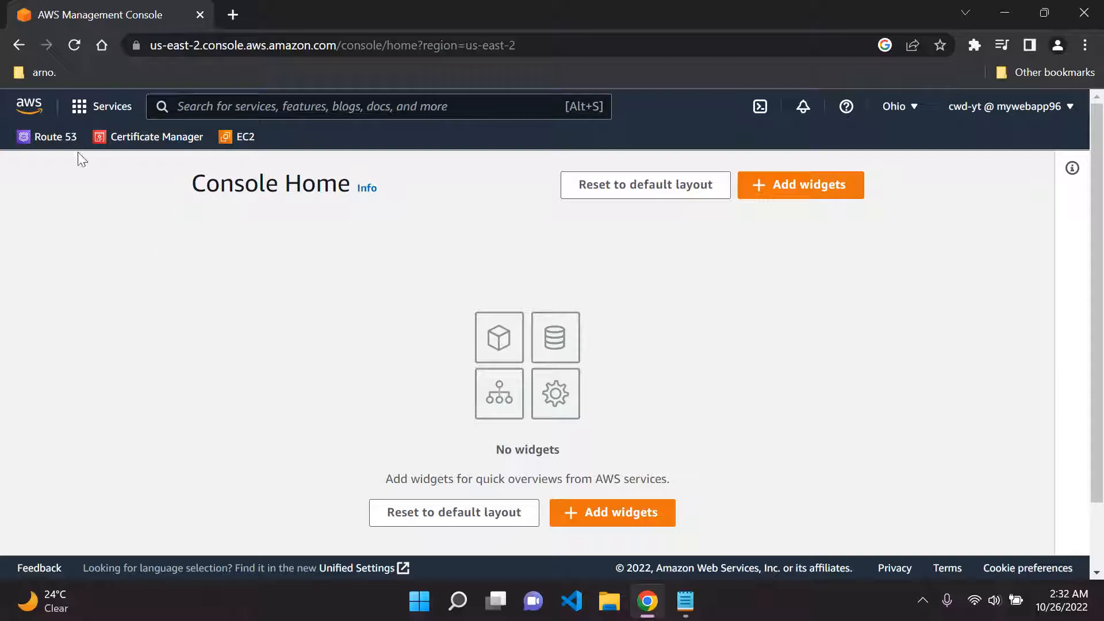
Open the Route 53 dashboard and check its hosted zone and domain registration overview.
left_click(51, 138)
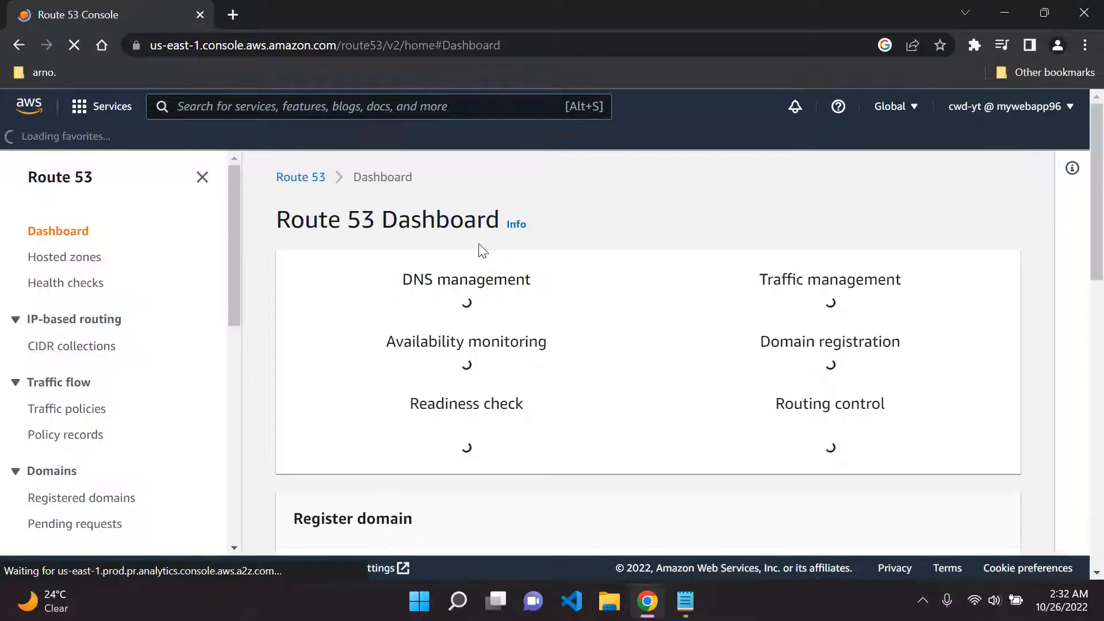
scroll(481, 270, "down", 1)
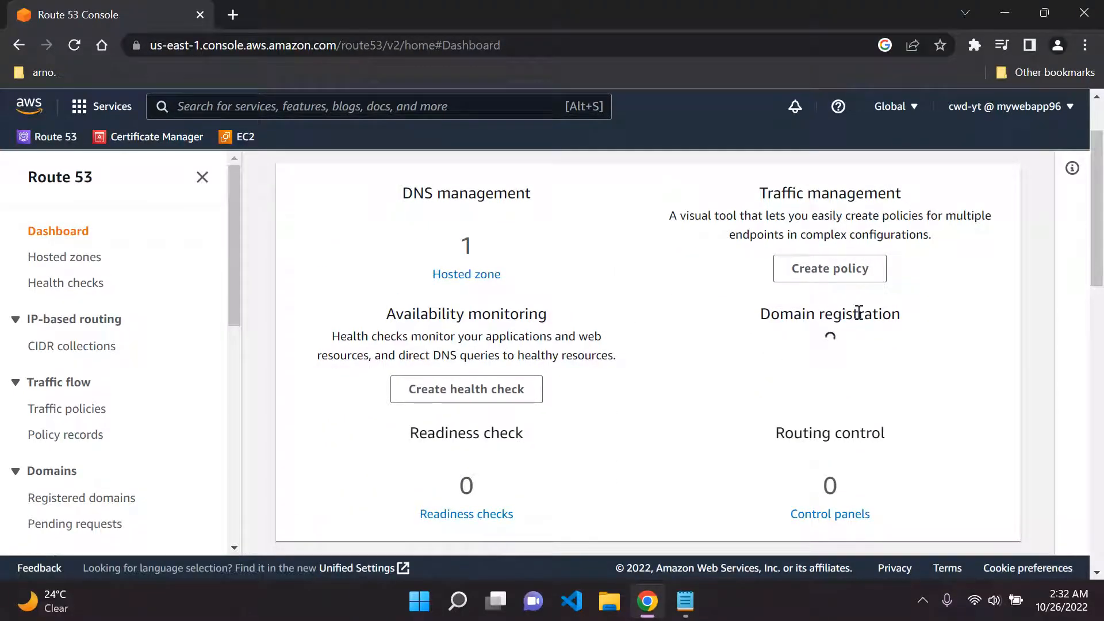
scroll(765, 335, "up", 1)
scroll(758, 330, "down", 1)
scroll(766, 345, "up", 2)
scroll(843, 409, "down", 2)
scroll(846, 413, "up", 1)
scroll(843, 409, "up", 1)
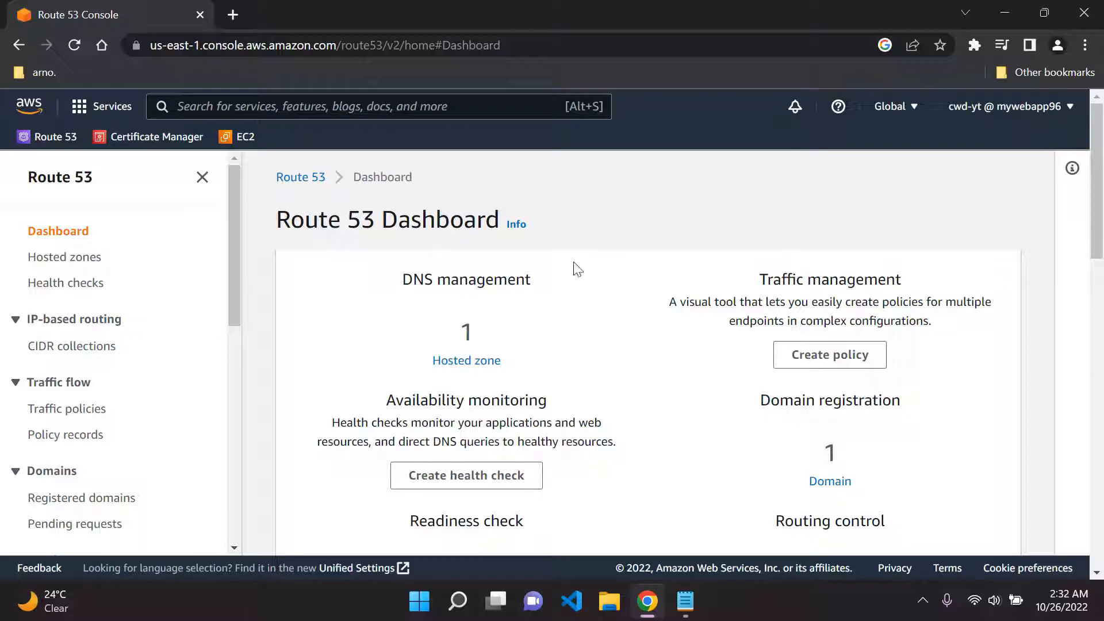
Open Certificate Manager, check the edenthought.com certificate and refresh the certificate list.
left_click(161, 148)
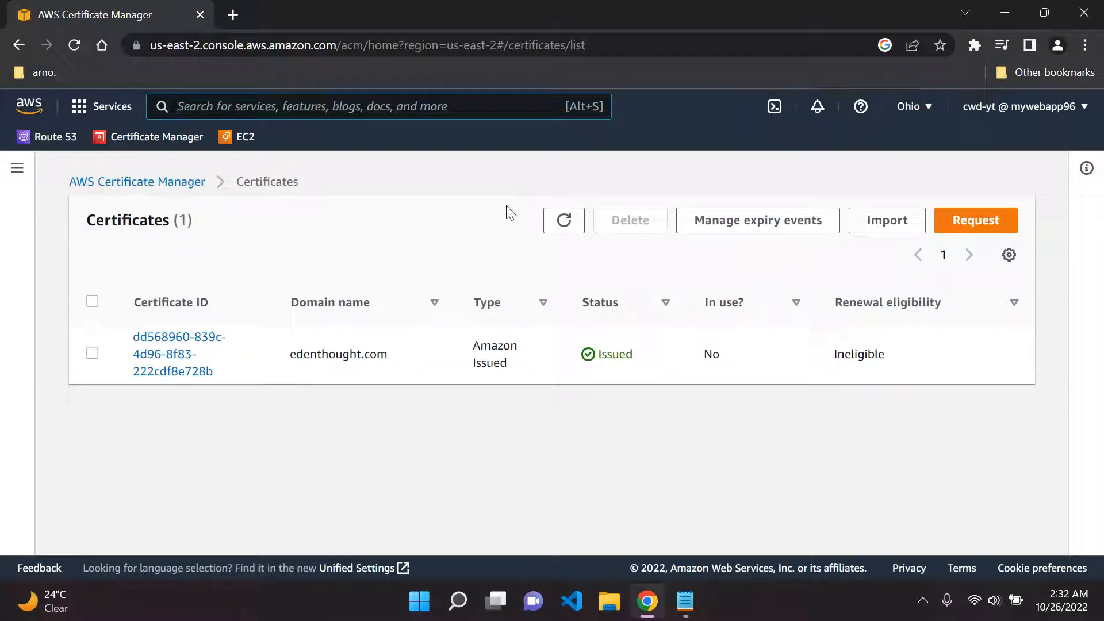
left_click_drag(286, 357, 411, 360)
left_click(400, 251)
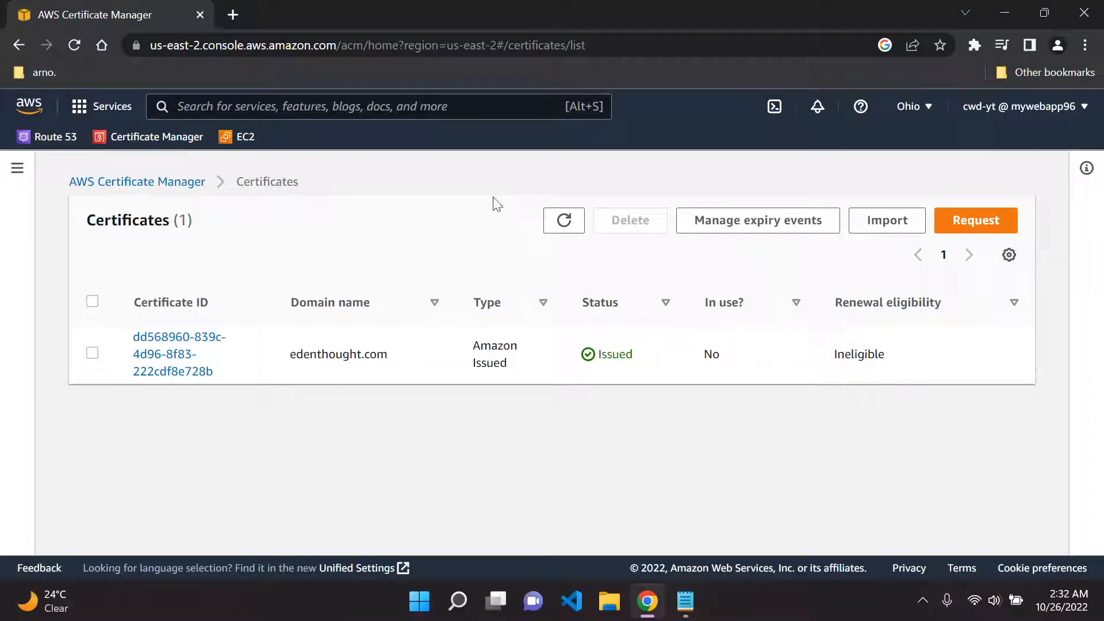
left_click(563, 221)
Return to Console Home, duplicate it in a second browser tab and go back to the first one.
left_click(28, 104)
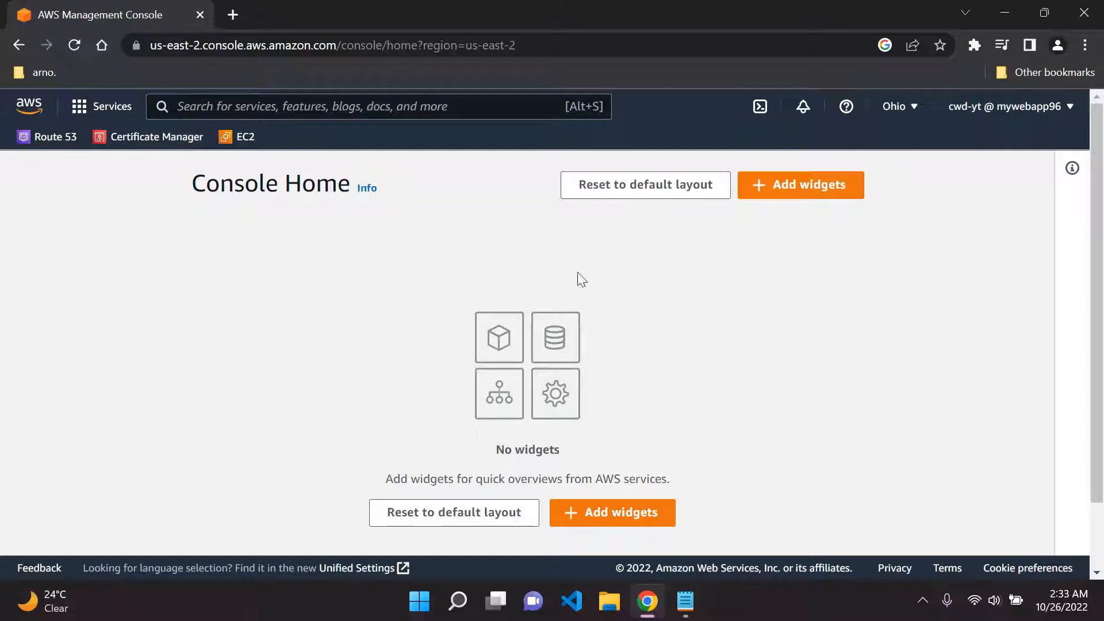
right_click(142, 9)
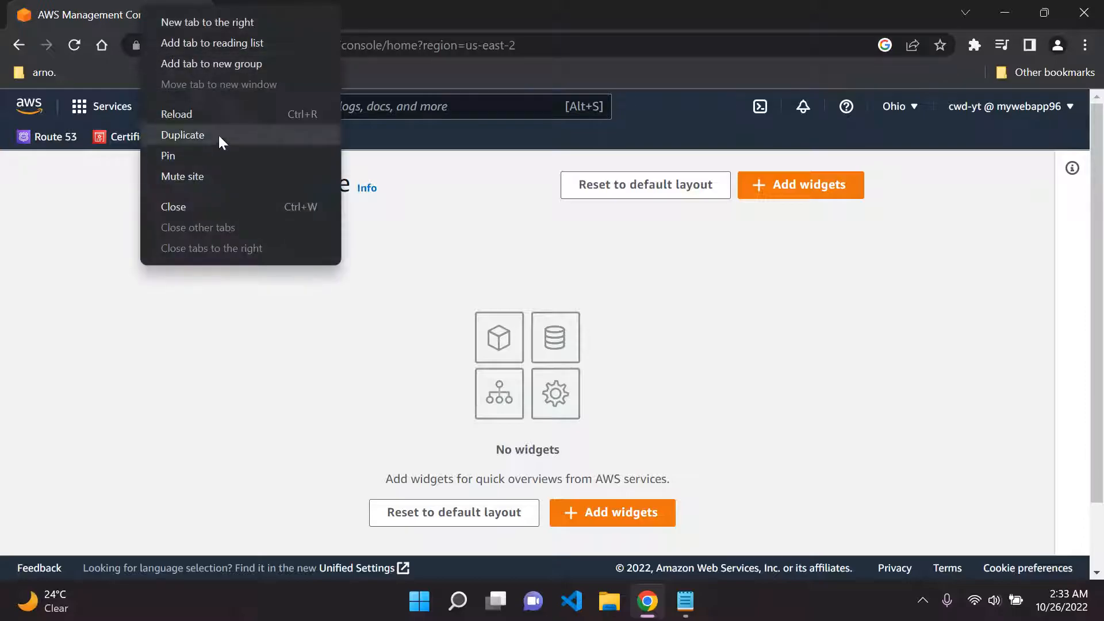
left_click(219, 137)
left_click(165, 15)
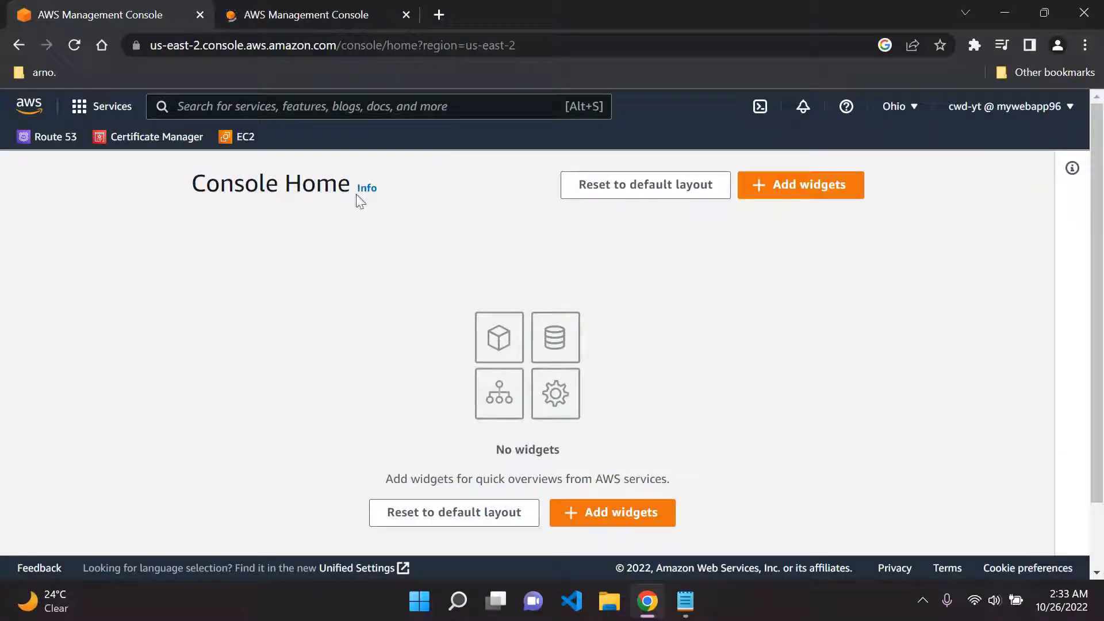
Open the EC2 dashboard in both the original and the duplicated console.
left_click(243, 138)
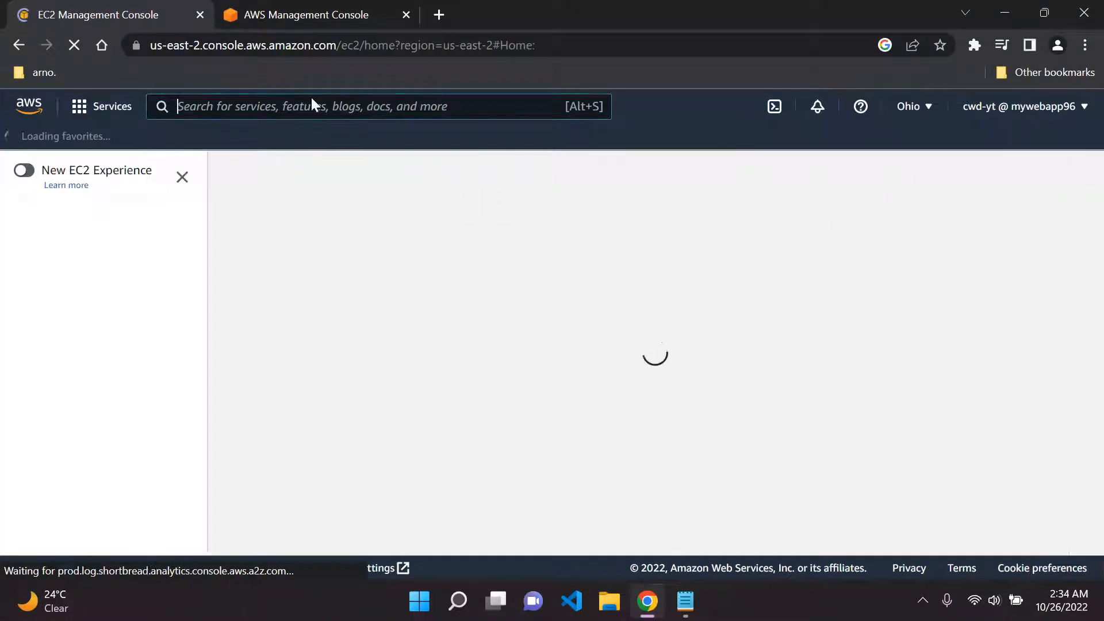
left_click(300, 14)
left_click(240, 138)
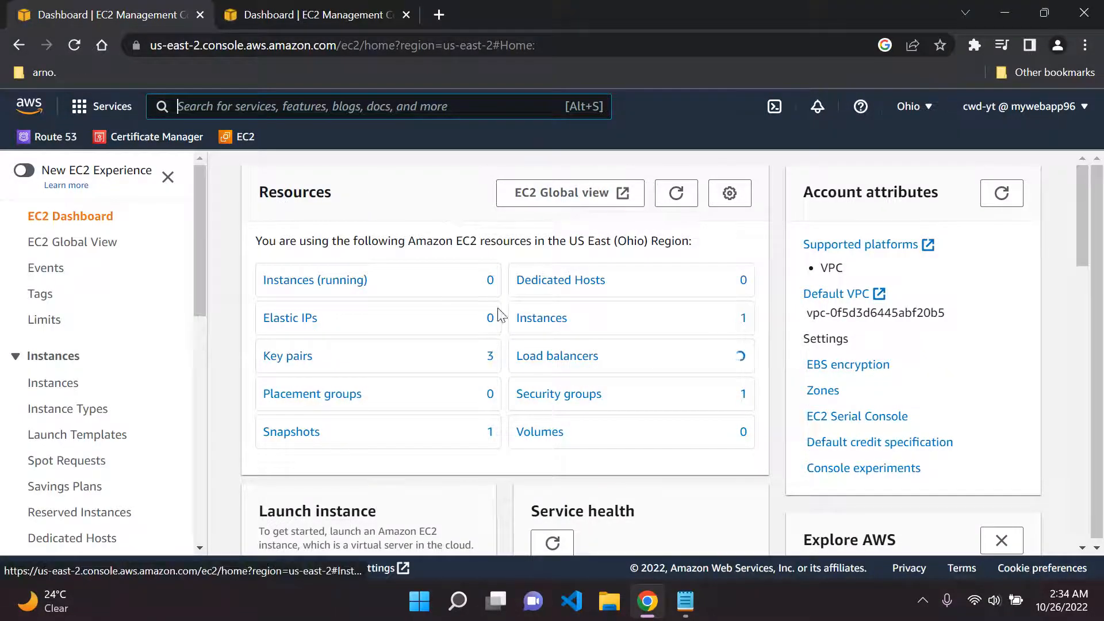
Open the EC2 Load Balancers list in the duplicated console.
left_click(330, 12)
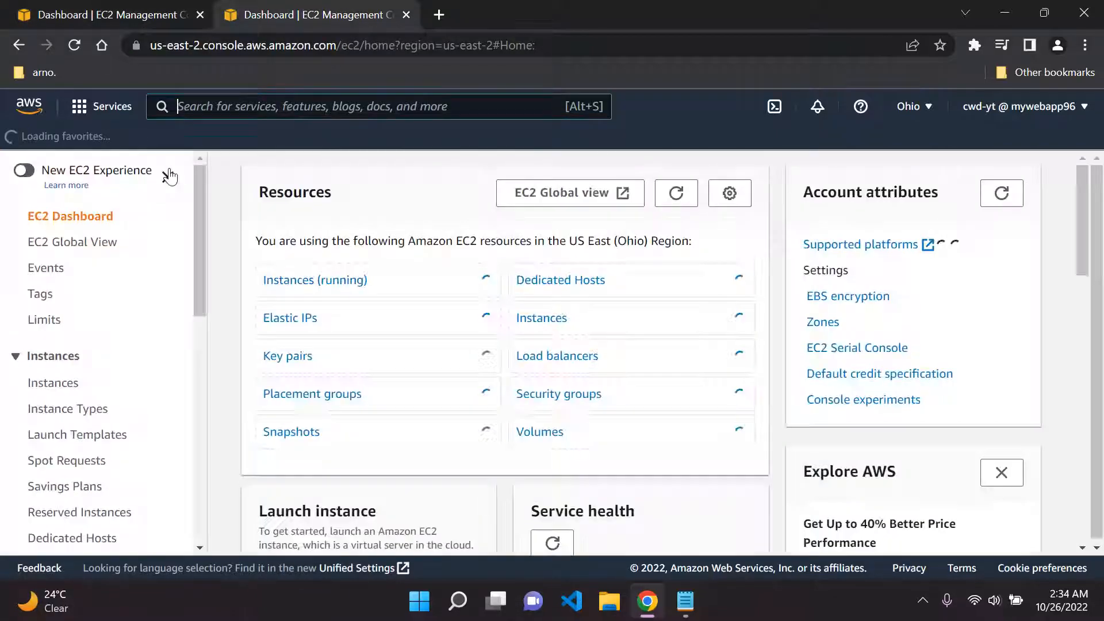
scroll(143, 277, "down", 6)
scroll(144, 279, "down", 3)
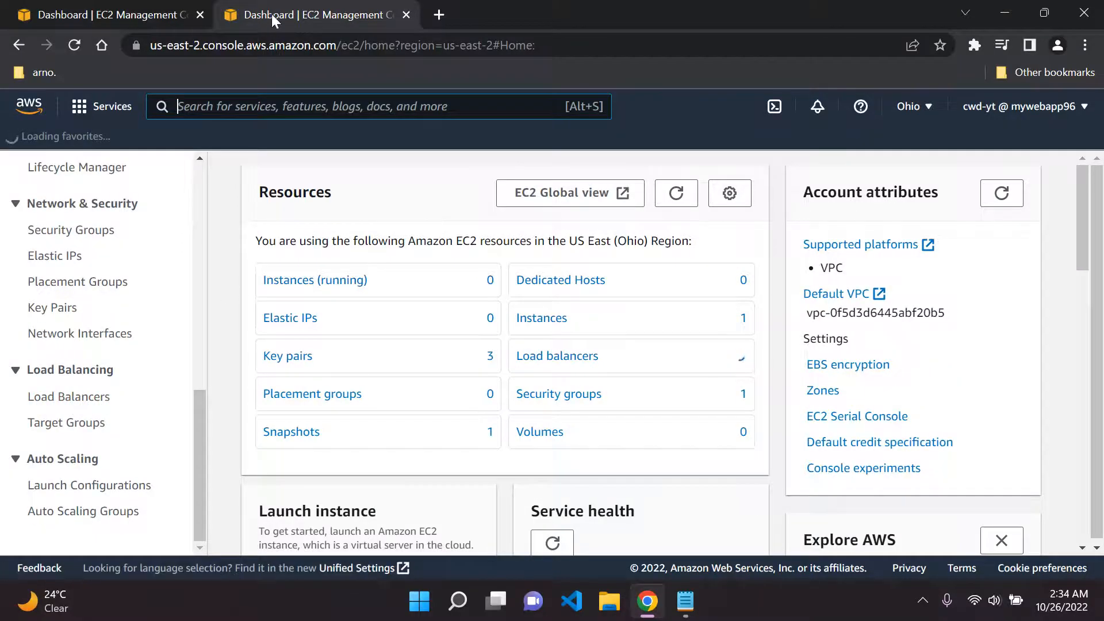
left_click(64, 398)
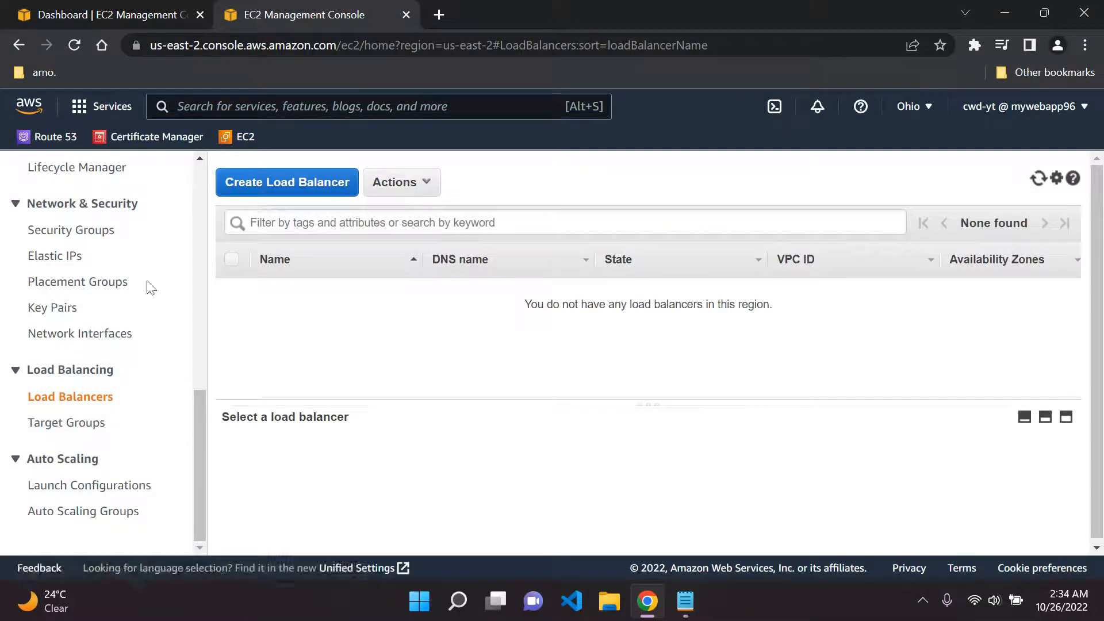
left_click(100, 14)
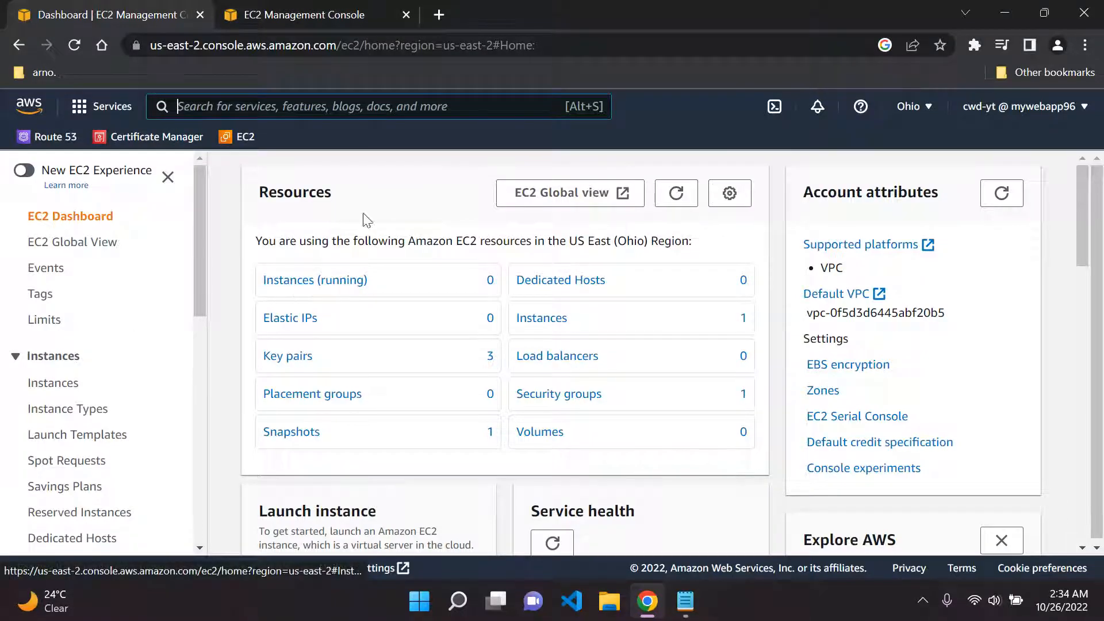
left_click(307, 7)
scroll(179, 339, "up", 10)
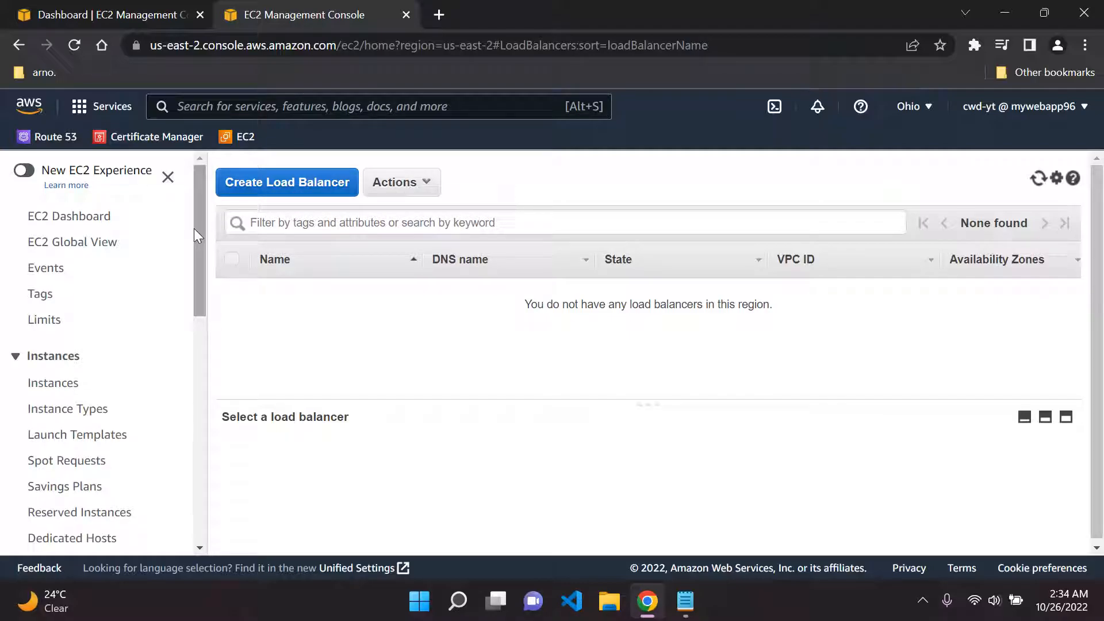
Turn on the New EC2 Experience in the console showing the EC2 dashboard.
left_click(116, 4)
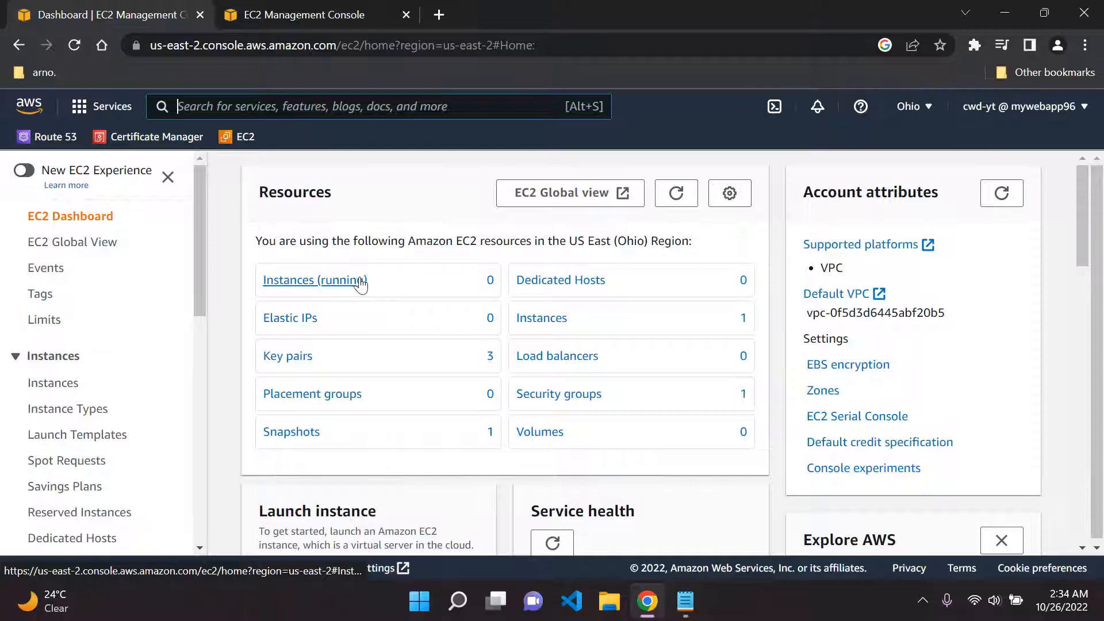
left_click(25, 171)
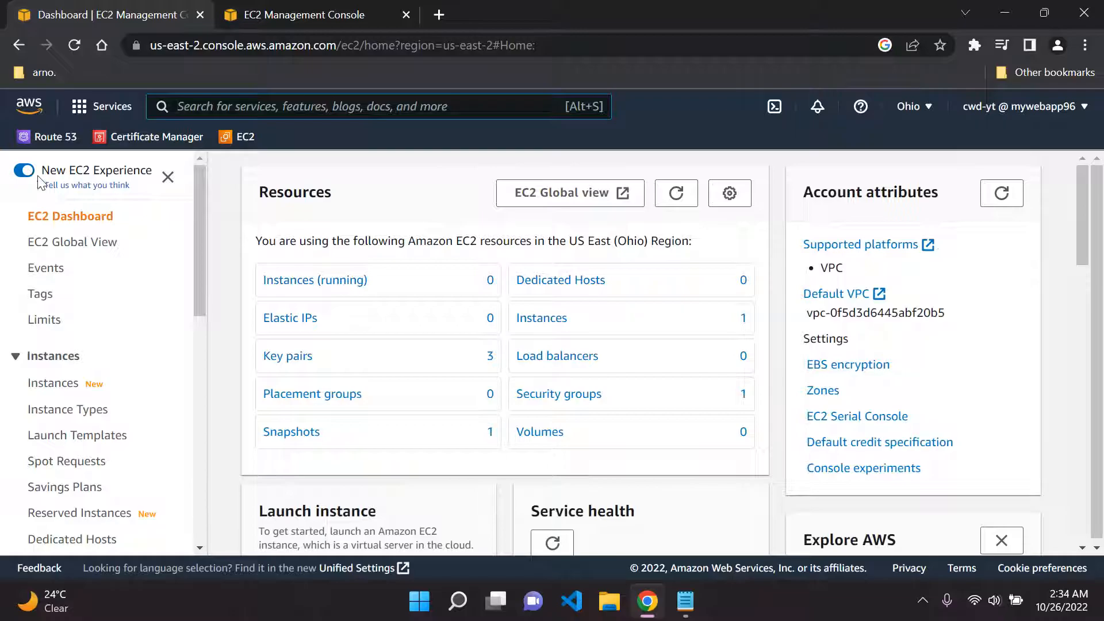
key("ctrl+Tab")
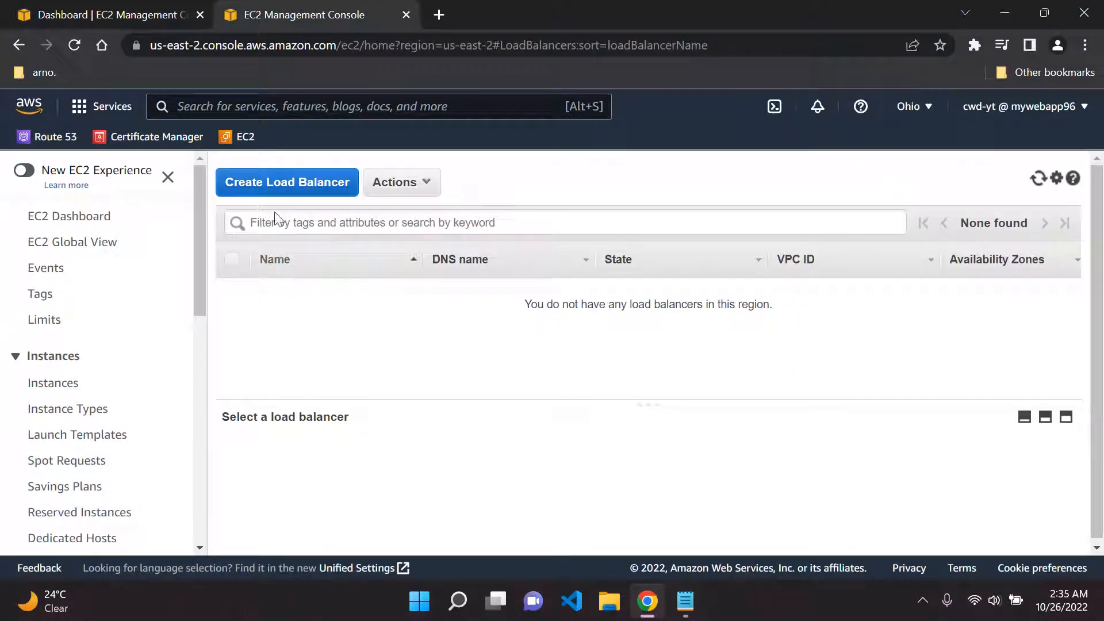
left_click(133, 11)
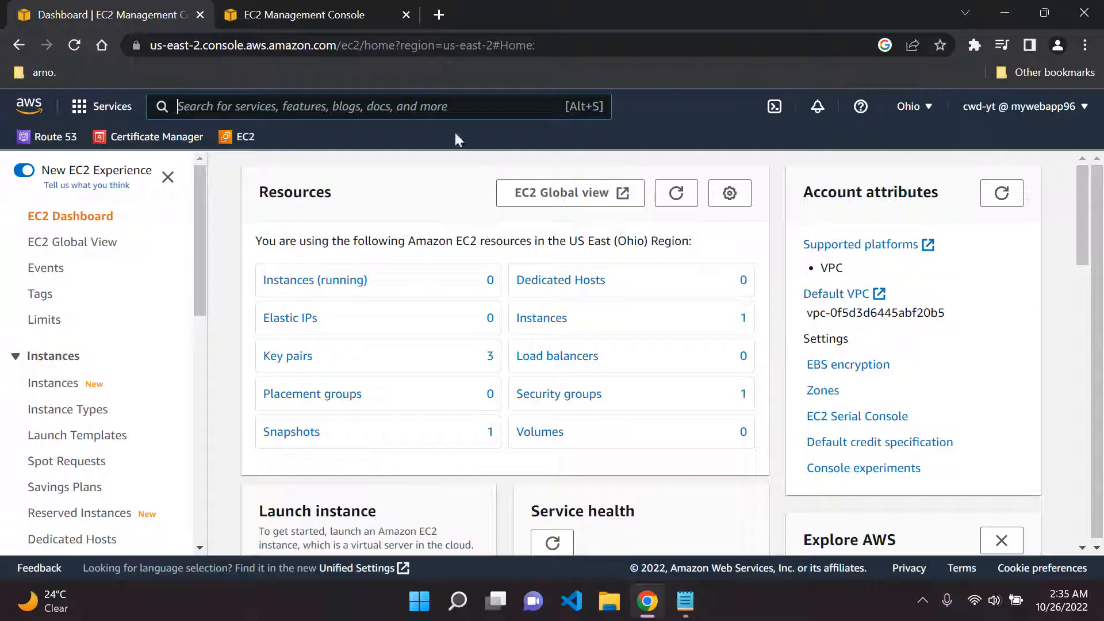
Start launching a new EC2 instance from the running instances list and name it Server1.
left_click(316, 280)
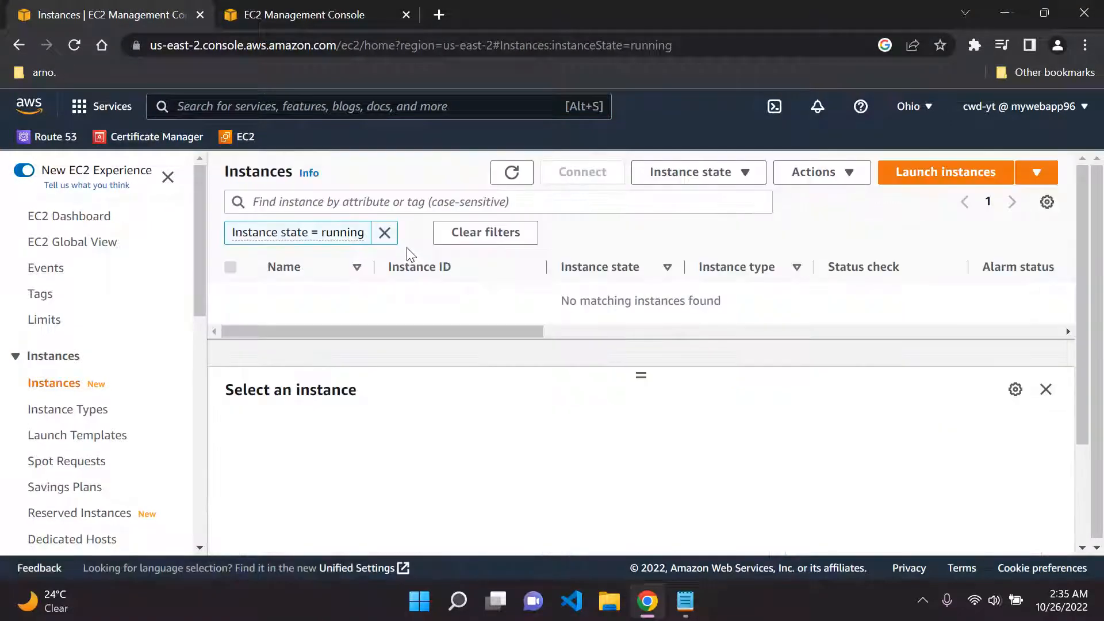
left_click(920, 181)
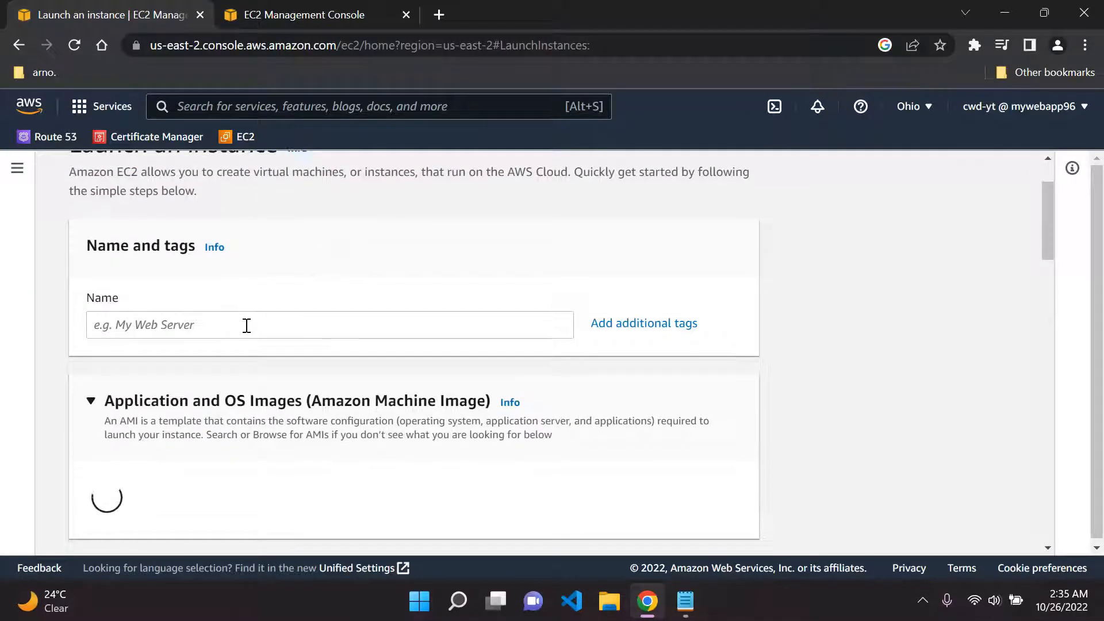
left_click(247, 326)
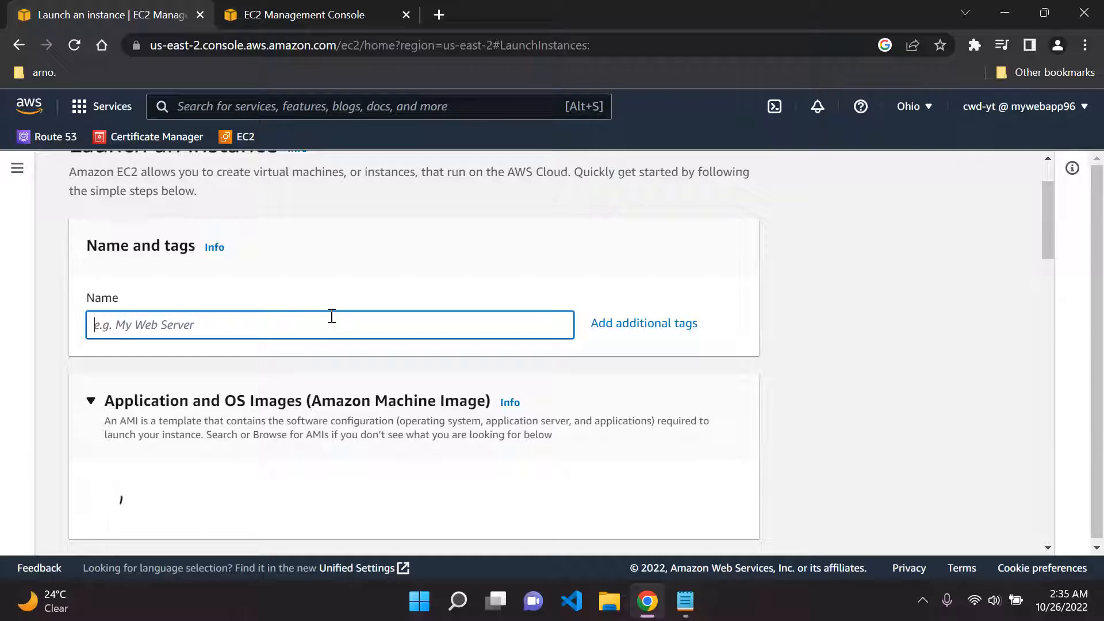
type("Server1")
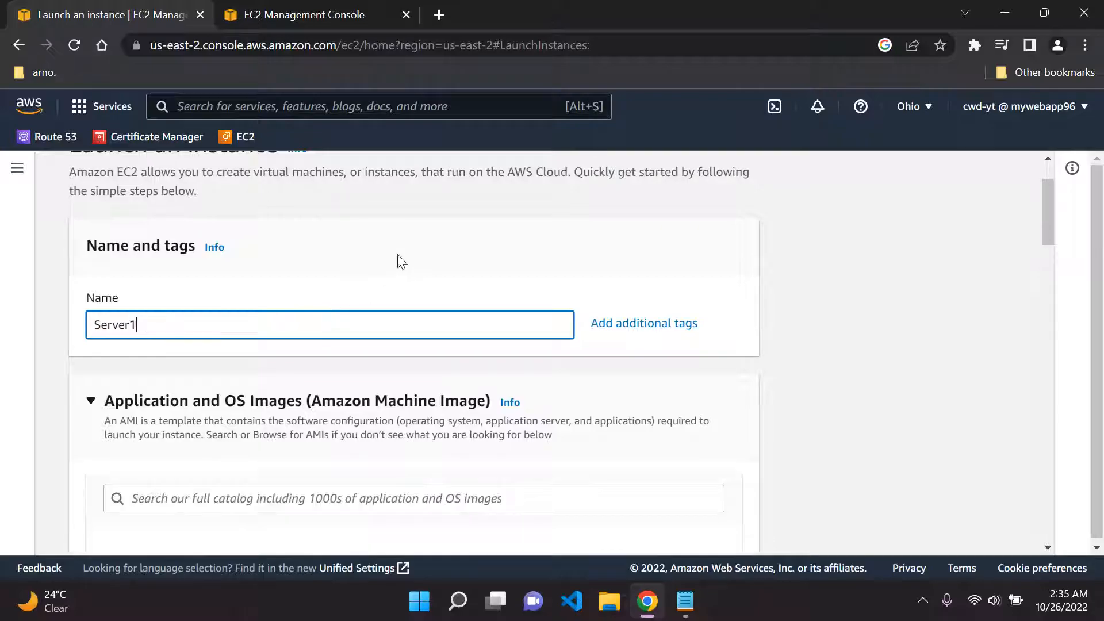
left_click(313, 258)
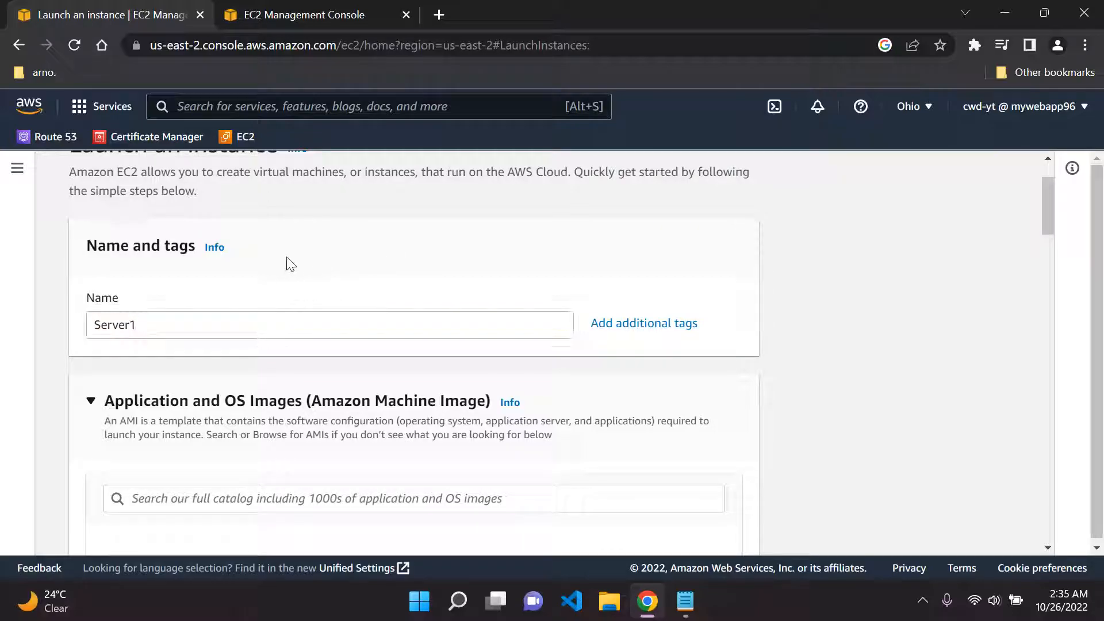
Review the selected Amazon Machine Image and the instance type for Server1.
scroll(293, 261, "down", 5)
scroll(302, 261, "up", 2)
scroll(300, 259, "down", 4)
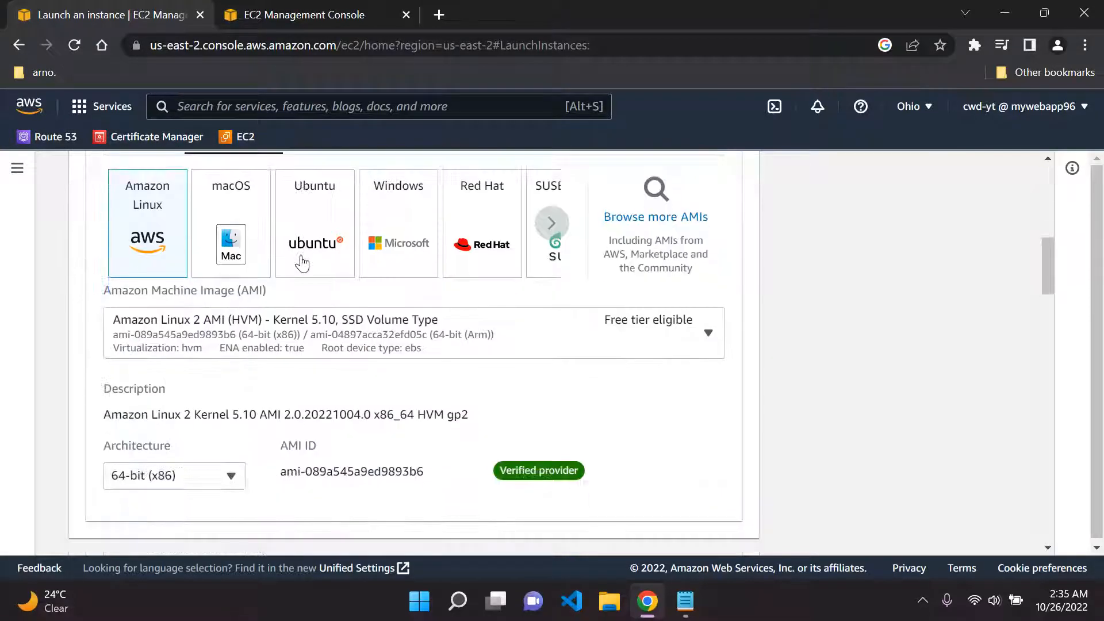
scroll(316, 254, "up", 1)
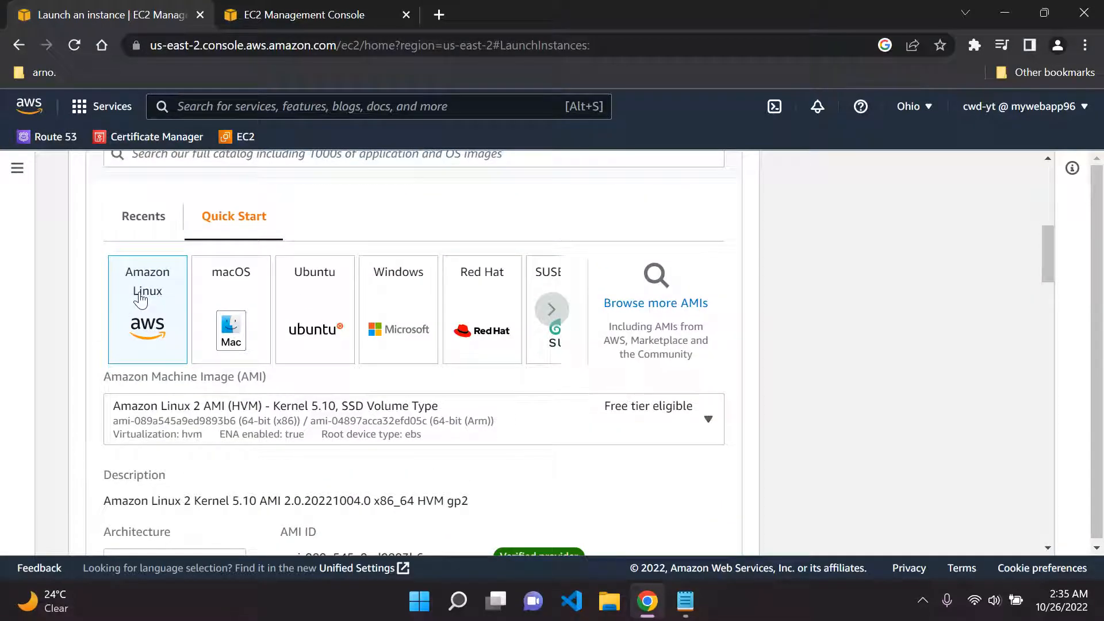
scroll(141, 299, "down", 1)
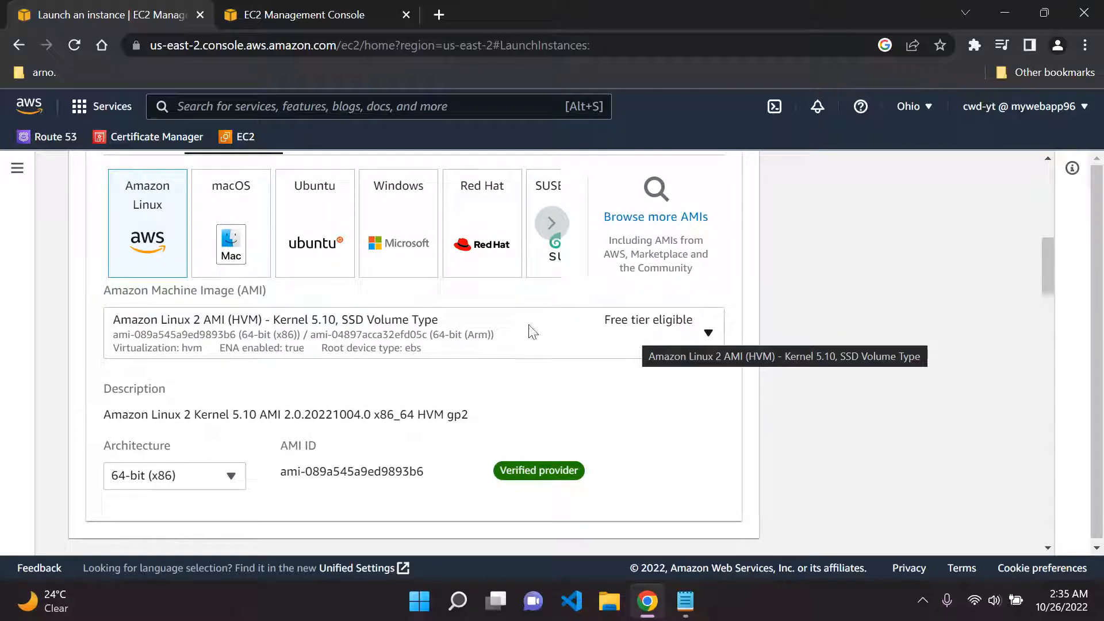
scroll(460, 322, "down", 5)
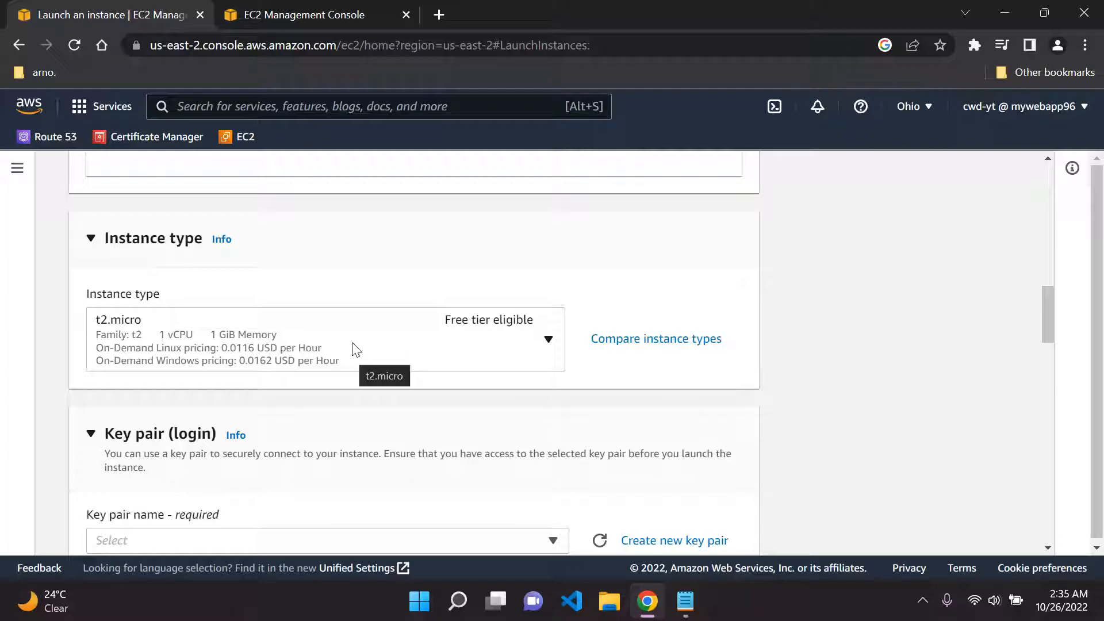
scroll(354, 349, "down", 3)
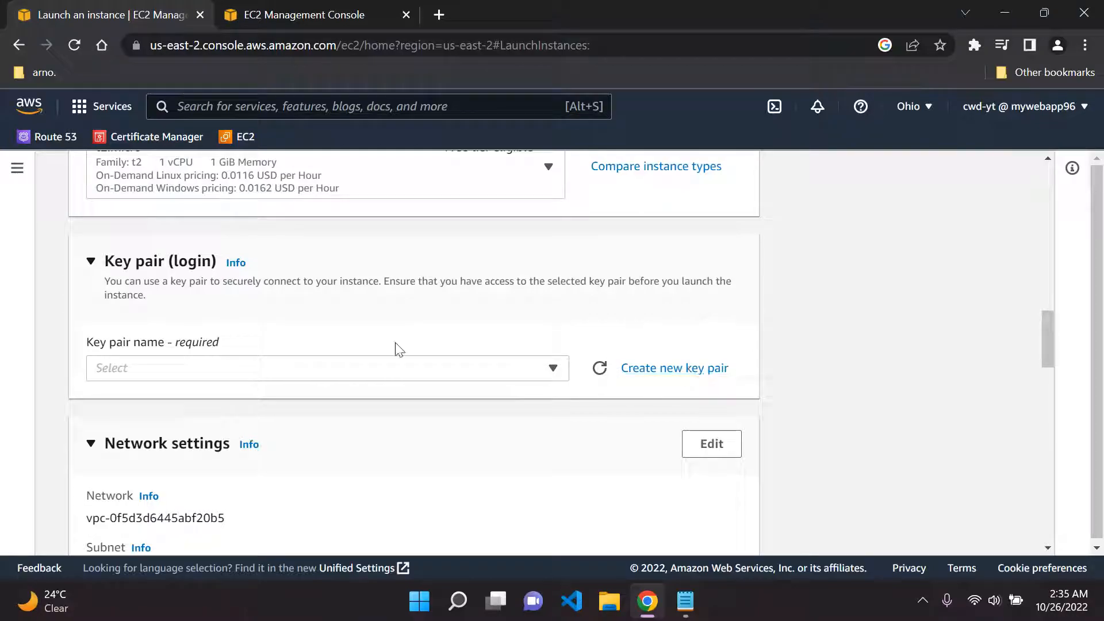
left_click(662, 368)
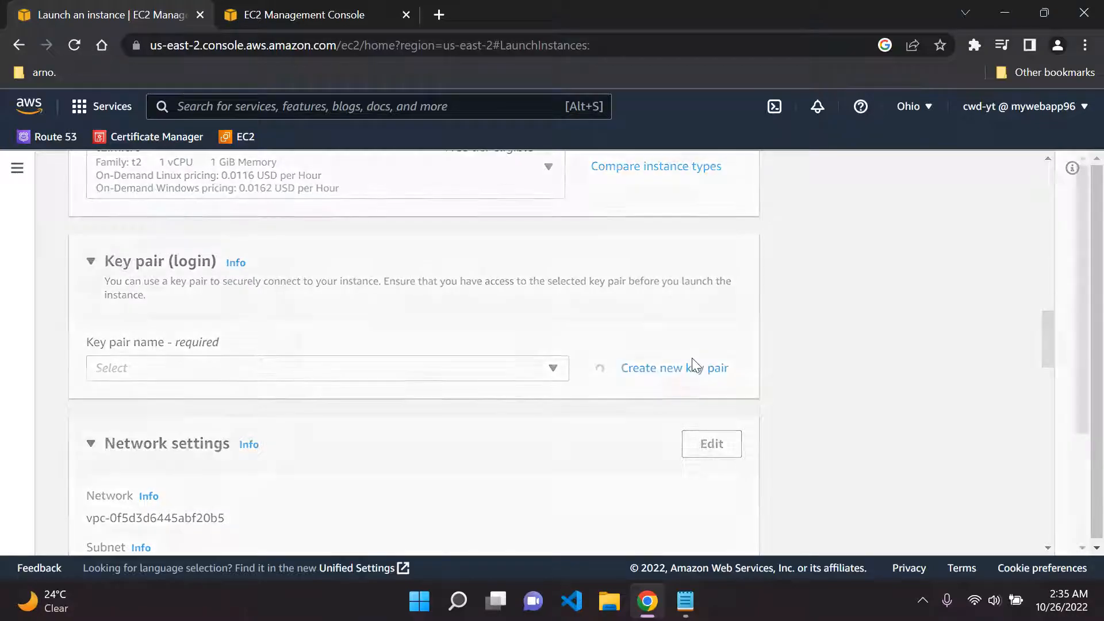
scroll(476, 361, "down", 2)
left_click(450, 300)
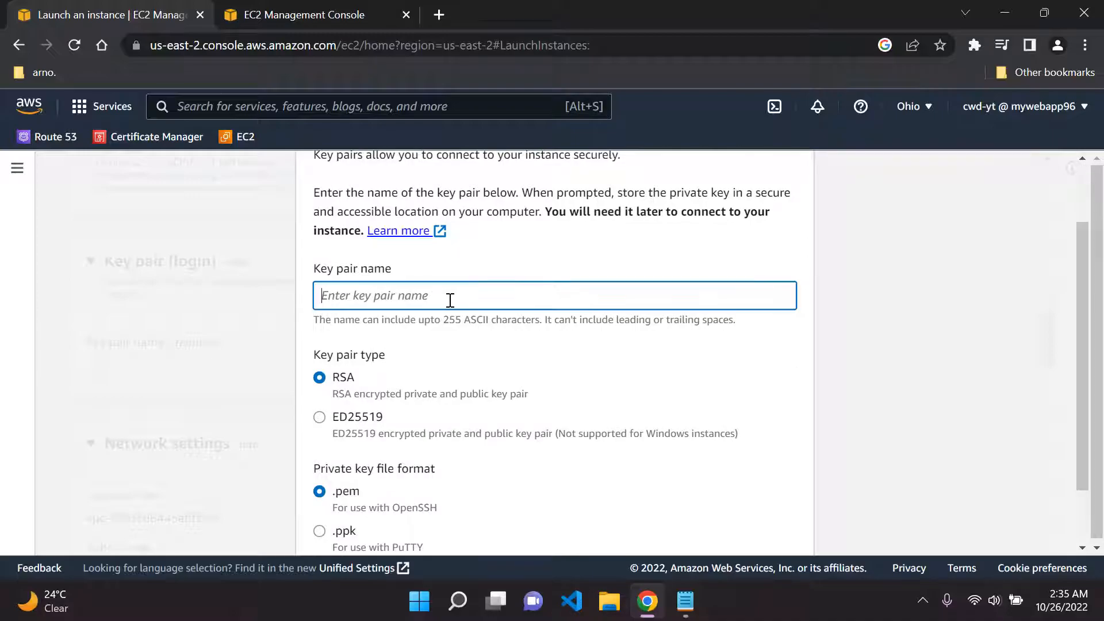
scroll(423, 316, "down", 2)
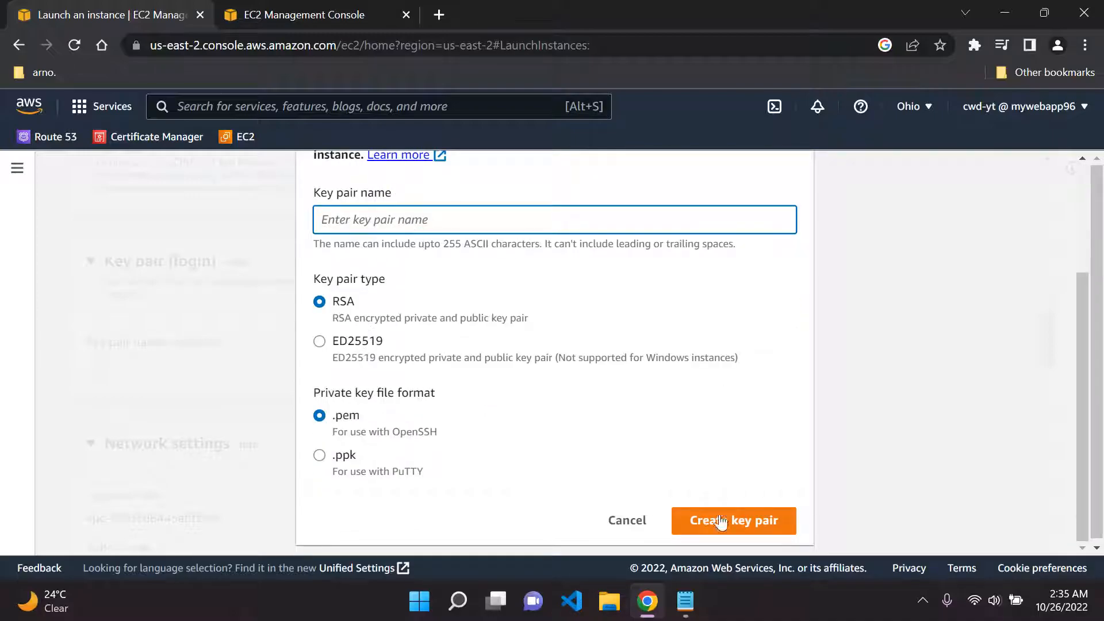
scroll(762, 460, "up", 5)
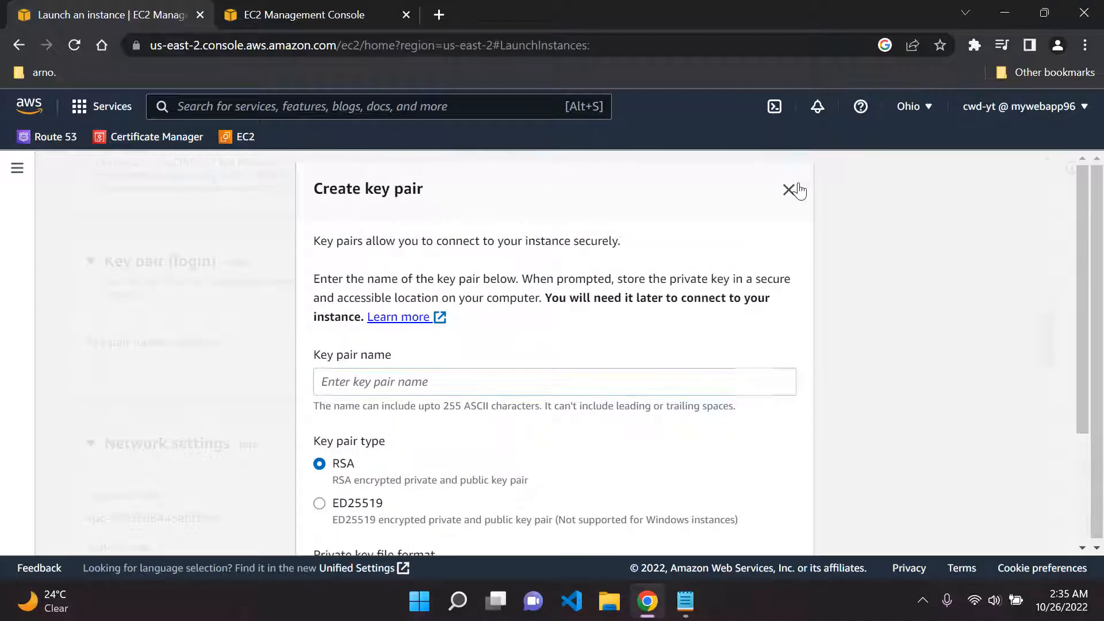
left_click(790, 190)
Choose the existing MyEC2KeyPair as the login key pair for Server1.
left_click(303, 371)
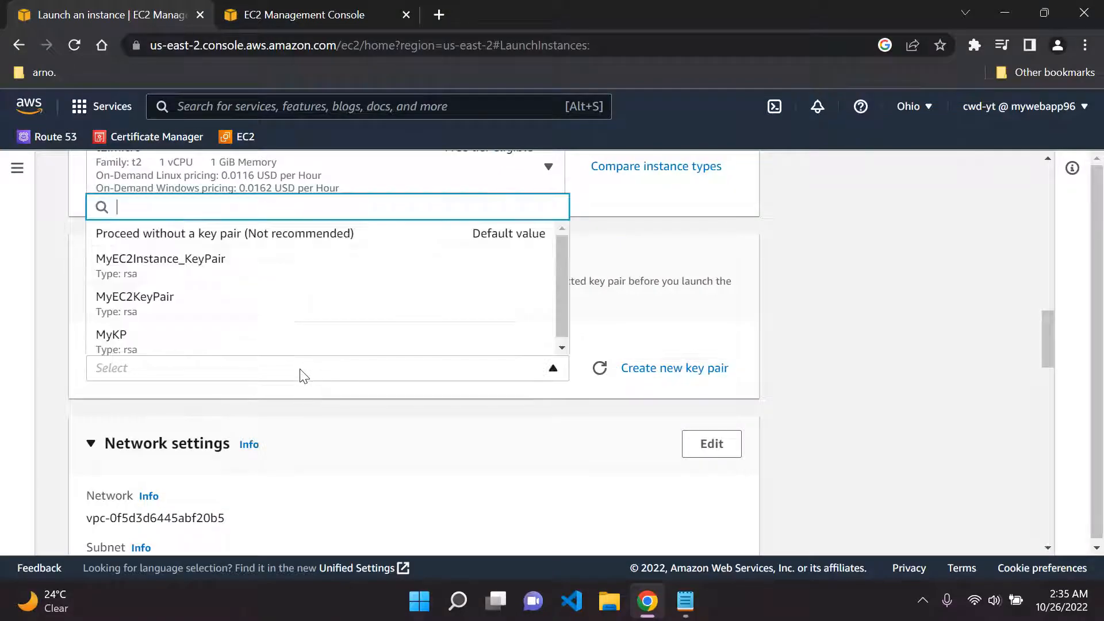
left_click(385, 311)
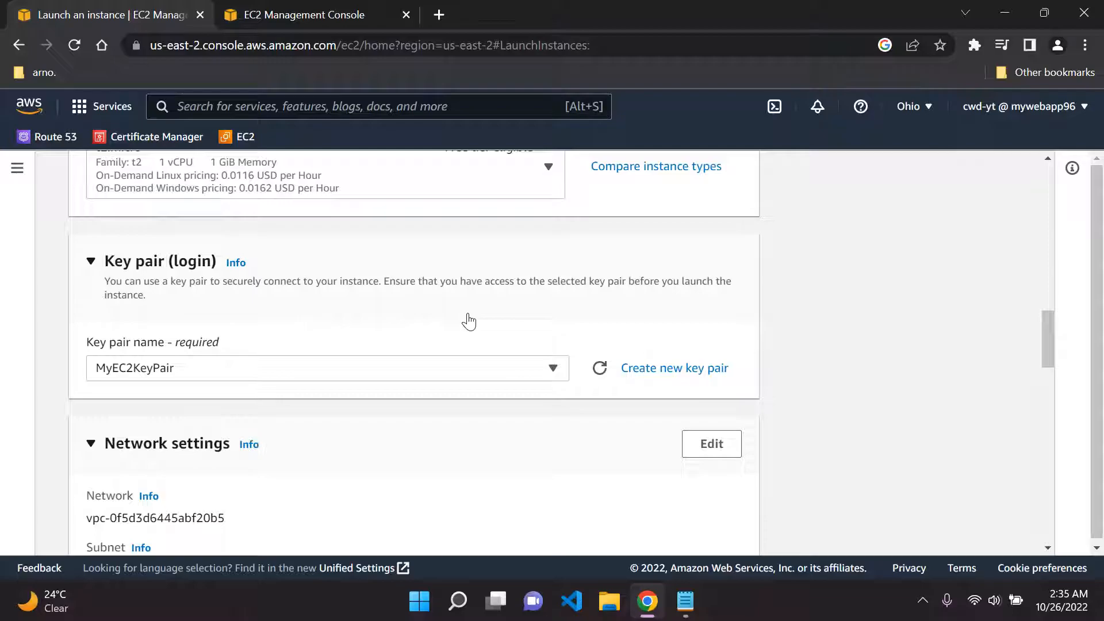
Review Server1's network settings, its new security group's traffic rules and the root volume storage configuration.
scroll(449, 391, "down", 3)
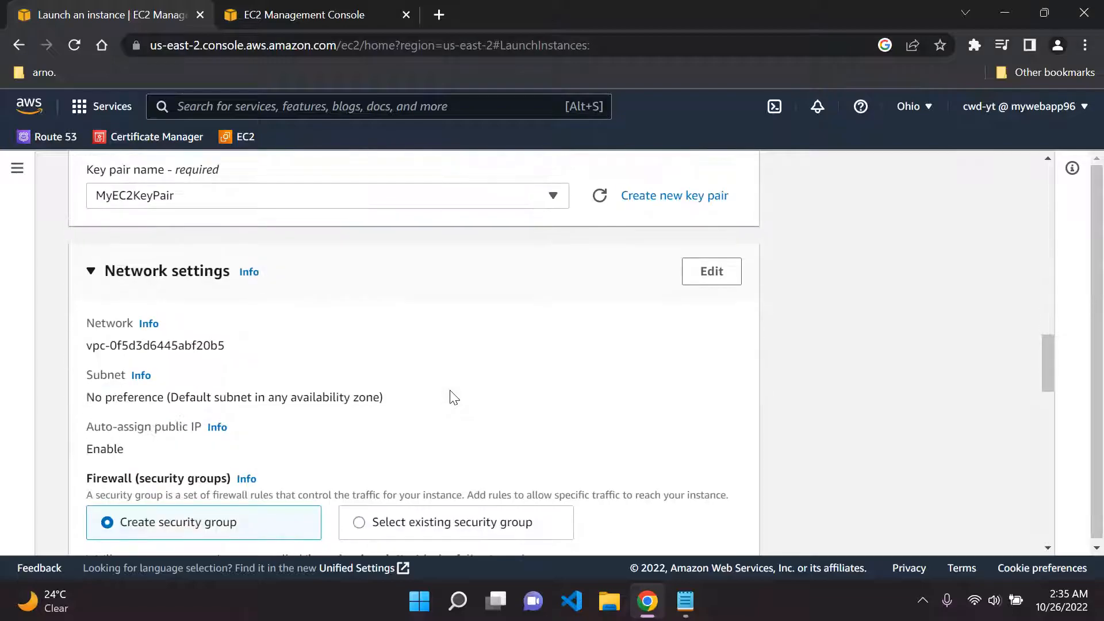
scroll(455, 397, "down", 1)
scroll(195, 282, "down", 3)
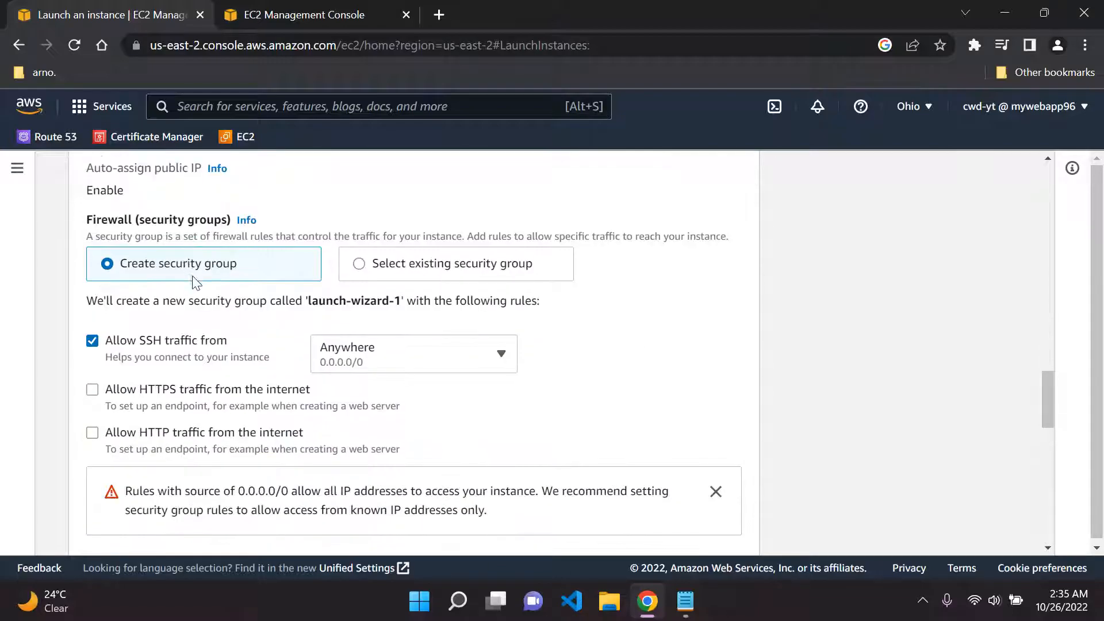
scroll(196, 281, "down", 2)
scroll(195, 282, "up", 2)
scroll(210, 365, "down", 1)
scroll(210, 366, "up", 1)
scroll(270, 436, "down", 1)
scroll(264, 428, "up", 1)
scroll(253, 325, "down", 10)
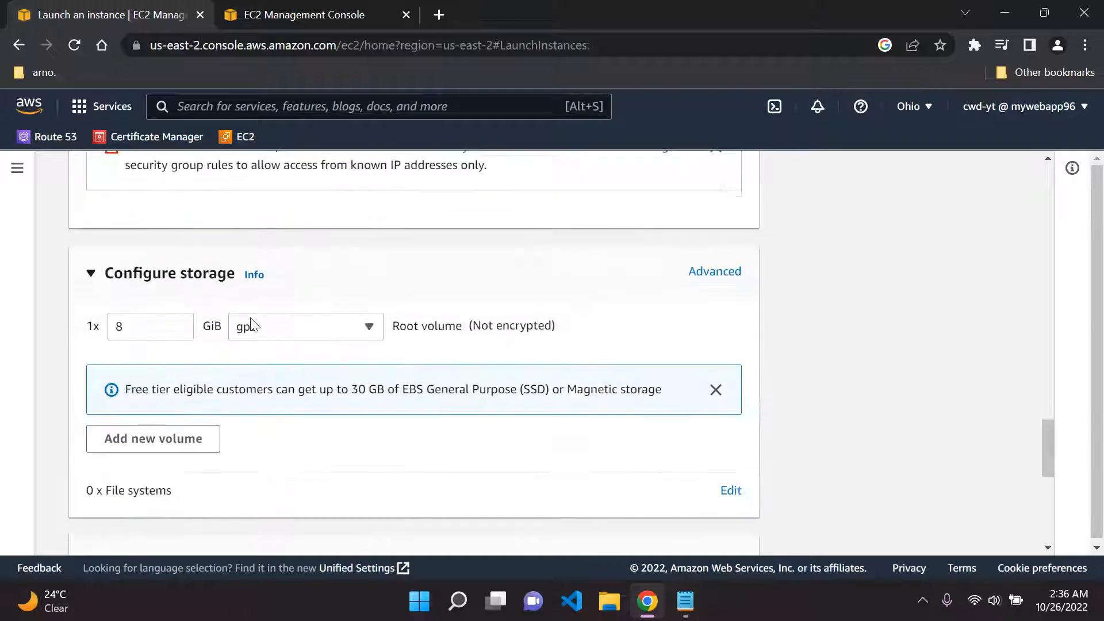
scroll(253, 324, "down", 1)
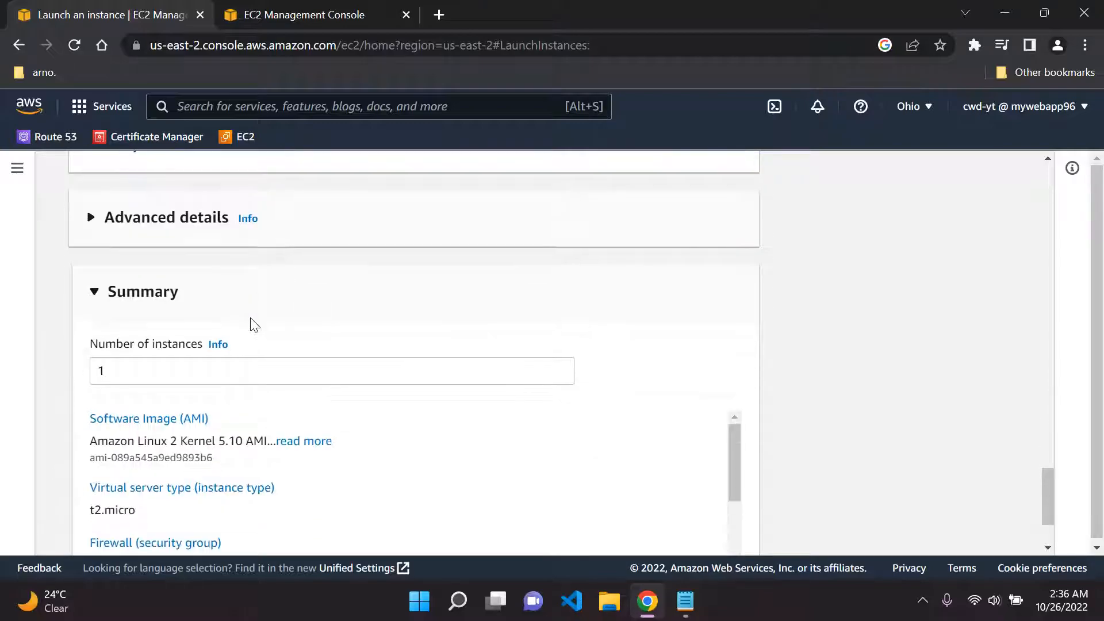
Expand the Advanced details of the launch form and start editing the empty User data field.
left_click(175, 240)
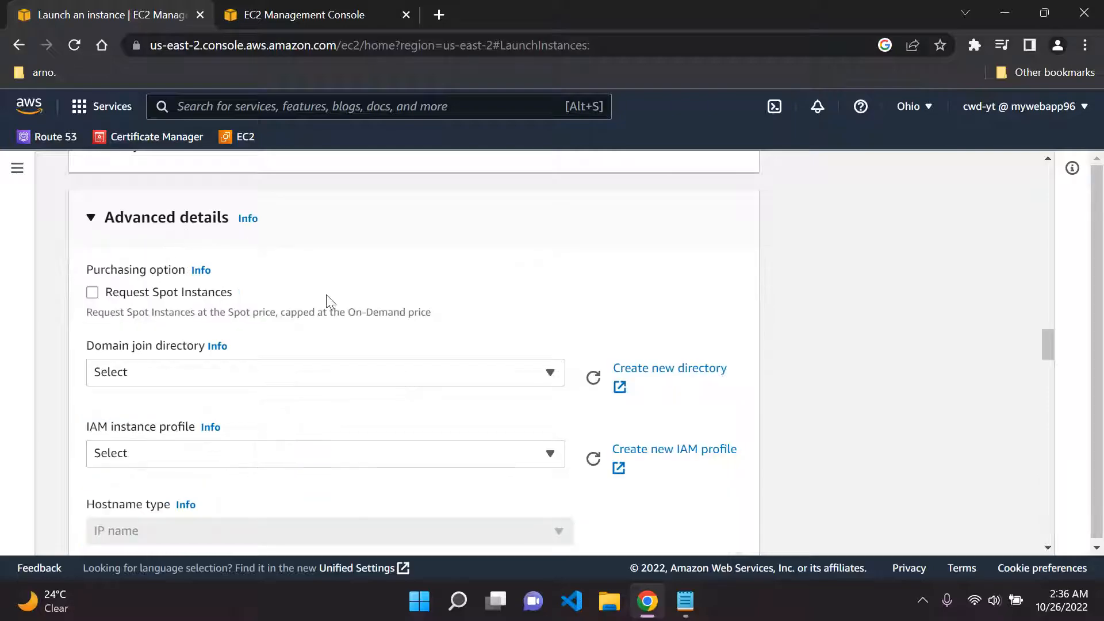
scroll(328, 299, "down", 12)
scroll(329, 301, "down", 15)
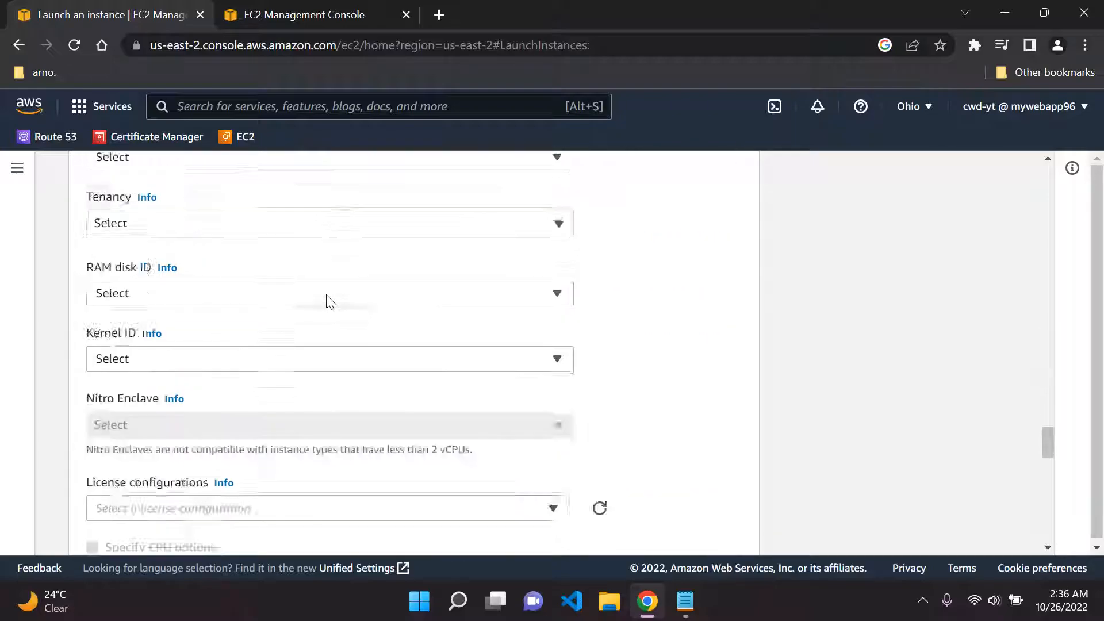
scroll(329, 301, "down", 5)
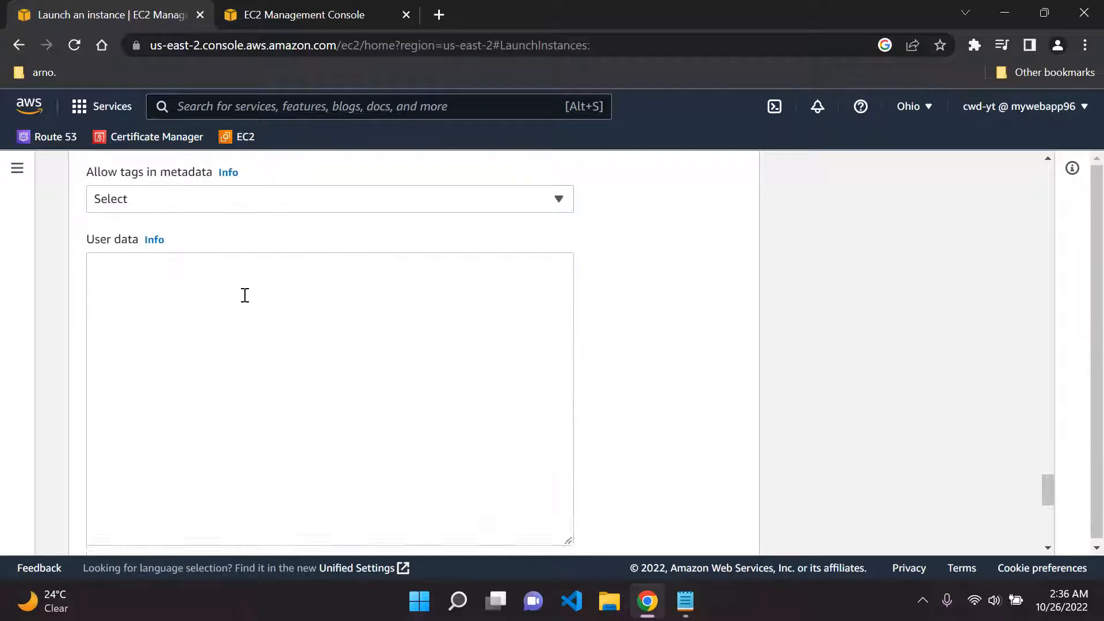
scroll(244, 289, "up", 1)
left_click(308, 299)
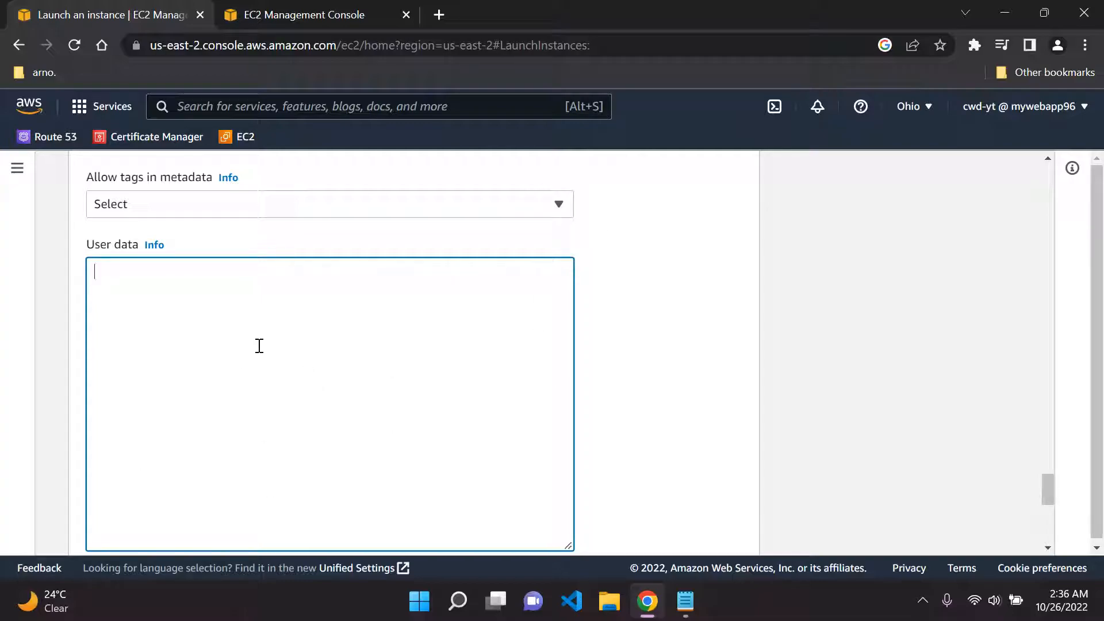
Switch to Notepad and examine the bash script that installs httpd and writes the heading to /var/www/html/index.html.
left_click(685, 601)
left_click_drag(707, 477, 63, 359)
left_click(430, 390)
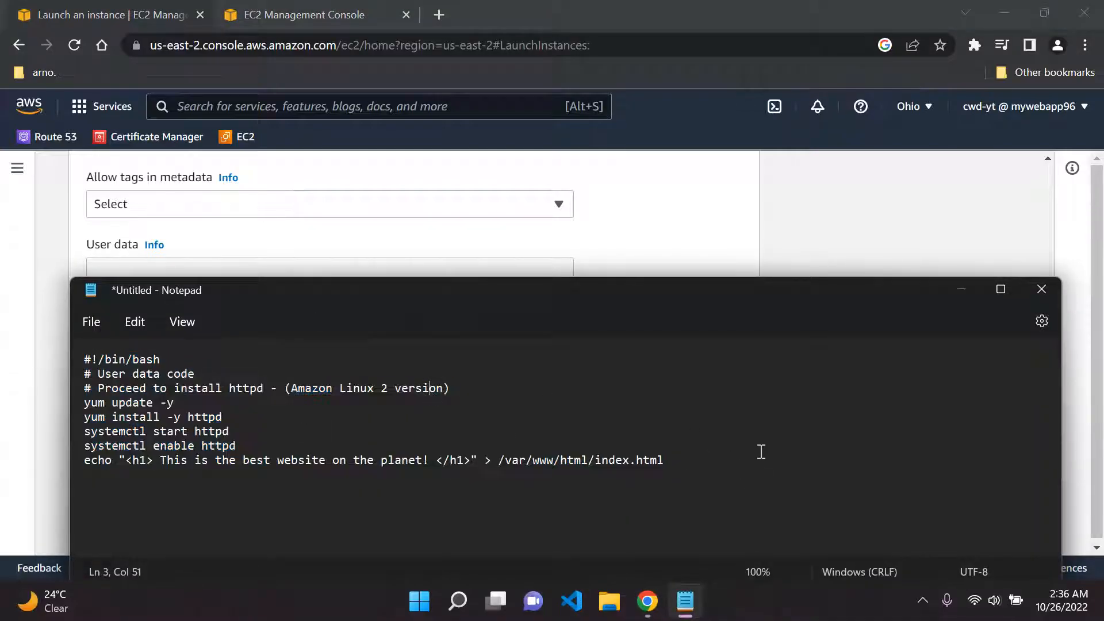
left_click_drag(761, 452, 4, 344)
left_click(460, 404)
left_click_drag(668, 458, 2, 352)
left_click(362, 418)
left_click_drag(128, 462, 426, 461)
left_click(459, 462)
left_click(127, 462)
left_click(428, 461)
mouse_move(196, 462)
left_mouse_down()
mouse_move(413, 463)
mouse_move(209, 448)
left_mouse_up()
left_click(424, 462)
left_click_drag(321, 443, 93, 374)
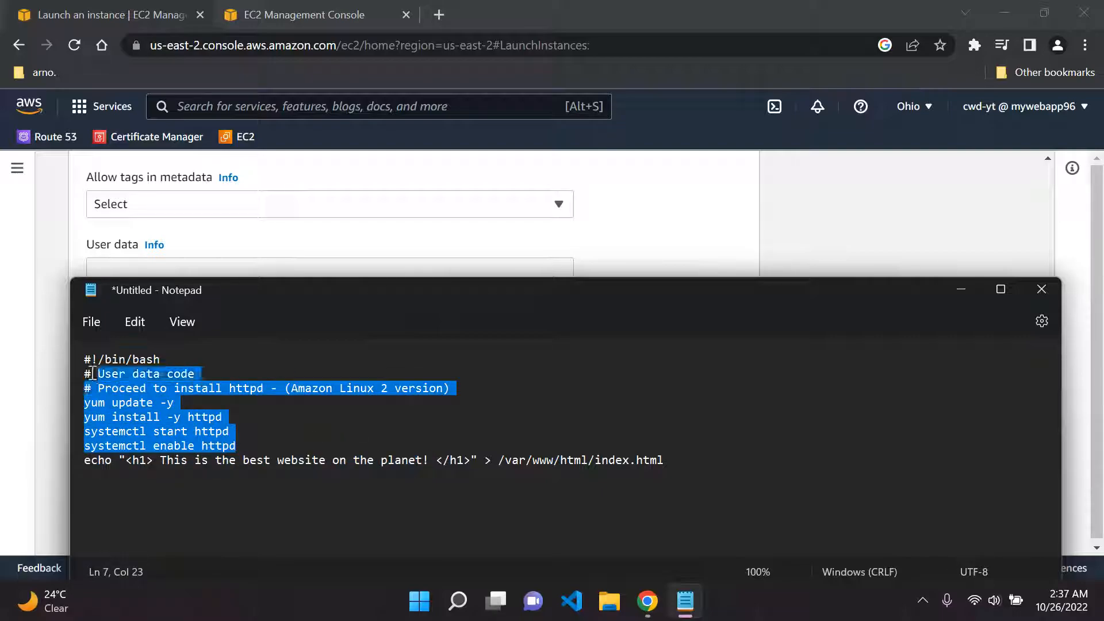
left_click(352, 400)
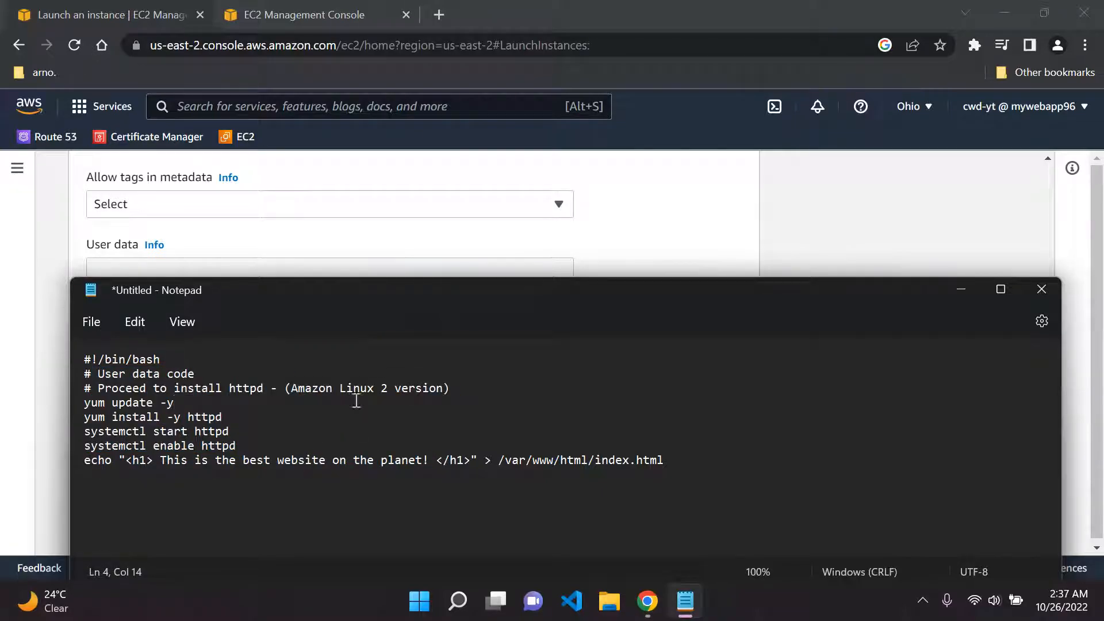
Copy the entire httpd bash script from Notepad and paste it into Server1's User data in the browser.
key("ctrl+a")
key("ctrl+c")
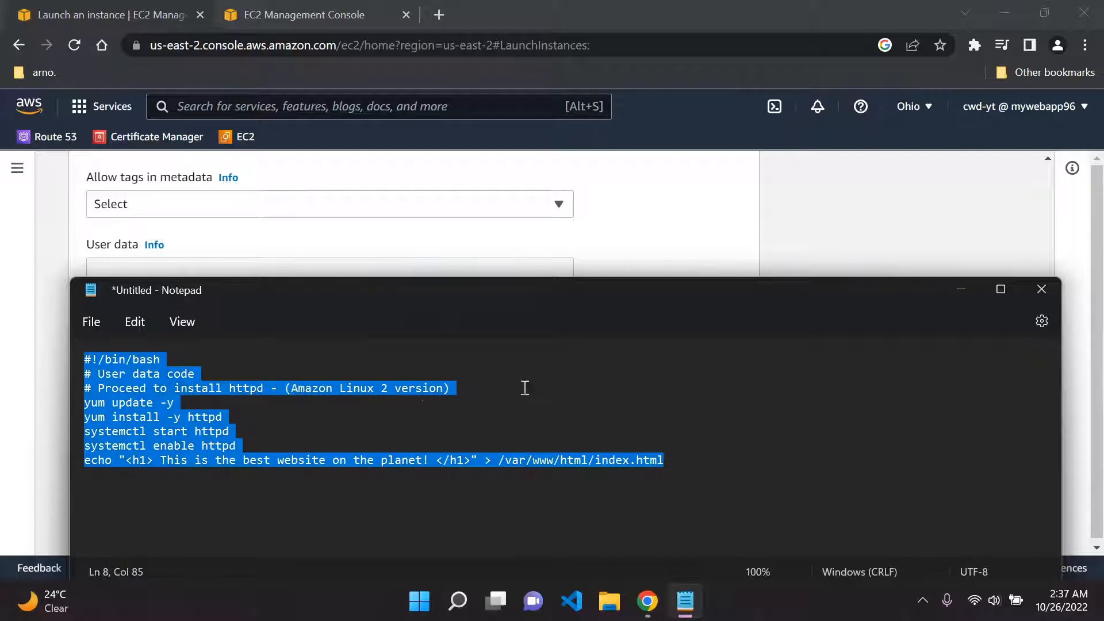
left_click(961, 289)
key("ctrl+v")
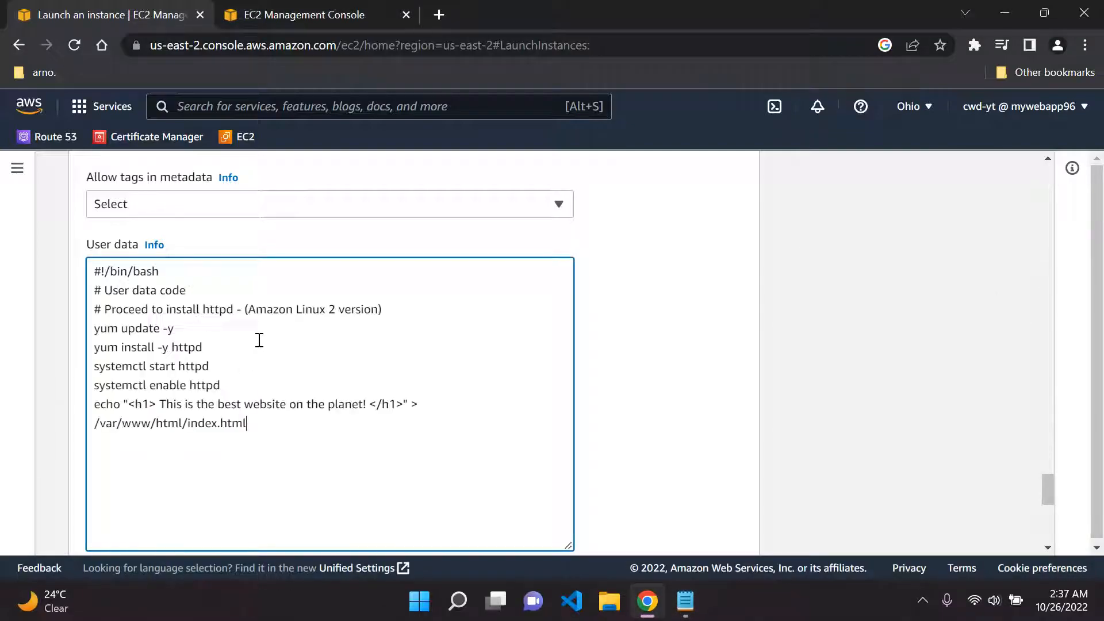
Launch one Server1 instance and open the list of all instances.
scroll(422, 360, "down", 6)
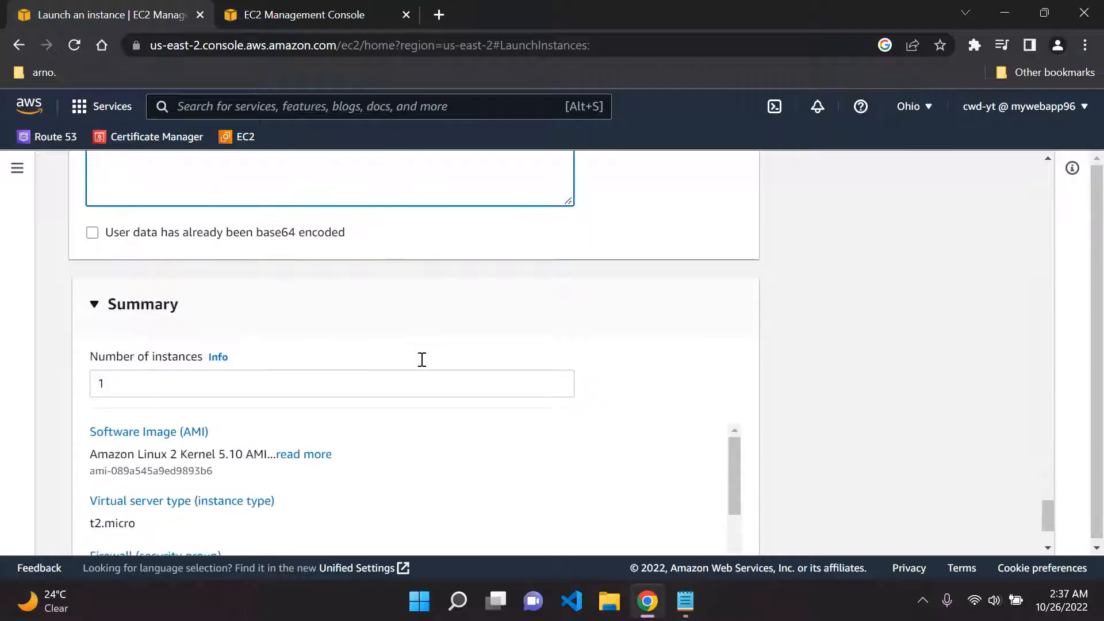
scroll(513, 343, "down", 2)
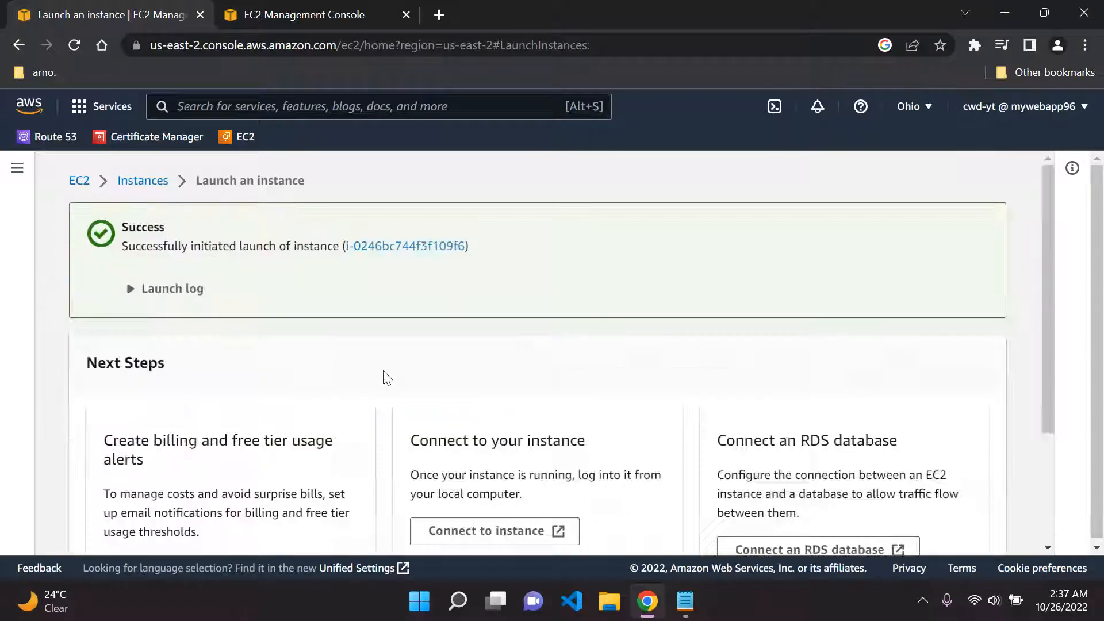
scroll(454, 369, "down", 3)
left_click(918, 541)
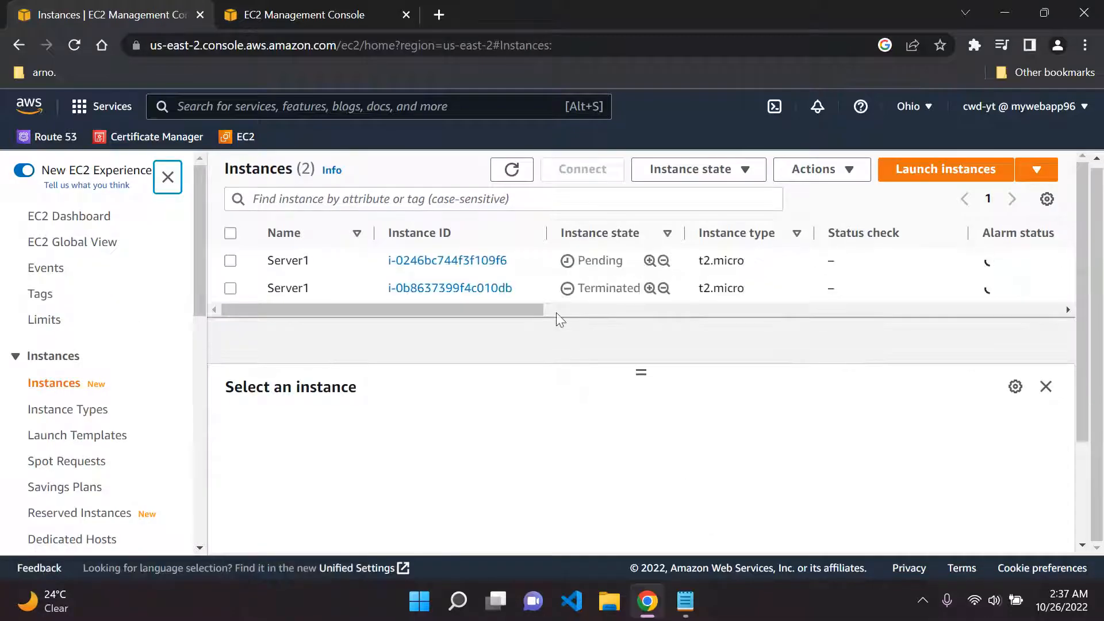
Refresh the instances list repeatedly and check the instance state of the newly launched Server1.
left_click(515, 167)
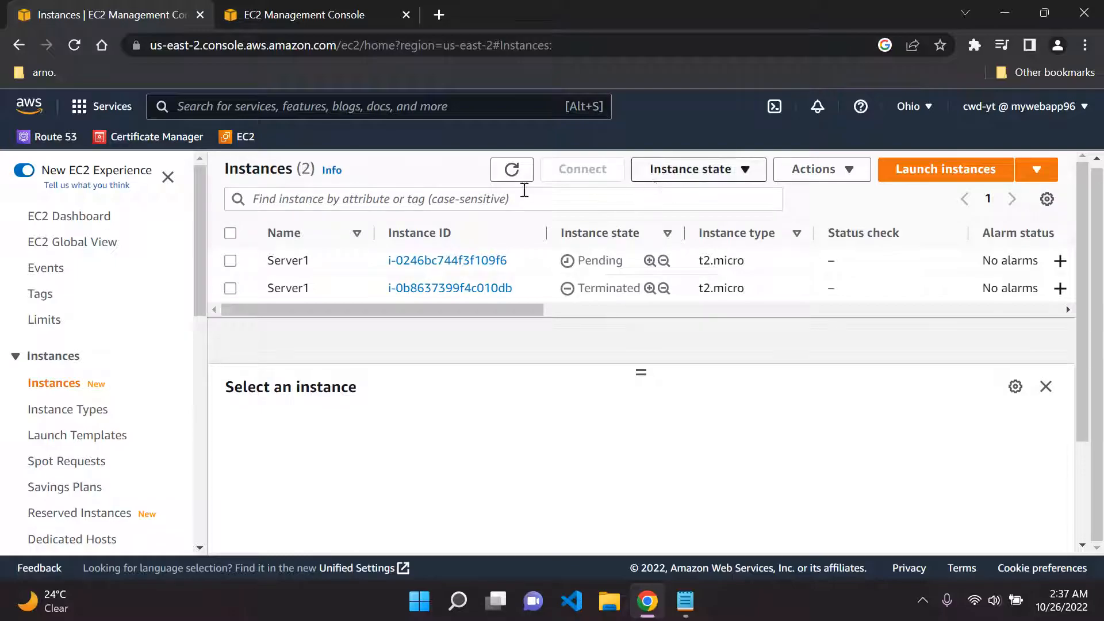
left_click_drag(430, 309, 172, 283)
left_click(688, 171)
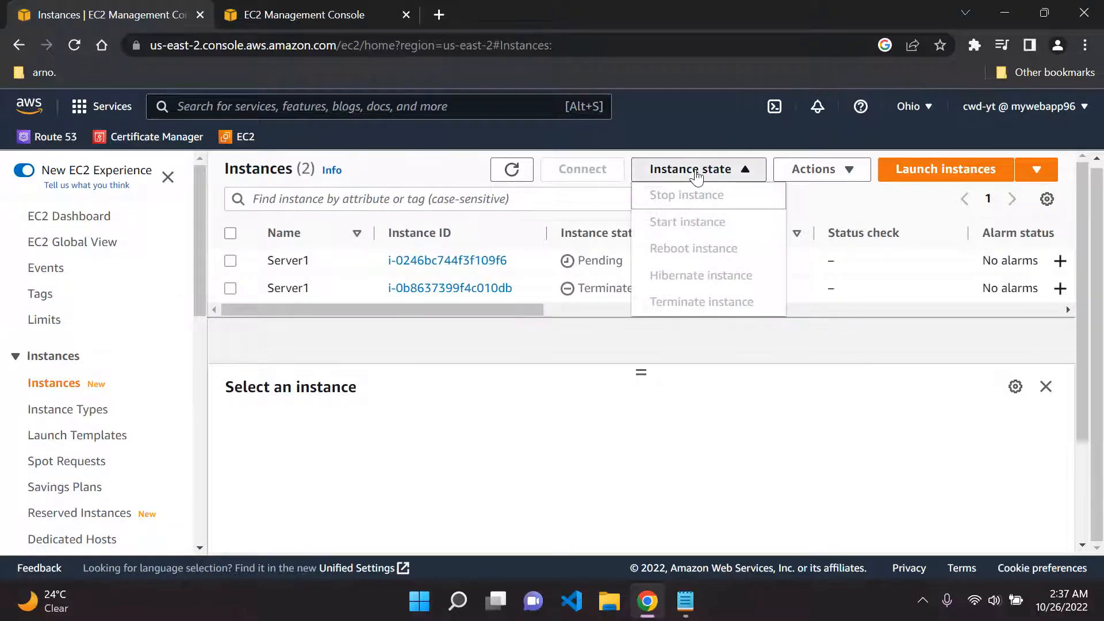
left_click(691, 169)
left_click(512, 170)
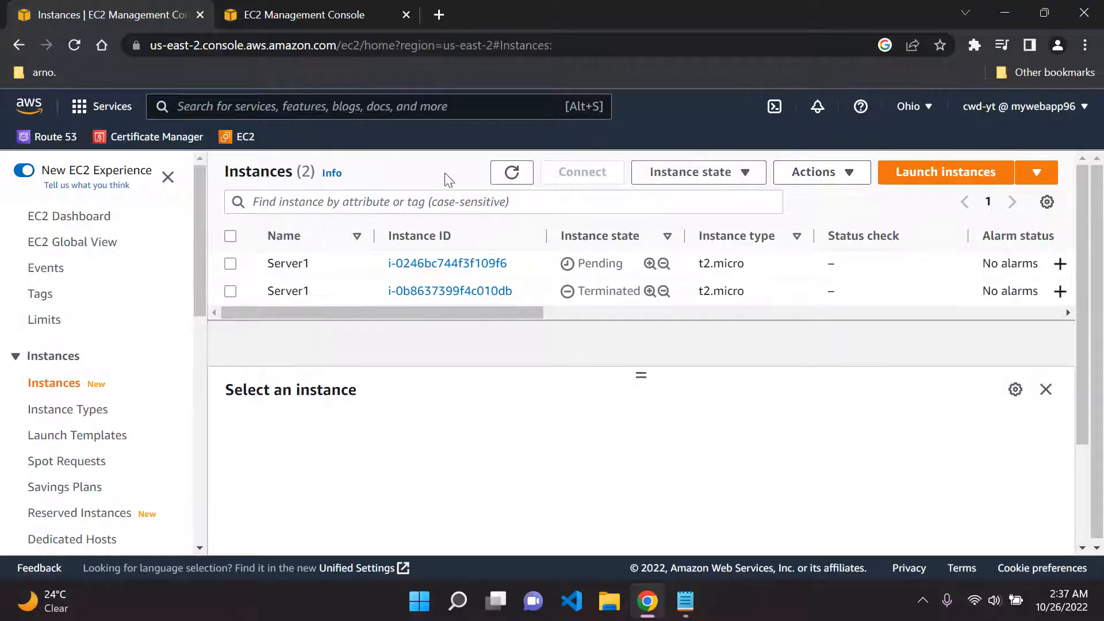
left_click(828, 178)
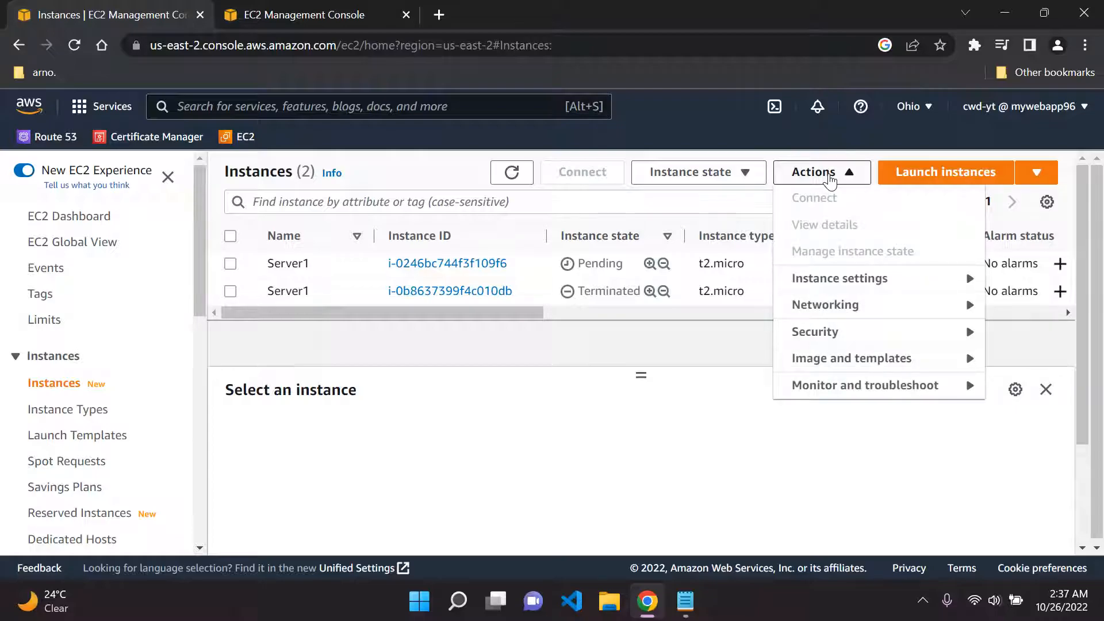
left_click(830, 180)
left_click(511, 173)
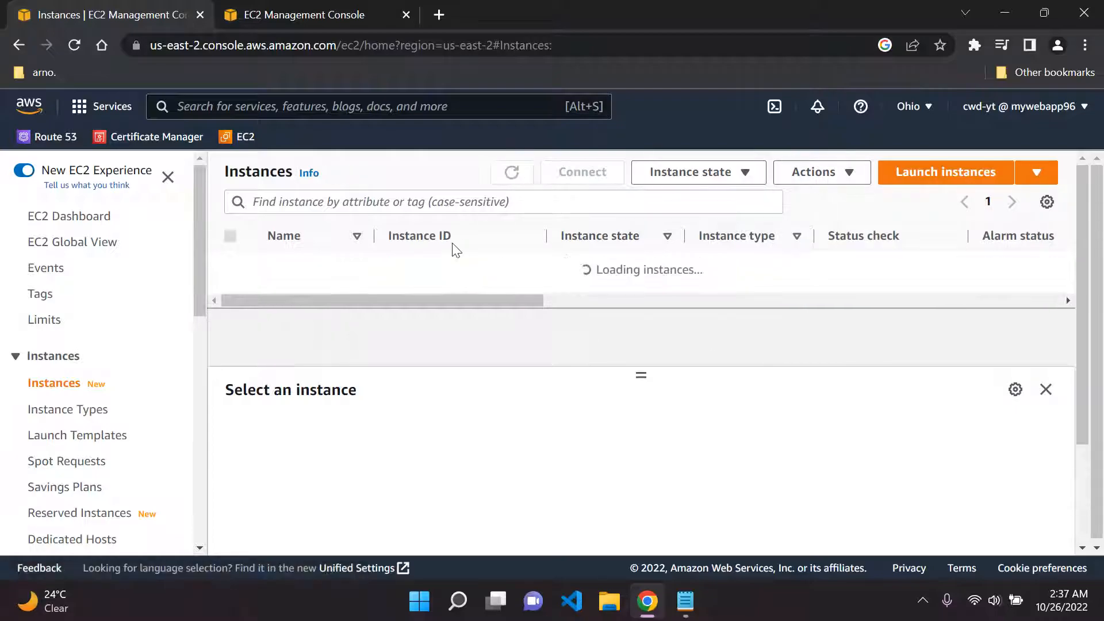
mouse_move(426, 310)
left_mouse_down()
mouse_move(452, 309)
mouse_move(423, 309)
left_mouse_up()
double_click(599, 264)
left_click(530, 182)
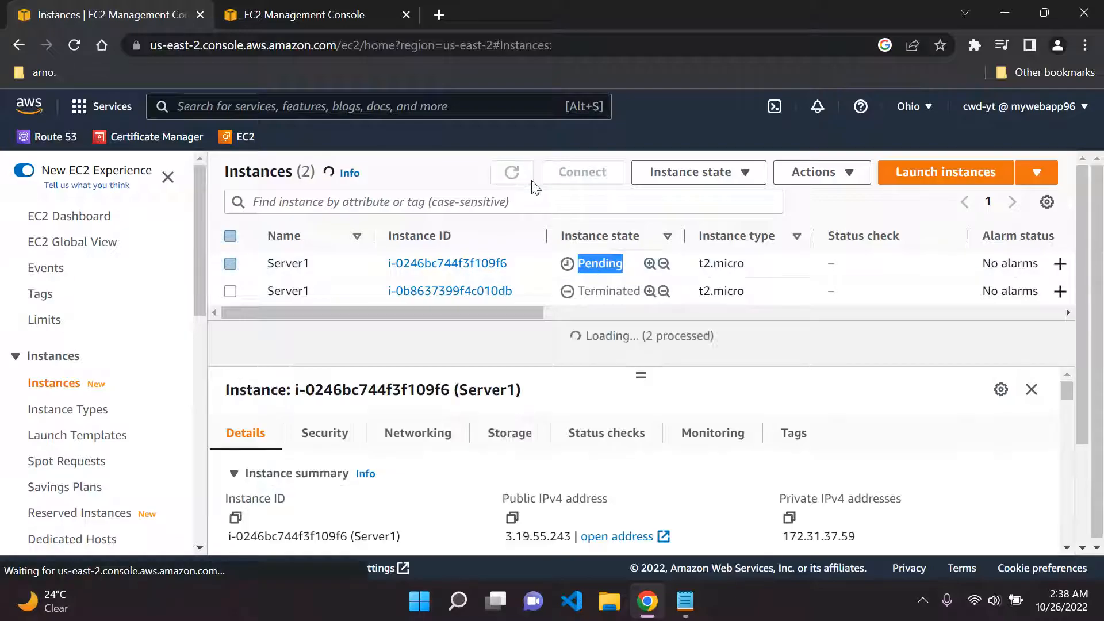
Open the running instances list from the EC2 Dashboard and refresh it.
left_click(89, 223)
left_click(319, 279)
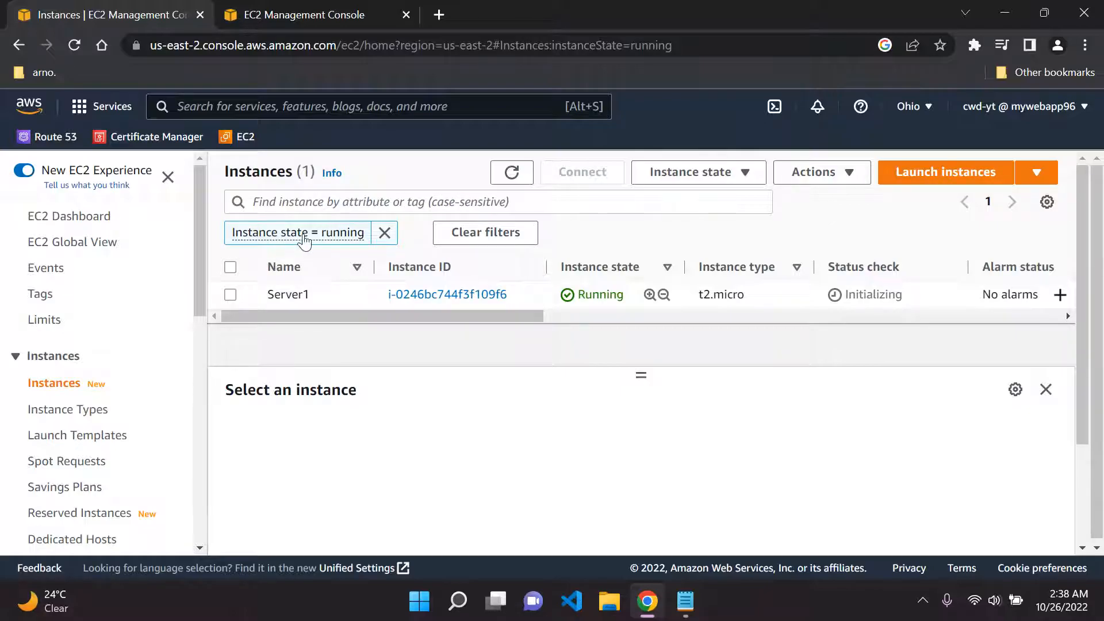
left_click(509, 175)
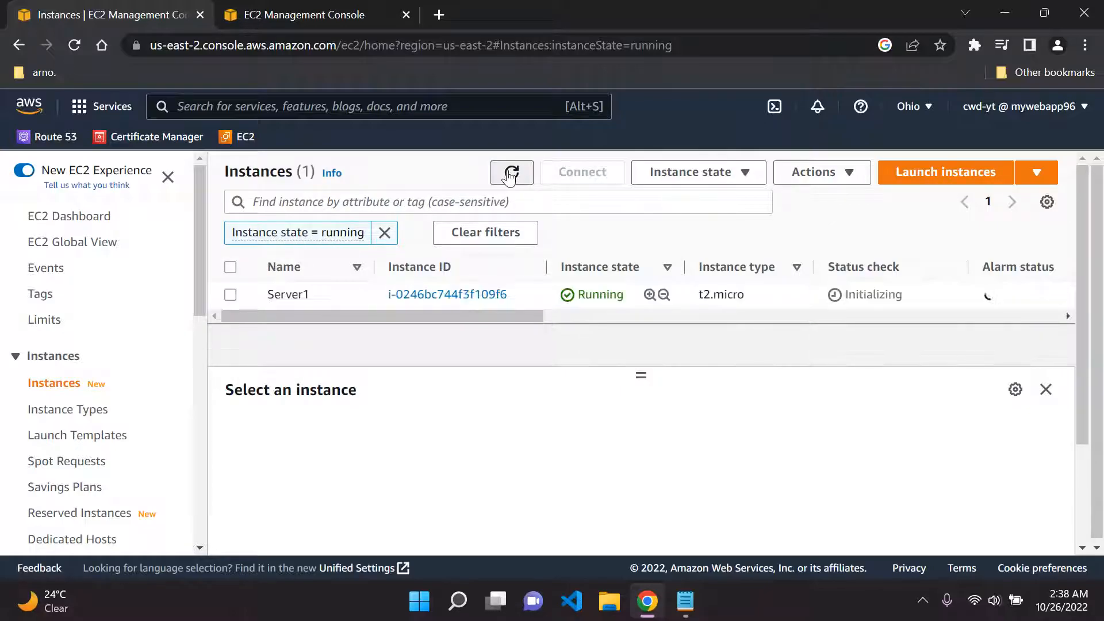
left_click(511, 173)
Look through the available instance filter attributes, and select the running Server1 to examine its status check.
left_click(410, 201)
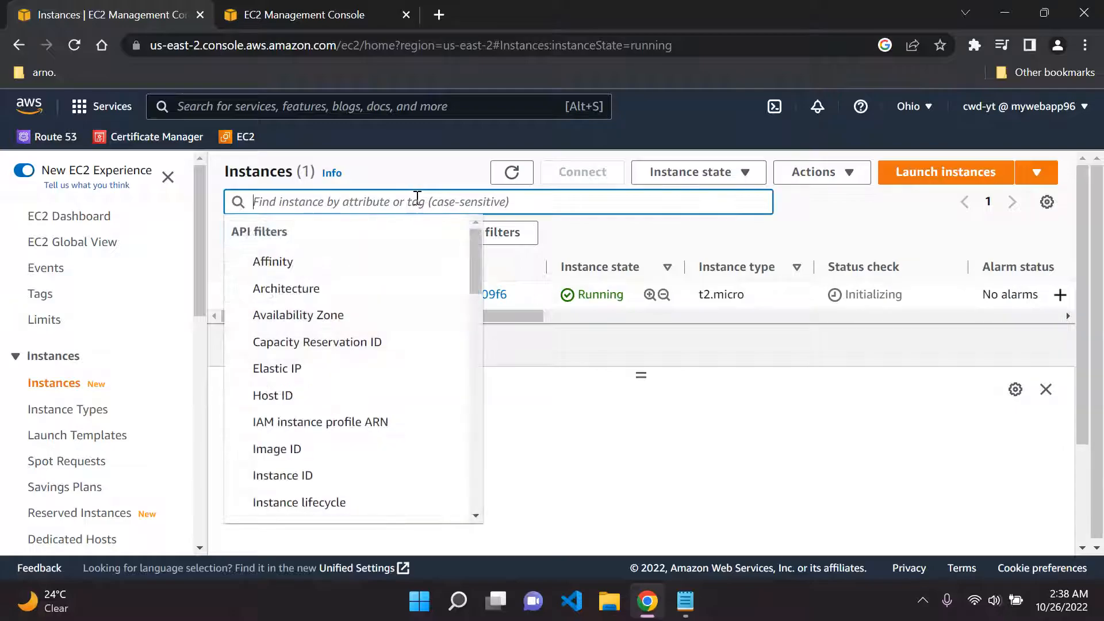
scroll(378, 333, "down", 8)
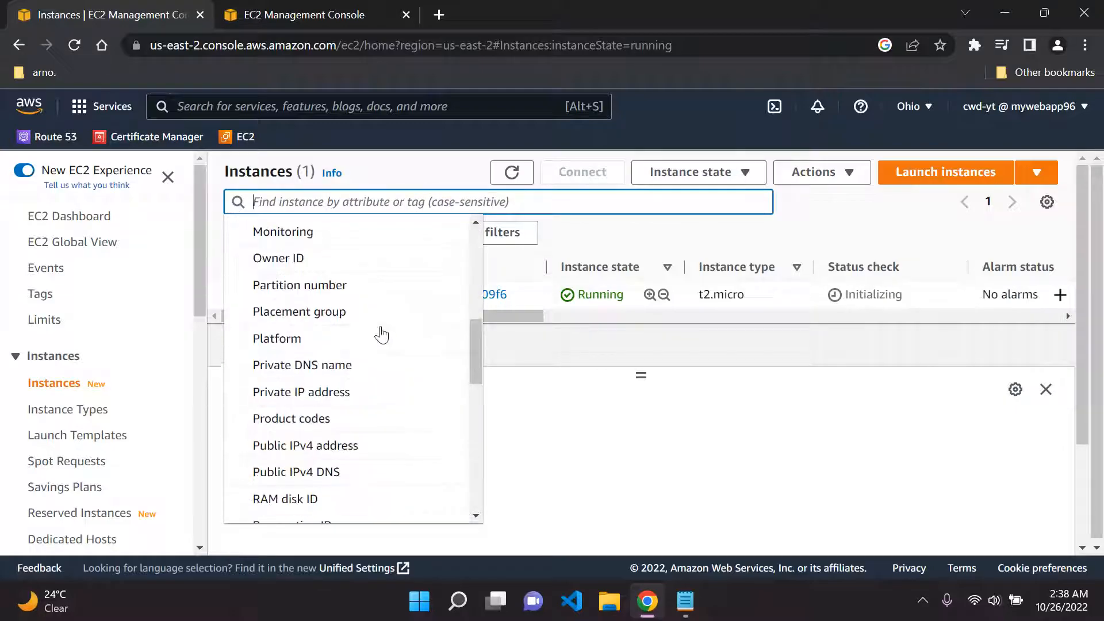
left_click(706, 222)
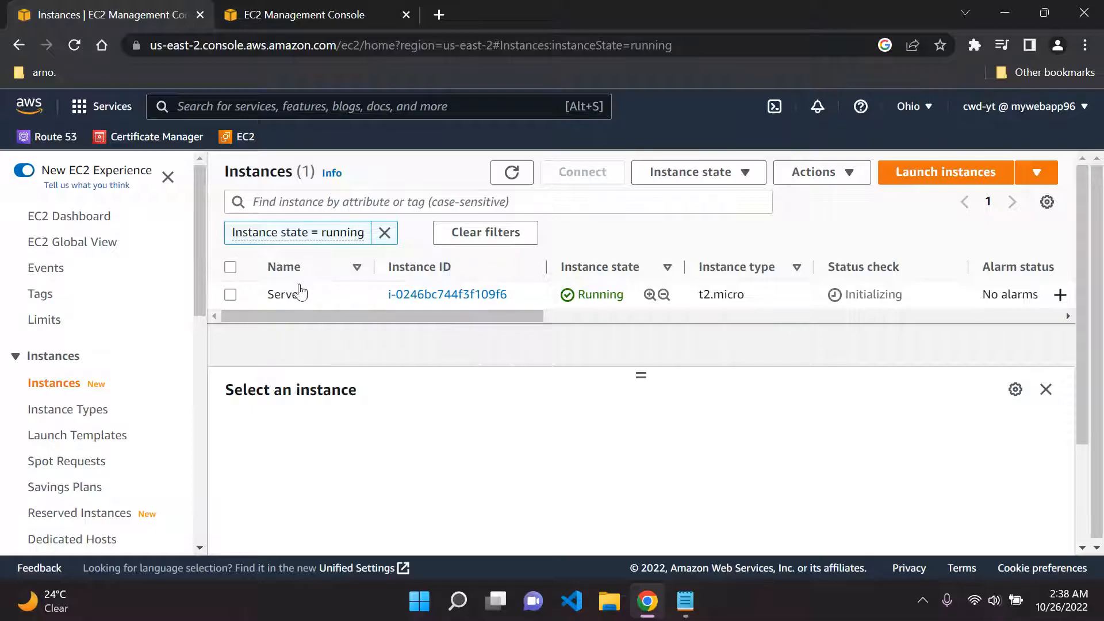
double_click(905, 295)
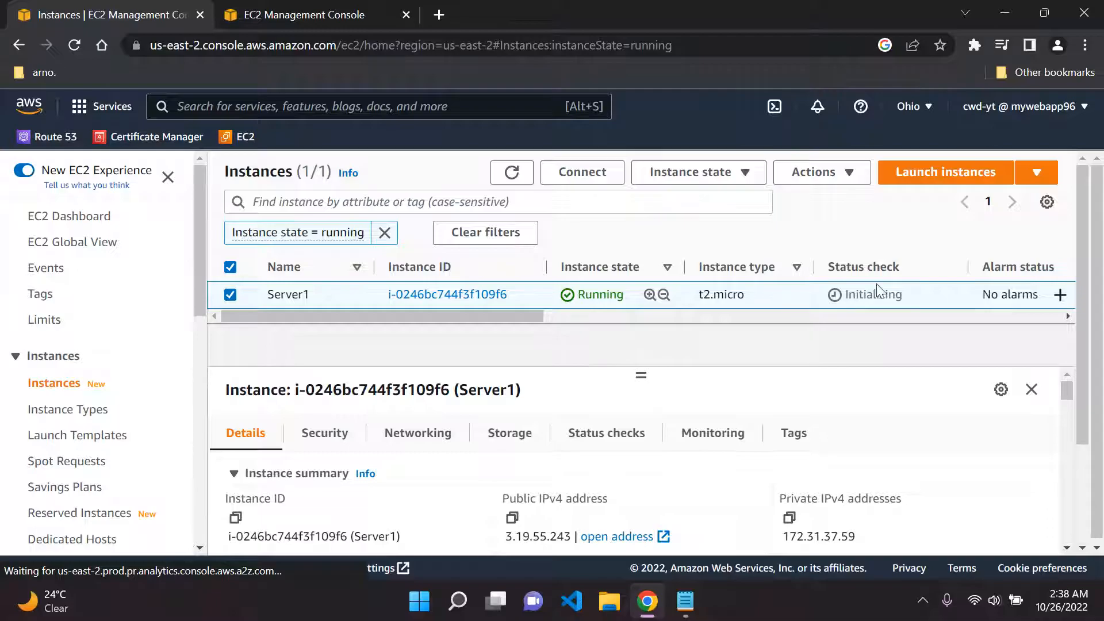
Deselect Server1 and refresh the running instances list several times to follow its status check.
left_click_drag(912, 291, 843, 290)
left_click(230, 298)
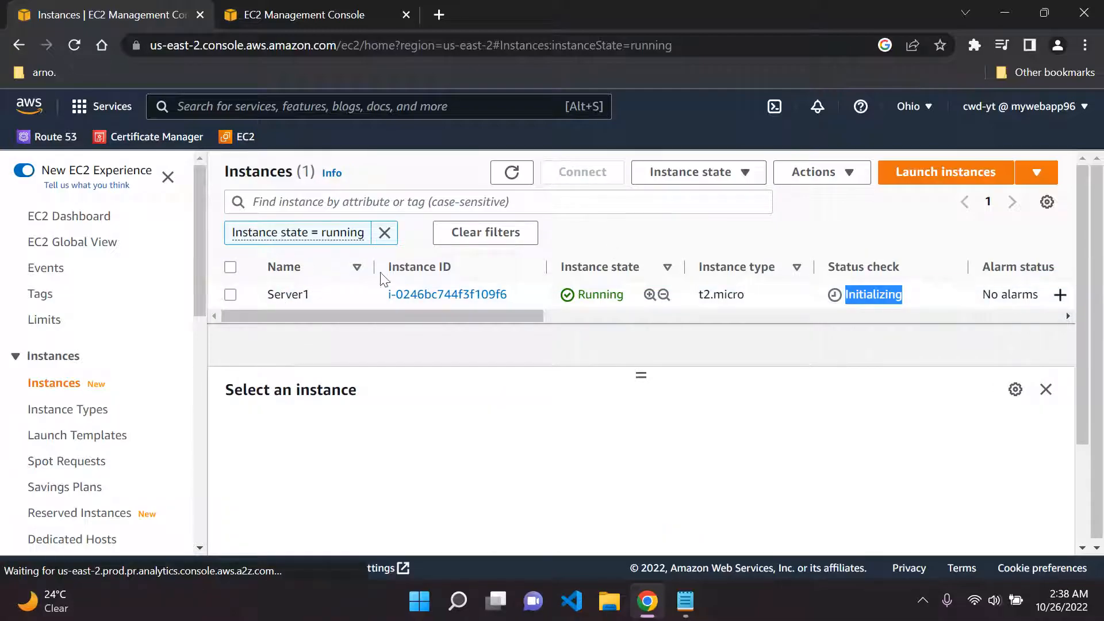
left_click(505, 172)
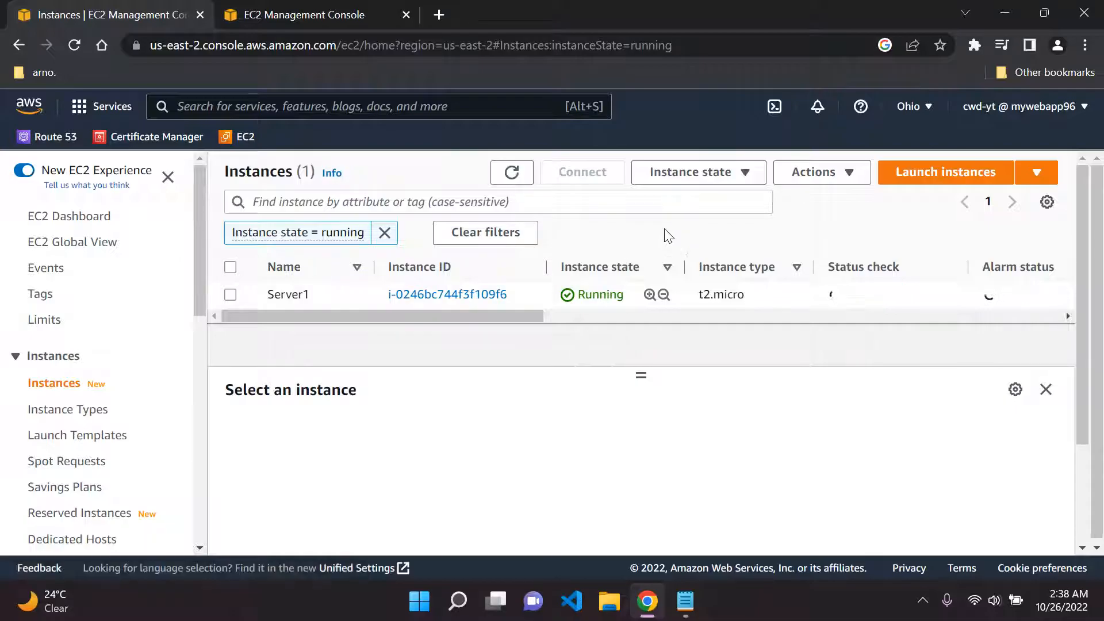
left_click(510, 174)
left_click(518, 175)
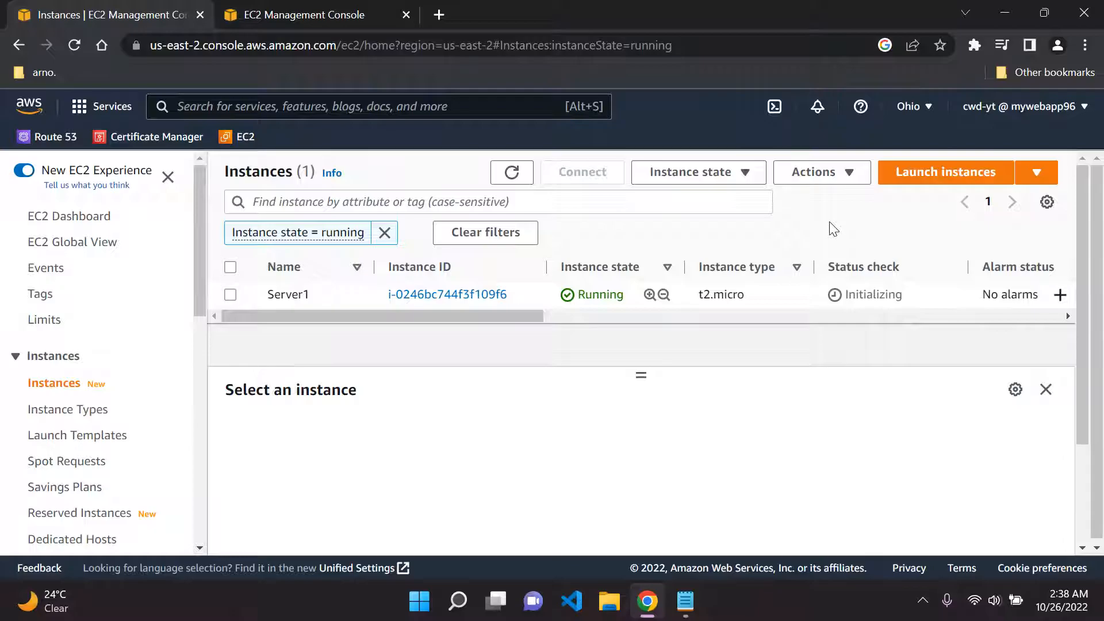
left_click(340, 8)
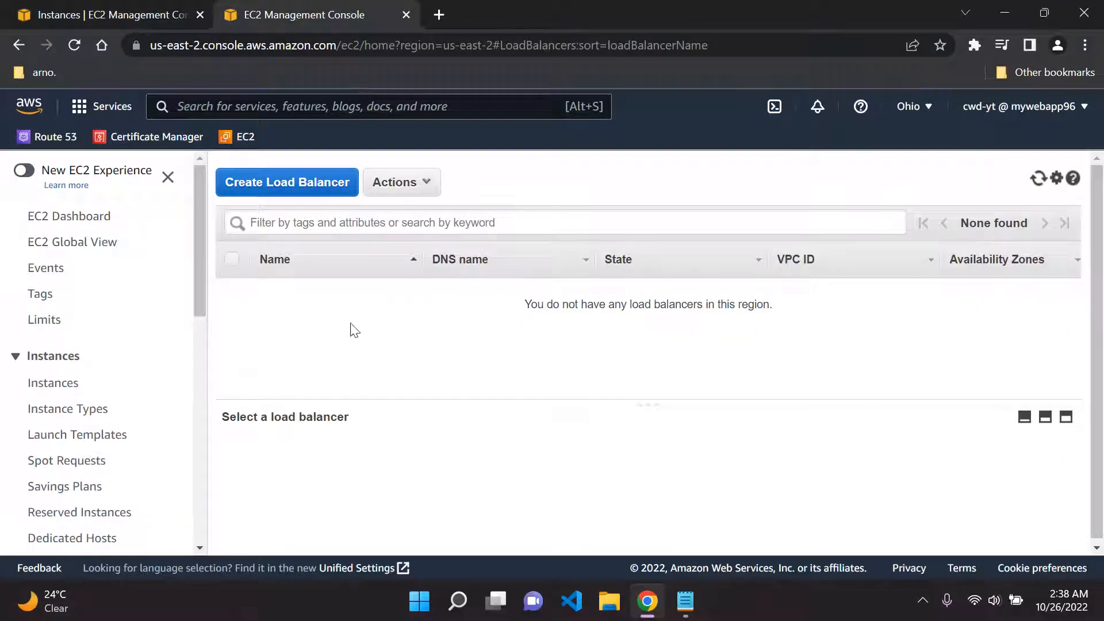
left_click(125, 8)
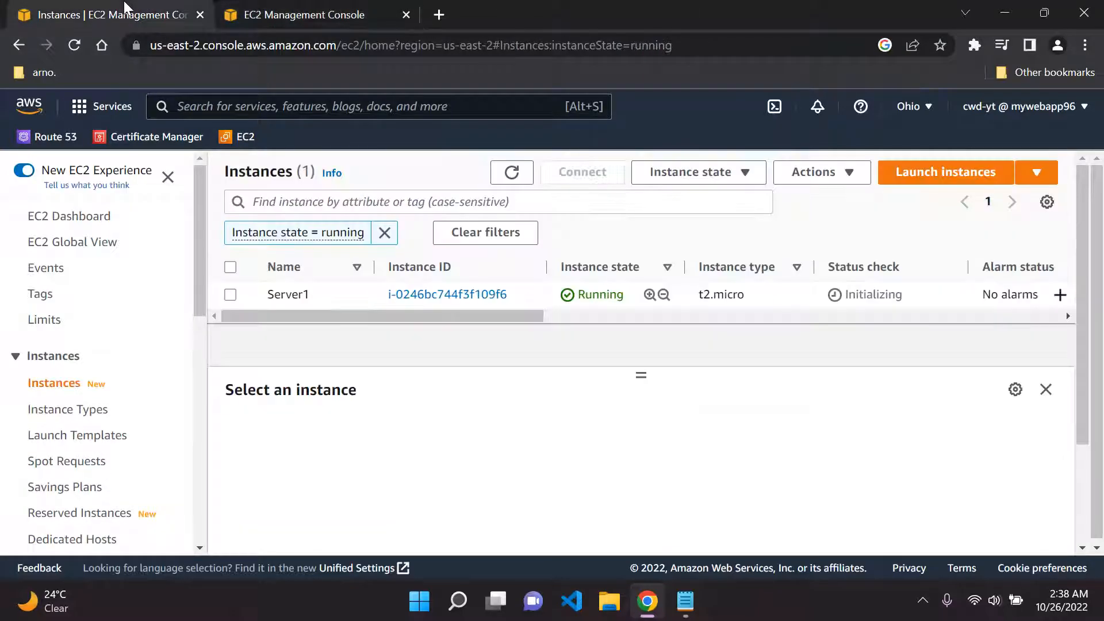
left_click(527, 173)
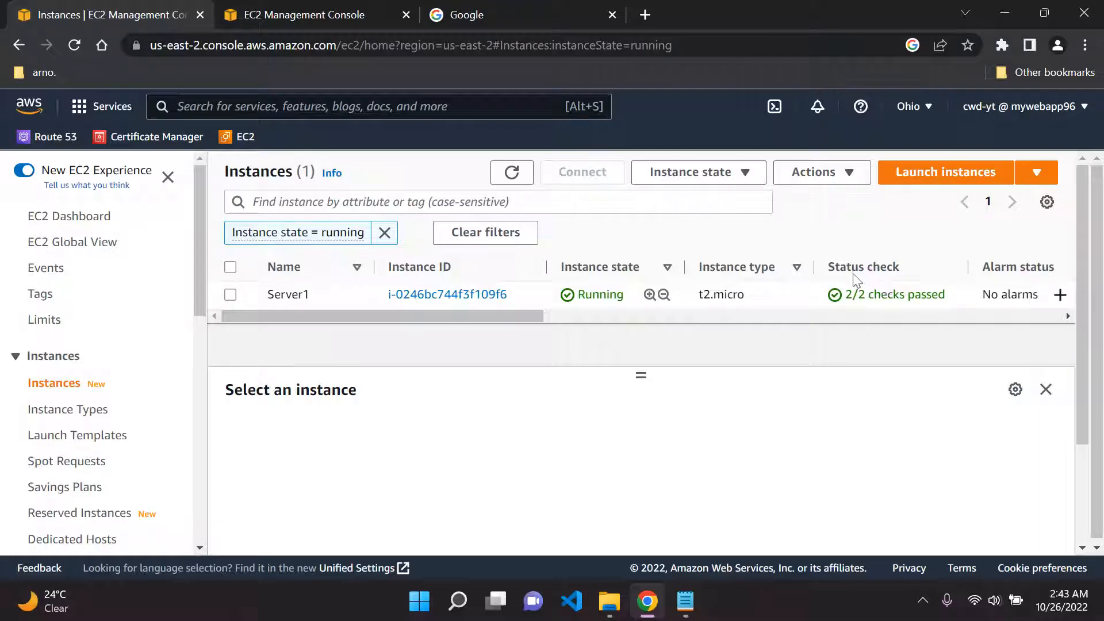
left_click(513, 174)
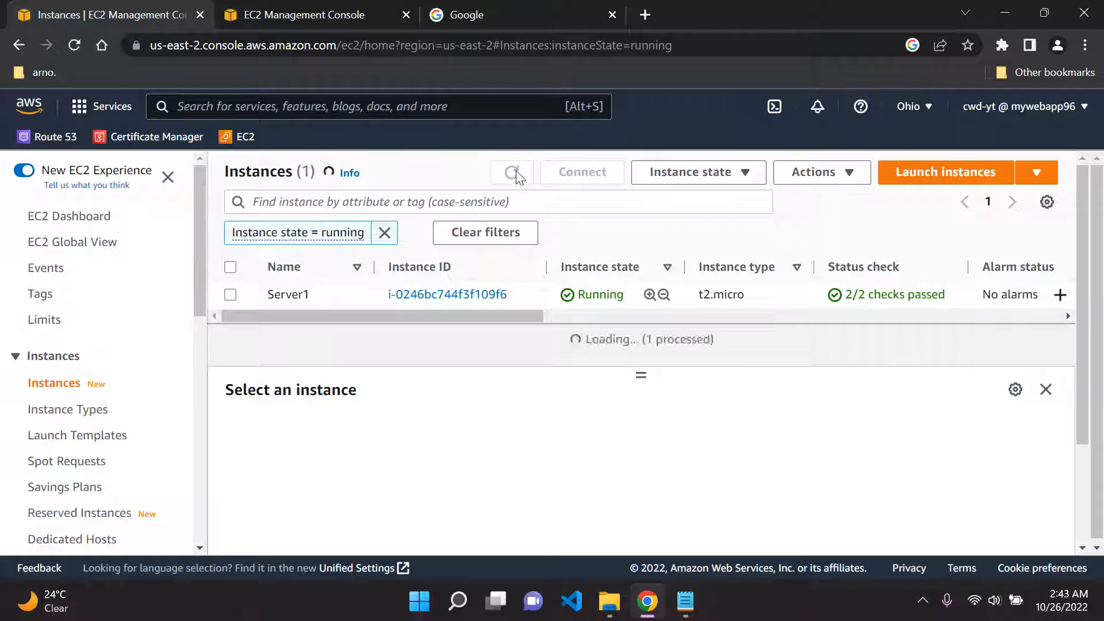
Select Server1 and open its public IPv4 address 3.19.55.243 in the browser over http instead of https.
left_click(230, 297)
scroll(534, 350, "down", 1)
scroll(534, 347, "up", 1)
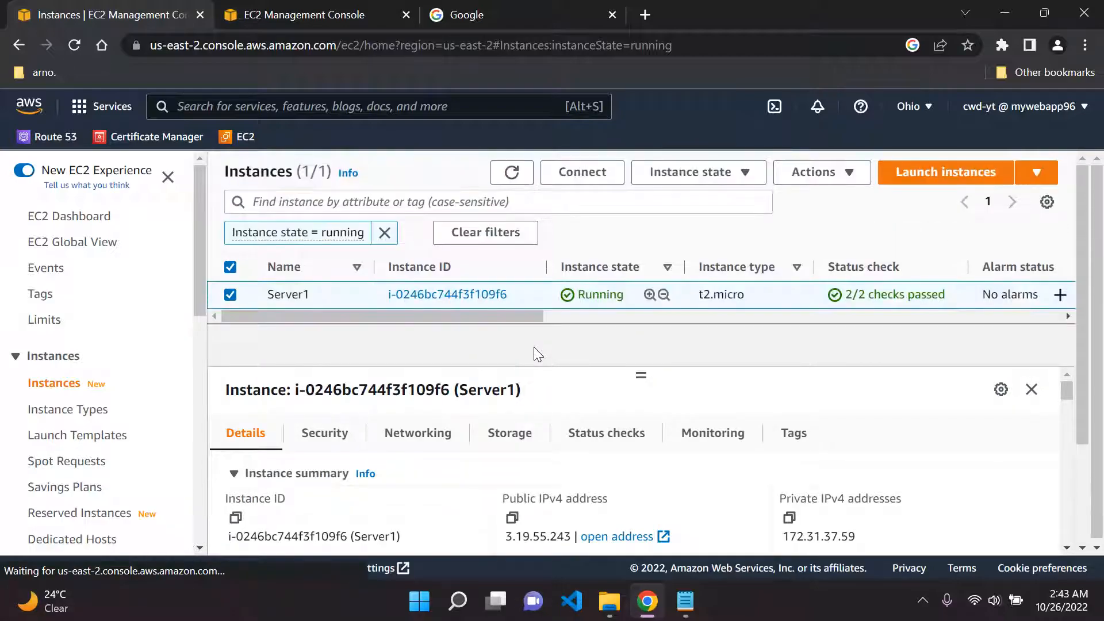
left_click(607, 539)
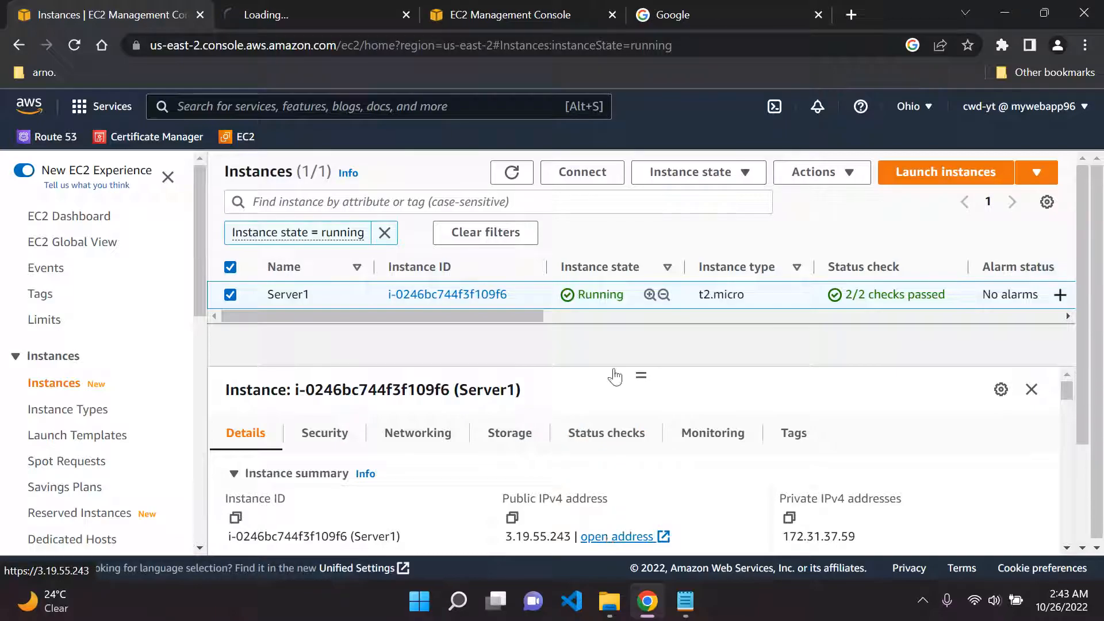
left_click(308, 12)
left_click(334, 47)
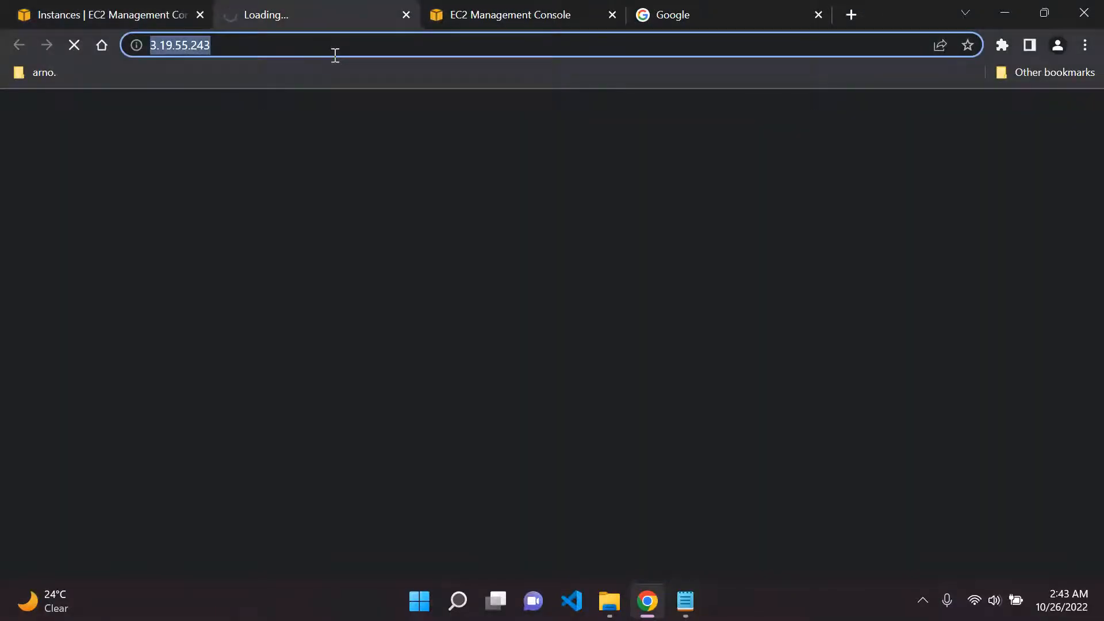
left_click(416, 45)
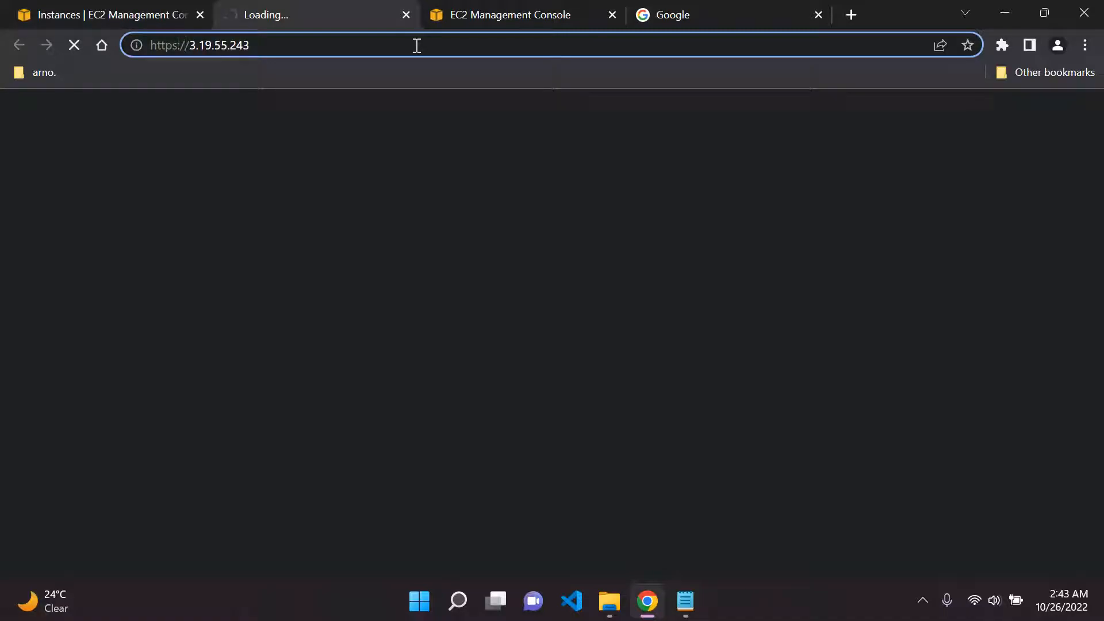
key("BackSpace")
key("BackSpace")
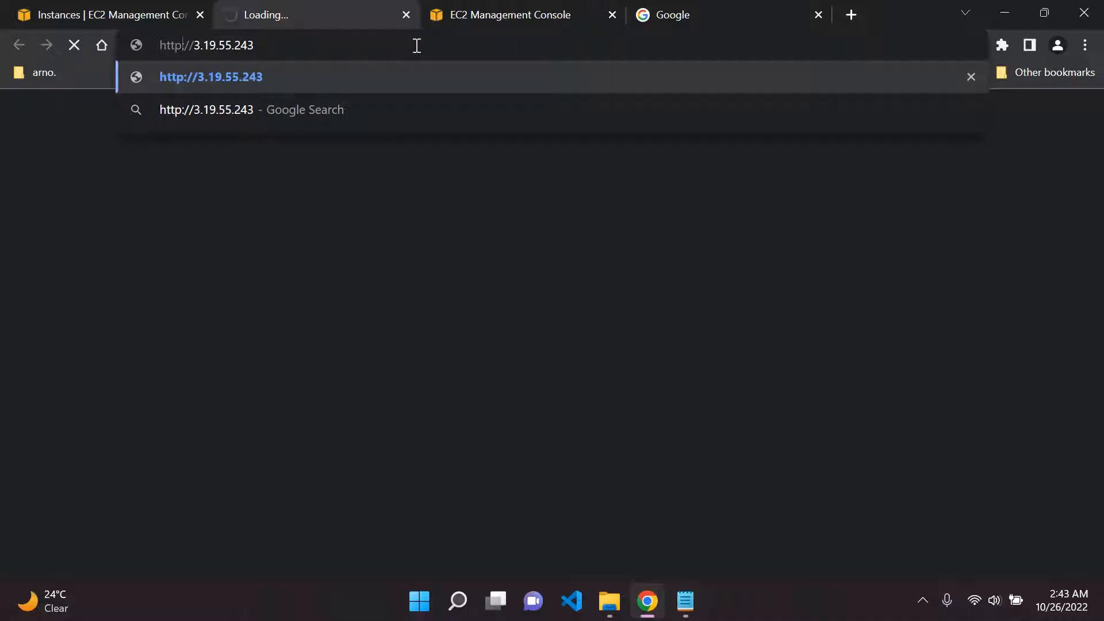
key("Return")
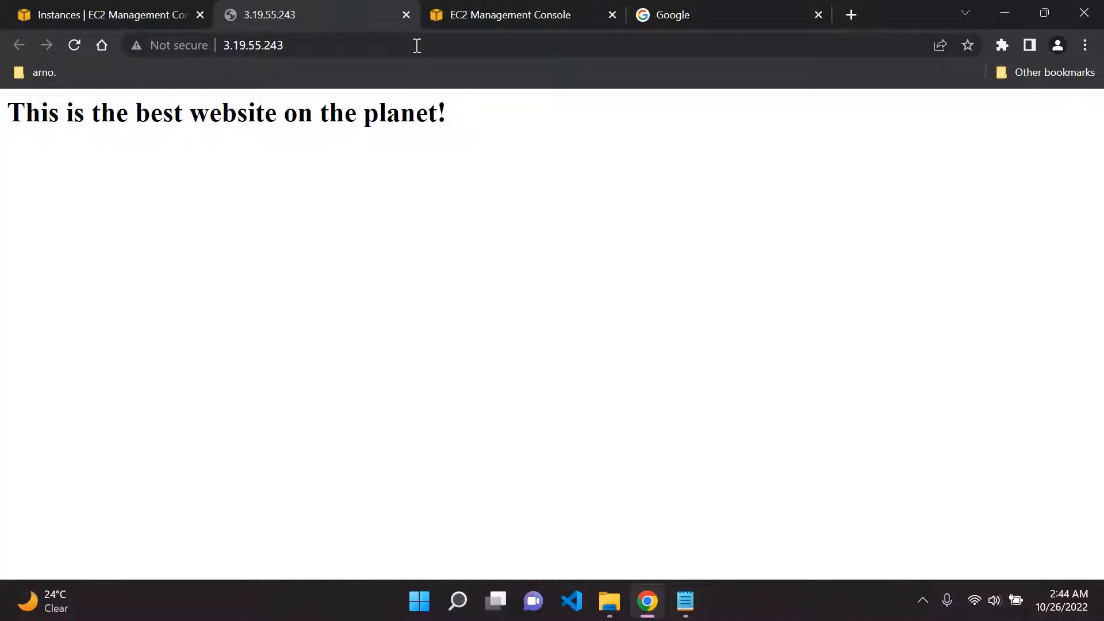
Examine the heading text of the web page served by Server1.
left_click_drag(3, 118, 491, 120)
left_click(495, 121)
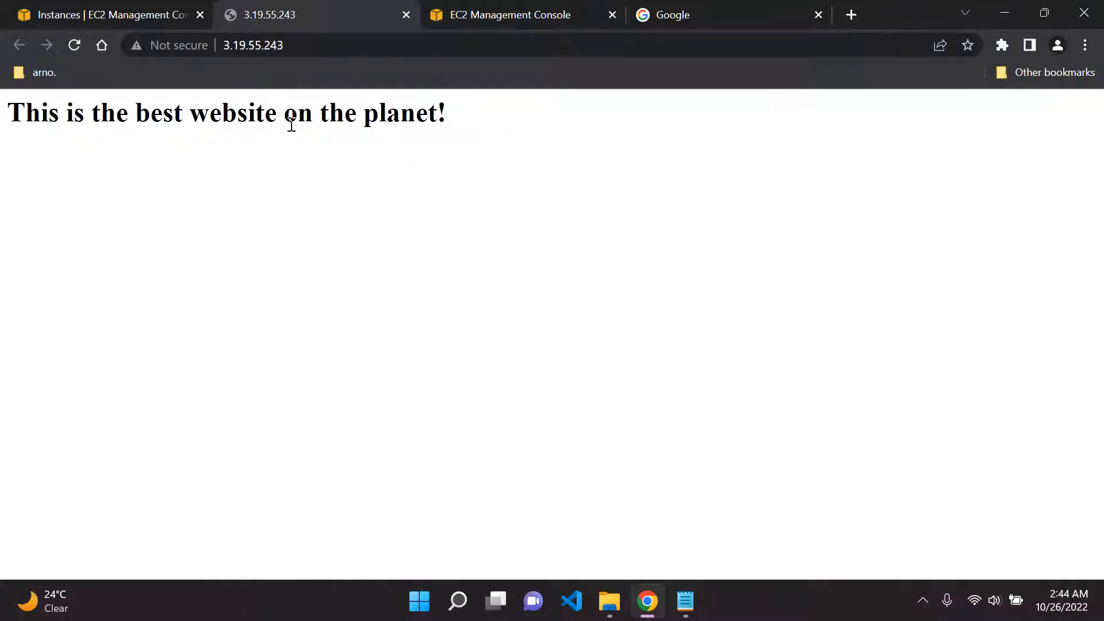
left_click(100, 14)
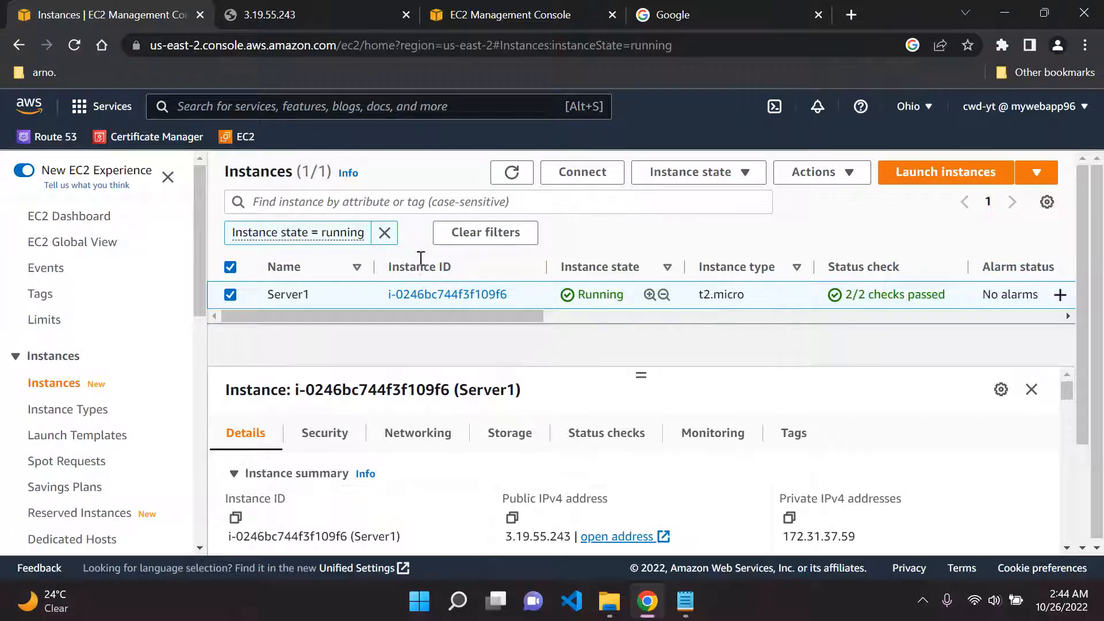
left_click(339, 8)
triple_click(464, 124)
left_click(464, 124)
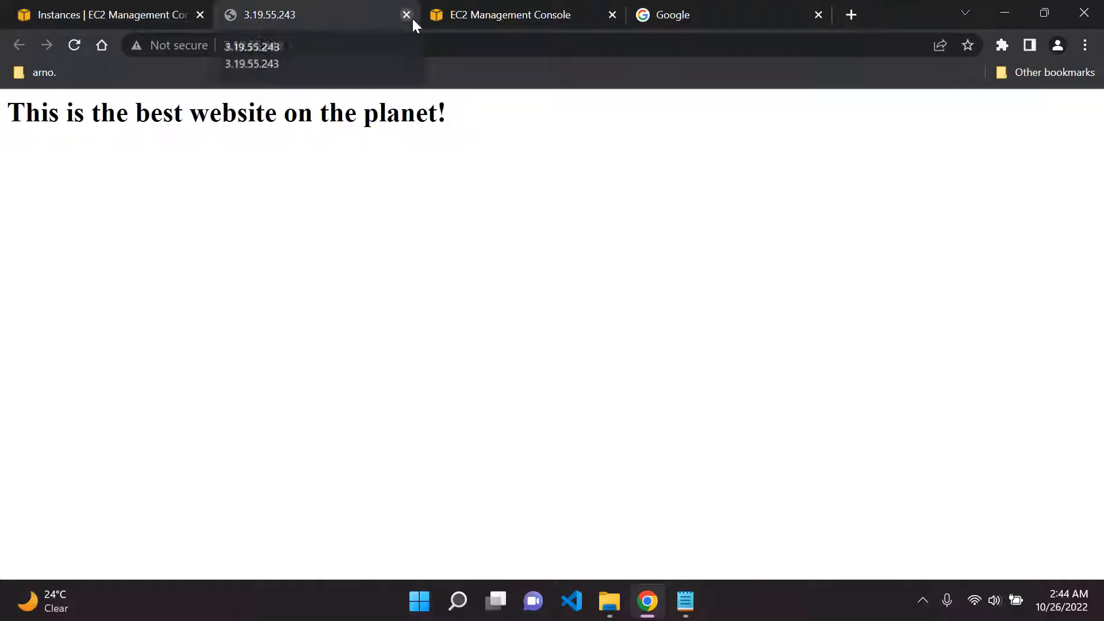
left_click_drag(5, 115, 616, 115)
left_click(619, 114)
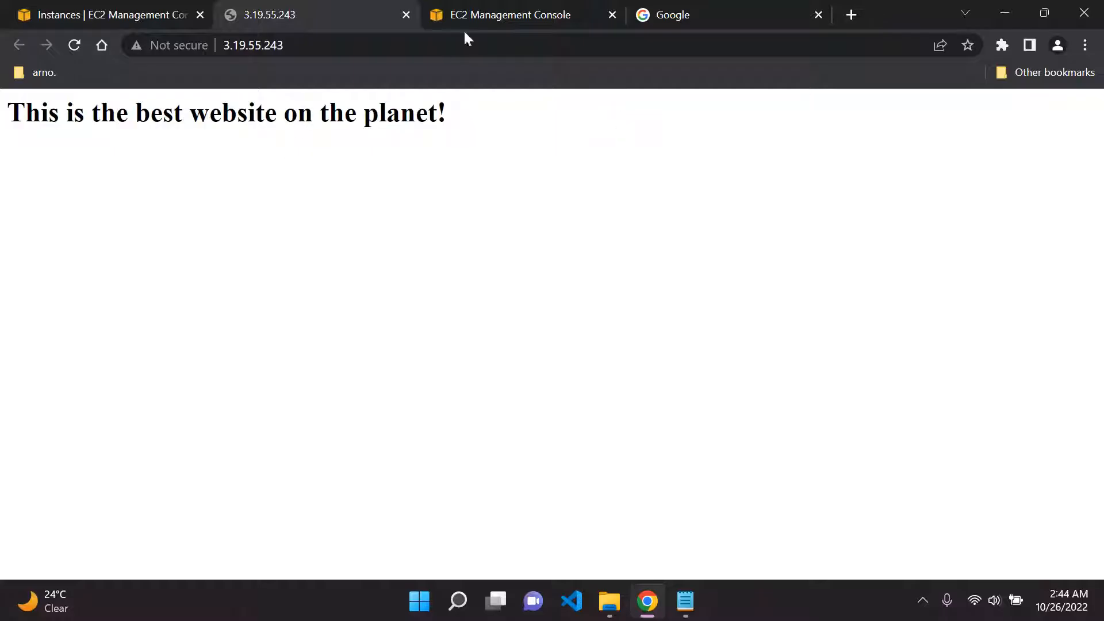
Close the Server1 web page and deselect Server1 in the instances list.
left_click(406, 15)
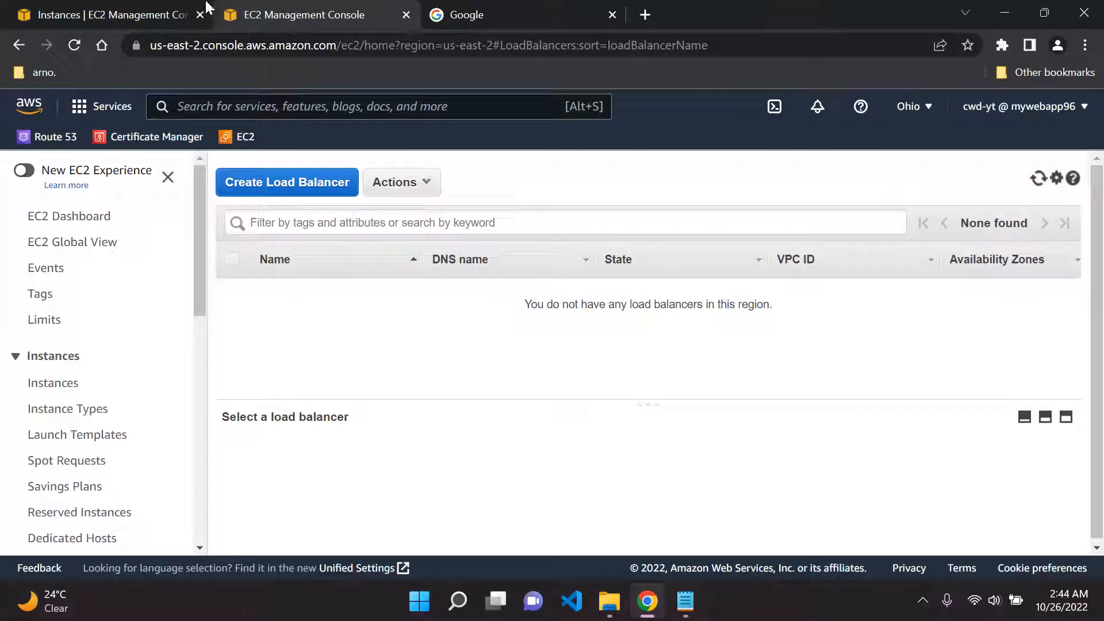
left_click(151, 17)
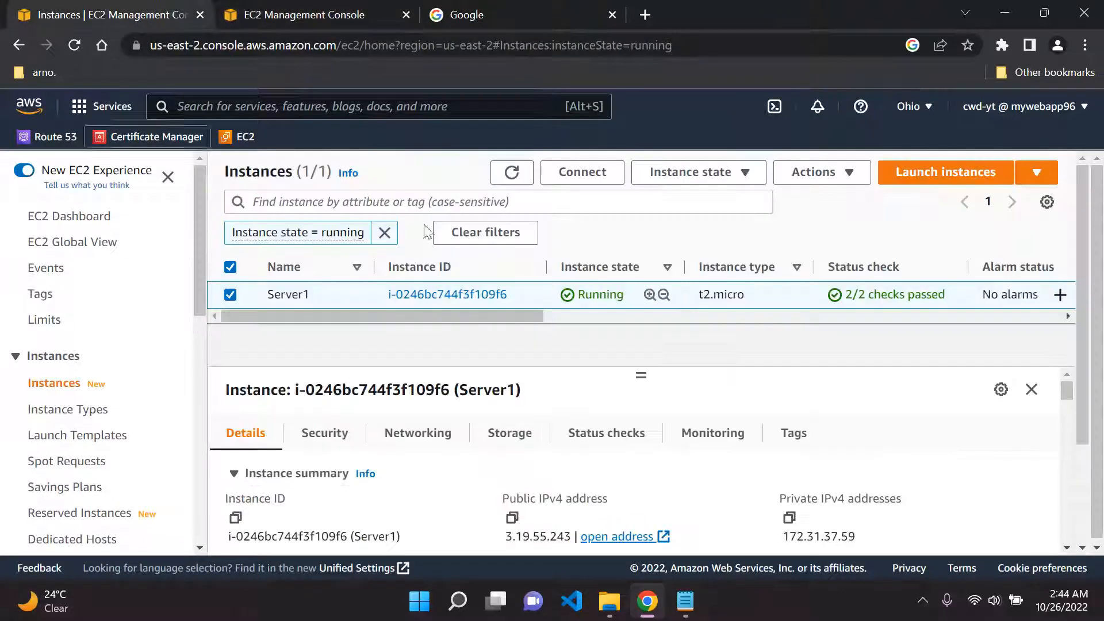
left_click(231, 295)
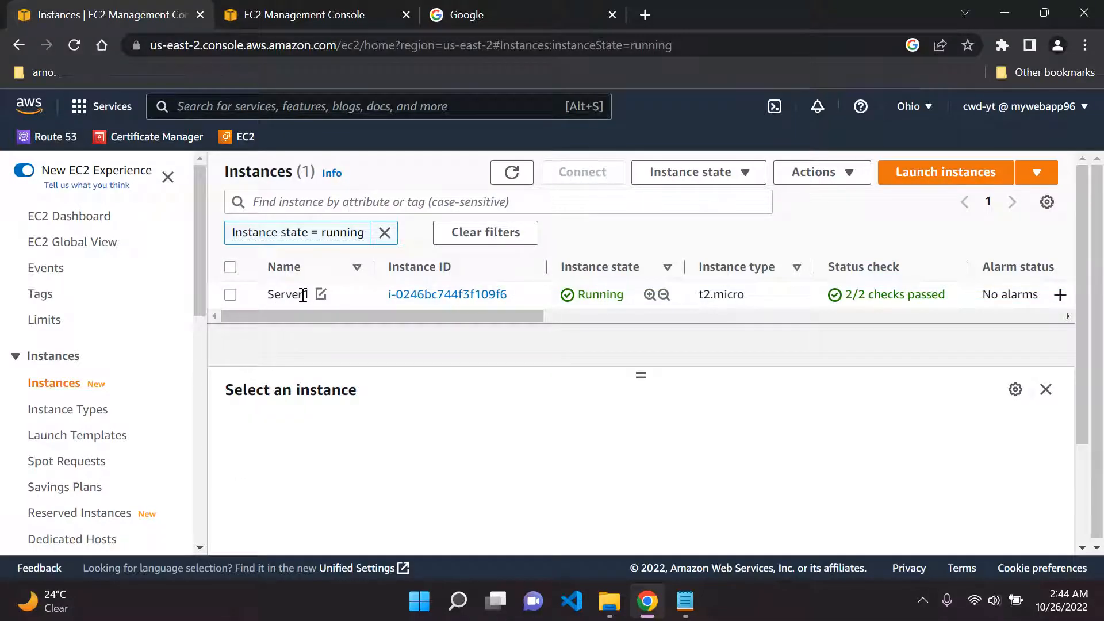
Try to start creating an Application Load Balancer for HTTP and HTTPS traffic.
left_click(330, 11)
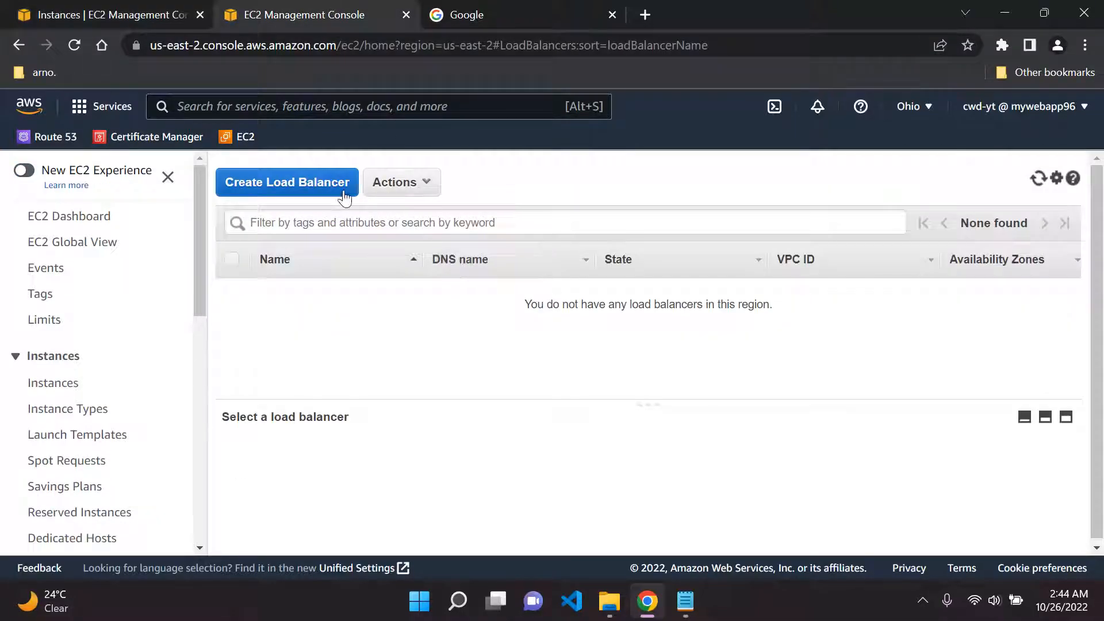
left_click(309, 199)
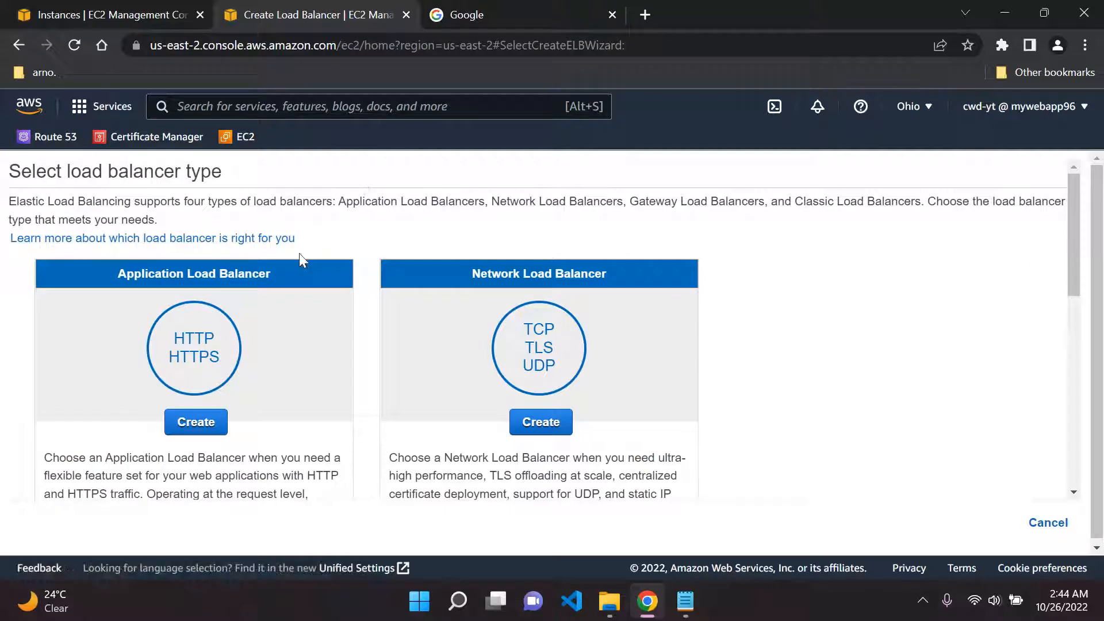
scroll(259, 339, "down", 1)
scroll(259, 339, "up", 1)
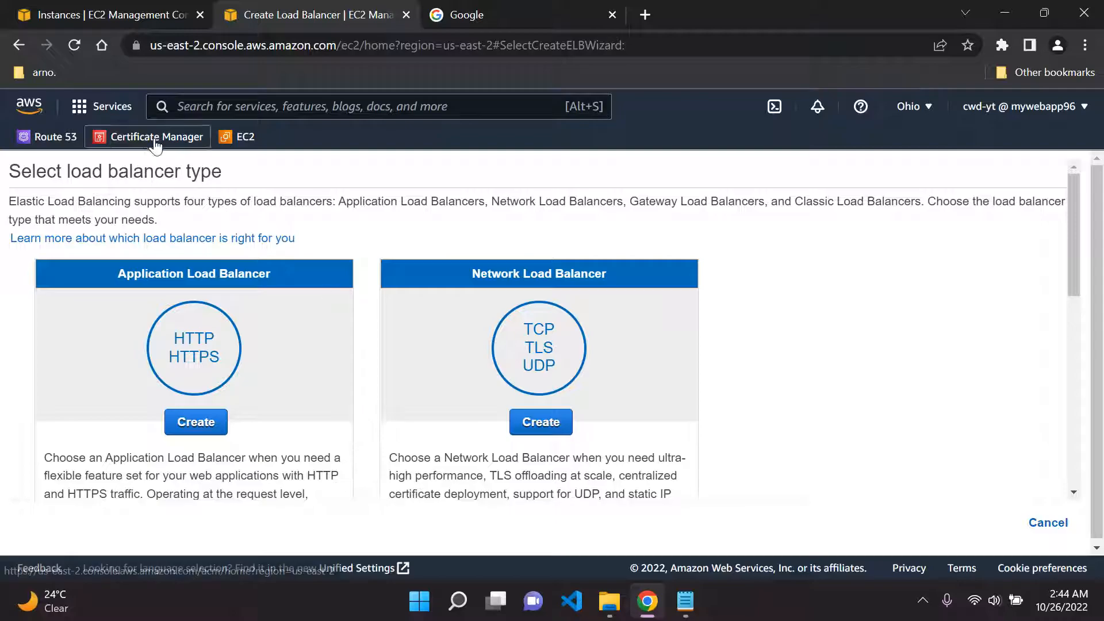
left_click(204, 425)
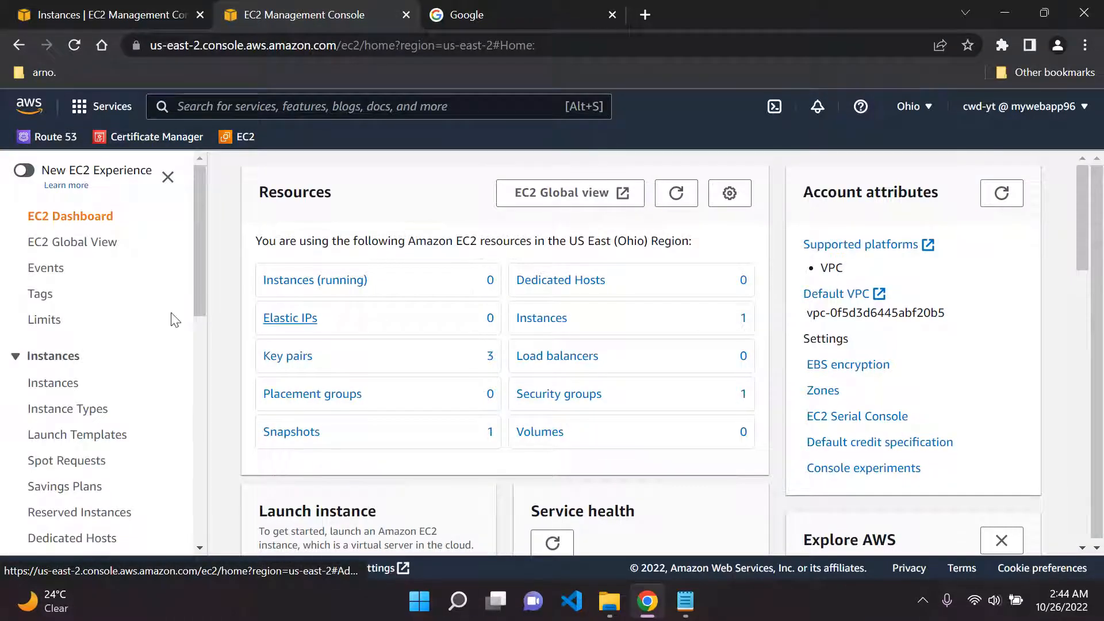
Return to the load balancers list and retry creating an Application Load Balancer.
scroll(155, 317, "down", 10)
left_click(97, 396)
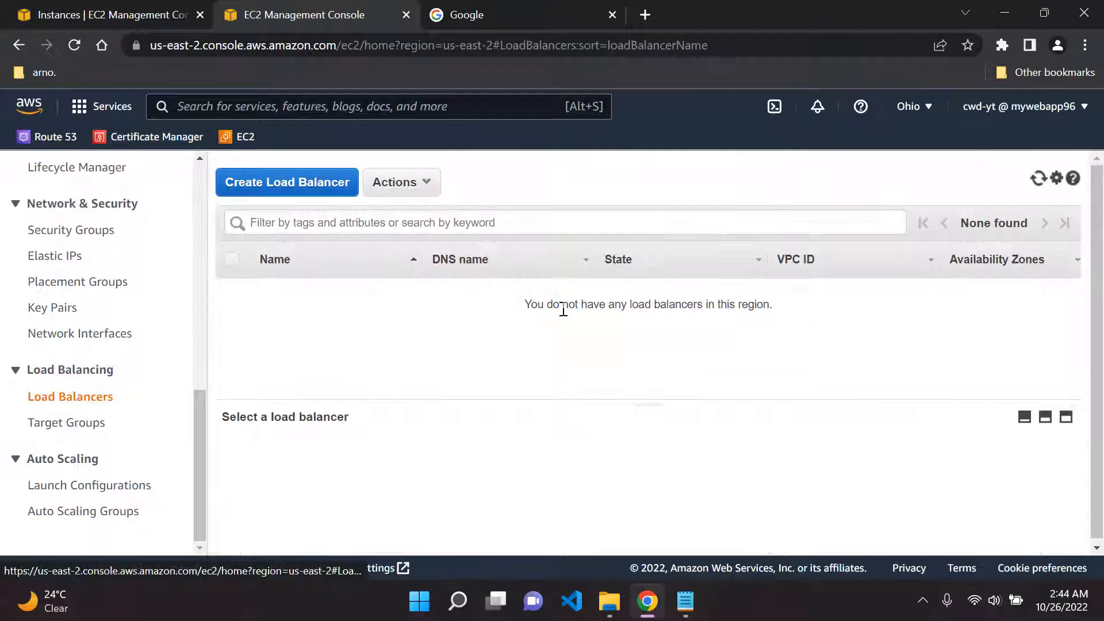
left_click(310, 190)
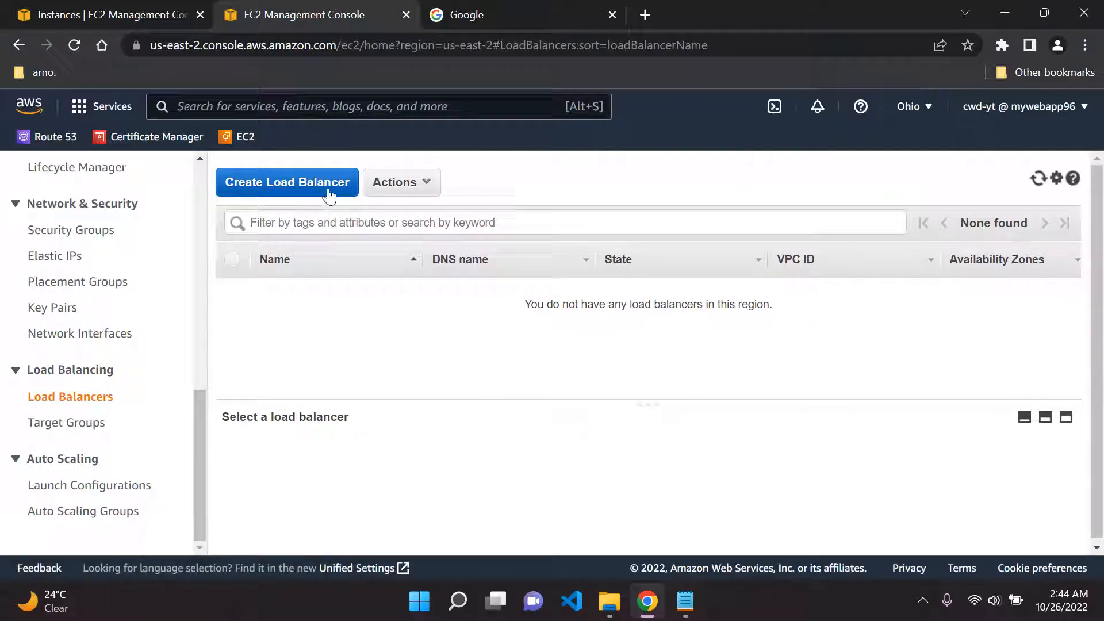
left_click(196, 429)
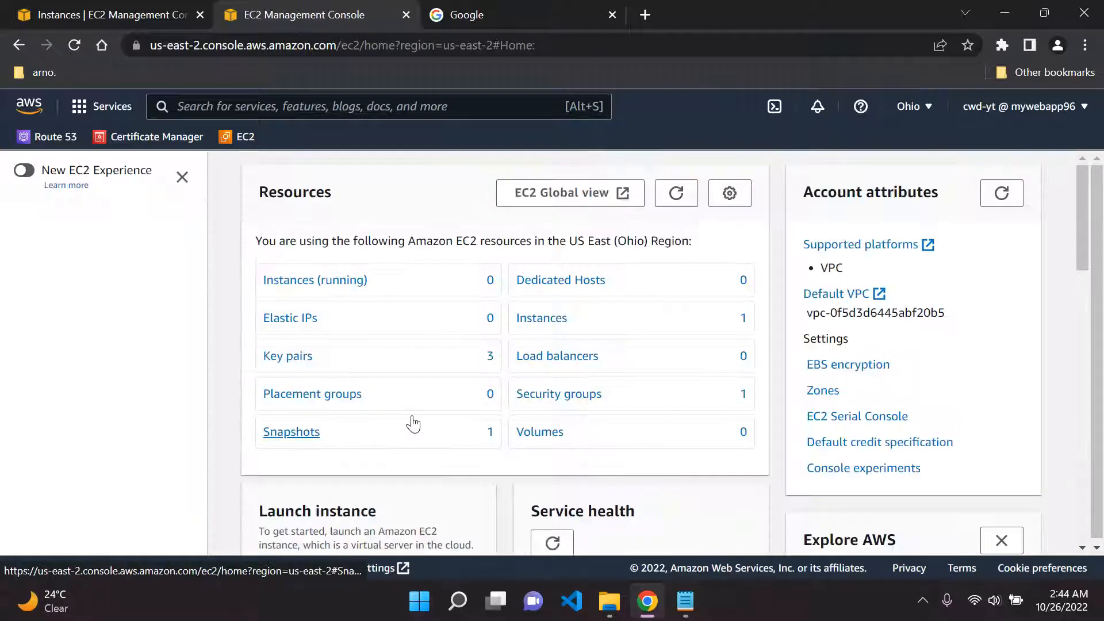
Reopen the load balancers list and close the separate instances page.
scroll(84, 329, "down", 10)
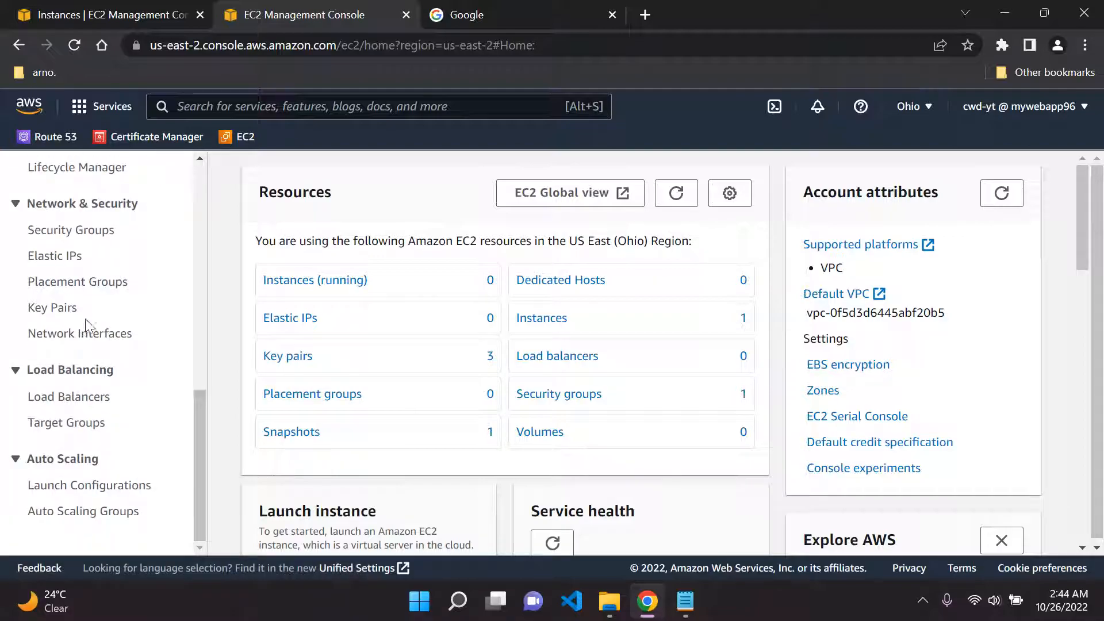
left_click(62, 398)
left_click(192, 23)
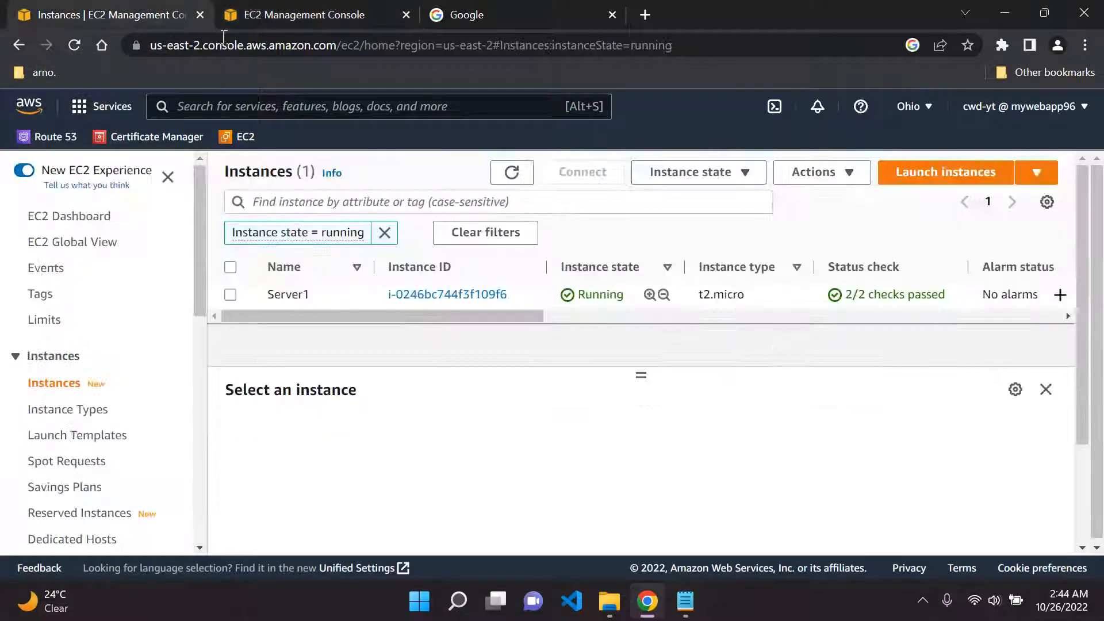
left_click(199, 14)
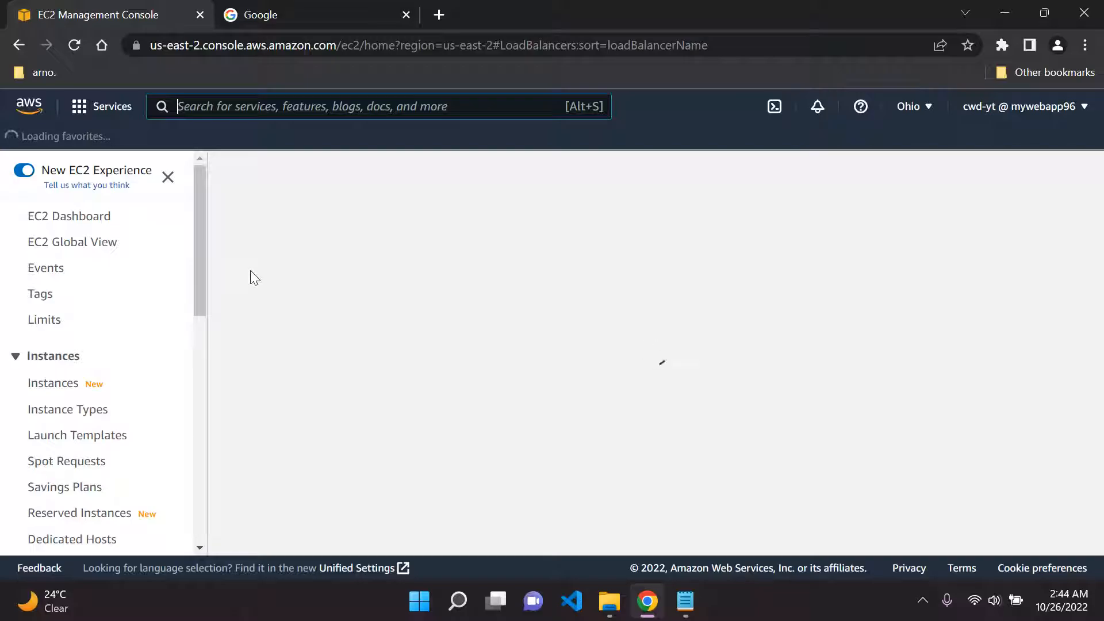
Turn off the New EC2 Experience on the load balancers page.
scroll(128, 288, "down", 1)
scroll(130, 290, "down", 10)
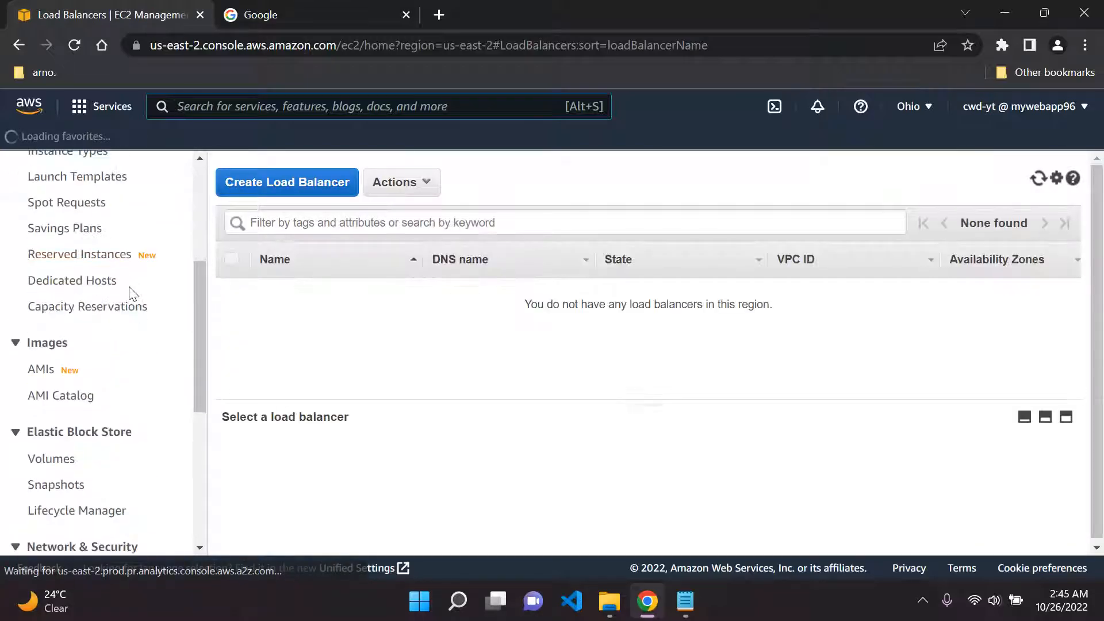
scroll(131, 290, "up", 10)
left_click(24, 172)
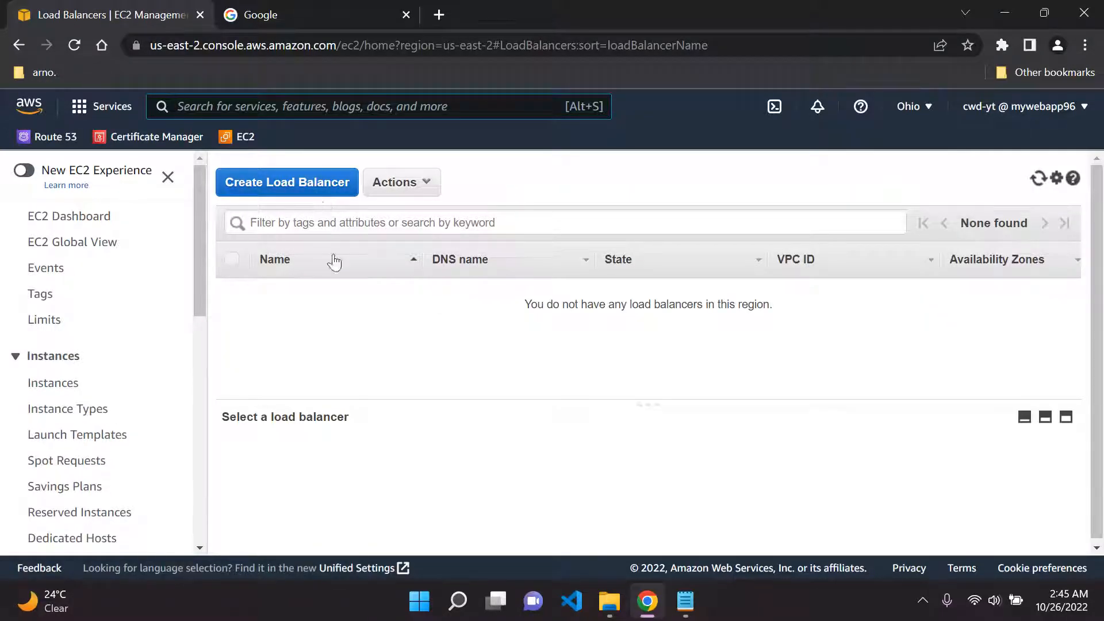
Start creating an Application Load Balancer for HTTP/HTTPS and name it DemoAppLB.
left_click(309, 183)
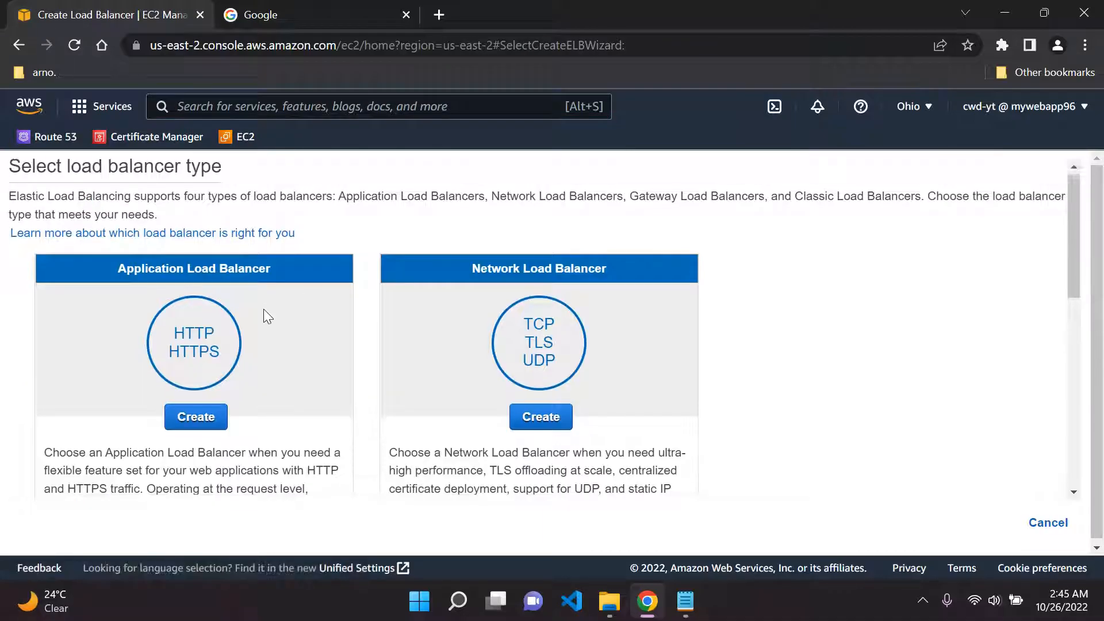
scroll(263, 313, "down", 2)
scroll(194, 339, "up", 1)
left_click(194, 339)
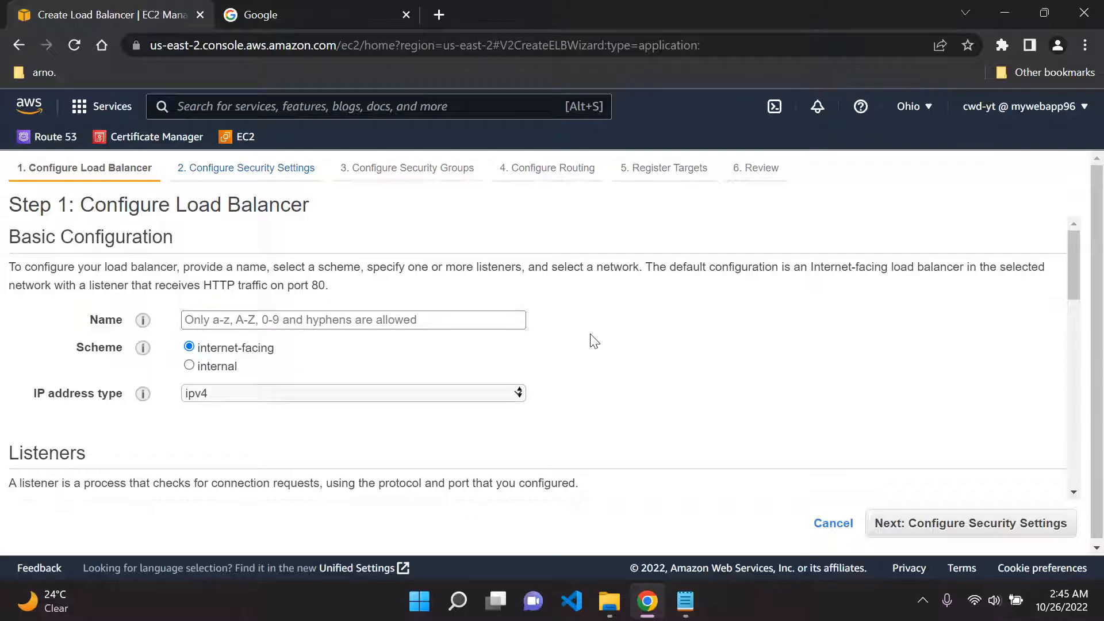
left_click(374, 320)
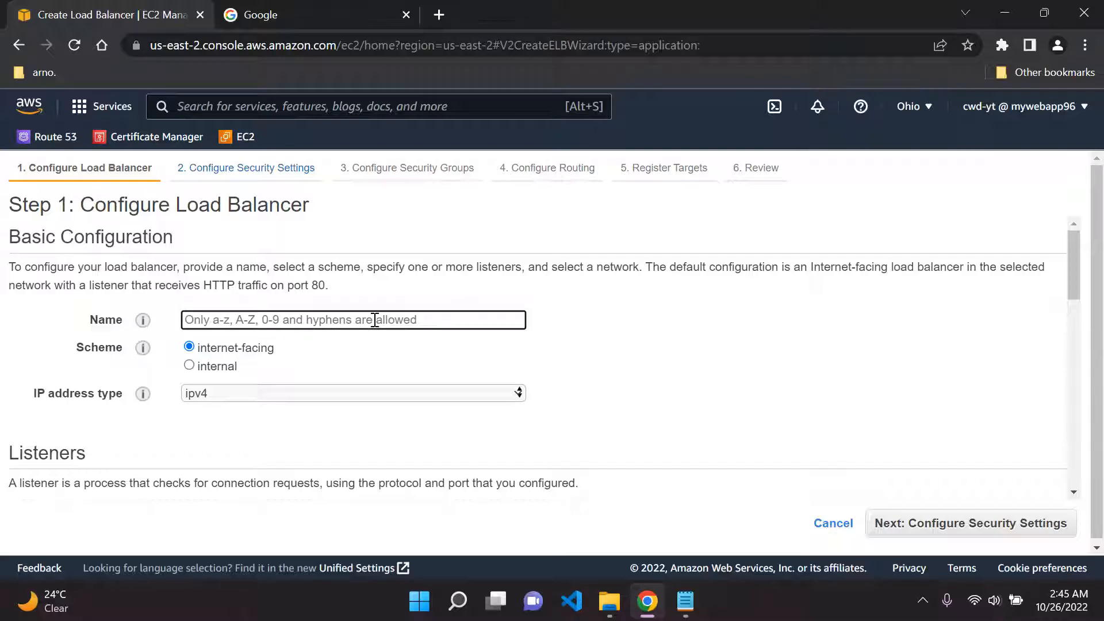
type("DemoAppLB")
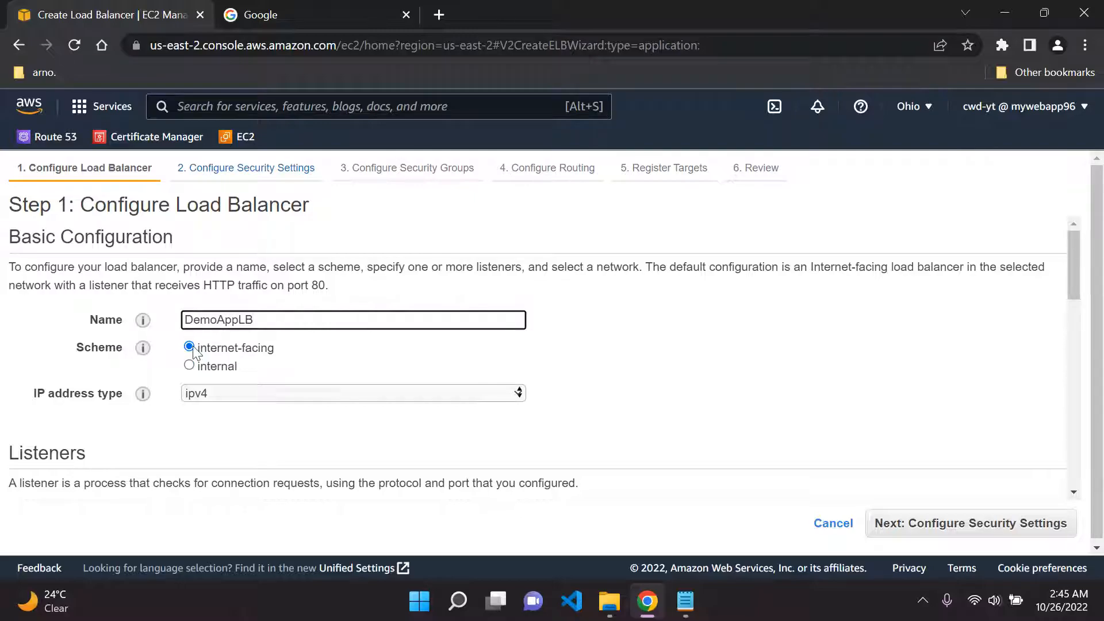
Add a second listener to the load balancer using HTTPS (Secure HTTP) on port 443.
scroll(241, 351, "down", 4)
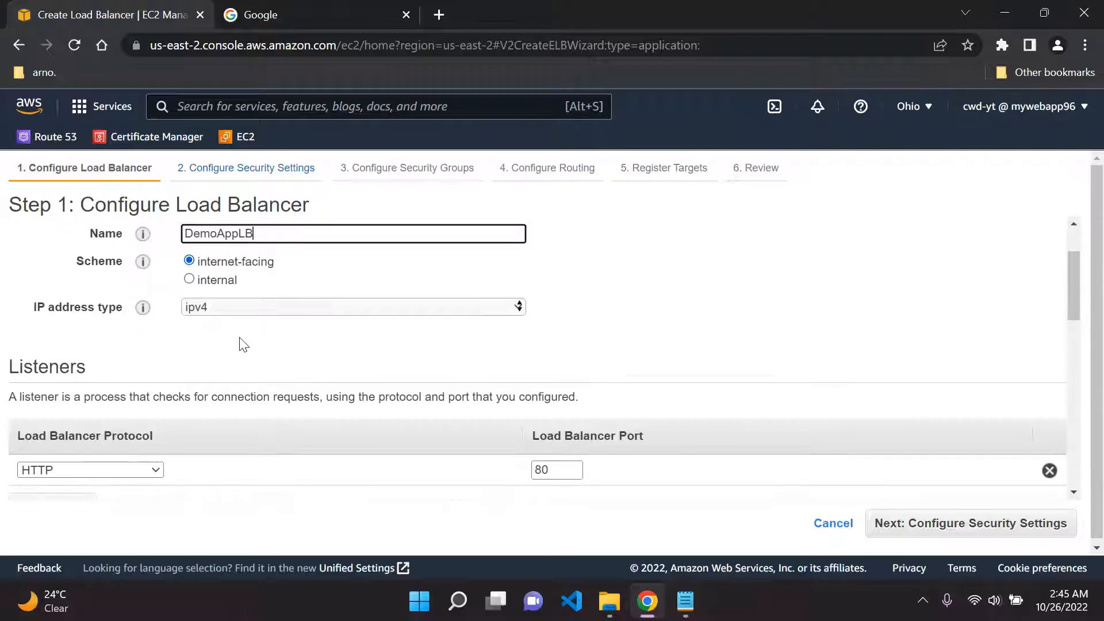
scroll(221, 306, "up", 1)
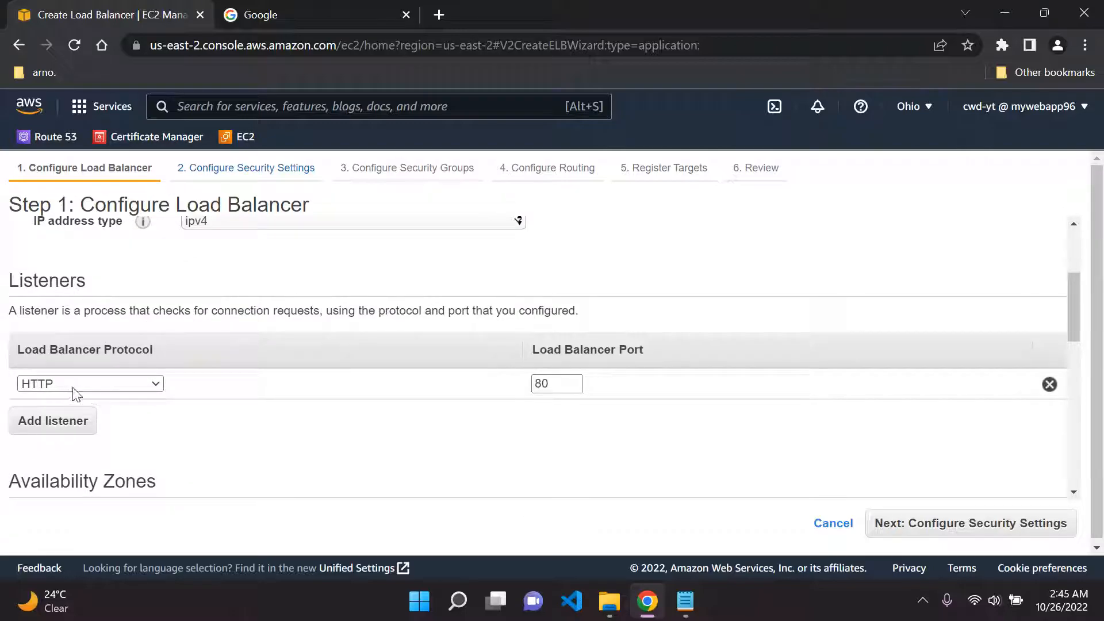
left_click(26, 427)
left_click(115, 424)
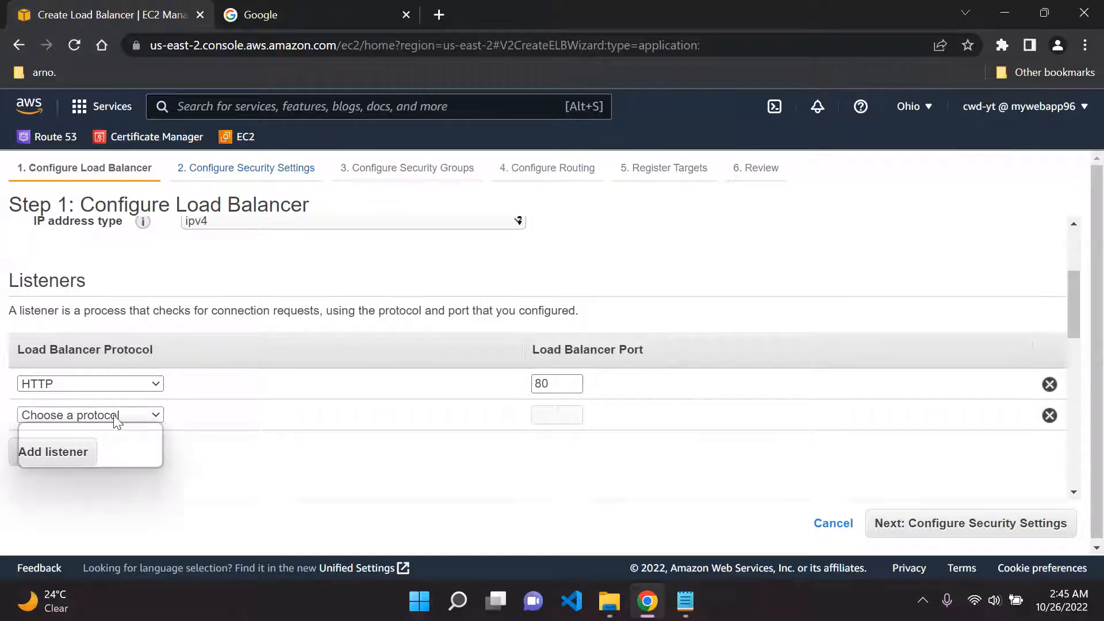
left_click(95, 460)
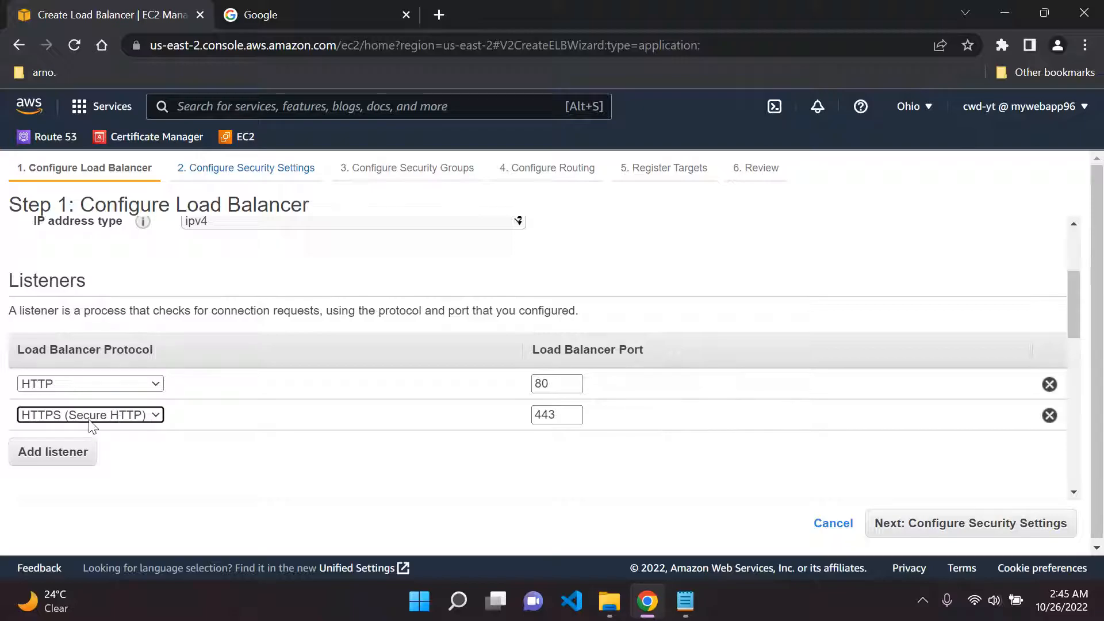
left_click(430, 455)
Enable the availability zones us-east-2a, us-east-2b and us-east-2c in the default VPC for the load balancer.
scroll(363, 427, "down", 3)
scroll(361, 425, "down", 2)
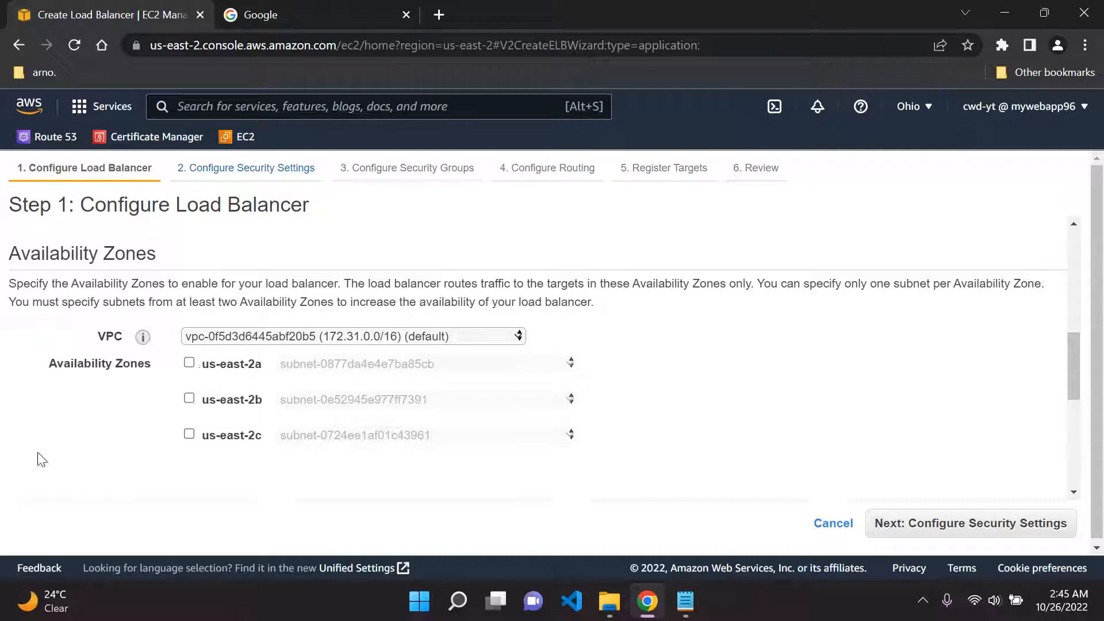
left_click(188, 363)
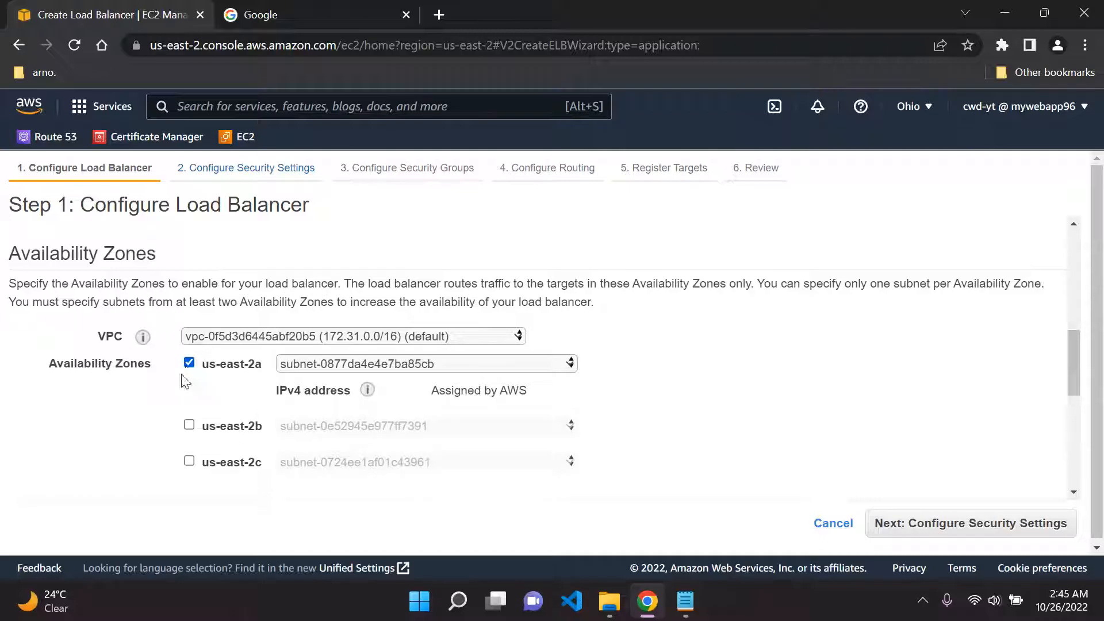
left_click(189, 424)
left_click(188, 484)
scroll(167, 449, "down", 1)
scroll(157, 423, "up", 1)
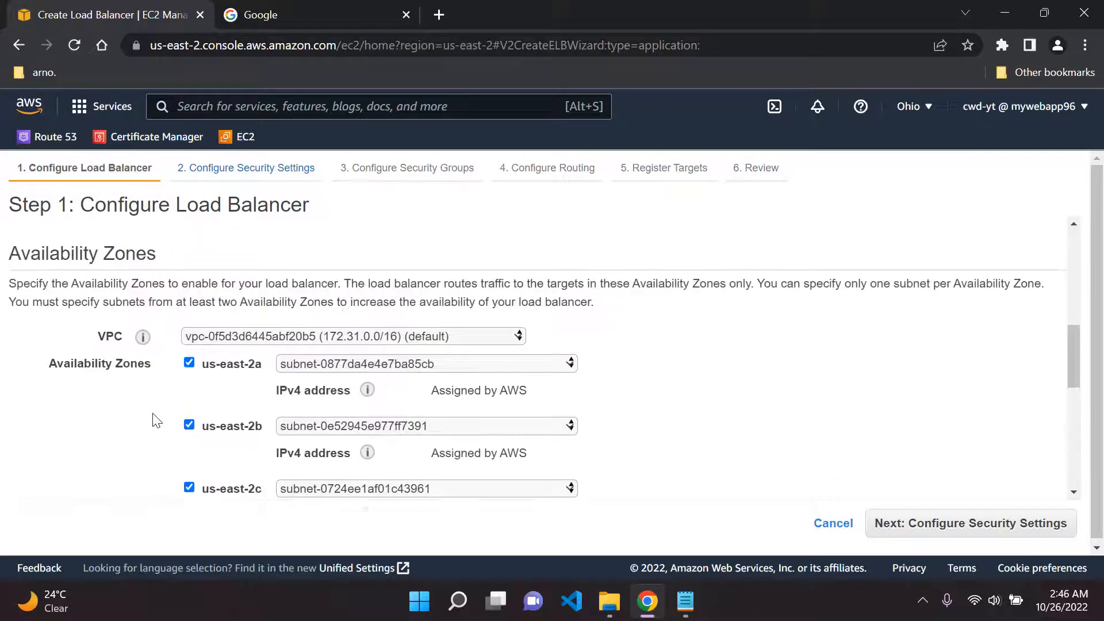
scroll(156, 421, "down", 1)
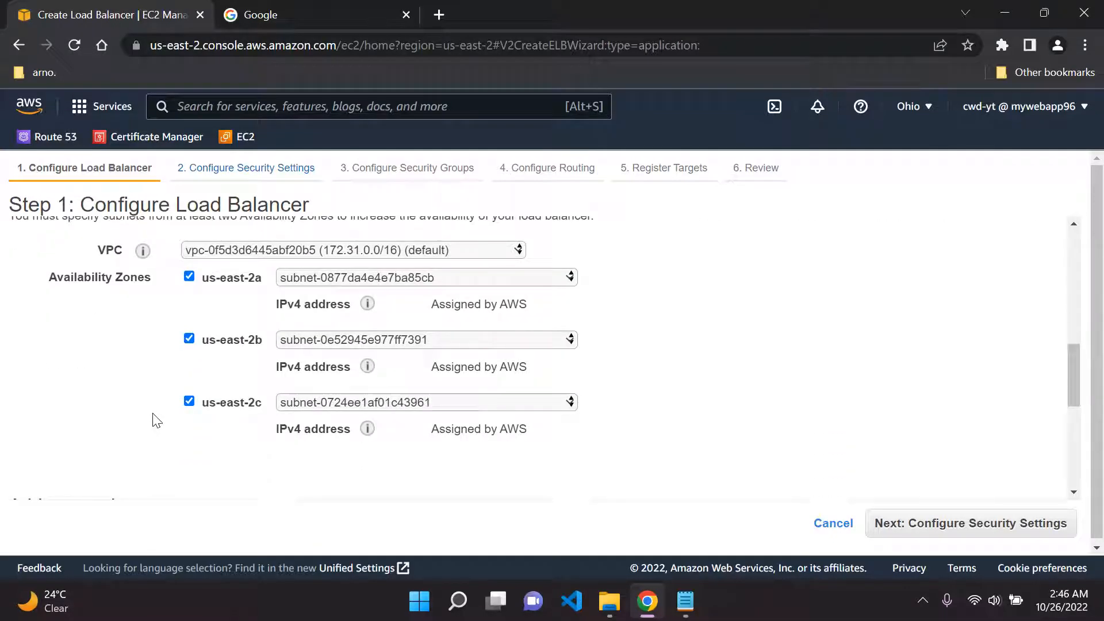
scroll(157, 421, "up", 1)
scroll(157, 422, "down", 1)
Examine the add-on services section with the AWS Global Accelerator option for the load balancer.
scroll(615, 306, "down", 5)
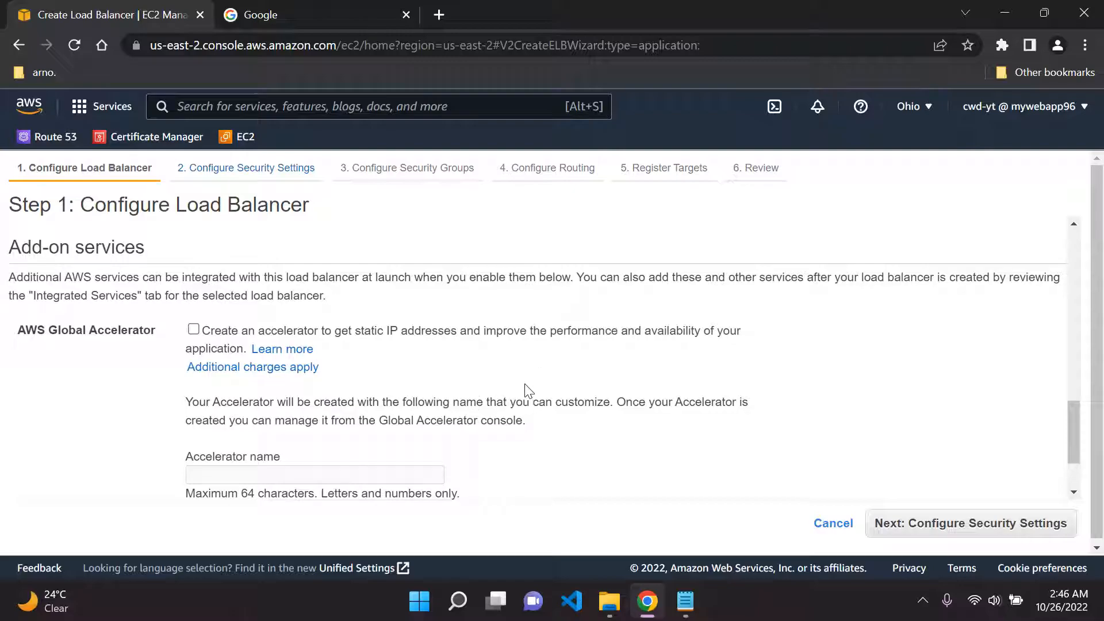
scroll(440, 352, "down", 2)
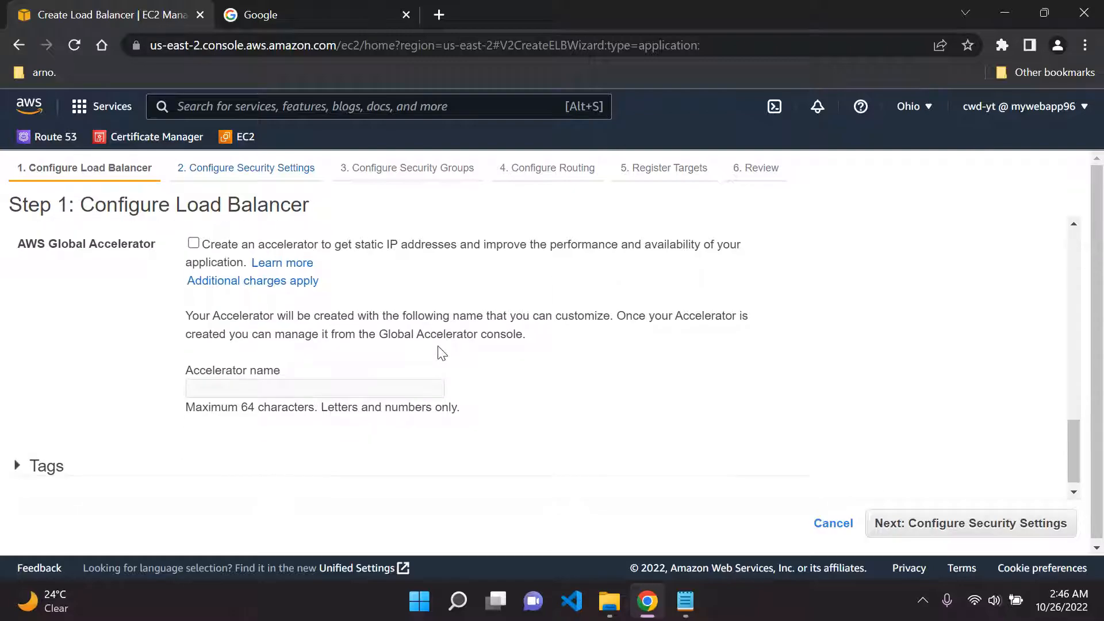
scroll(440, 353, "up", 2)
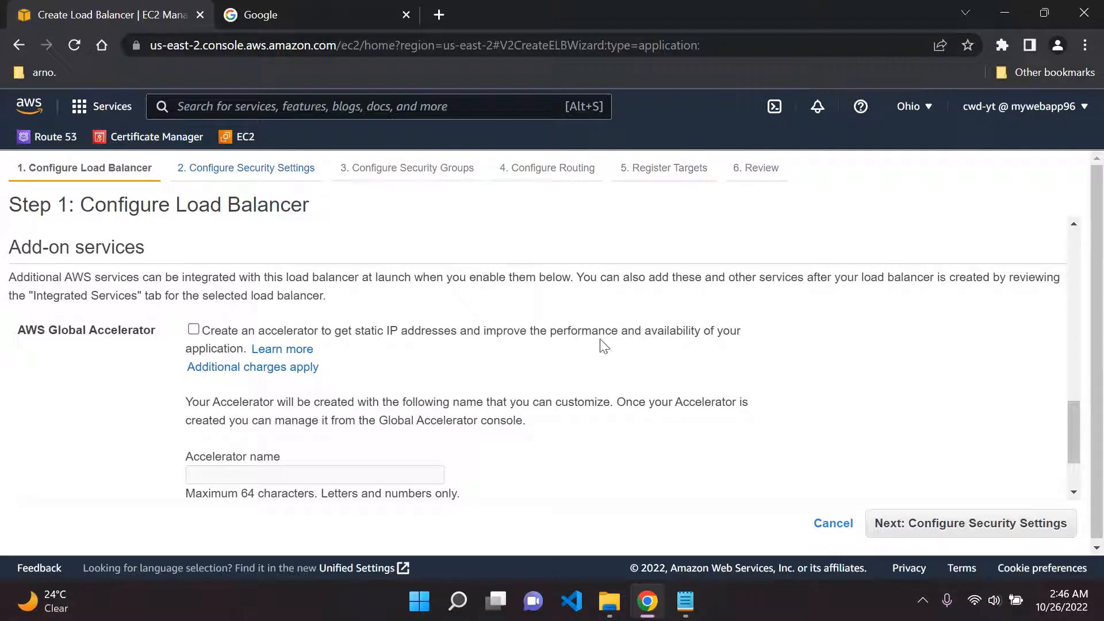
scroll(500, 344, "down", 2)
scroll(503, 348, "up", 2)
scroll(503, 348, "down", 2)
scroll(504, 349, "up", 1)
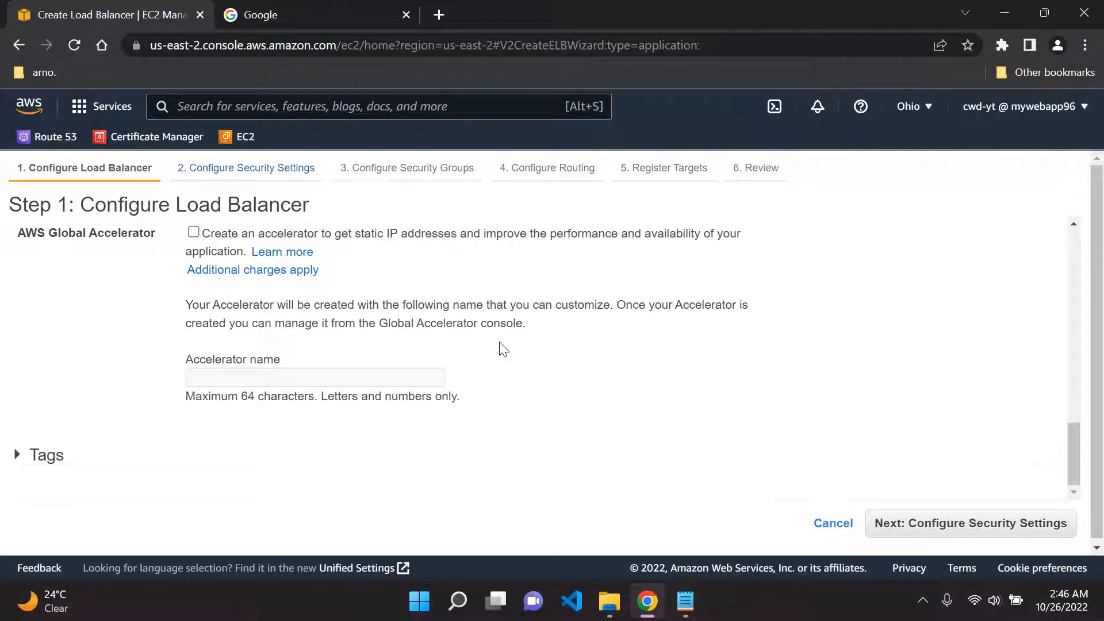
scroll(460, 374, "up", 2)
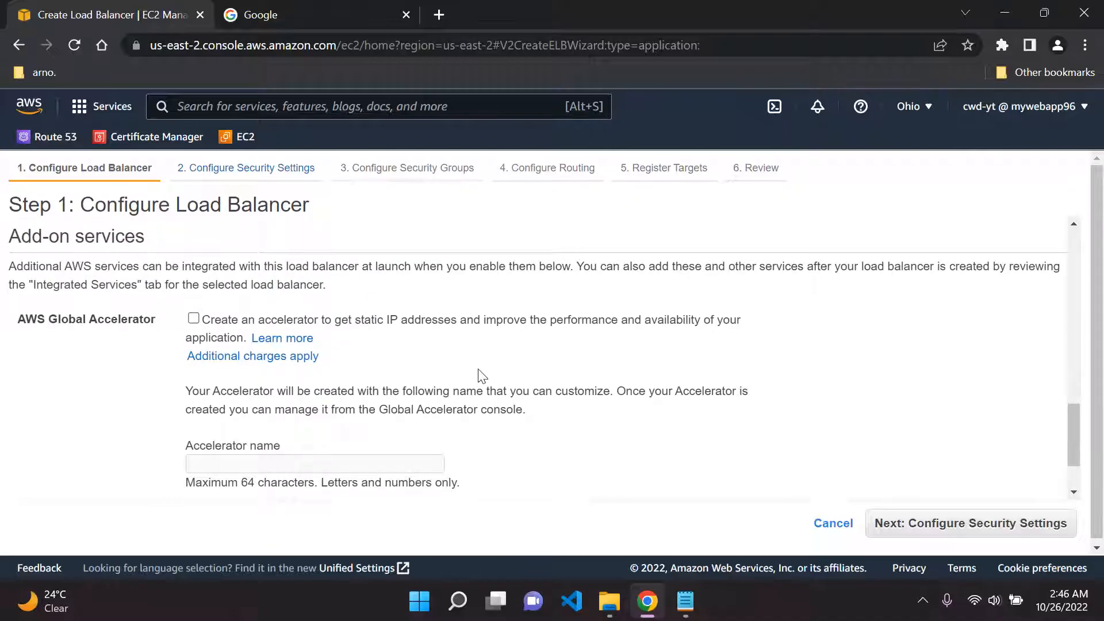
scroll(603, 379, "down", 1)
scroll(603, 379, "up", 2)
scroll(604, 379, "down", 1)
Continue to the security settings and choose the edenthought.com certificate from ACM as the default certificate.
left_click(921, 537)
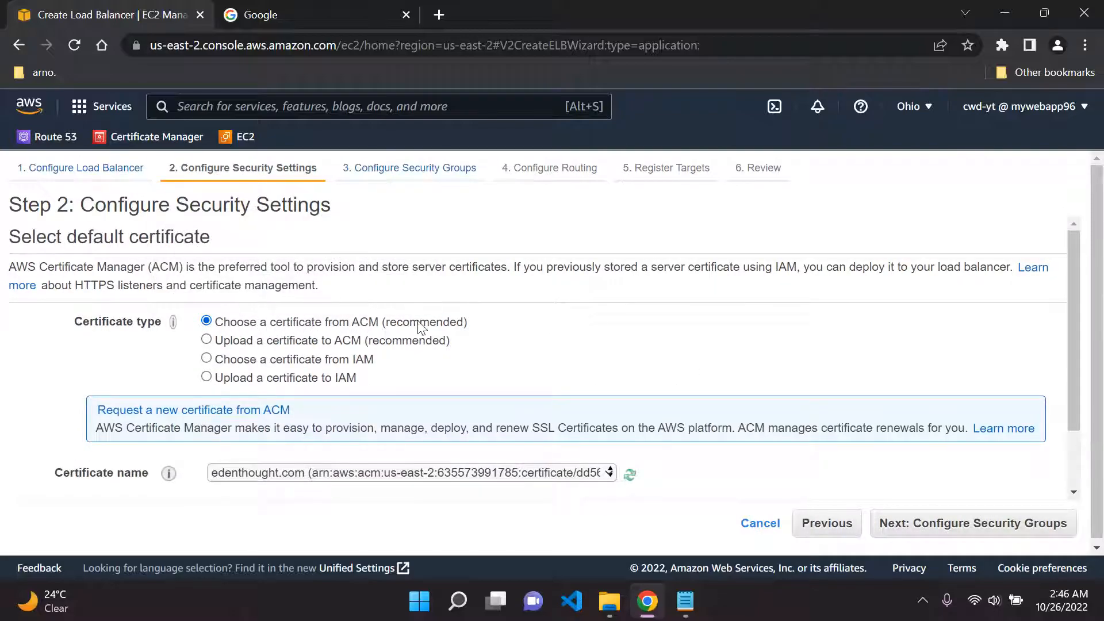
scroll(525, 313, "down", 2)
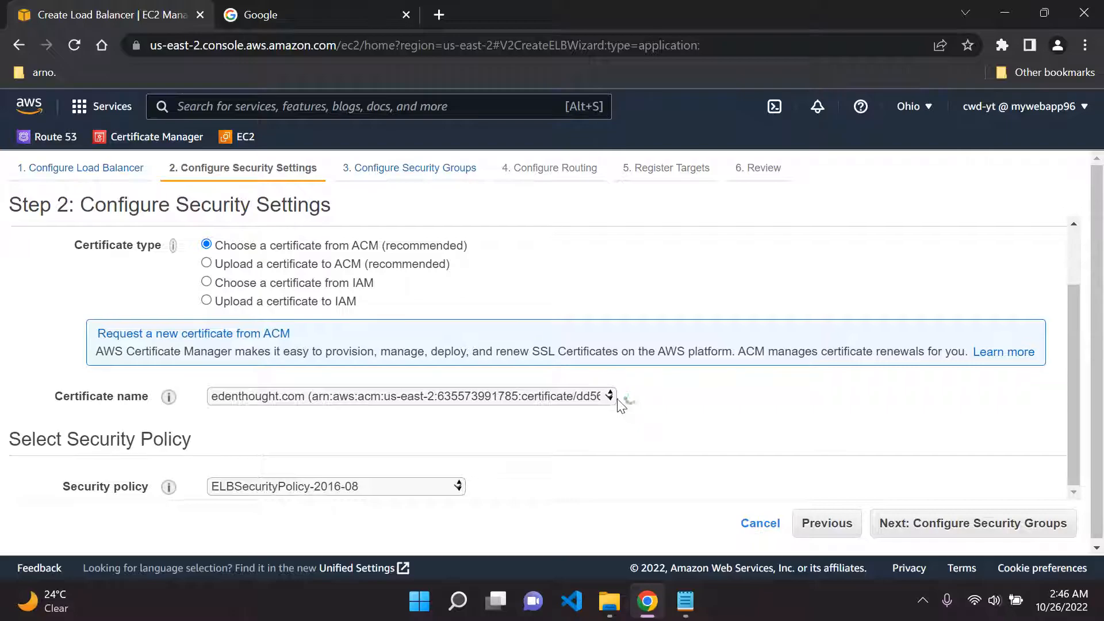
left_click(607, 395)
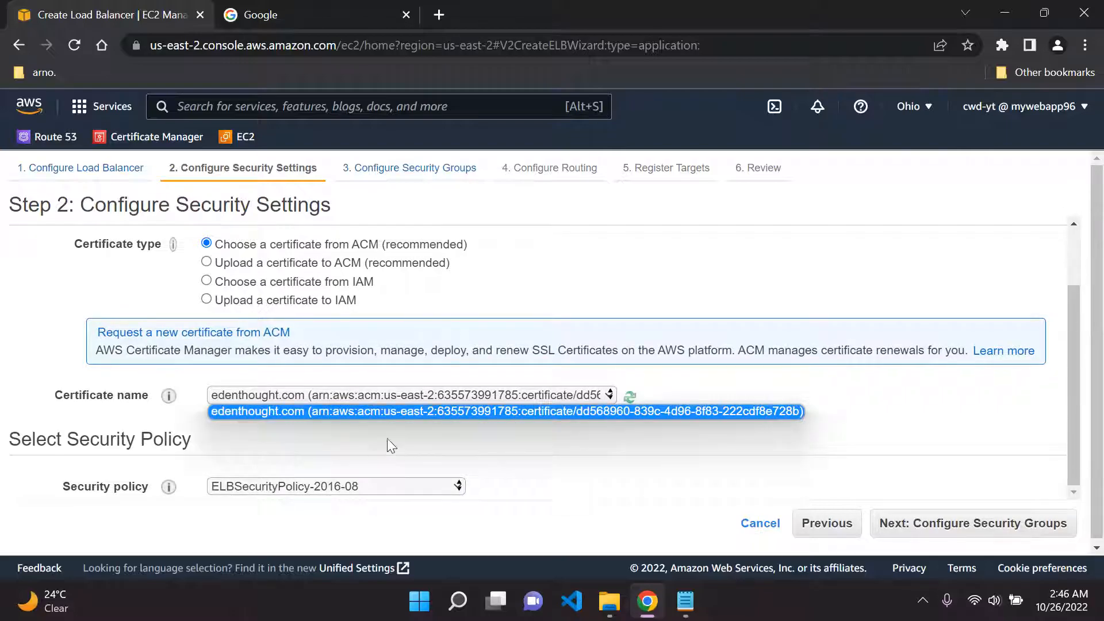
left_click(275, 412)
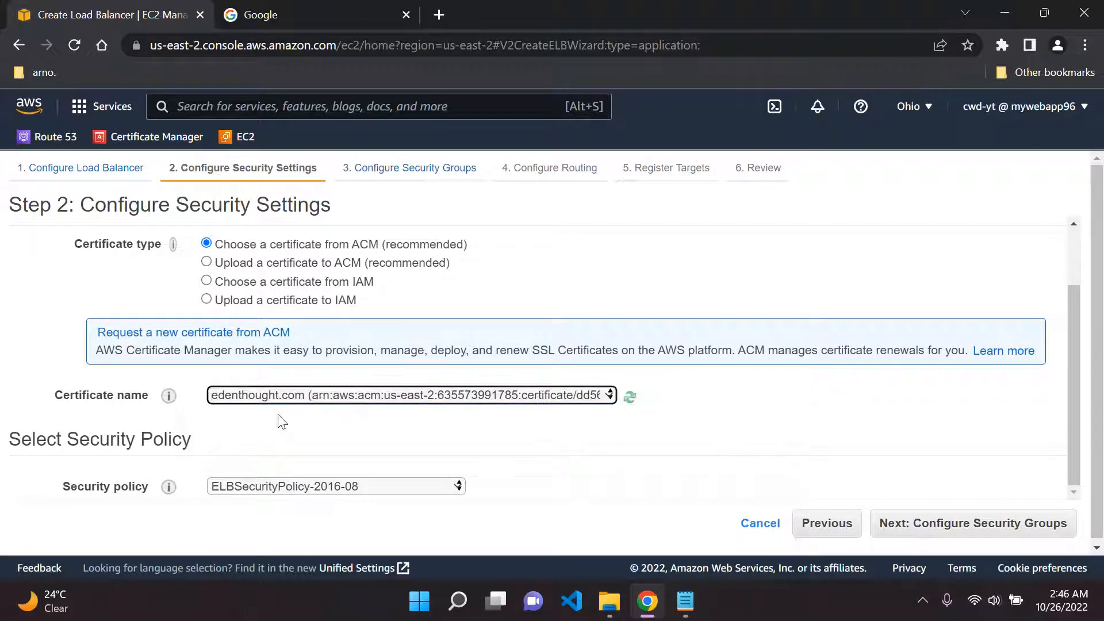
scroll(415, 410, "down", 2)
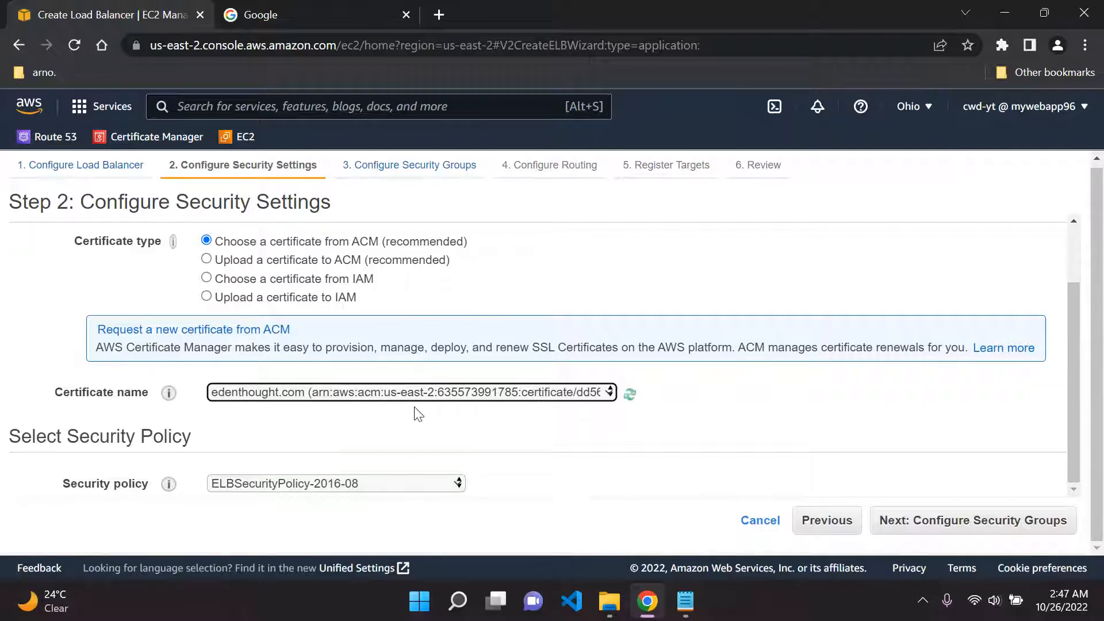
left_click(617, 441)
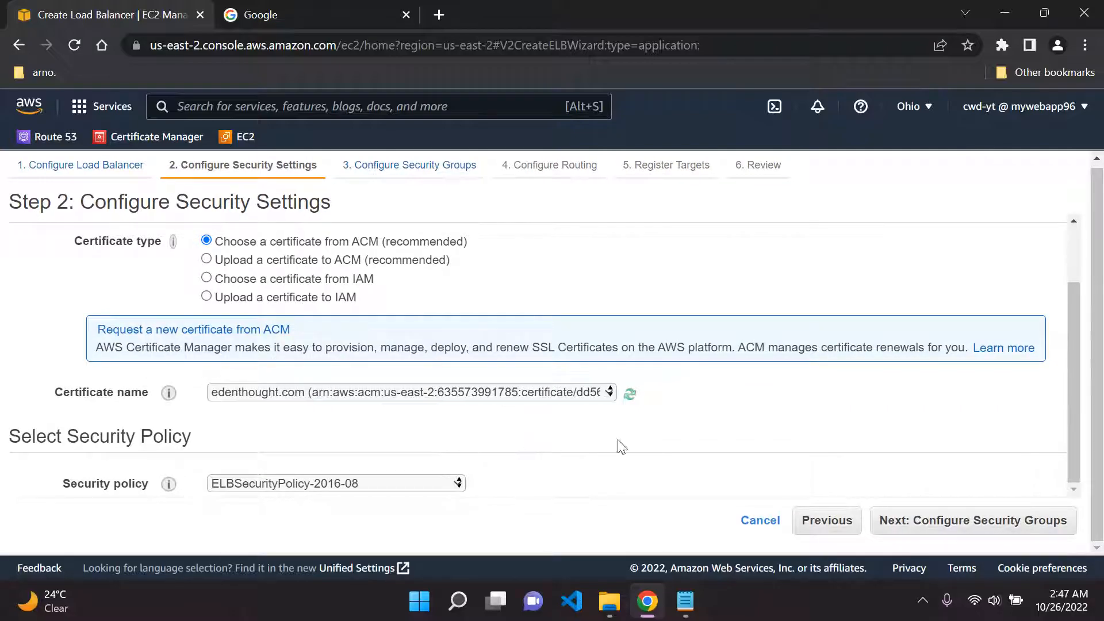
Continue to the security groups and assign a new security group named DemoAppLBSG.
left_click(996, 533)
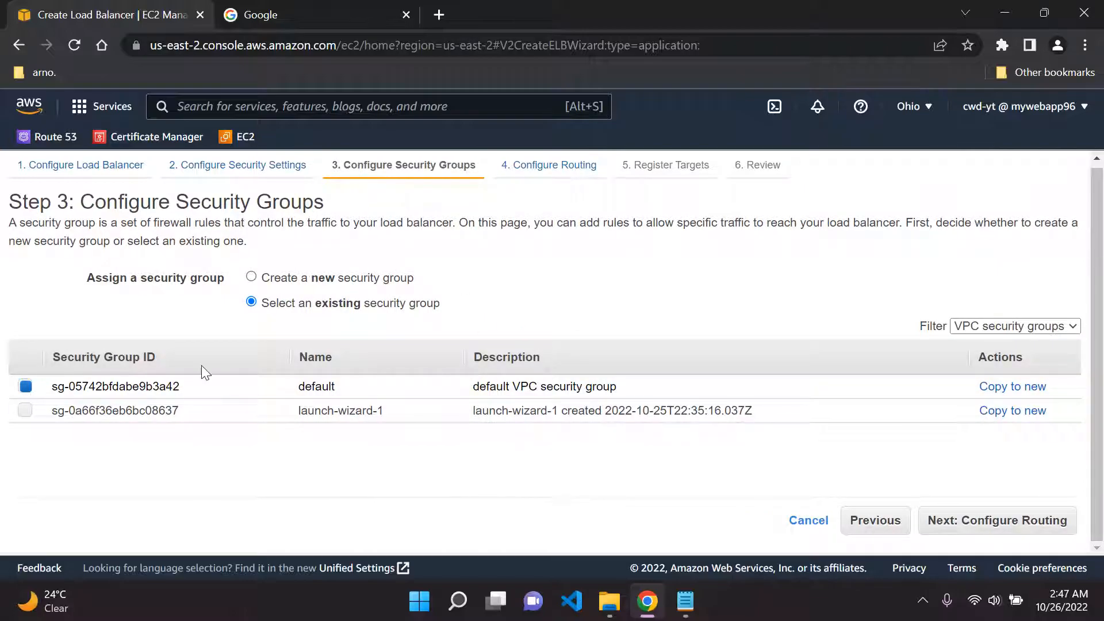
left_click(252, 279)
left_click_drag(381, 333, 199, 332)
type("DemoA")
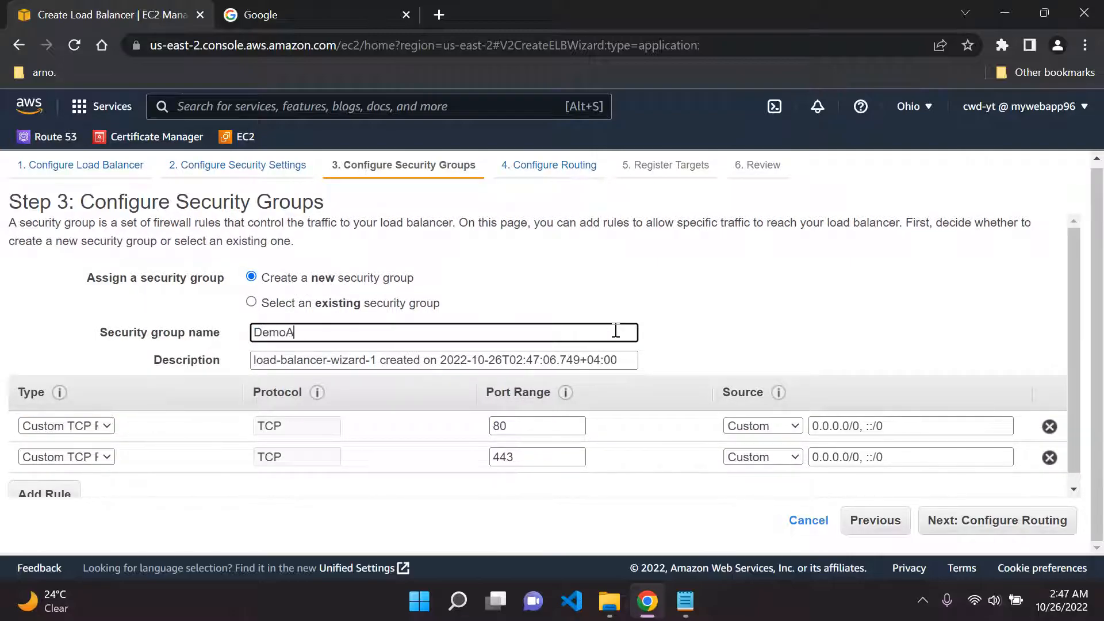
type("ppLBS")
Copy the security group name DemoAppLBSG into its description, replacing the default text.
left_click(352, 332)
key("ctrl+a")
key("ctrl+c")
left_click(403, 359)
key("ctrl+a")
key("ctrl+v")
left_click(477, 292)
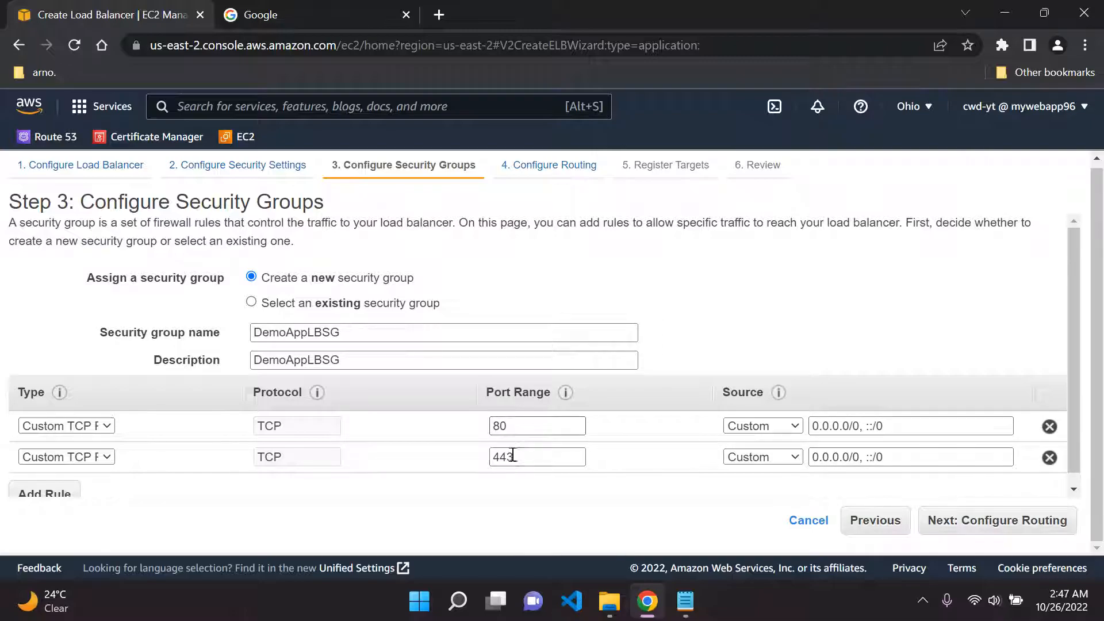
Change the port 80 rule's type to HTTP and the port 443 rule's type to HTTPS.
left_click(69, 427)
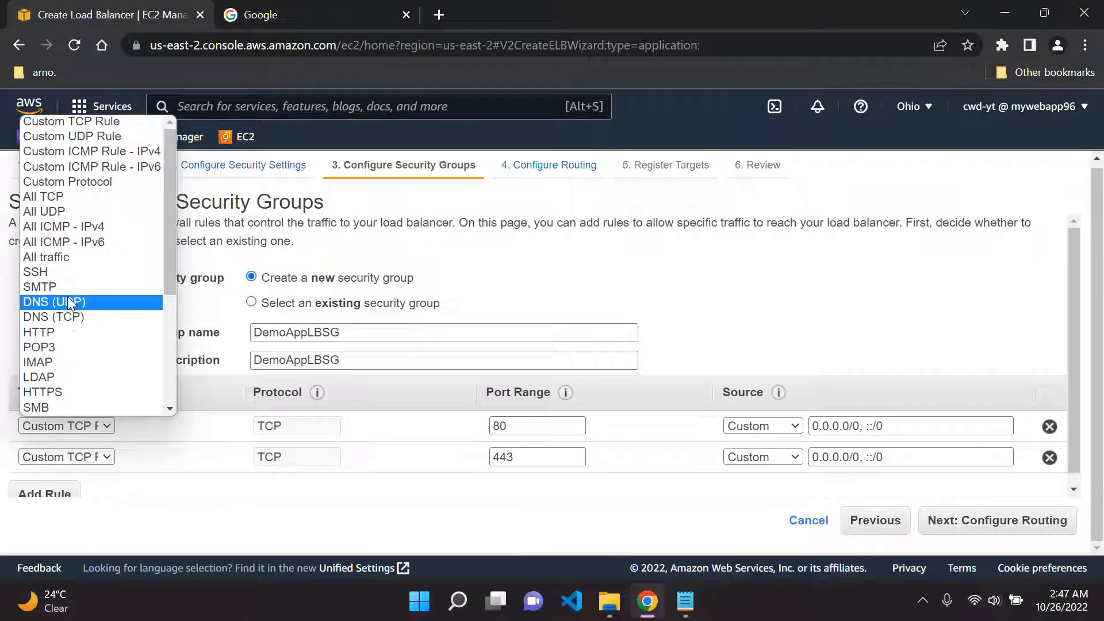
scroll(67, 296, "down", 3)
left_click(77, 163)
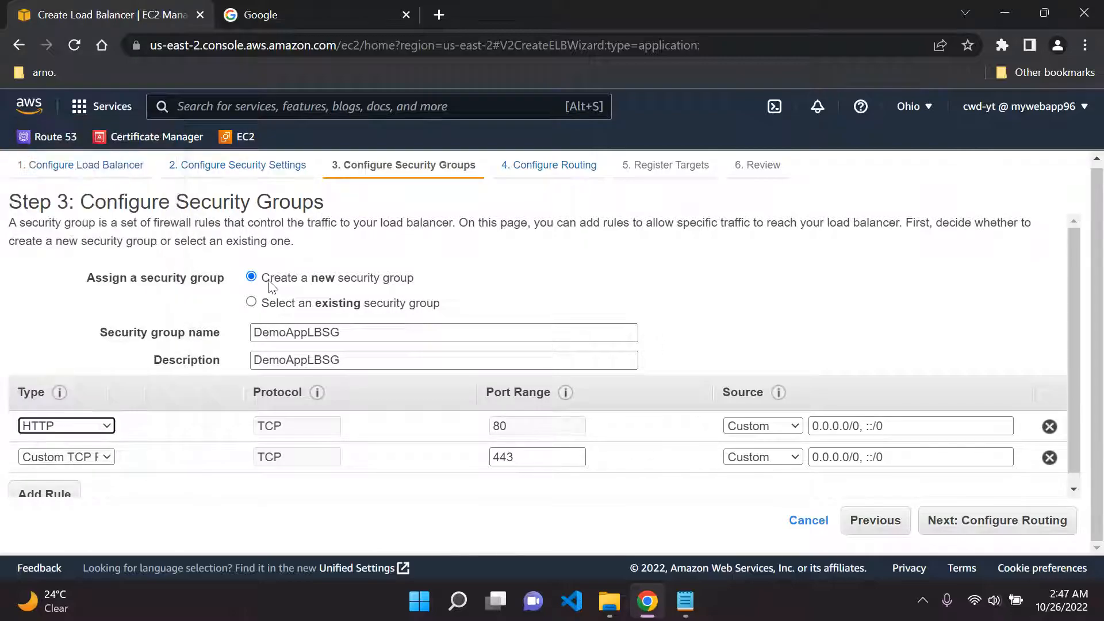
left_click(520, 458)
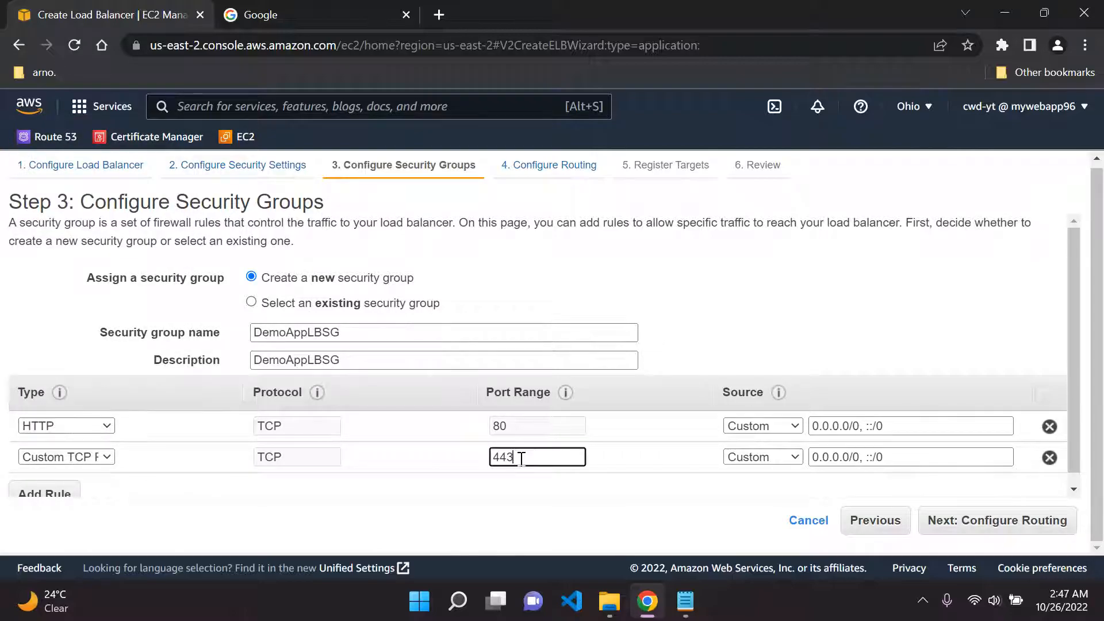
left_click(86, 458)
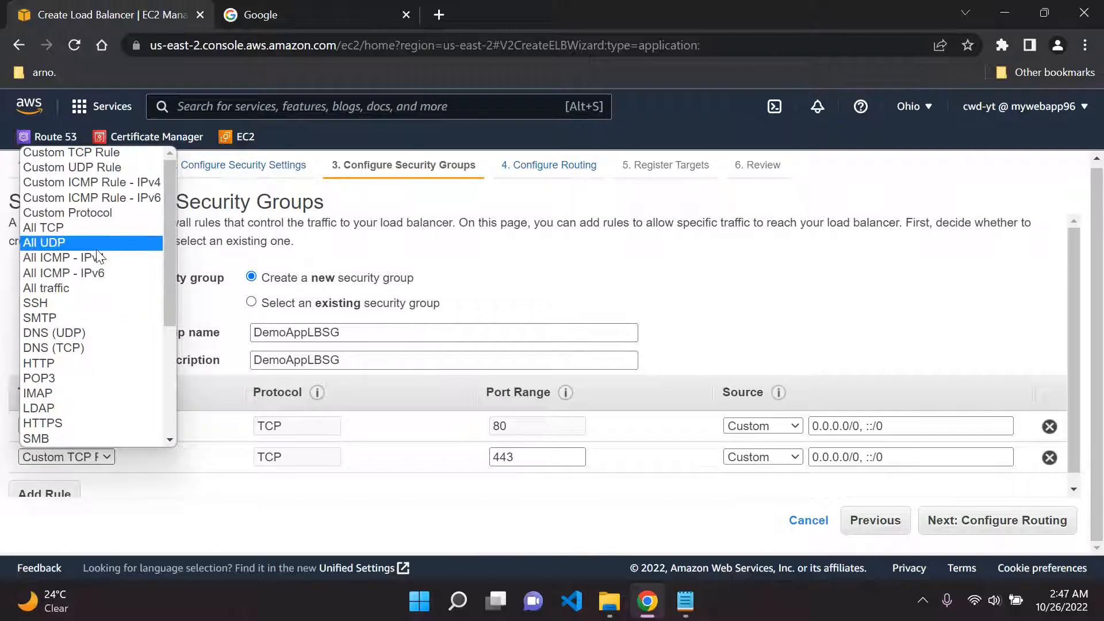
scroll(91, 288, "down", 3)
left_click(77, 251)
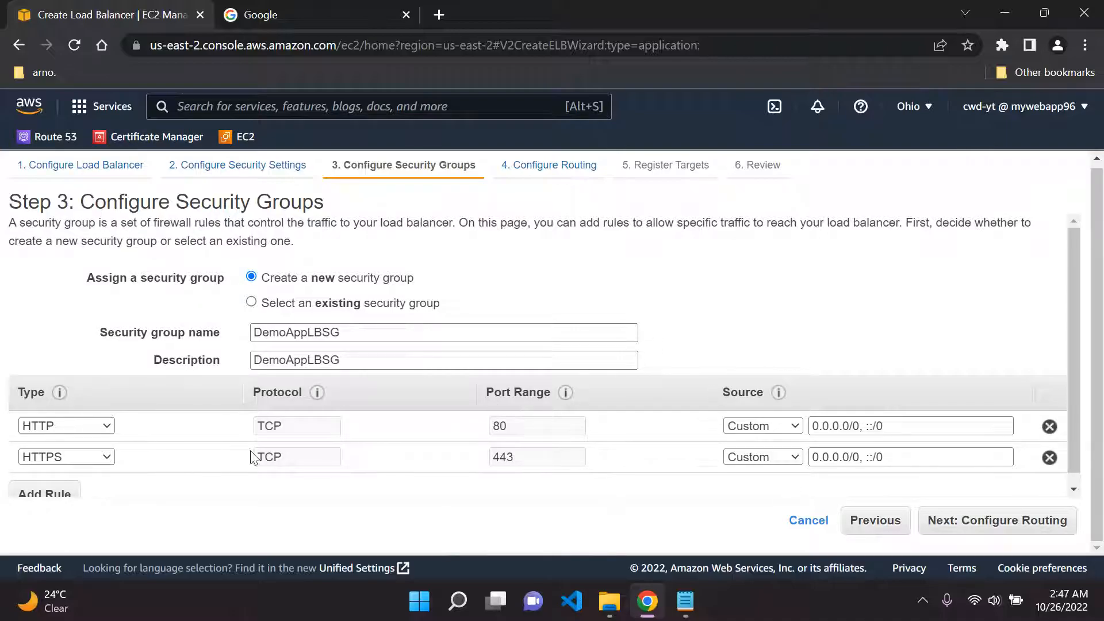
scroll(581, 480, "down", 1)
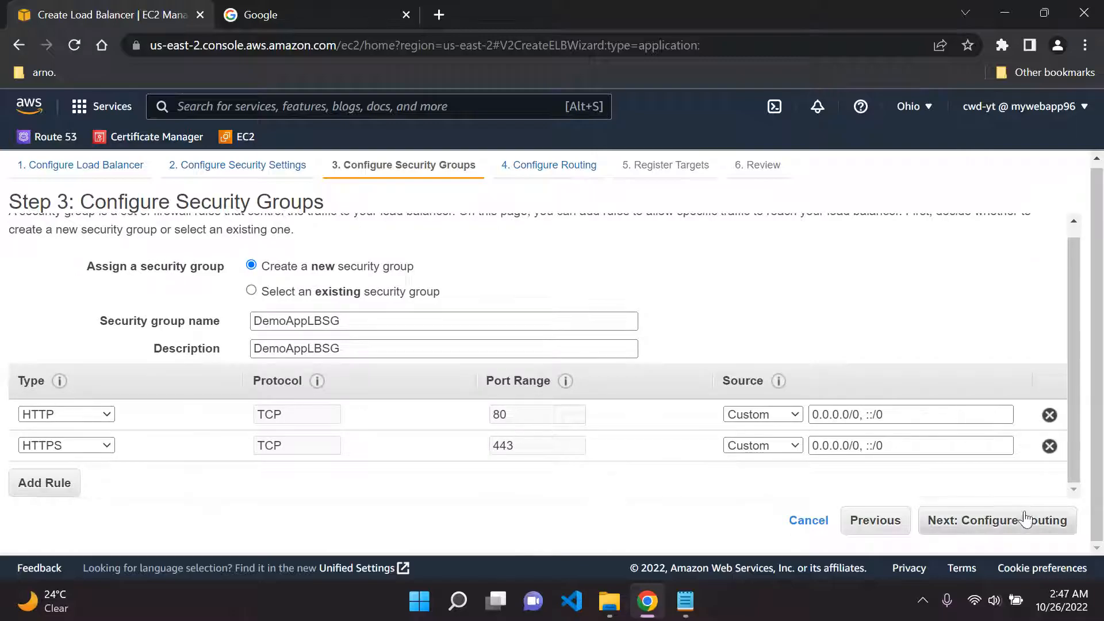
Continue to the routing configuration and name the new target group DemoAppTG.
left_click(999, 533)
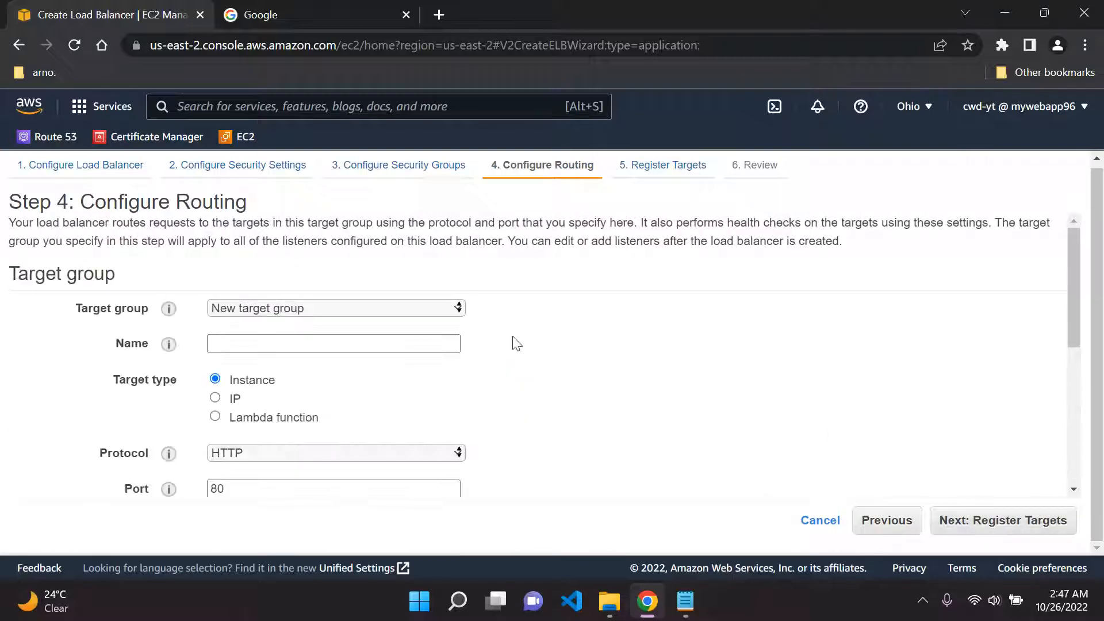
left_click(317, 308)
left_click(317, 308)
left_click(251, 340)
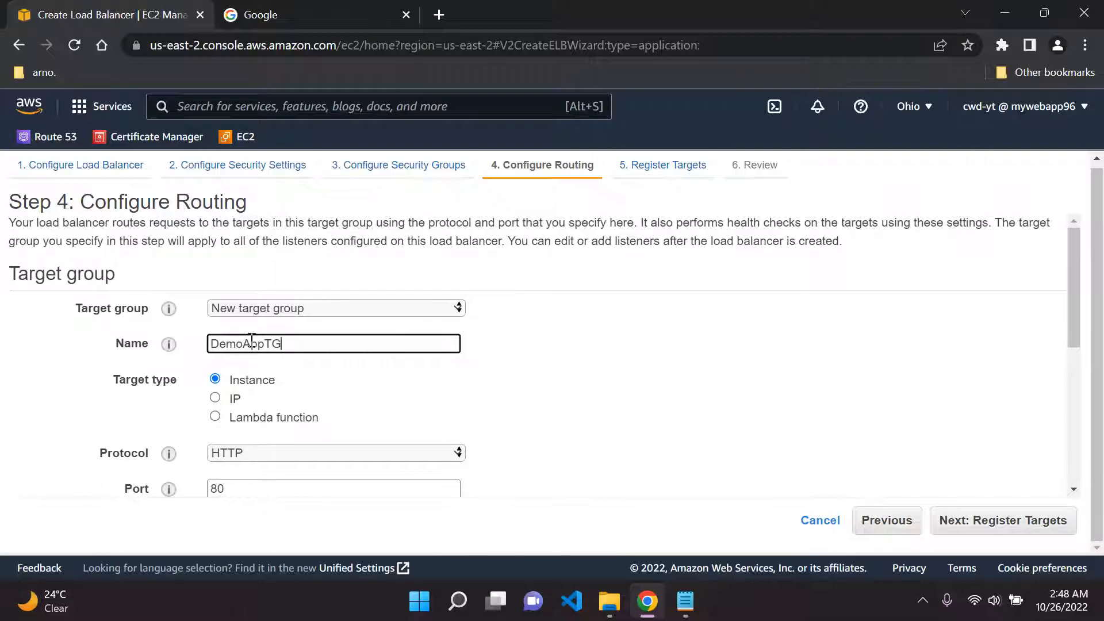
scroll(296, 326, "down", 2)
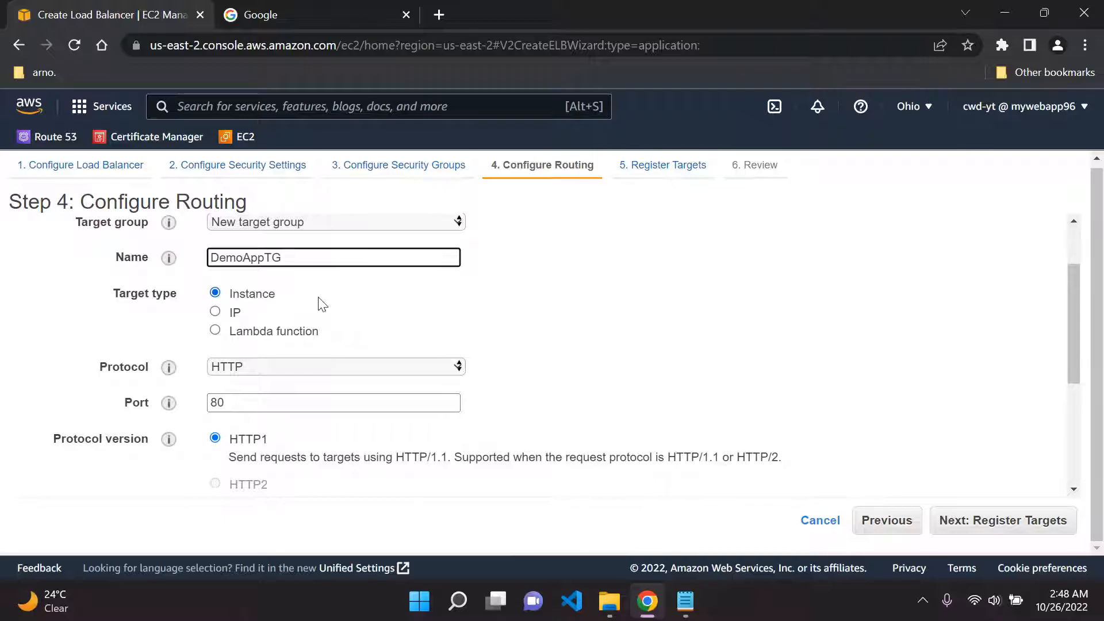
Keep HTTP as the target group's protocol and continue to target registration.
scroll(320, 303, "down", 2)
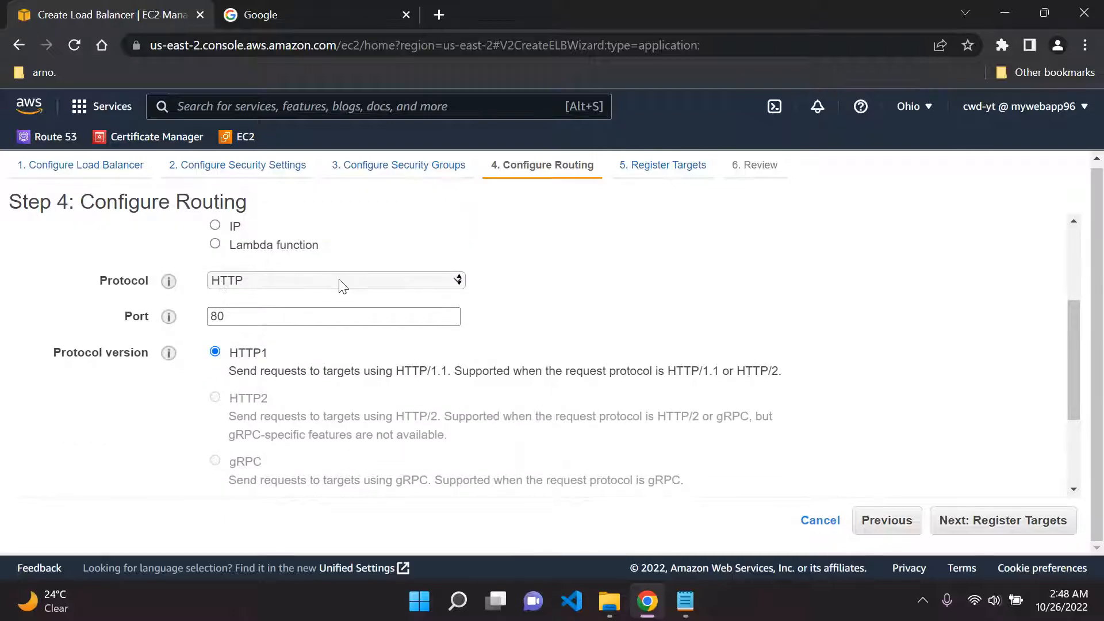
left_click(263, 282)
left_click(275, 297)
scroll(378, 308, "down", 2)
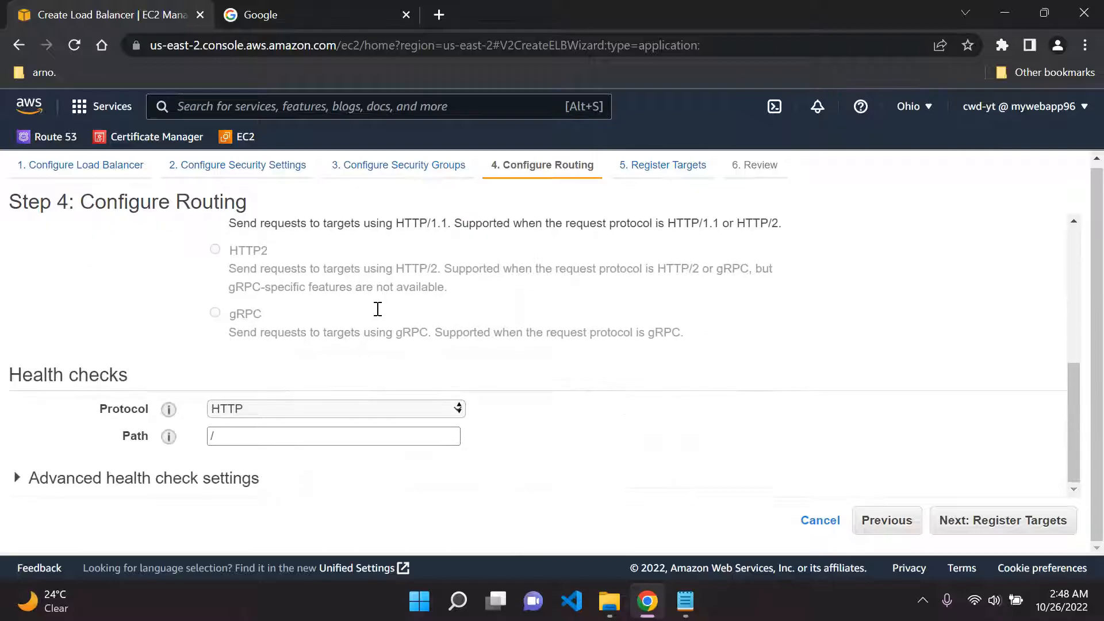
left_click(1015, 532)
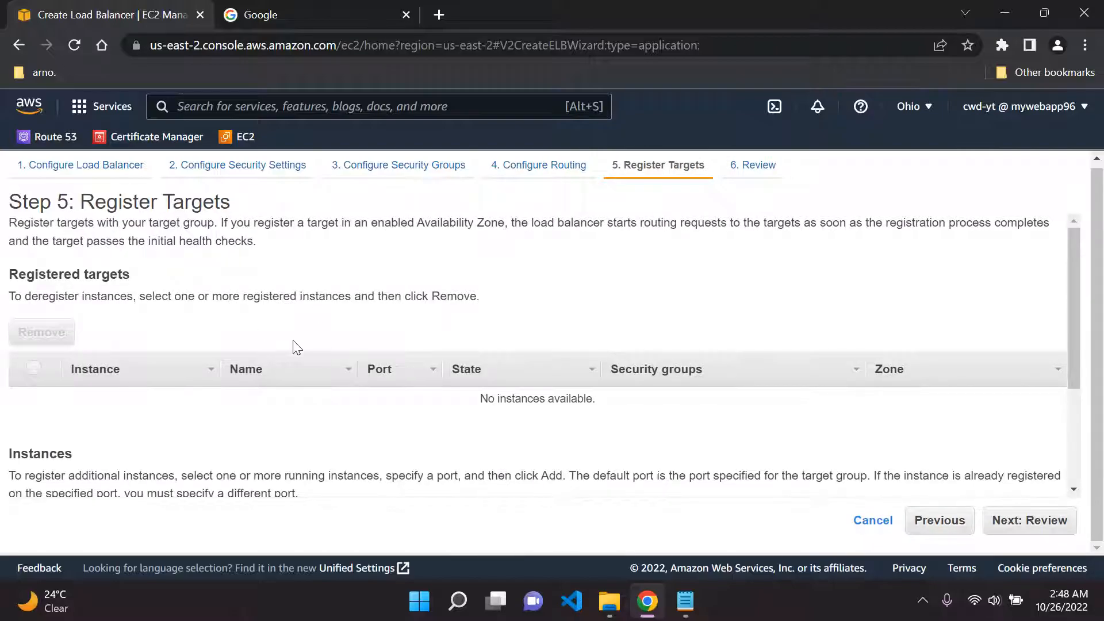
Register the Server1 instance with the target group on port 80 and check its registered target entry.
scroll(320, 340, "down", 1)
scroll(320, 340, "down", 2)
scroll(319, 338, "up", 3)
scroll(241, 378, "down", 3)
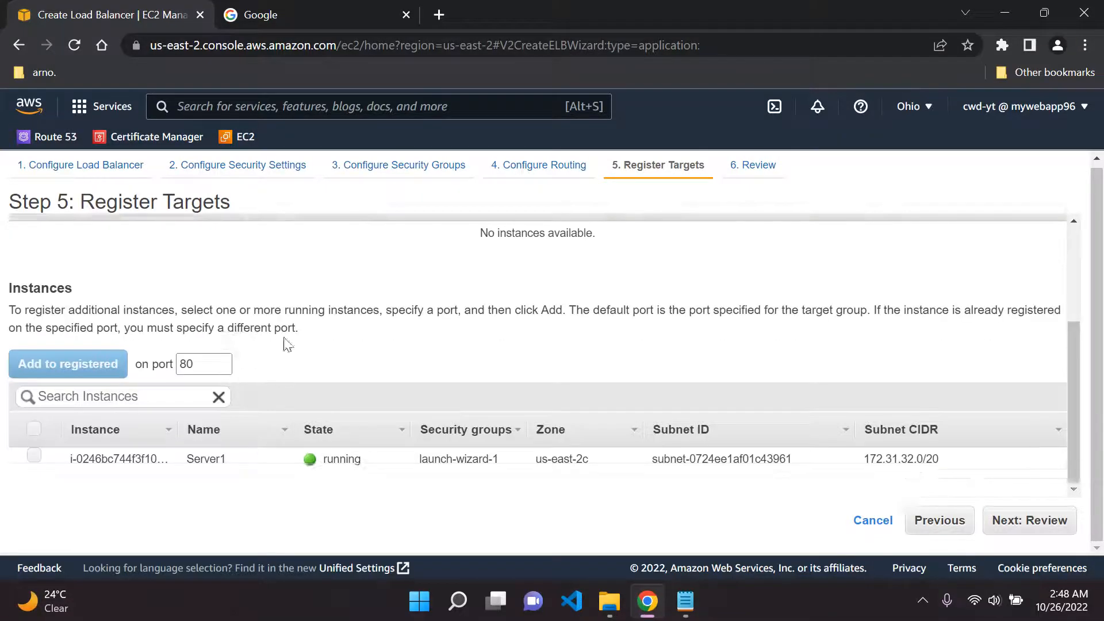
left_click(34, 456)
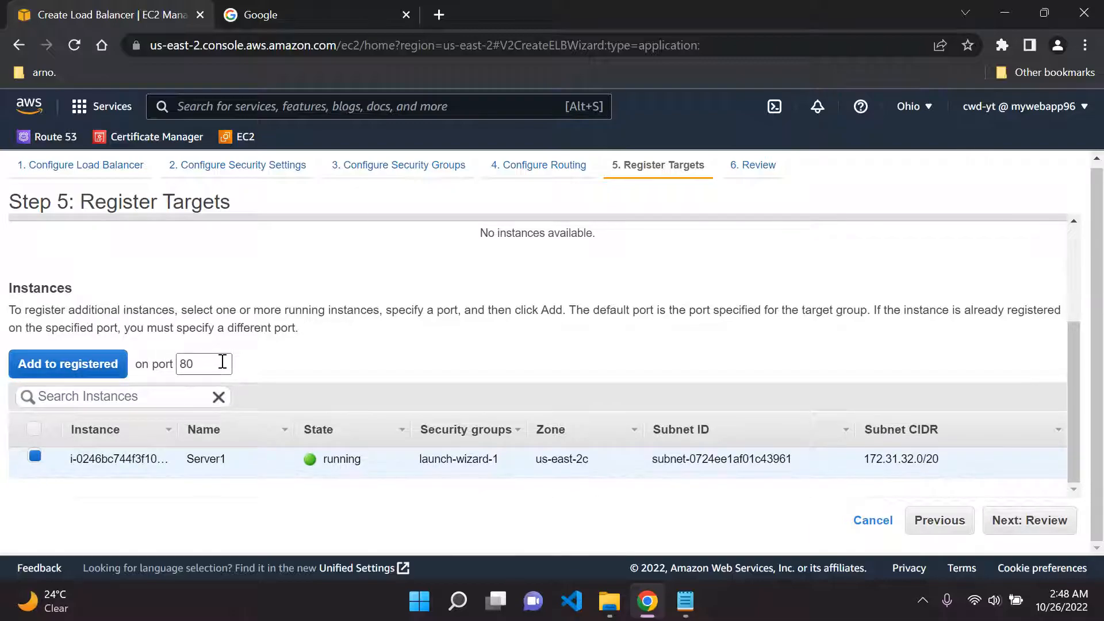
left_click(123, 364)
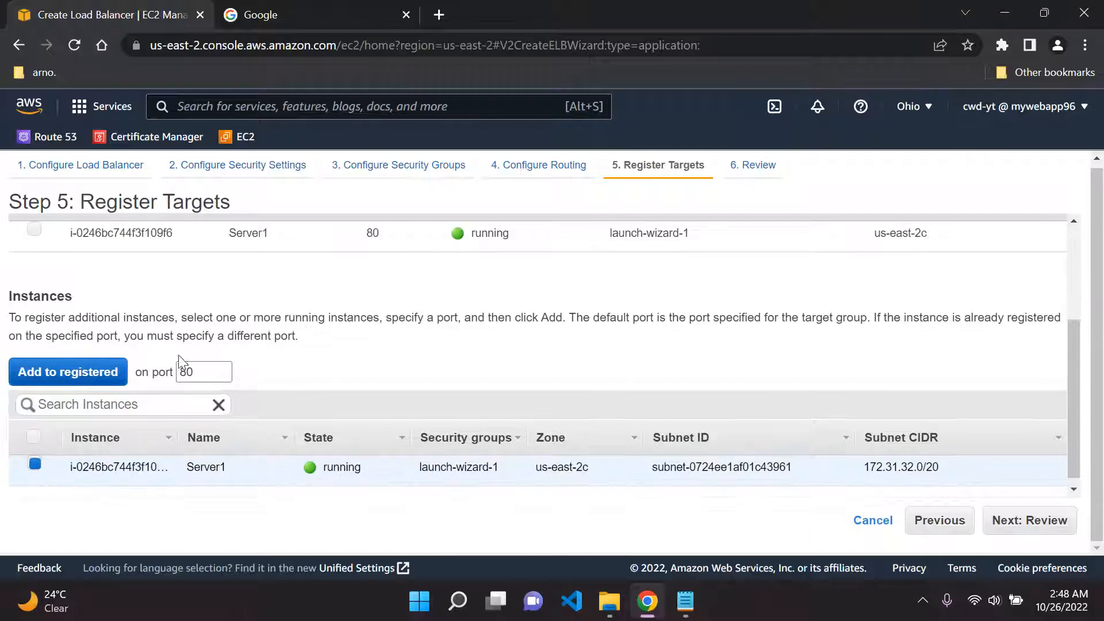
scroll(419, 370, "up", 3)
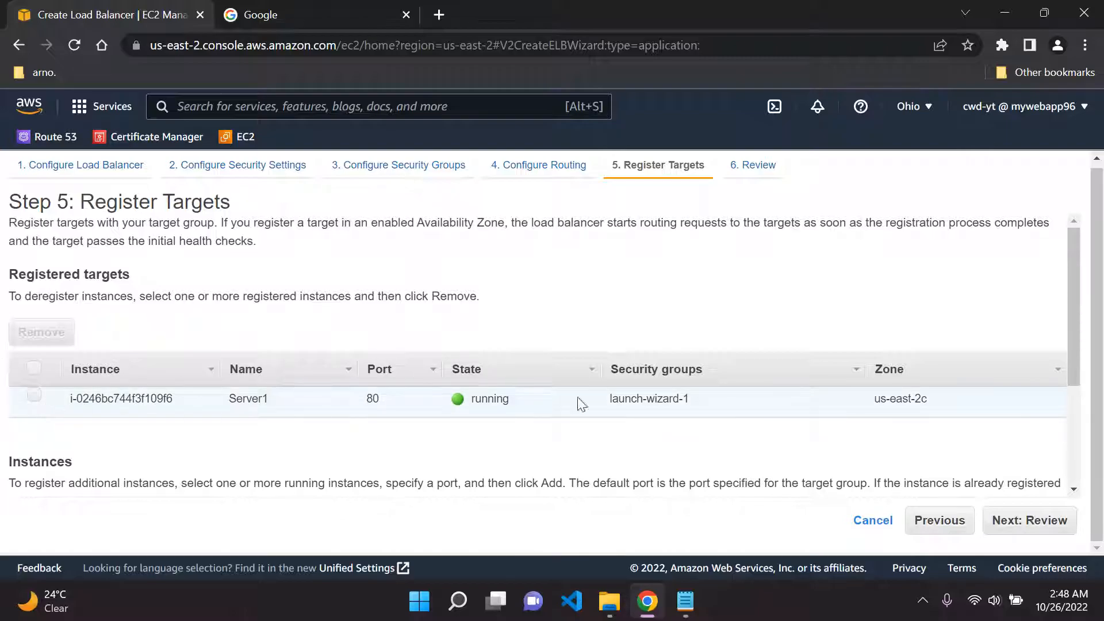
left_click_drag(936, 396, 647, 399)
left_click_drag(468, 405, 74, 407)
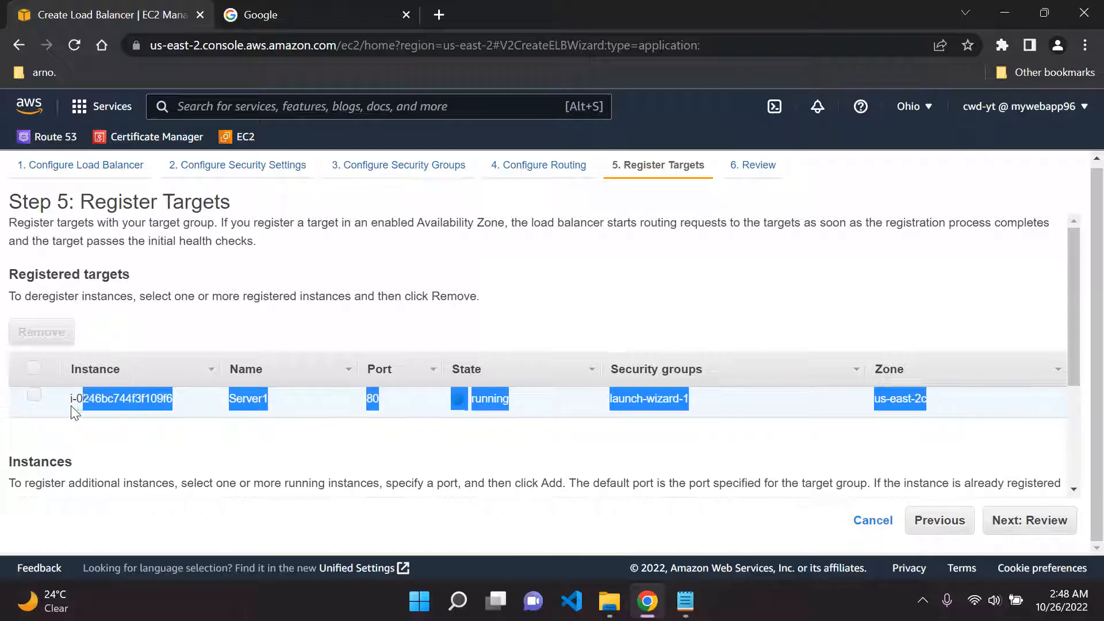
left_click(352, 320)
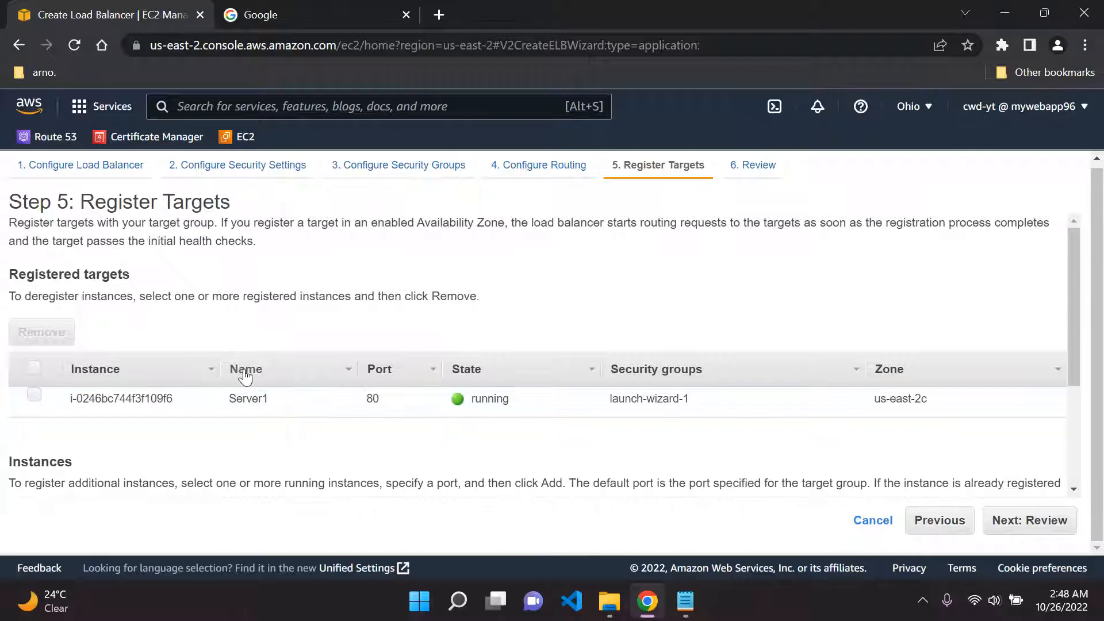
Continue to the review, look over the DemoAppLB settings, create the load balancer and close the creation status.
scroll(891, 444, "down", 3)
scroll(892, 444, "up", 3)
left_click(1030, 520)
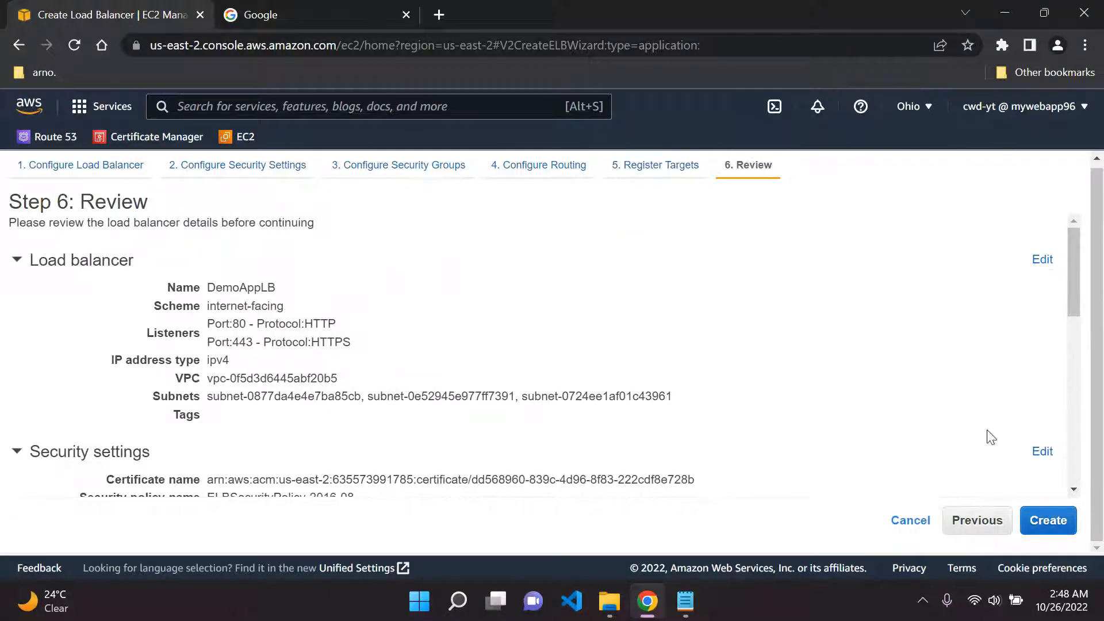
scroll(575, 326, "down", 10)
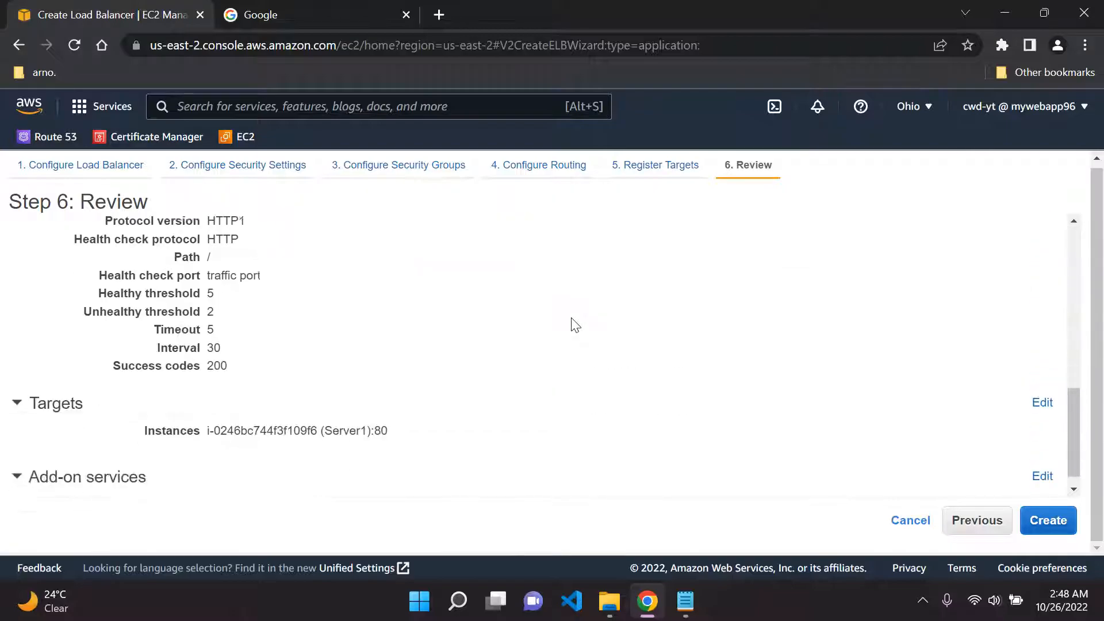
scroll(576, 325, "up", 10)
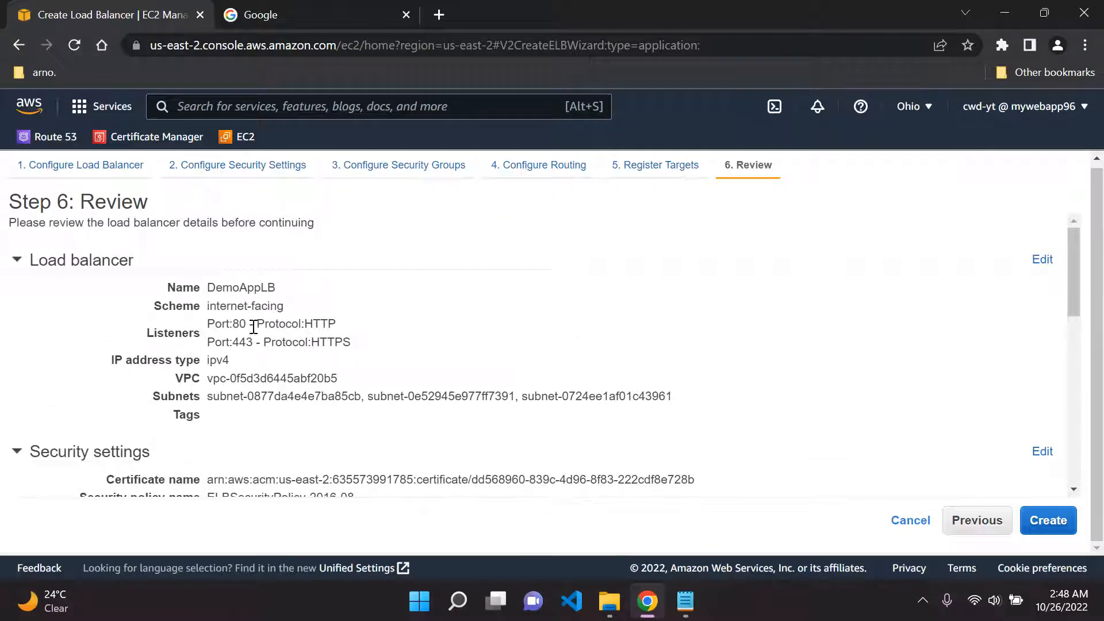
left_click(1046, 521)
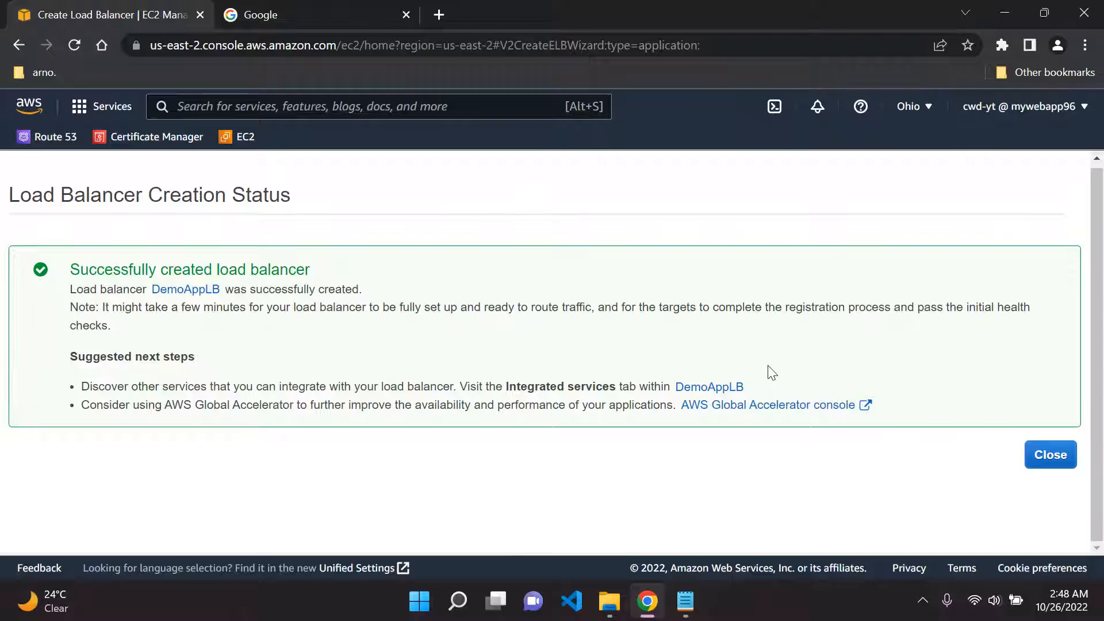
left_click(1051, 454)
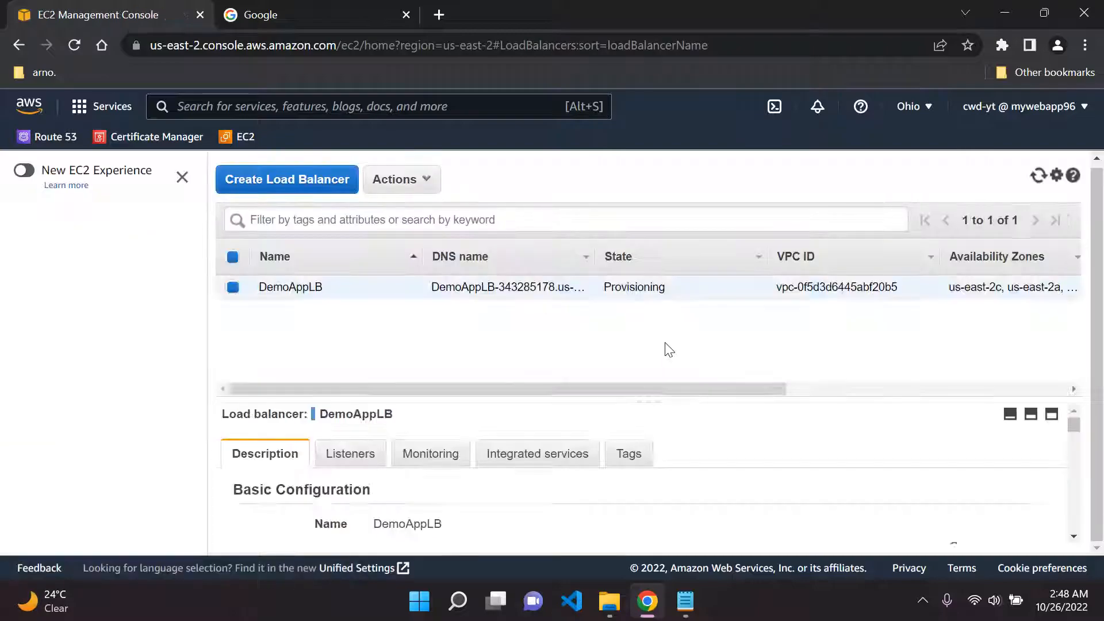
Refresh the load balancer list repeatedly and check the state of DemoAppLB.
left_click(1038, 176)
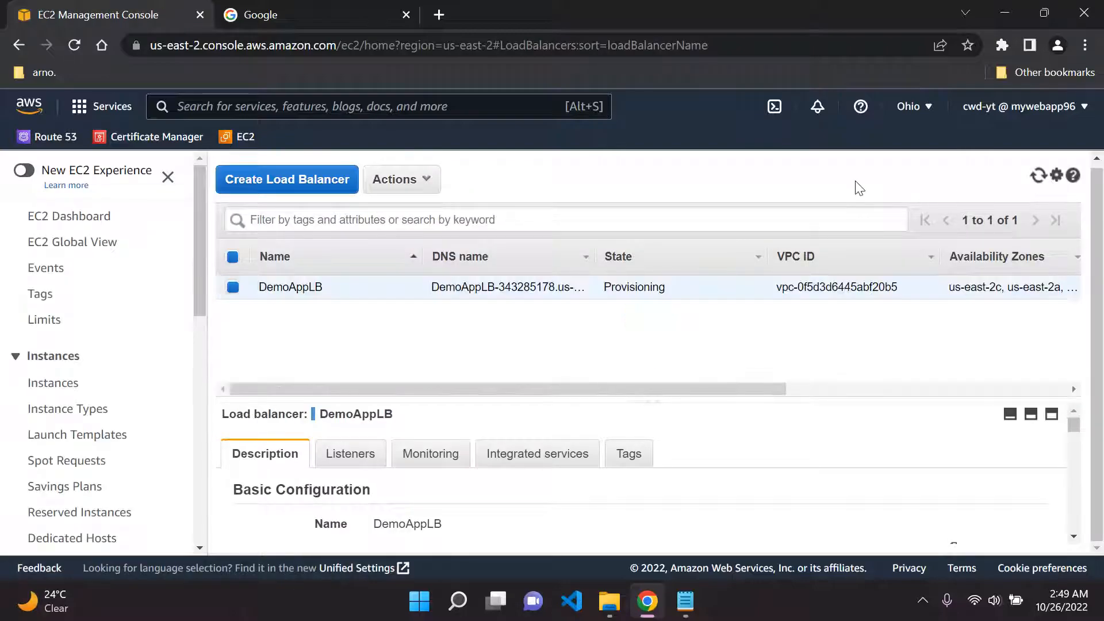
left_click(1038, 180)
left_click(1038, 180)
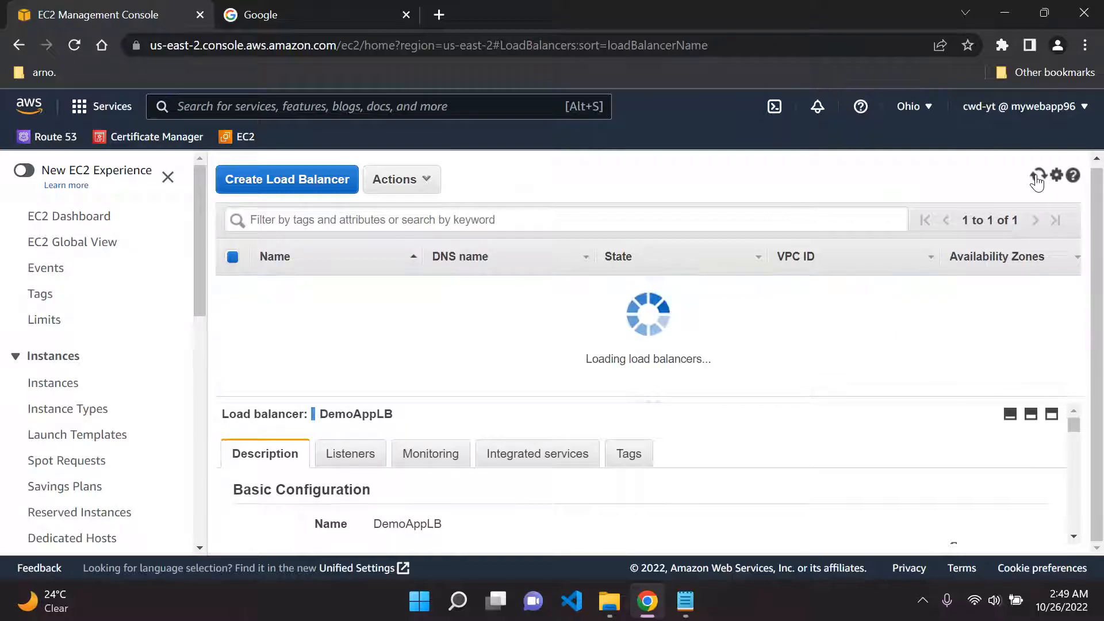
left_click(1038, 180)
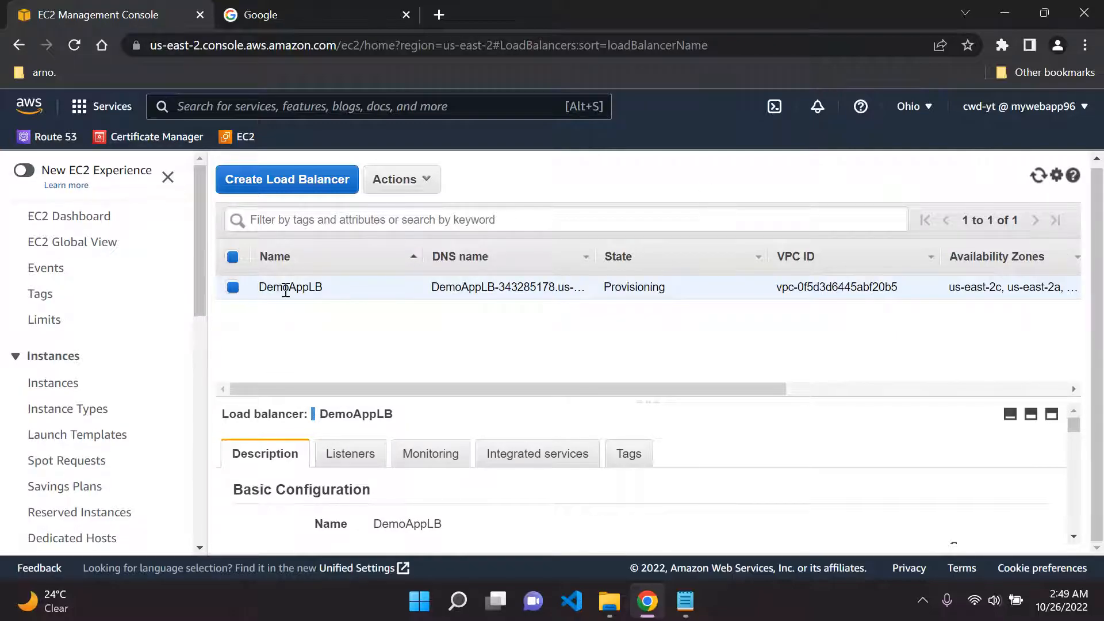
left_click(1041, 182)
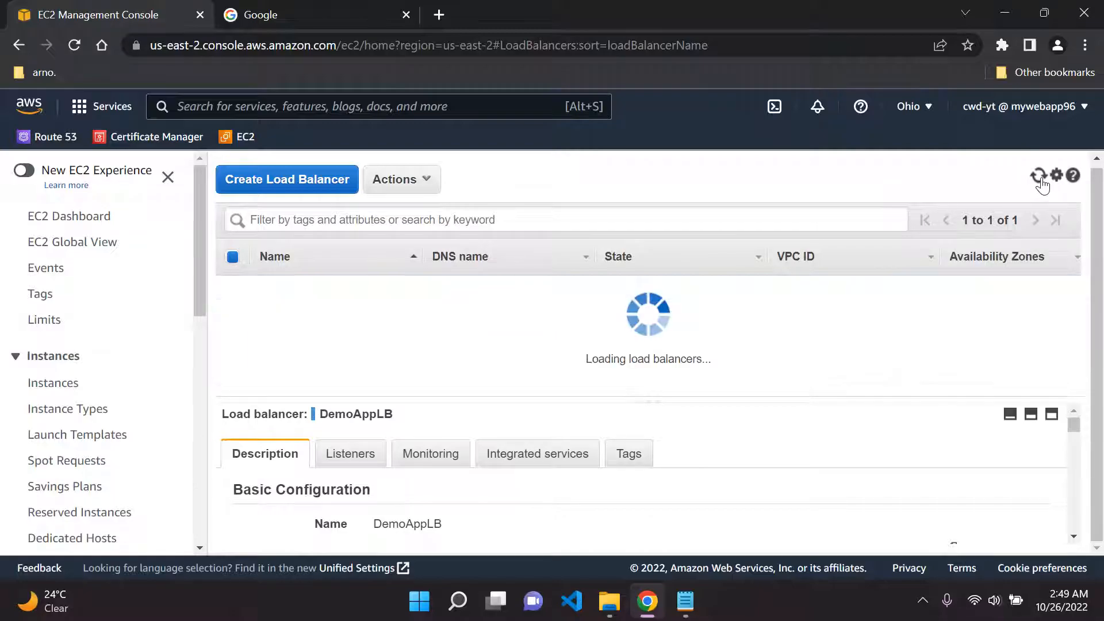
left_click(1041, 181)
left_click(1041, 181)
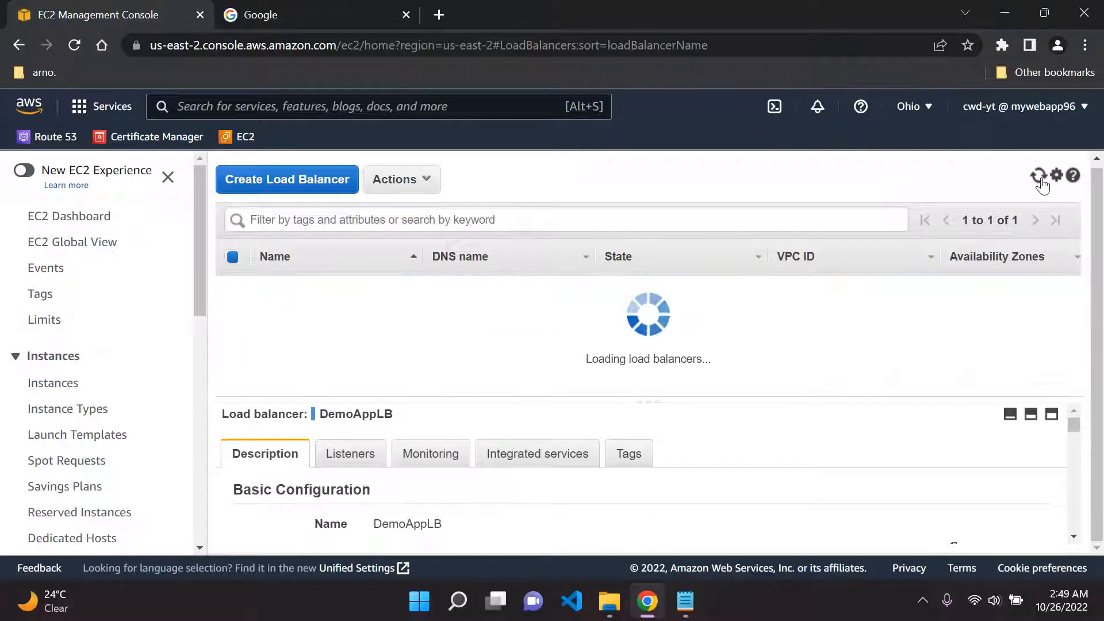
left_click(1042, 181)
left_click(1041, 180)
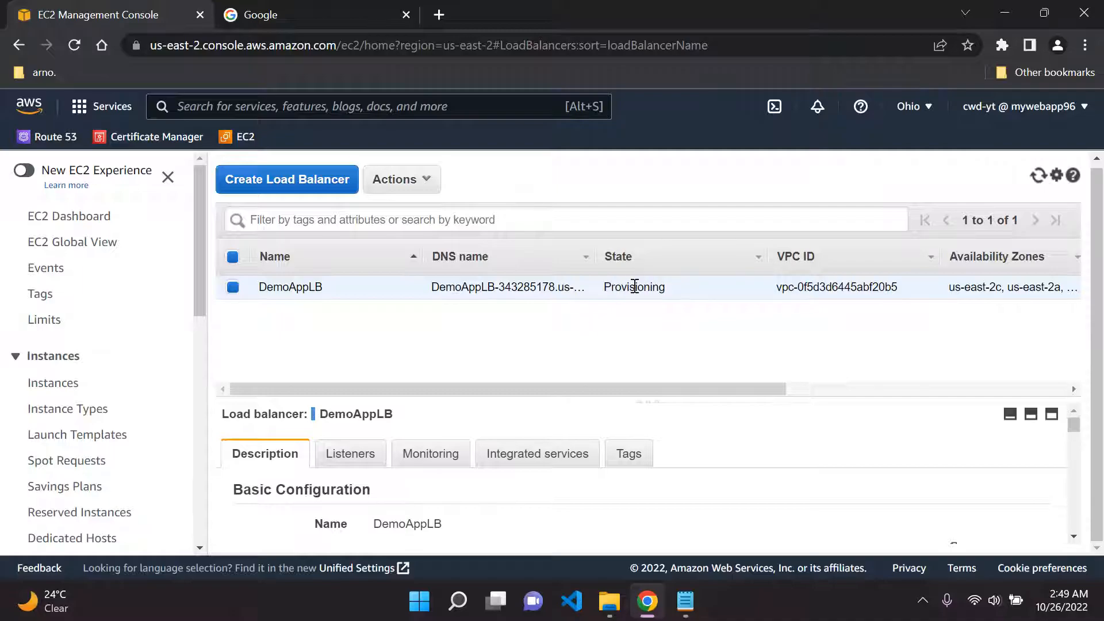
left_click(1039, 175)
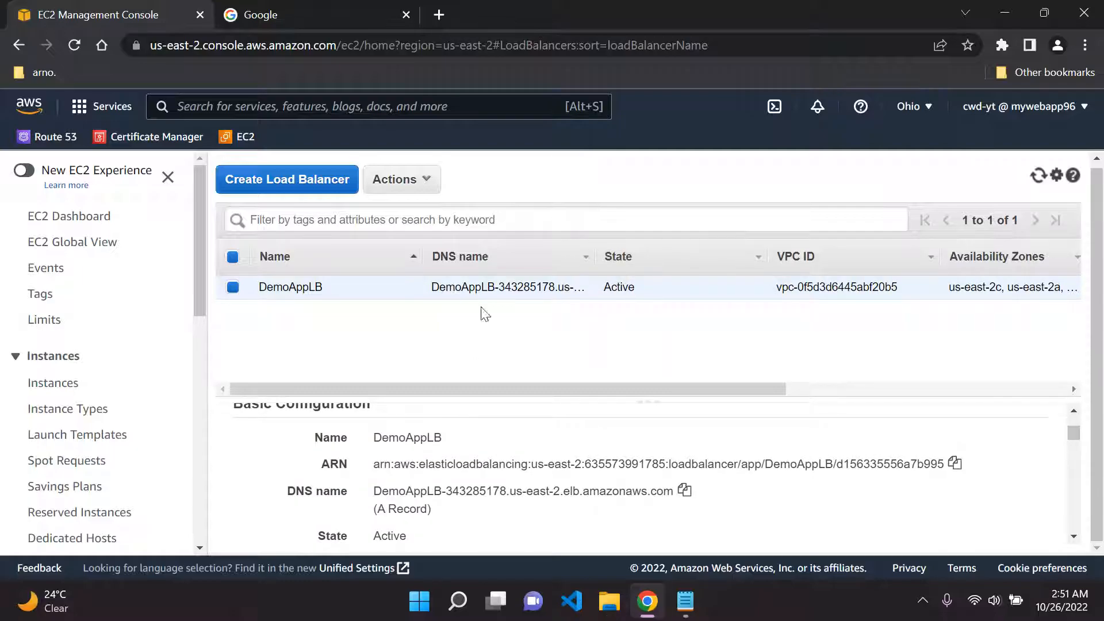
double_click(620, 293)
left_click(594, 353)
scroll(603, 491, "up", 5)
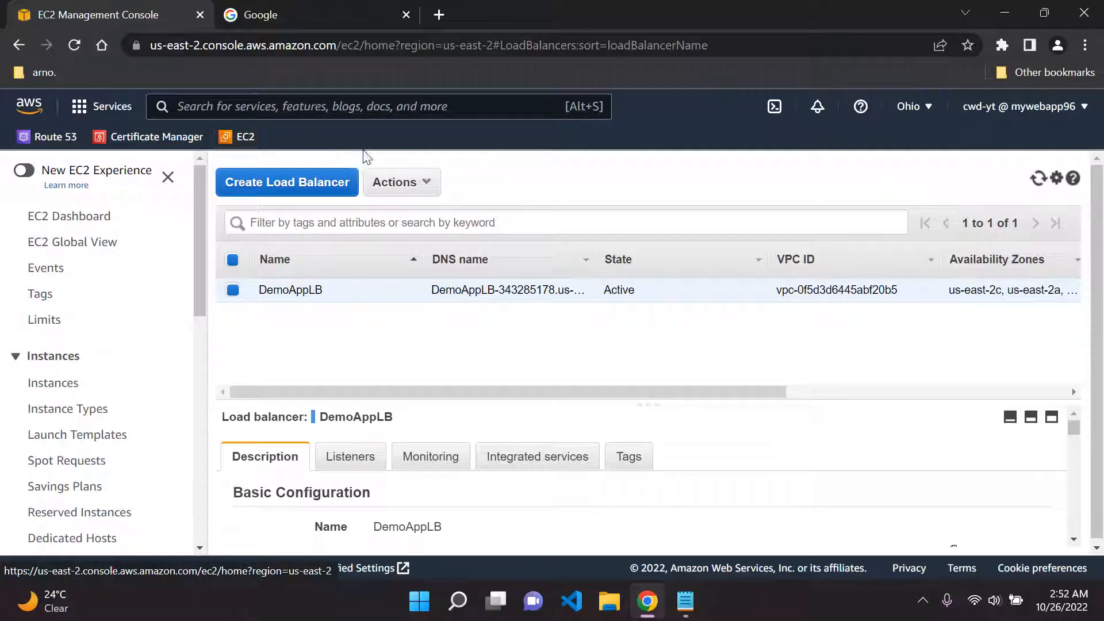
Copy DemoAppLB's DNS name from its basic configuration and load that address in the Google browser tab.
scroll(73, 402, "down", 6)
scroll(73, 401, "up", 6)
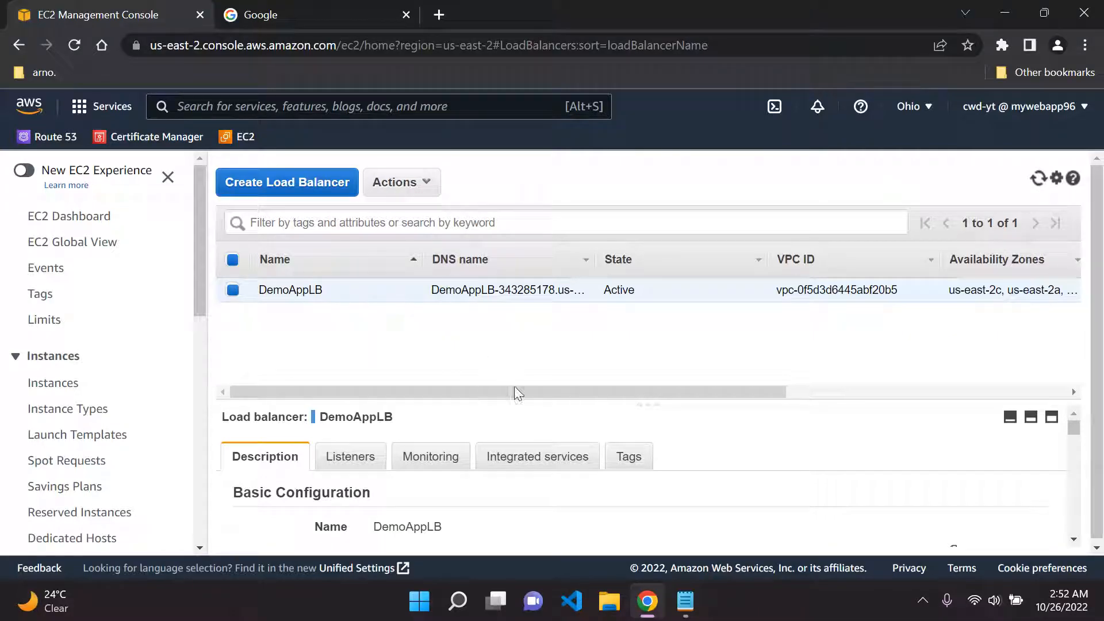
scroll(492, 482, "down", 4)
scroll(492, 481, "up", 1)
left_click_drag(287, 494, 344, 492)
left_click(601, 515)
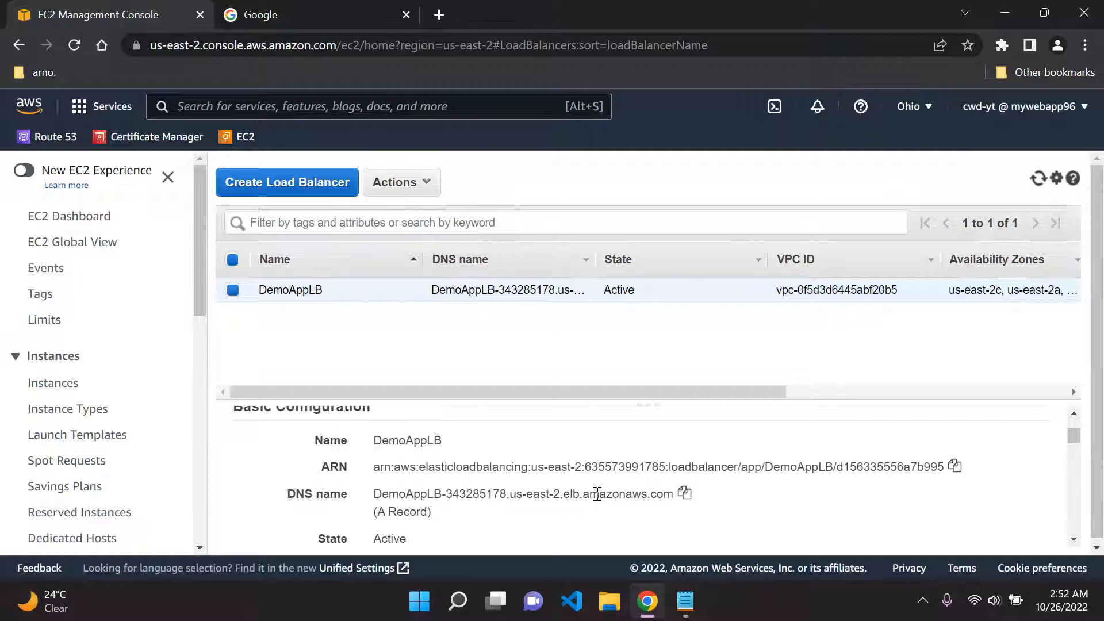
left_click(685, 494)
left_click(297, 14)
left_click(299, 41)
key("BackSpace")
key("ctrl+v")
key("Return")
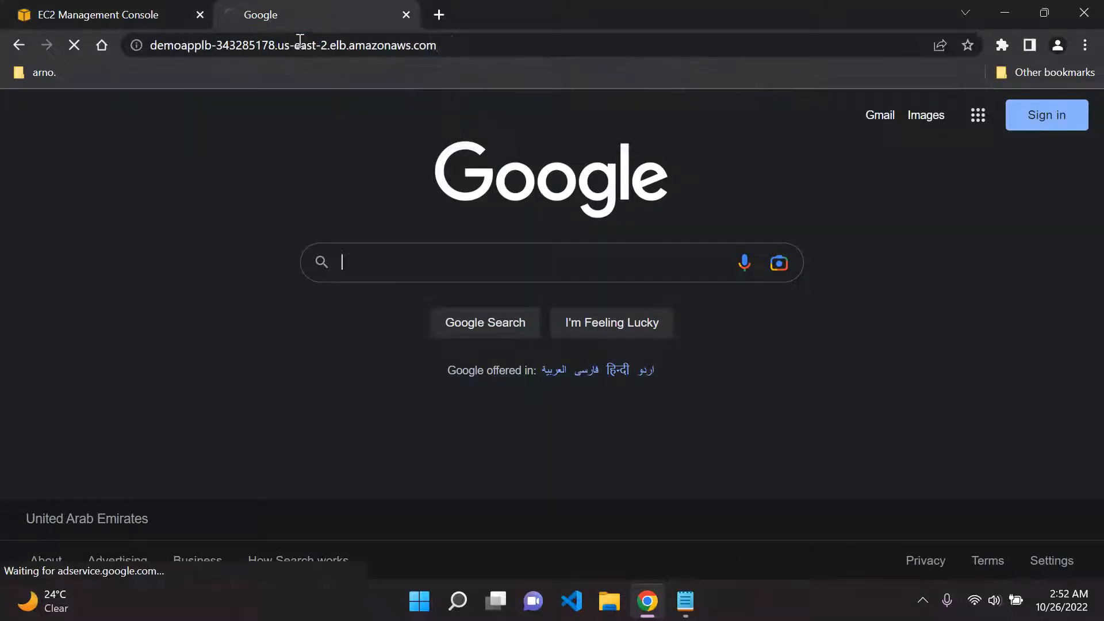
Examine the page served at the load balancer's DNS name, reload it and close its browser tab.
left_click_drag(2, 141, 558, 121)
left_click(558, 120)
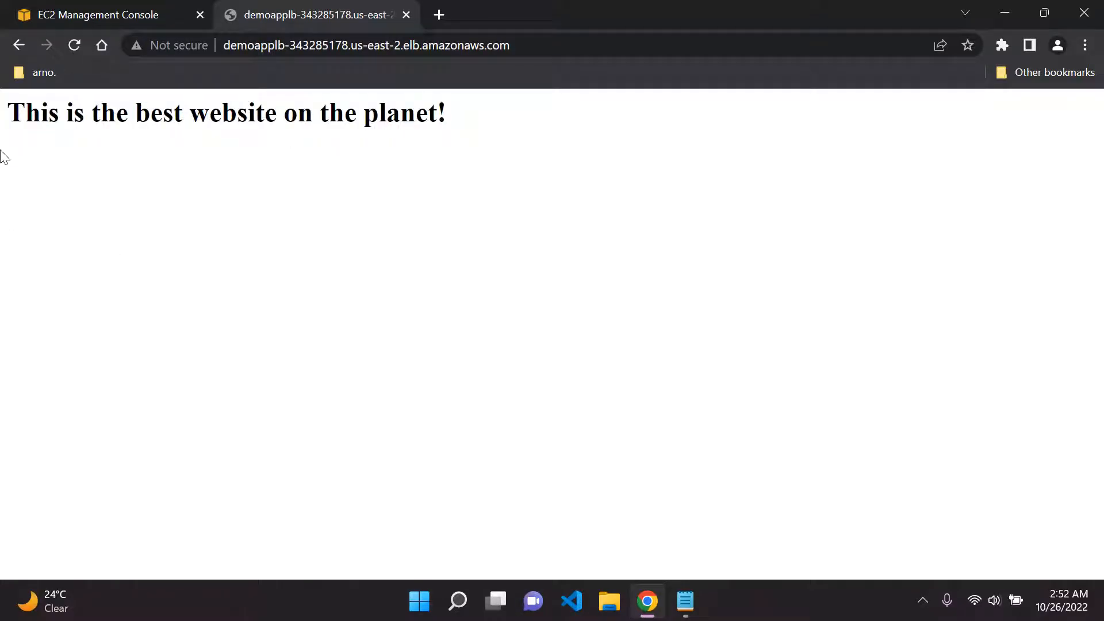
left_click_drag(7, 115, 448, 122)
left_click(23, 7)
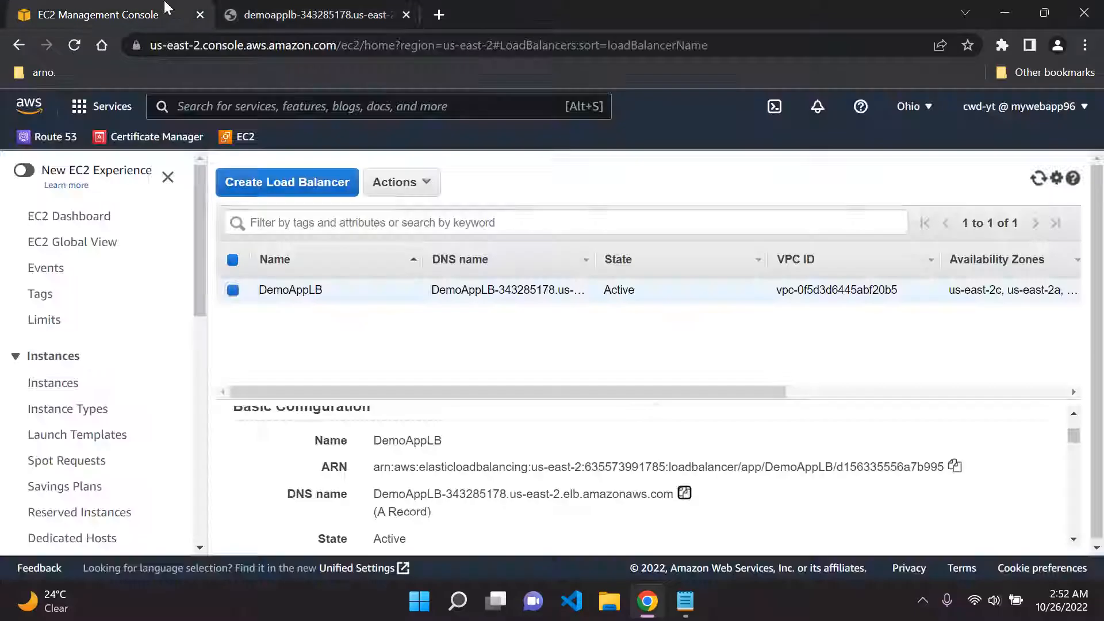
left_click_drag(306, 510, 506, 495)
left_click(558, 375)
left_click(316, 14)
left_click(269, 198)
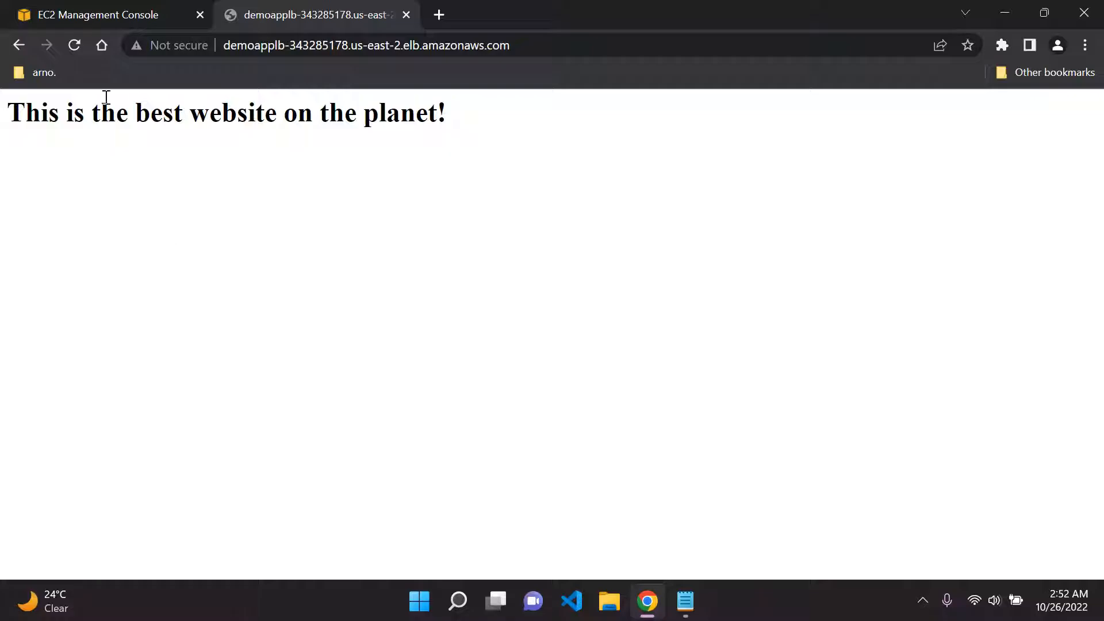
left_click(77, 51)
left_click(407, 14)
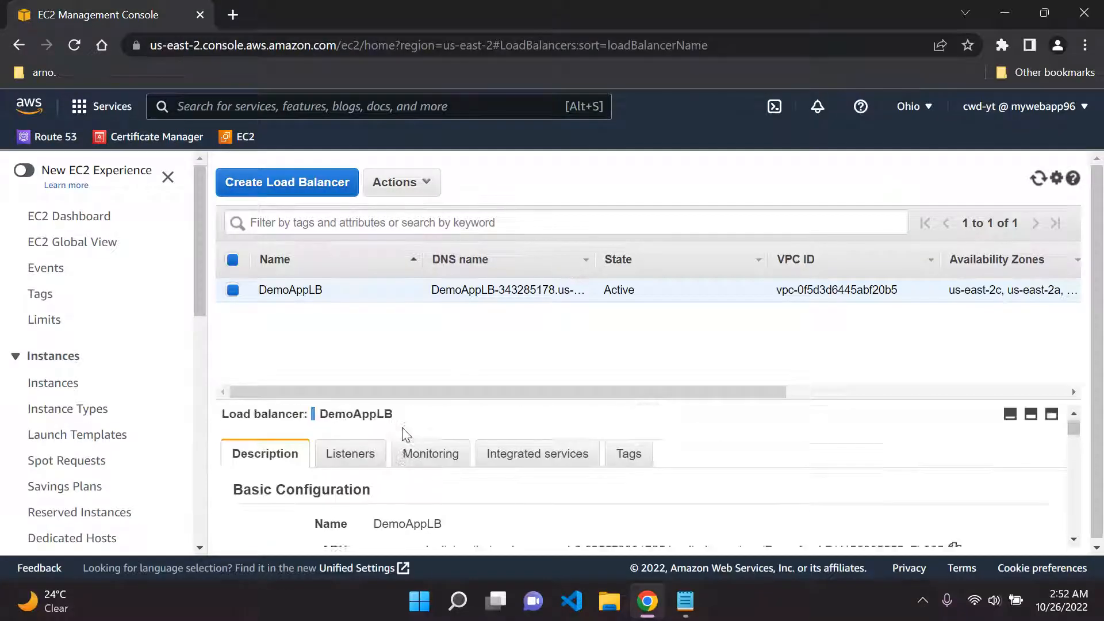
Duplicate the EC2 console's browser tab and open Route 53 in the copy.
right_click(91, 12)
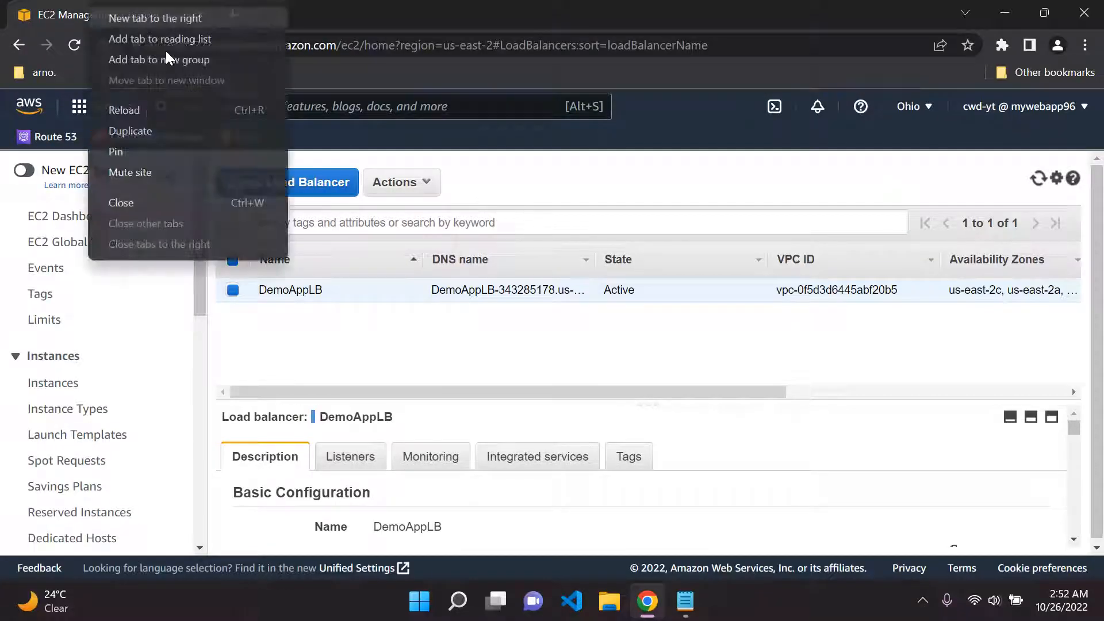
left_click(183, 126)
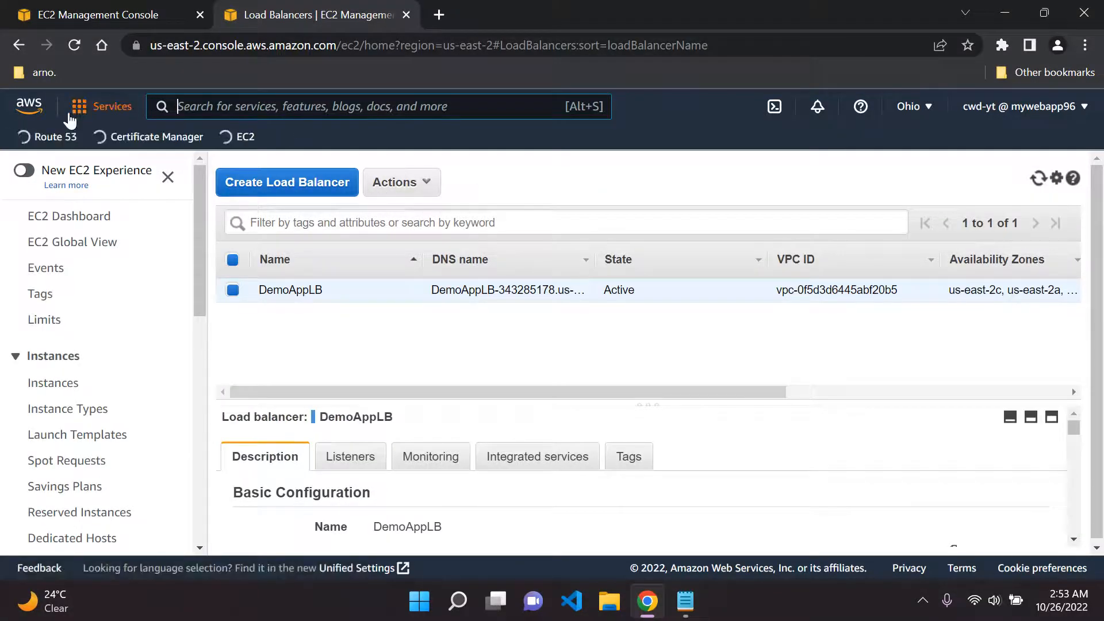
left_click(50, 138)
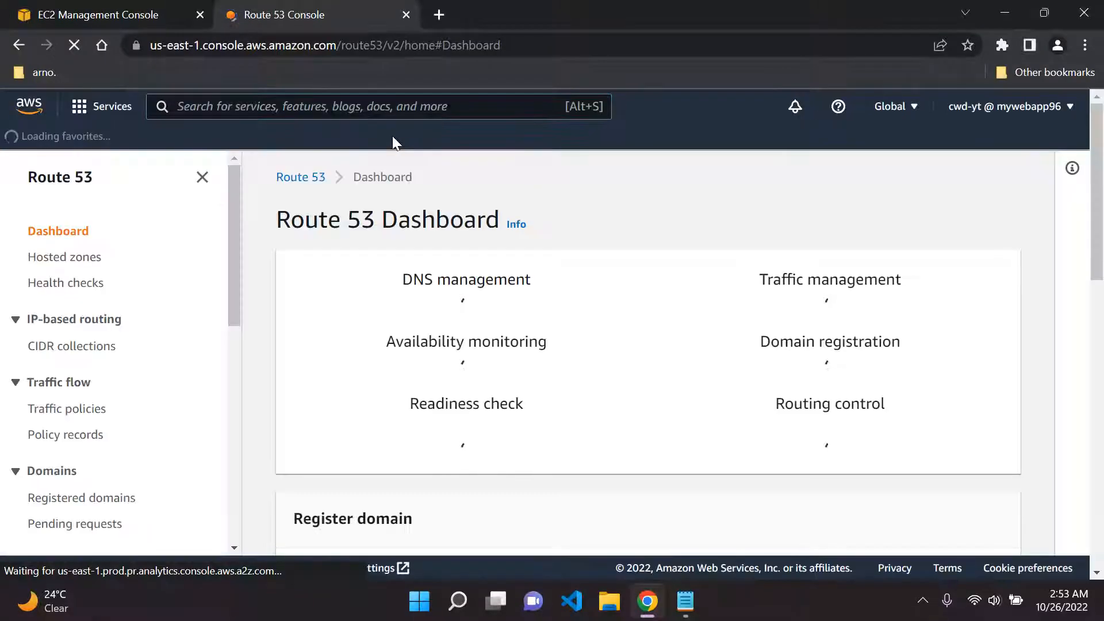
Go to the Route 53 hosted zones and open the edenthought.com zone.
left_click(202, 177)
left_click(305, 364)
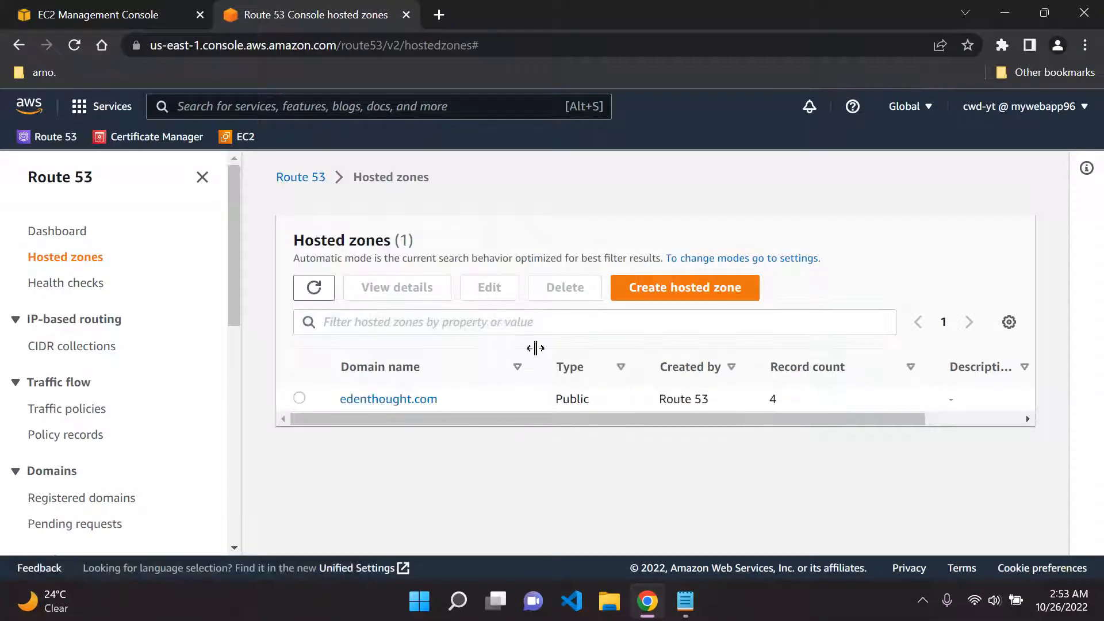
left_click(201, 176)
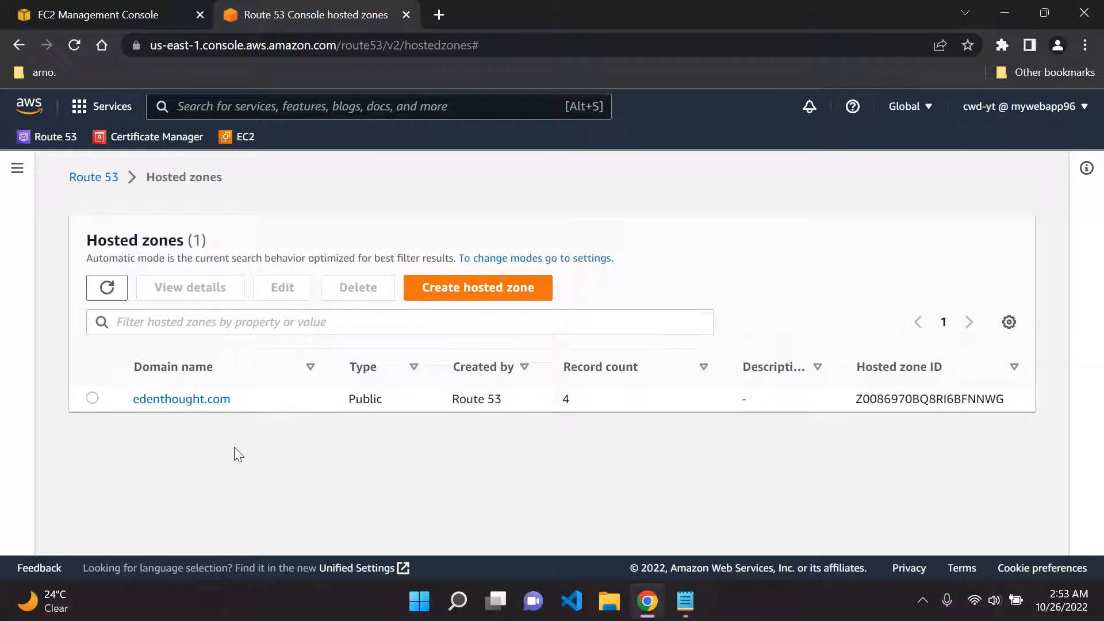
left_click(210, 399)
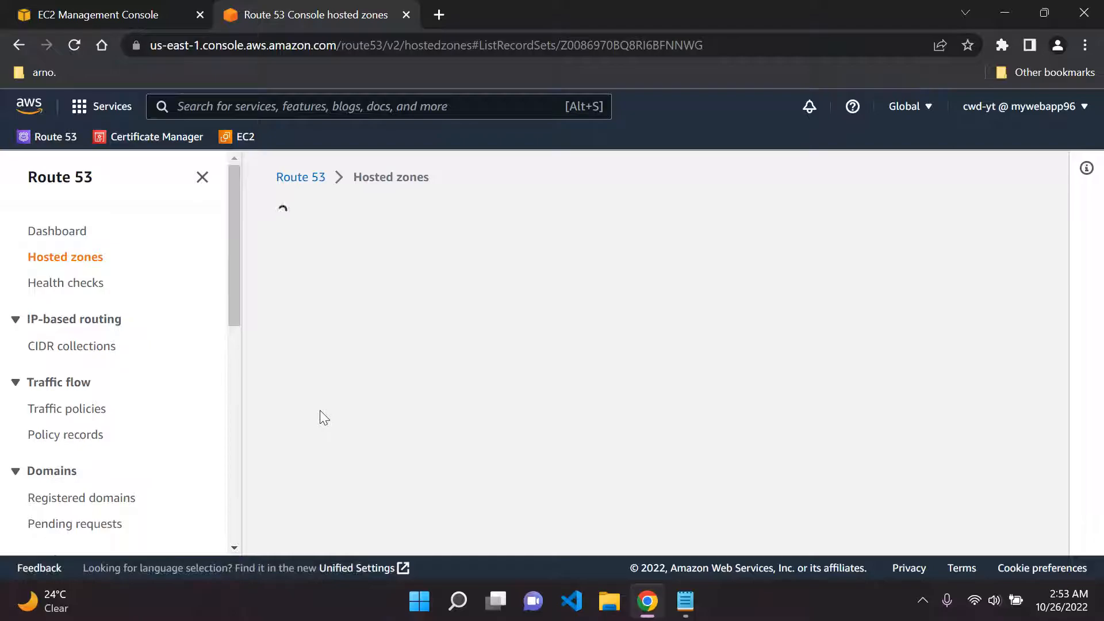
Start creating a record in the edenthought.com hosted zone and add a second record entry to the form.
left_click(202, 177)
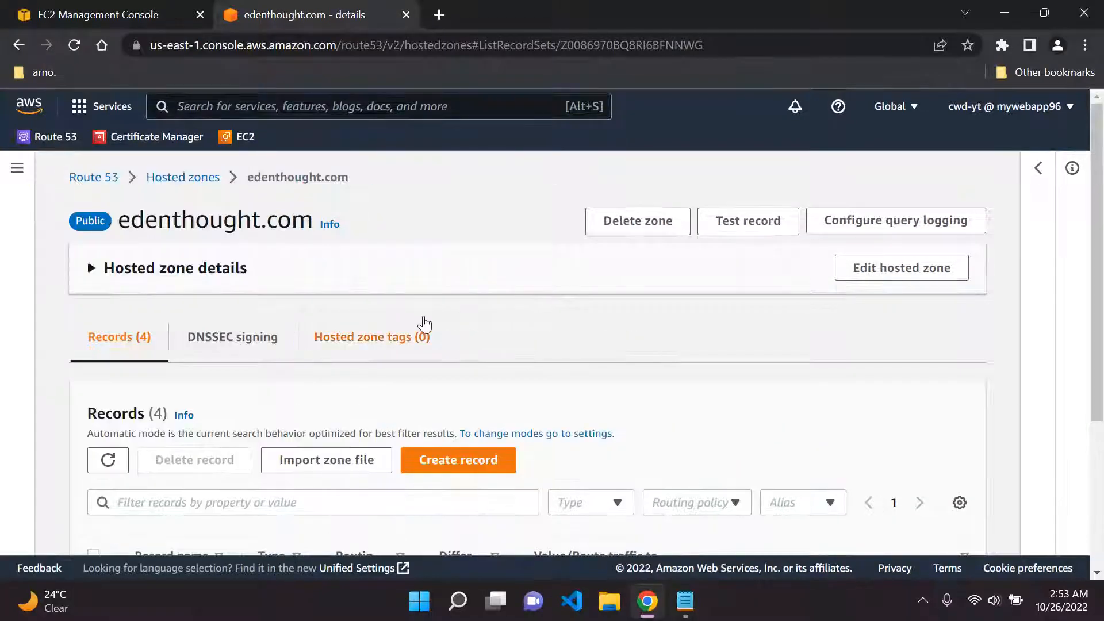
left_click(460, 461)
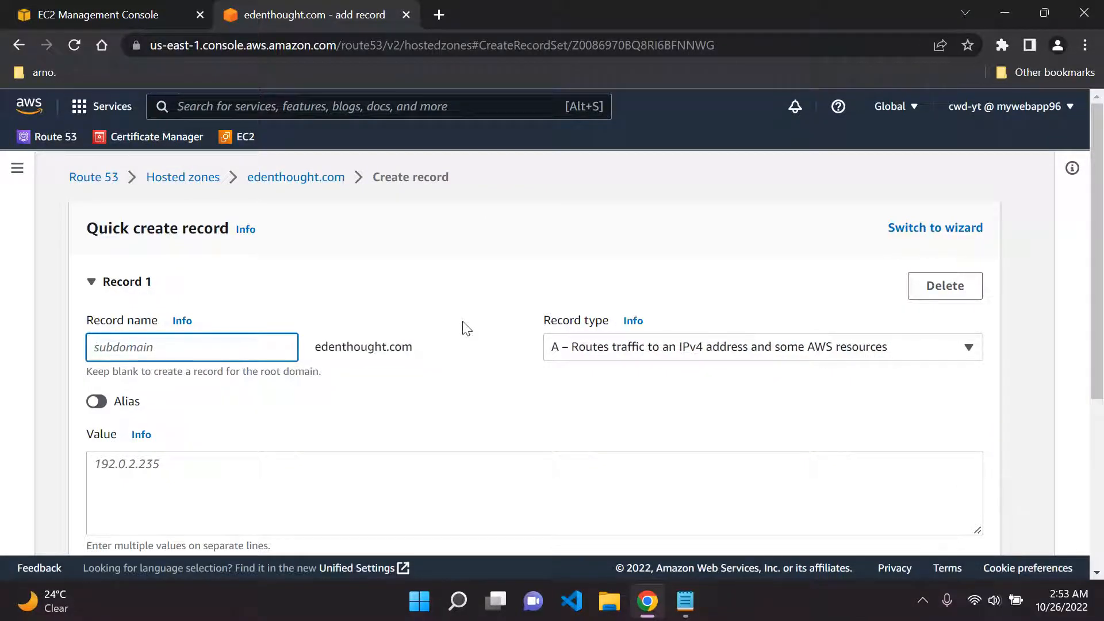
scroll(465, 328, "down", 4)
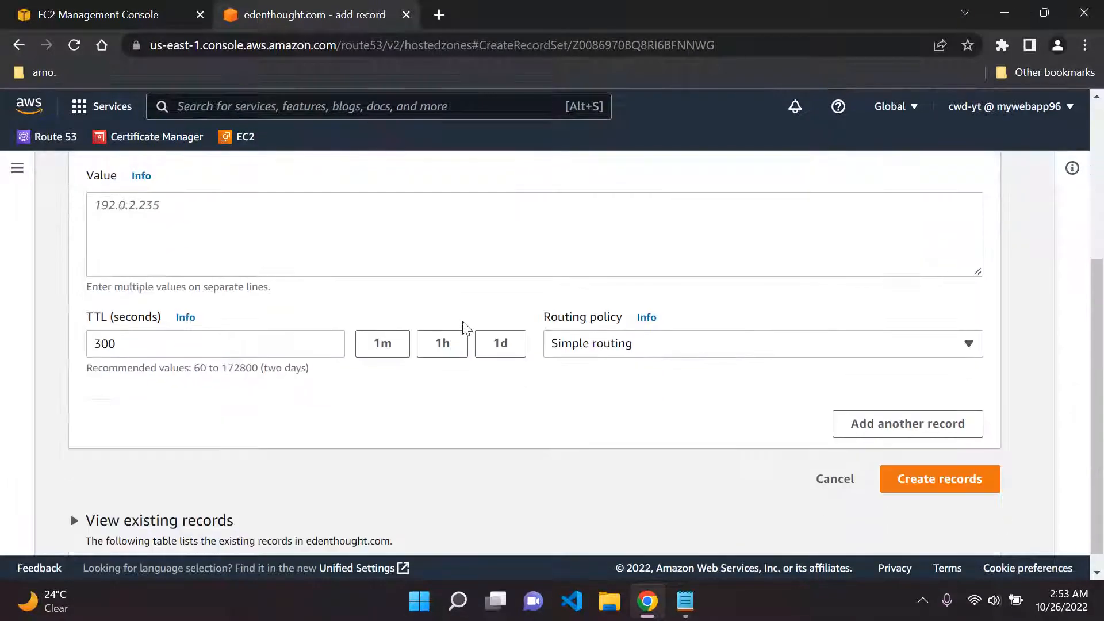
left_click(834, 417)
scroll(621, 409, "up", 5)
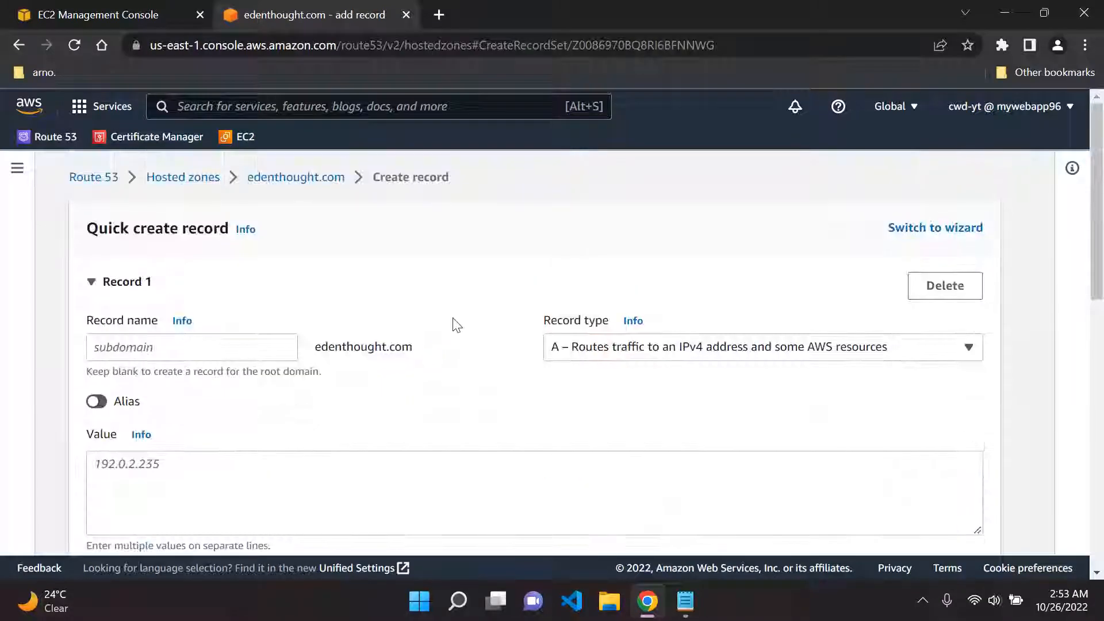
Switch to the EC2 console's browser tab and display DemoAppLB's listeners.
left_click(157, 13)
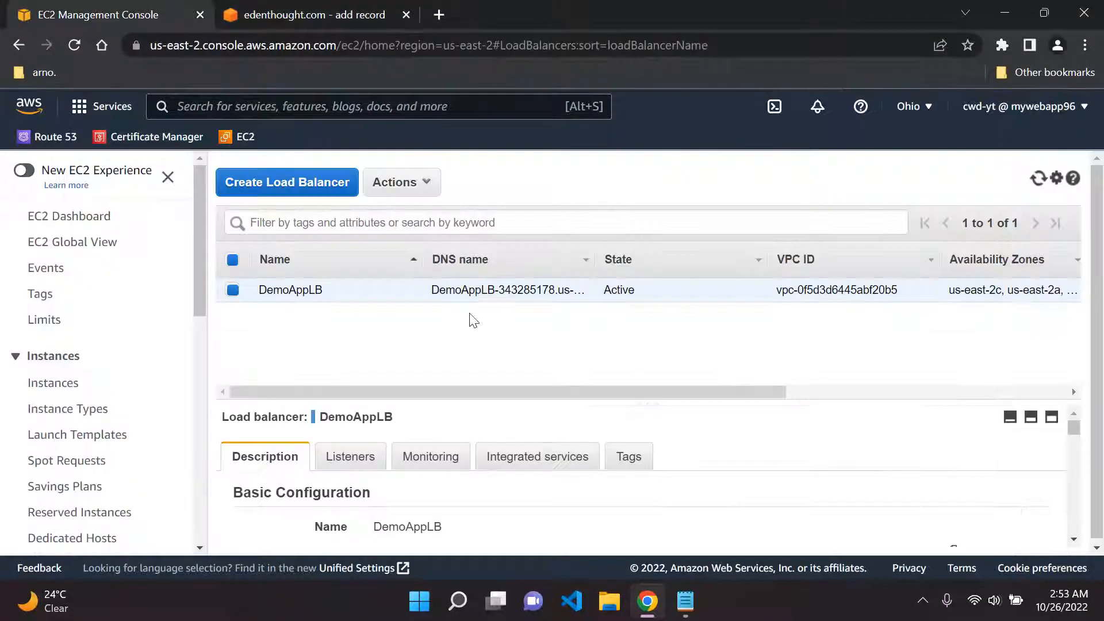
scroll(338, 440, "down", 2)
scroll(357, 447, "up", 2)
left_click(352, 458)
scroll(362, 462, "down", 2)
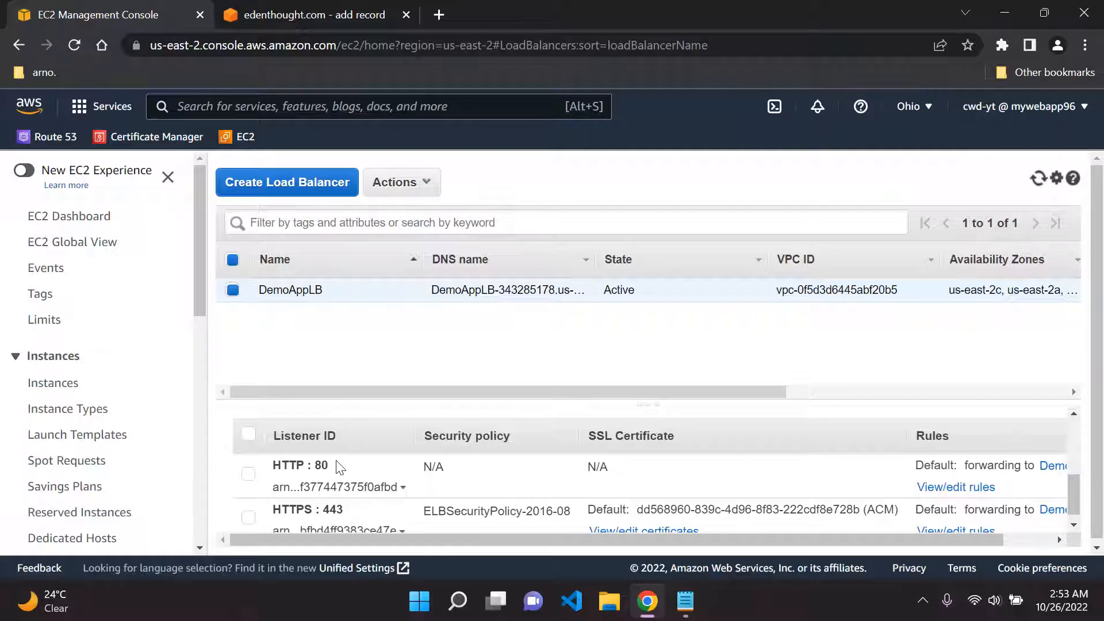
scroll(330, 506, "down", 1)
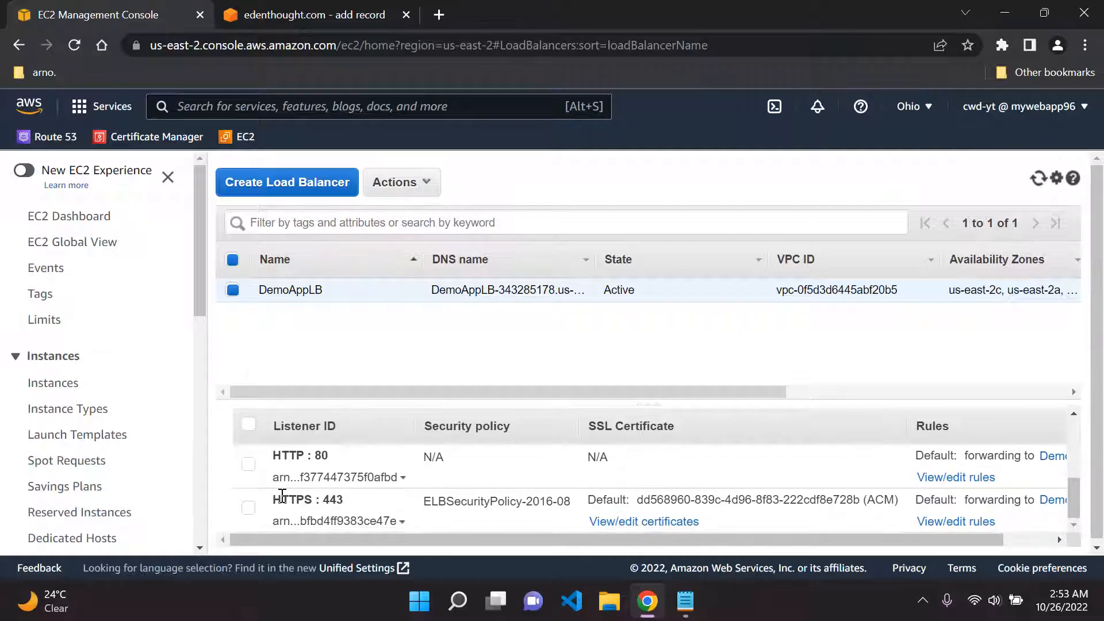
Select DemoAppLB's HTTPS : 443 listener and open it for editing.
left_click(248, 510)
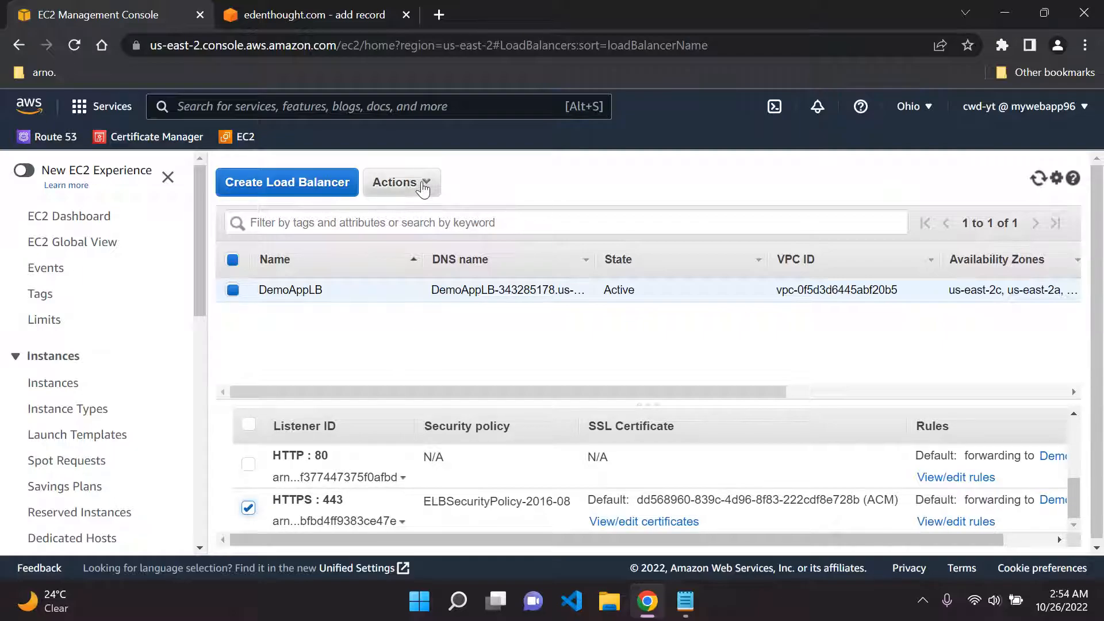
scroll(412, 481, "up", 3)
scroll(374, 486, "down", 2)
scroll(354, 480, "up", 3)
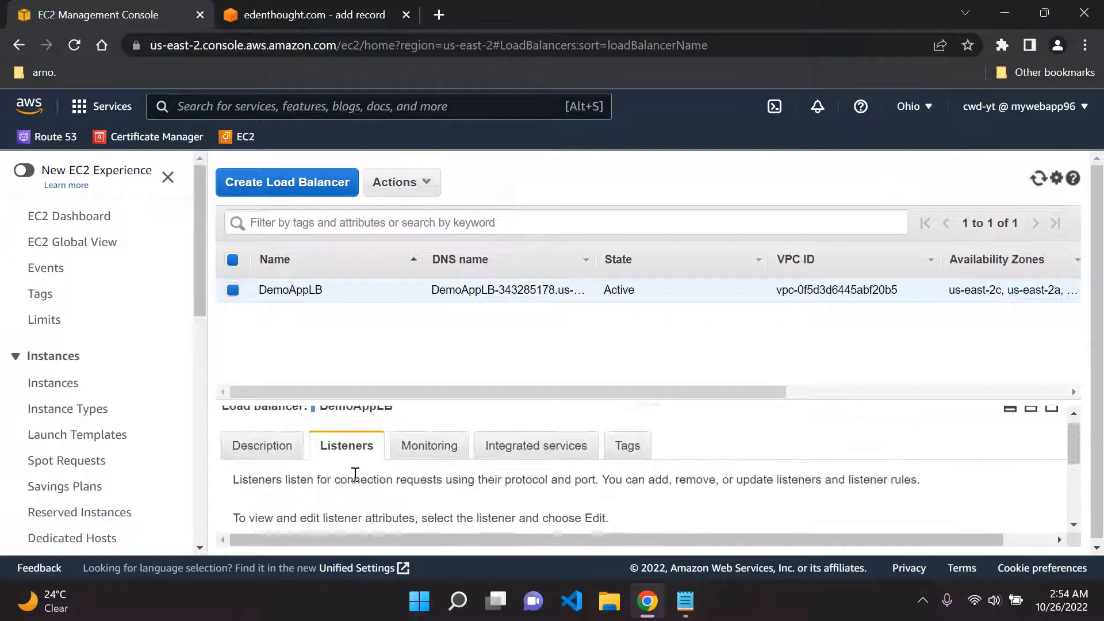
scroll(354, 480, "down", 2)
mouse_move(1073, 479)
left_mouse_down()
mouse_move(1074, 507)
mouse_move(1075, 477)
left_mouse_up()
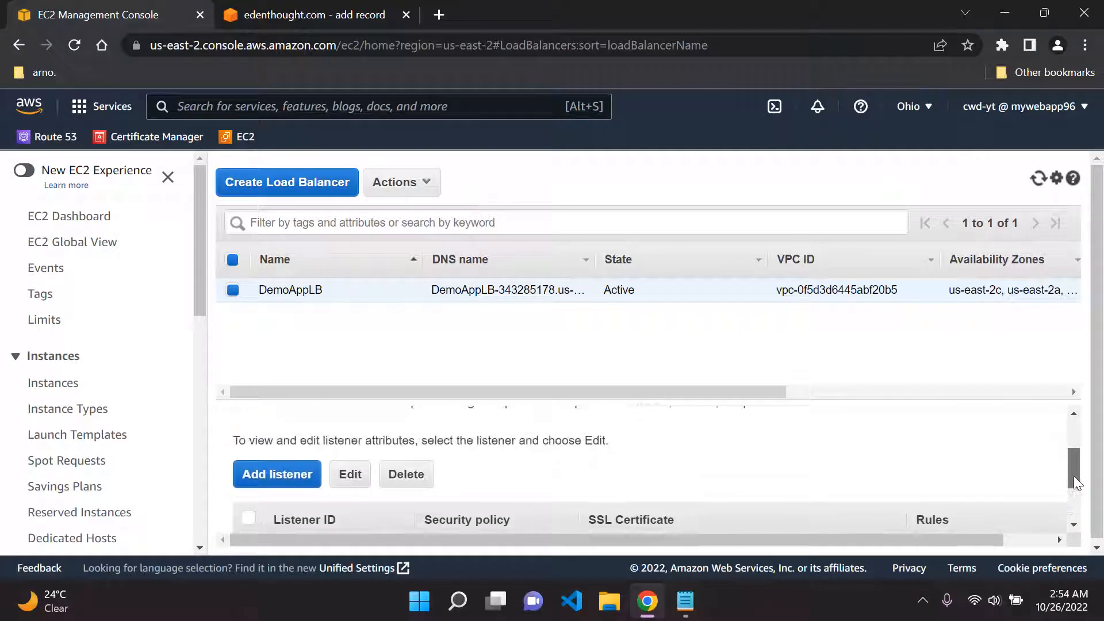
left_click(349, 476)
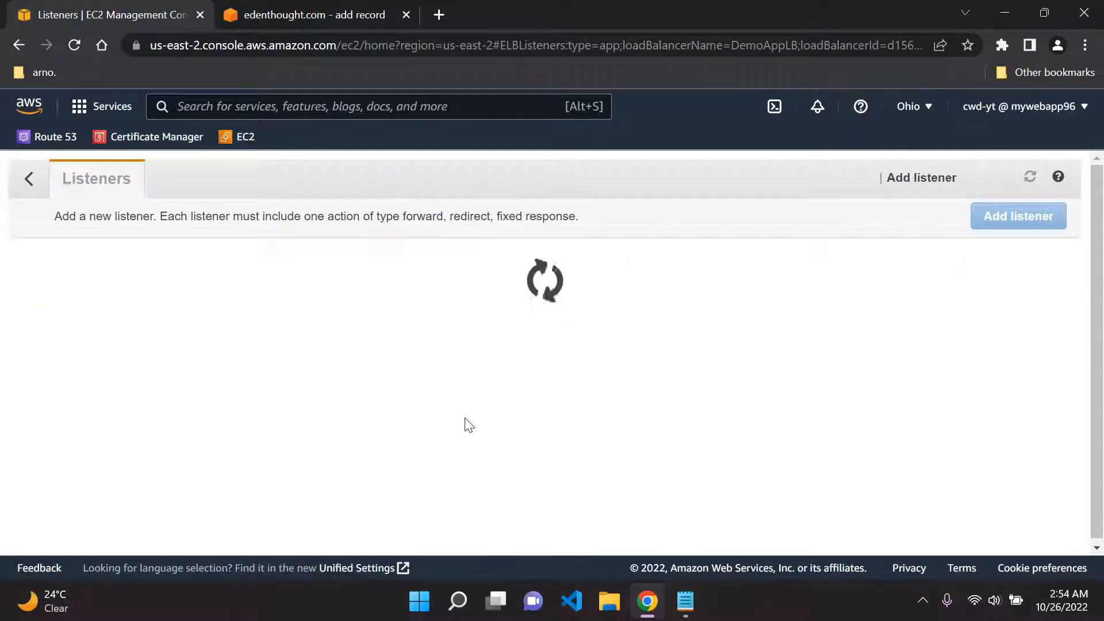
Examine the HTTPS : 443 listener's default forward action and go back to the load balancer list.
scroll(230, 334, "down", 3)
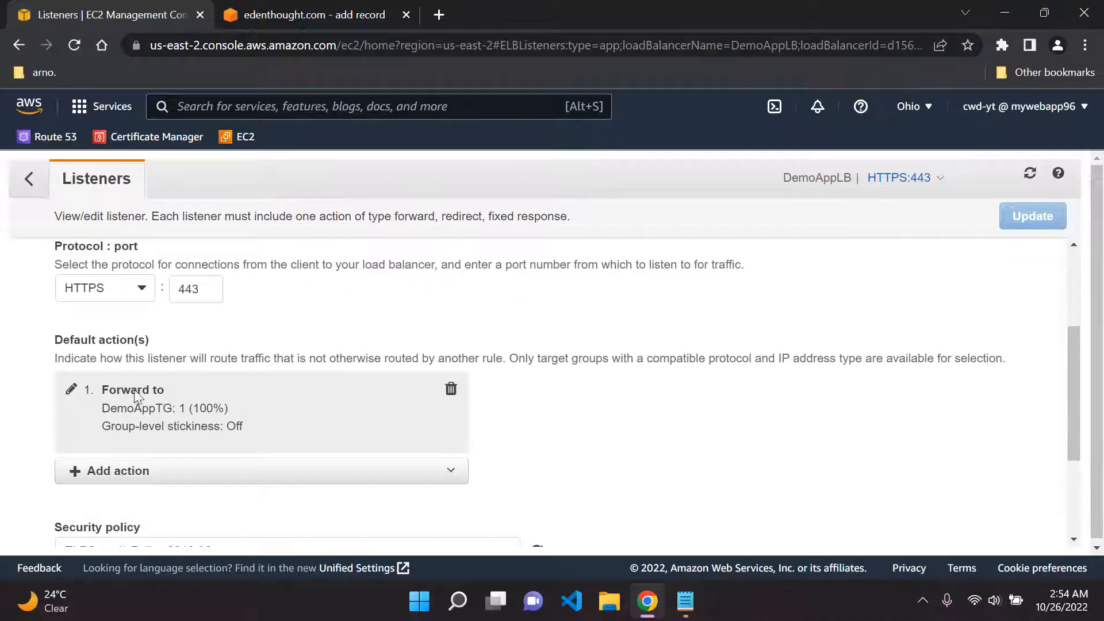
left_click_drag(117, 409, 179, 409)
left_click(174, 407)
left_click(197, 408)
scroll(207, 407, "up", 3)
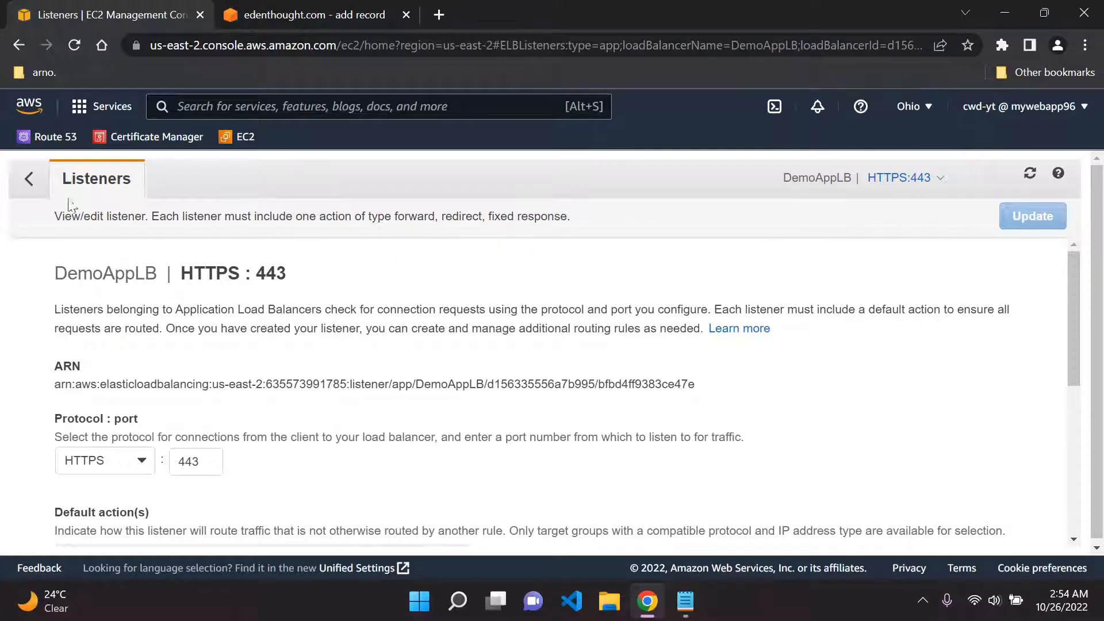
left_click(29, 179)
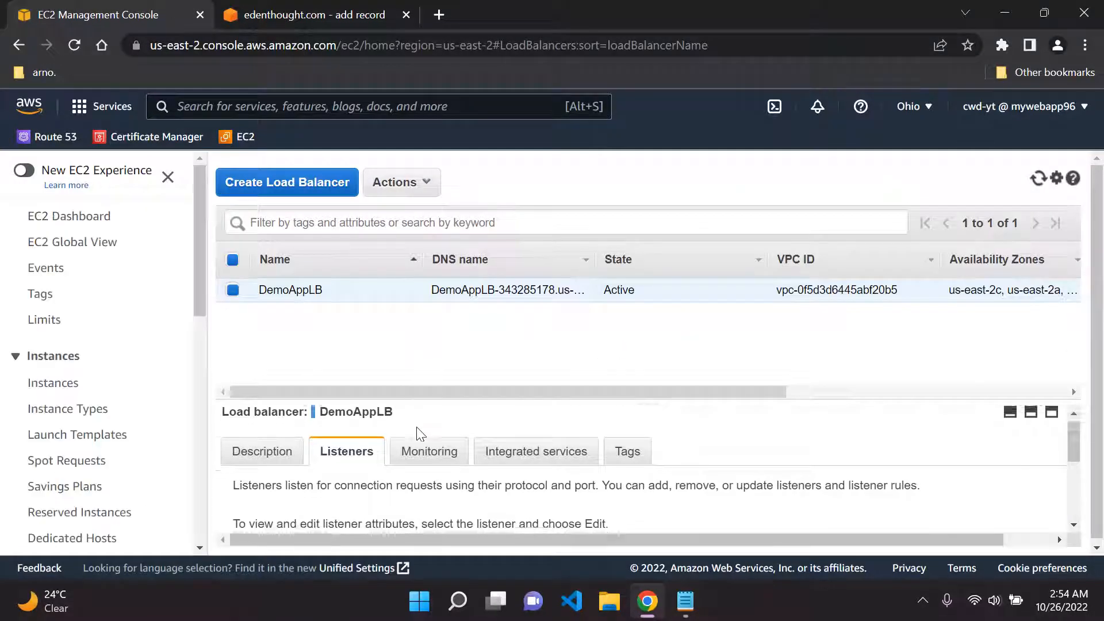
Select DemoAppLB's HTTP : 80 listener instead and open it for editing.
scroll(379, 443, "down", 2)
scroll(379, 443, "down", 2)
left_click(248, 471)
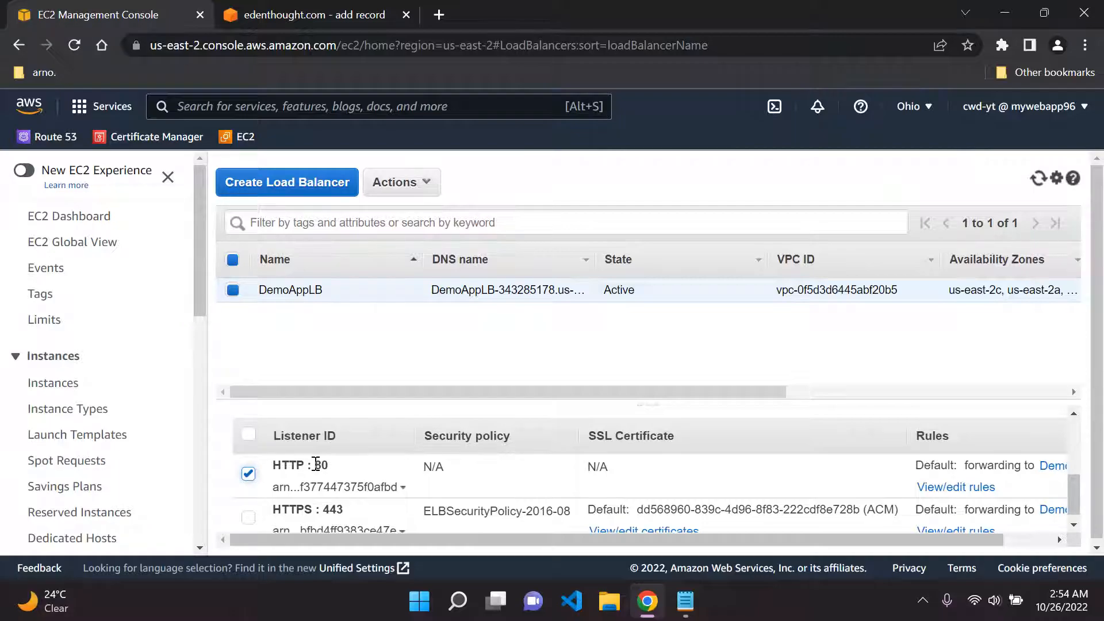
scroll(338, 478, "up", 2)
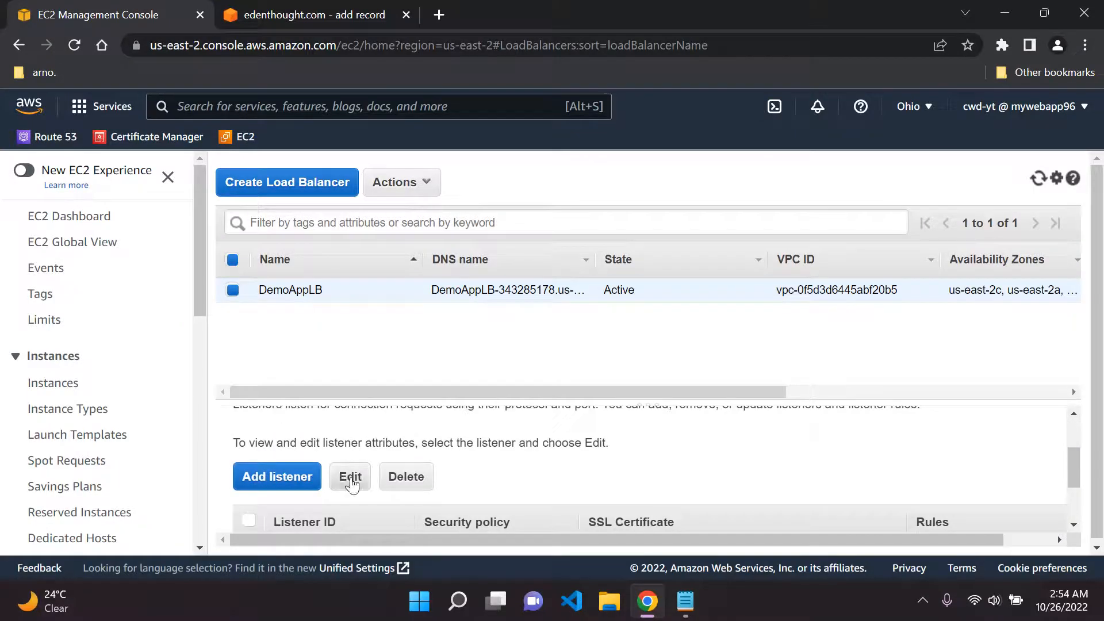
left_click(349, 477)
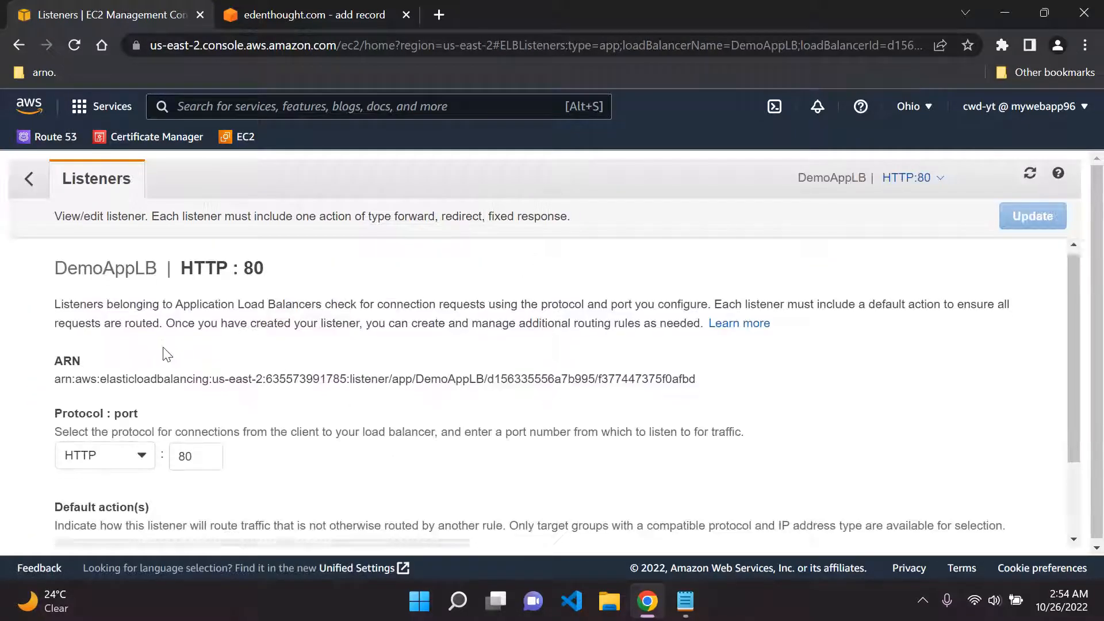
Replace the HTTP : 80 listener's default forward action with a redirect to HTTPS port 443, keeping original host, path, query and 301 - Permanently moved.
scroll(232, 352, "down", 2)
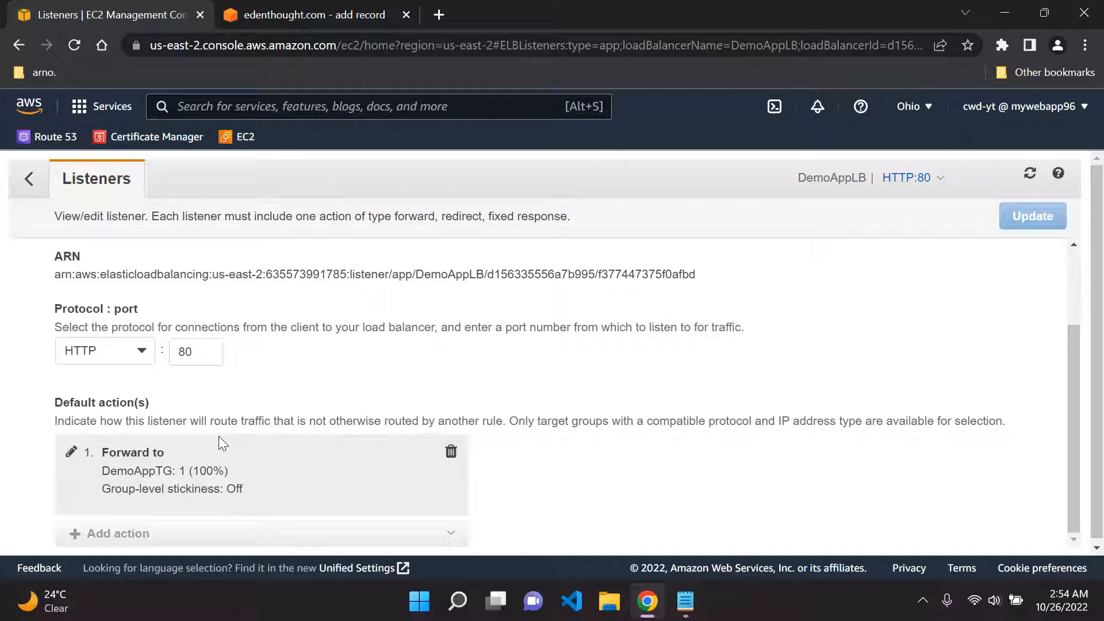
left_click(451, 452)
left_click(78, 531)
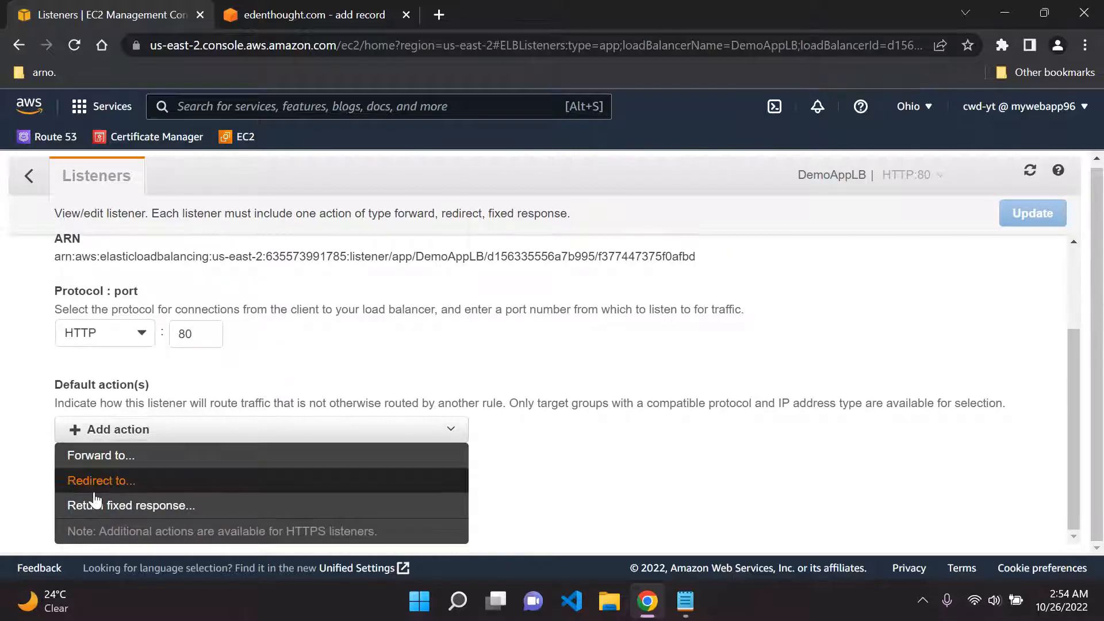
left_click(90, 485)
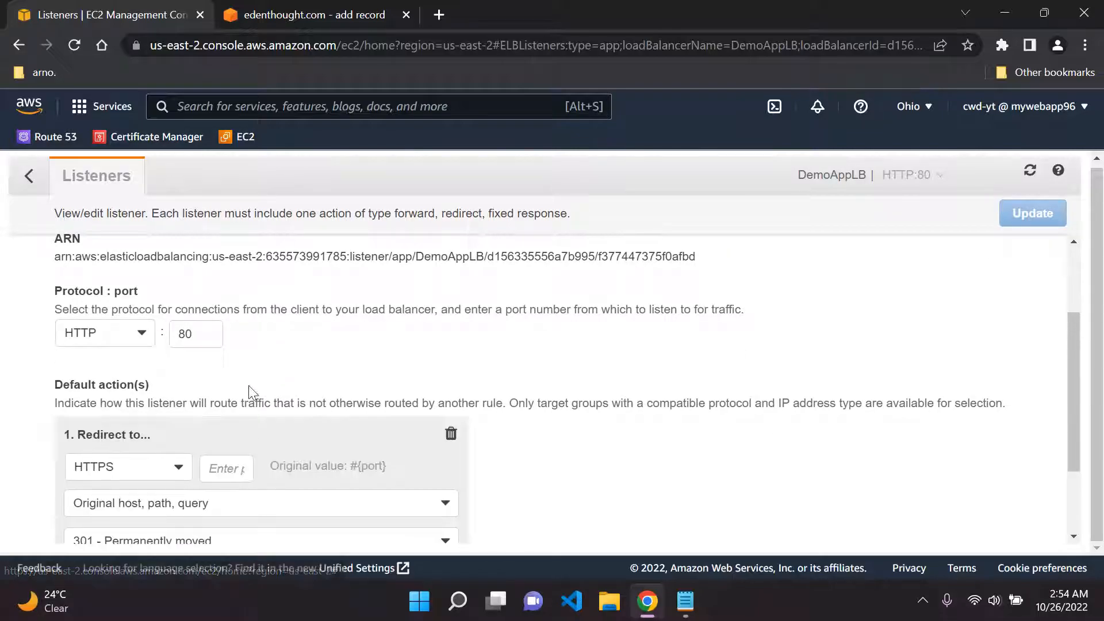
left_click(229, 358)
type("443")
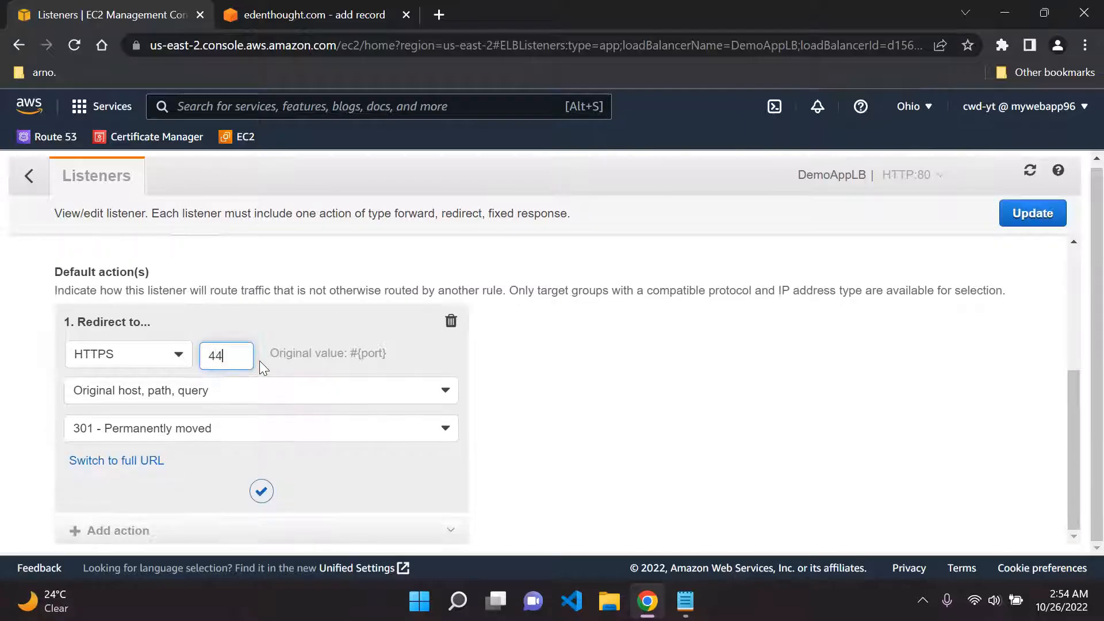
left_click(569, 381)
scroll(570, 382, "up", 3)
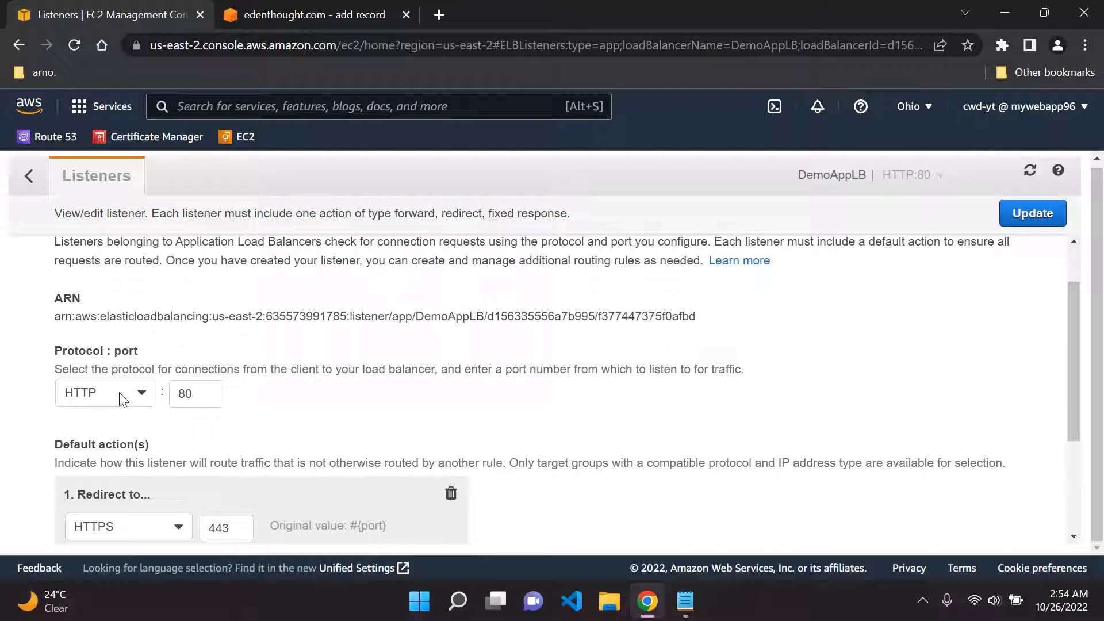
scroll(123, 399, "down", 3)
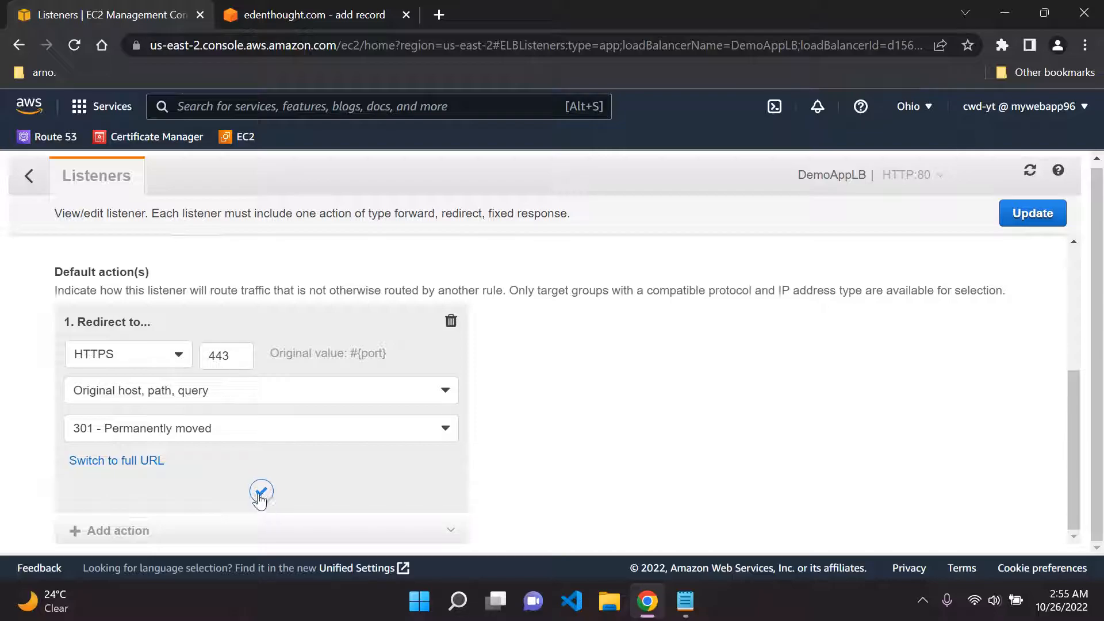
left_click(261, 493)
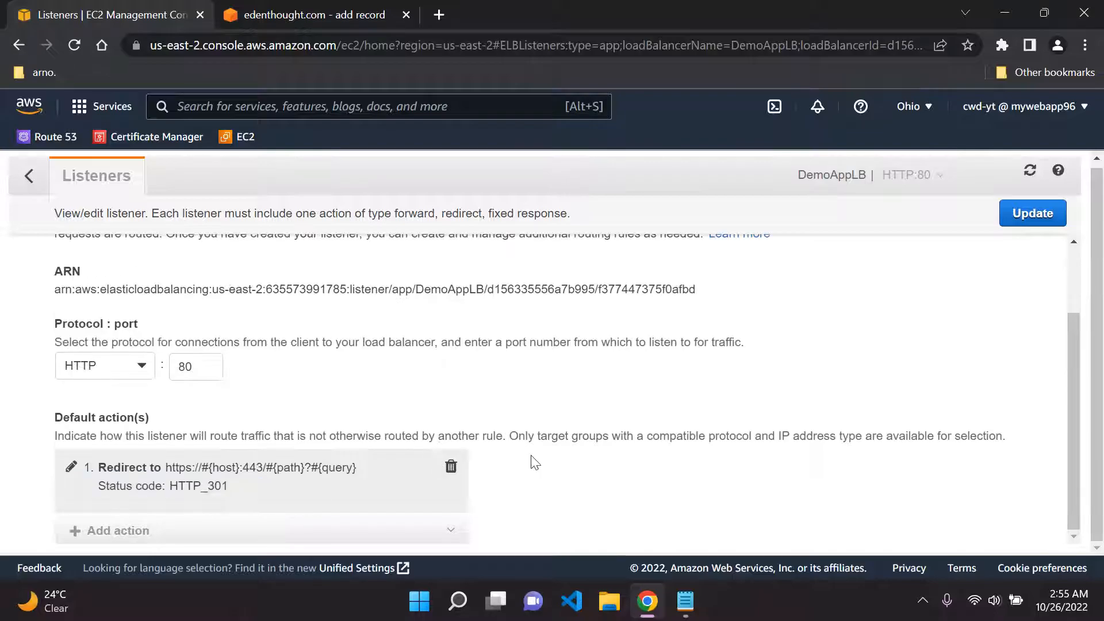
Save the HTTP : 80 listener's update and return to DemoAppLB's listener list.
scroll(673, 380, "up", 2)
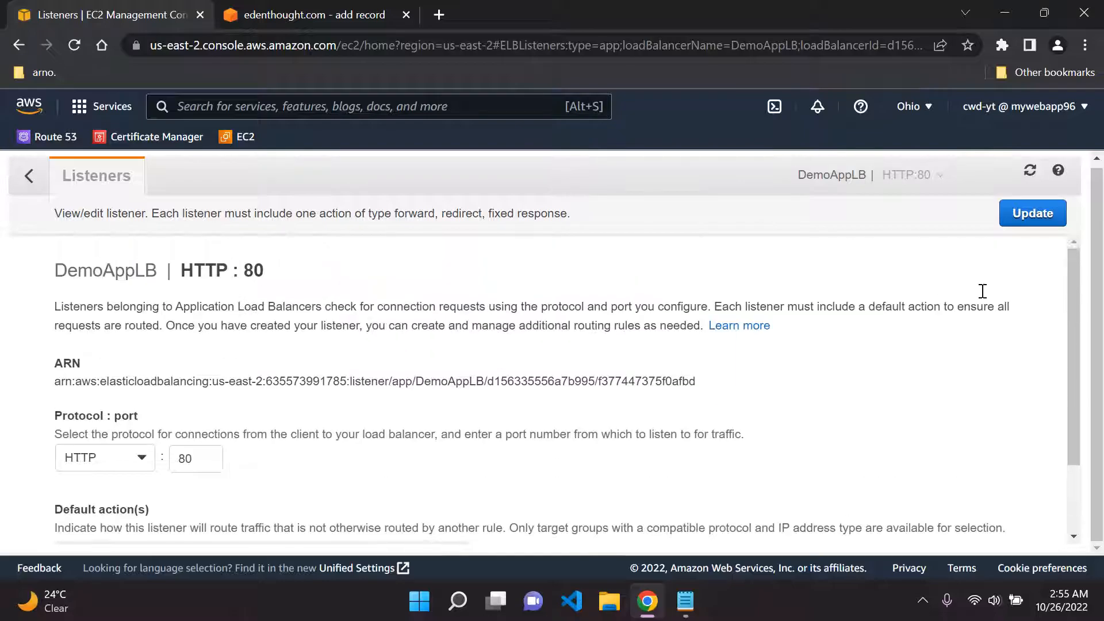
left_click(1033, 213)
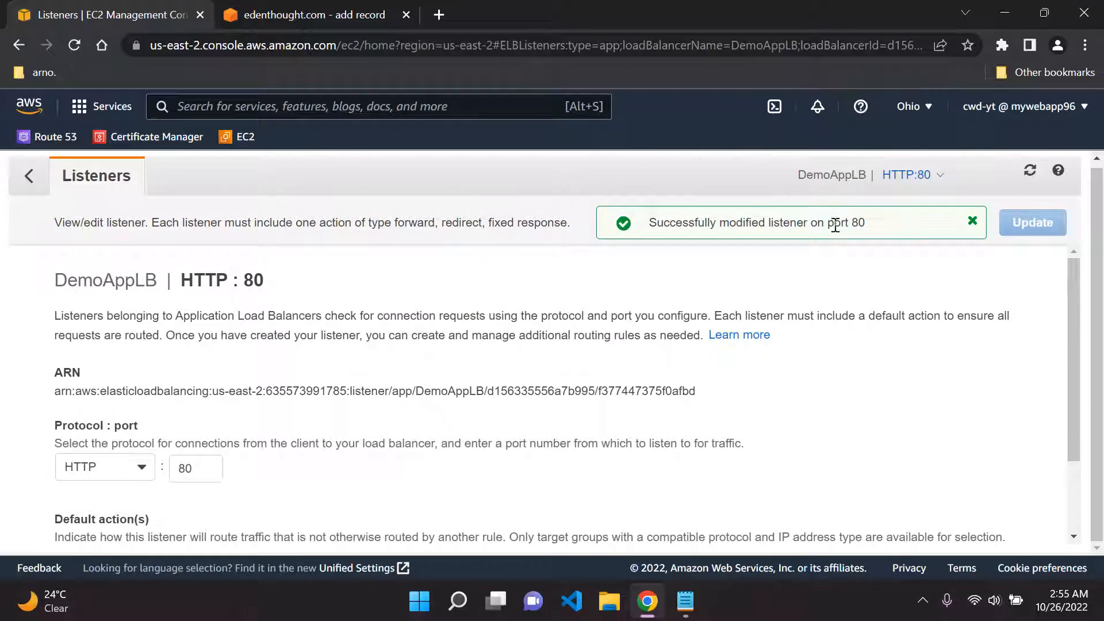
left_click(28, 176)
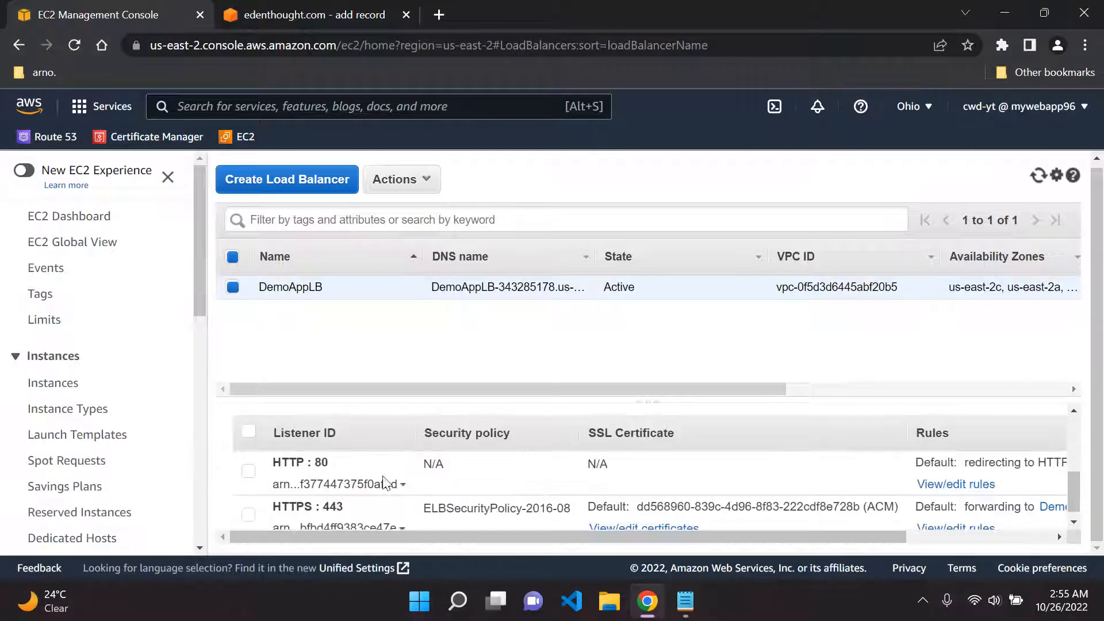
scroll(384, 482, "down", 1)
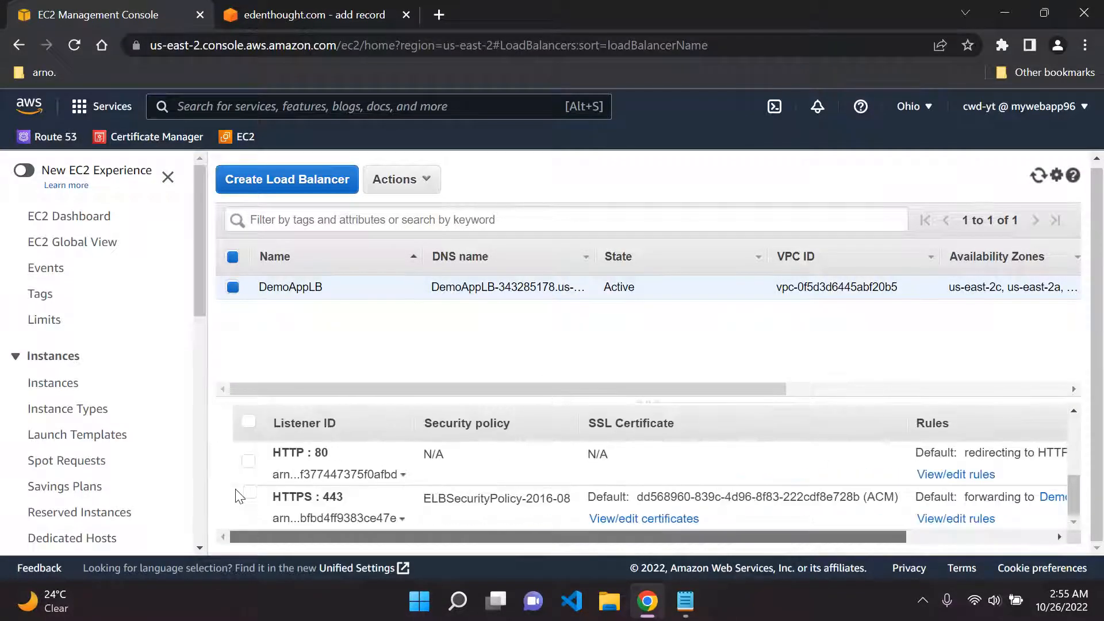
scroll(461, 372, "up", 1)
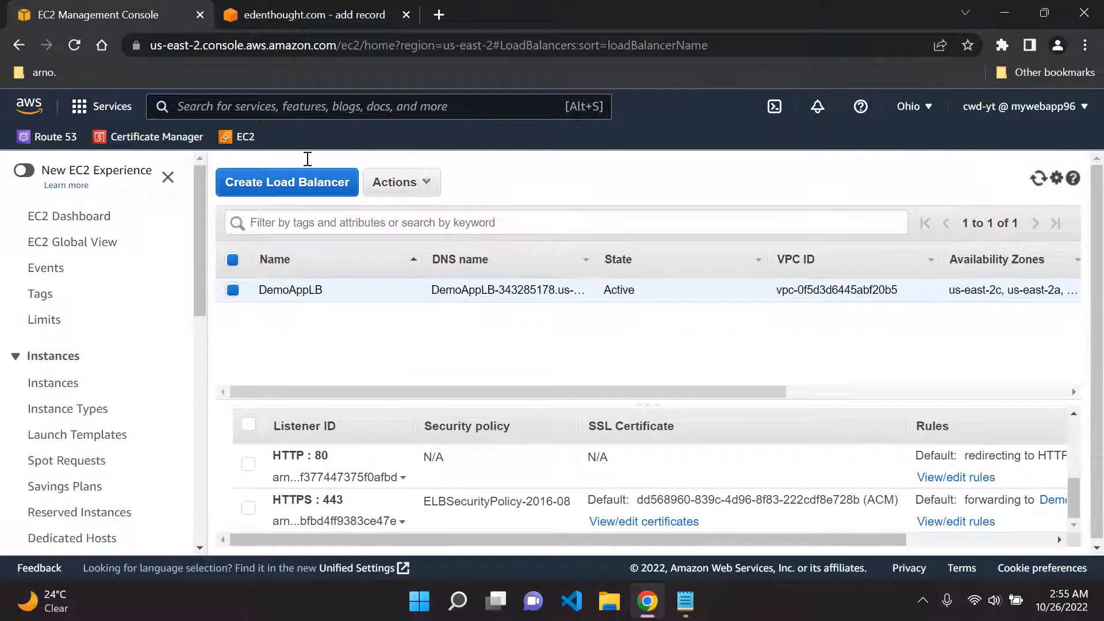
Switch back to the Route 53 record creation tab, look over both record entries and leave Record 1 expanded.
mouse_move(309, 15)
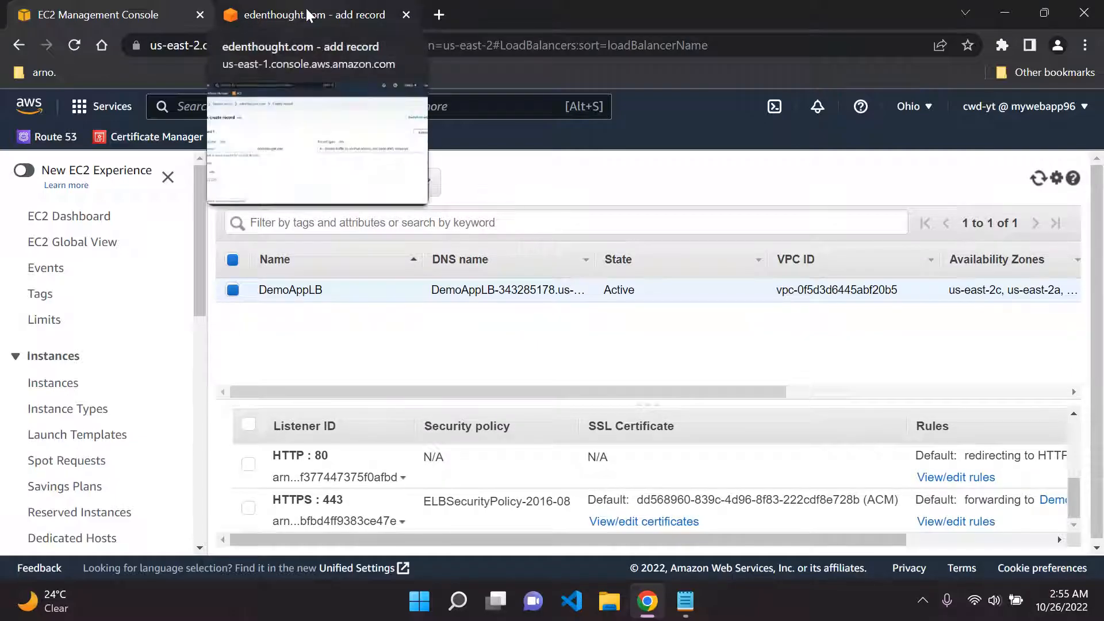
left_click(316, 12)
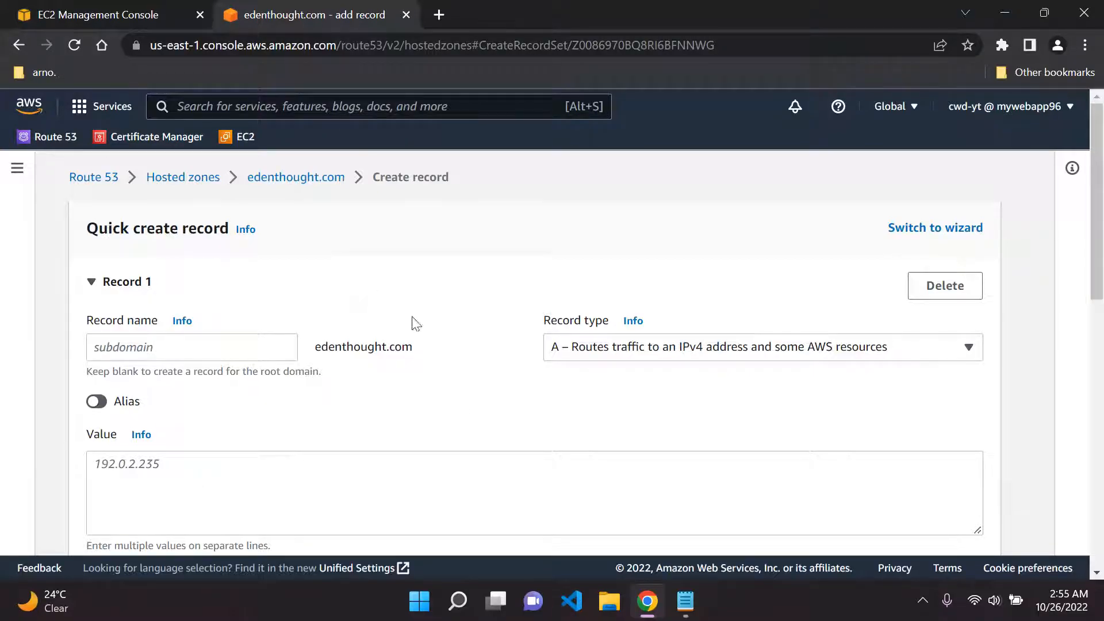
scroll(368, 321, "down", 1)
scroll(345, 351, "down", 3)
scroll(328, 372, "up", 4)
left_click(332, 301)
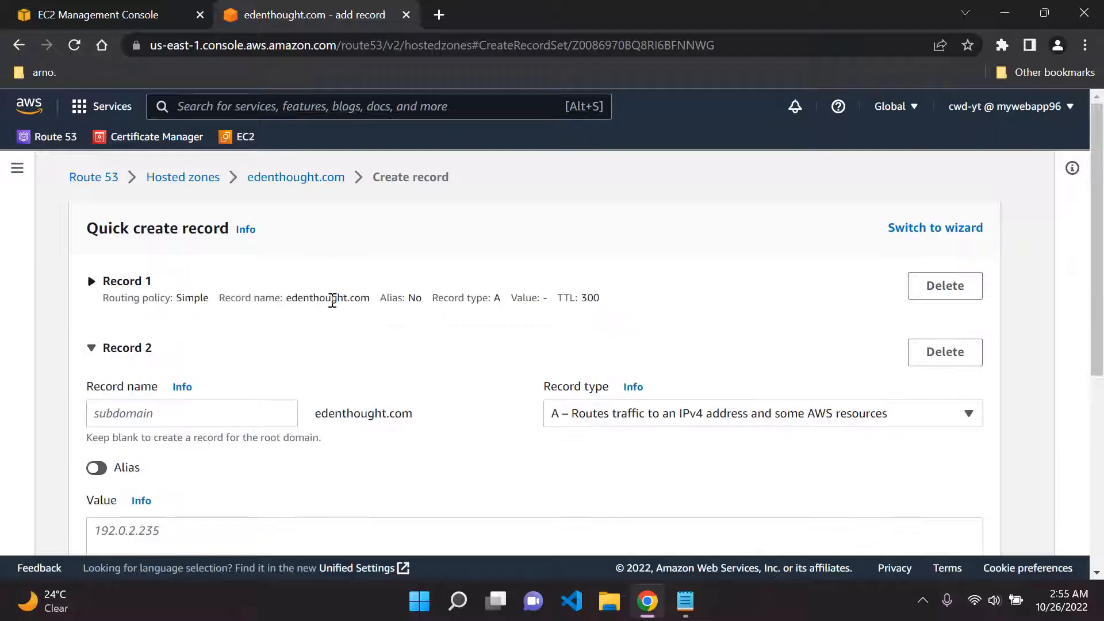
left_click(91, 281)
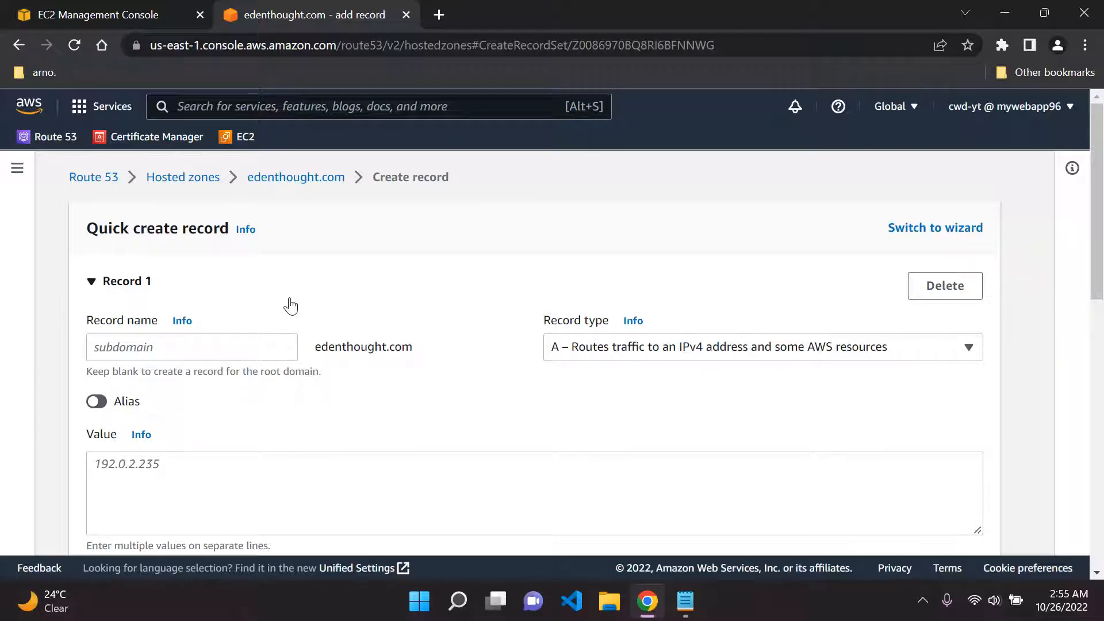
Examine the root domain beside the record name fields of Record 1 and Record 2.
left_click_drag(315, 347, 409, 348)
left_click(437, 334)
left_click_drag(316, 347, 378, 348)
double_click(393, 351)
left_click(430, 362)
scroll(377, 362, "down", 1)
scroll(377, 363, "down", 4)
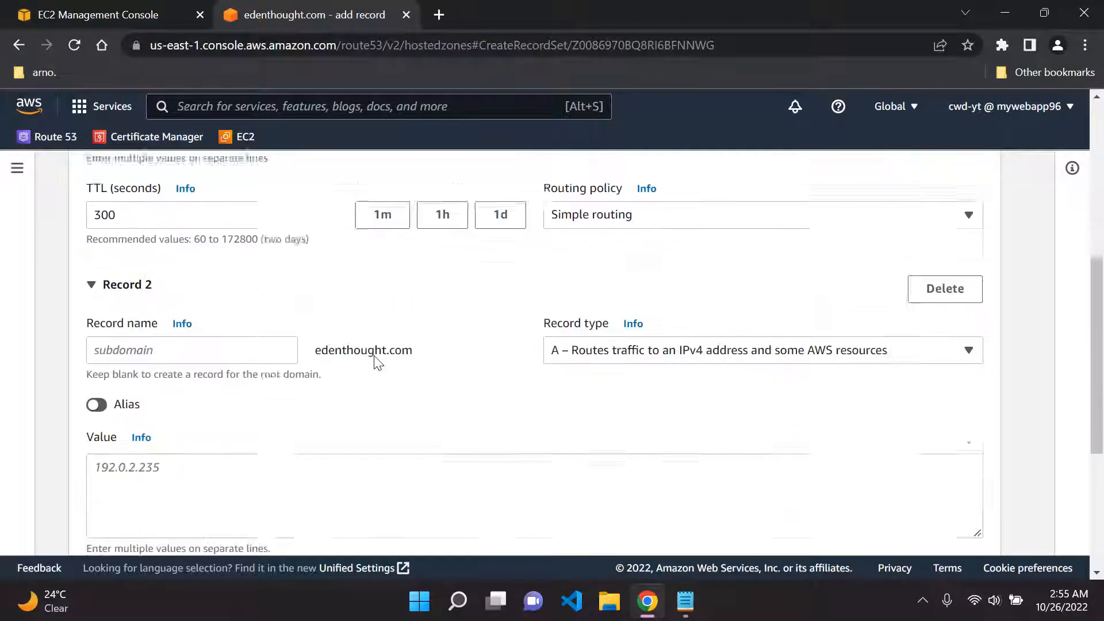
left_click_drag(315, 306, 434, 323)
left_click(436, 340)
scroll(293, 357, "up", 4)
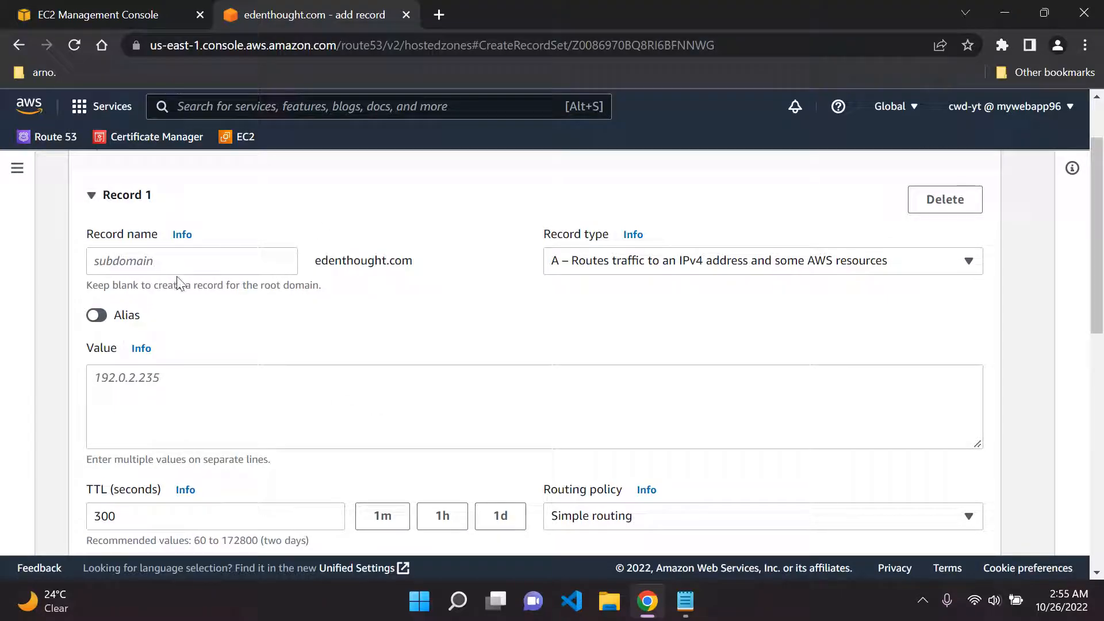
Compare the name fields of both records with the edenthought.com root domain, leaving Record 1's name blank.
scroll(434, 353, "up", 1)
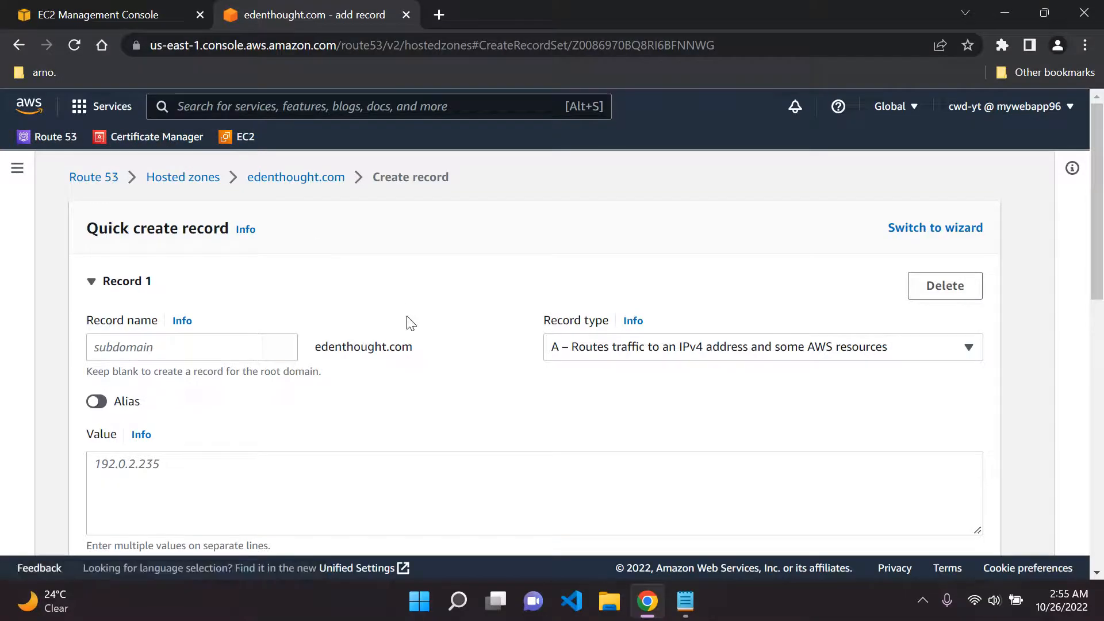
left_click_drag(312, 352, 444, 353)
left_click(316, 348)
left_click_drag(316, 352, 430, 356)
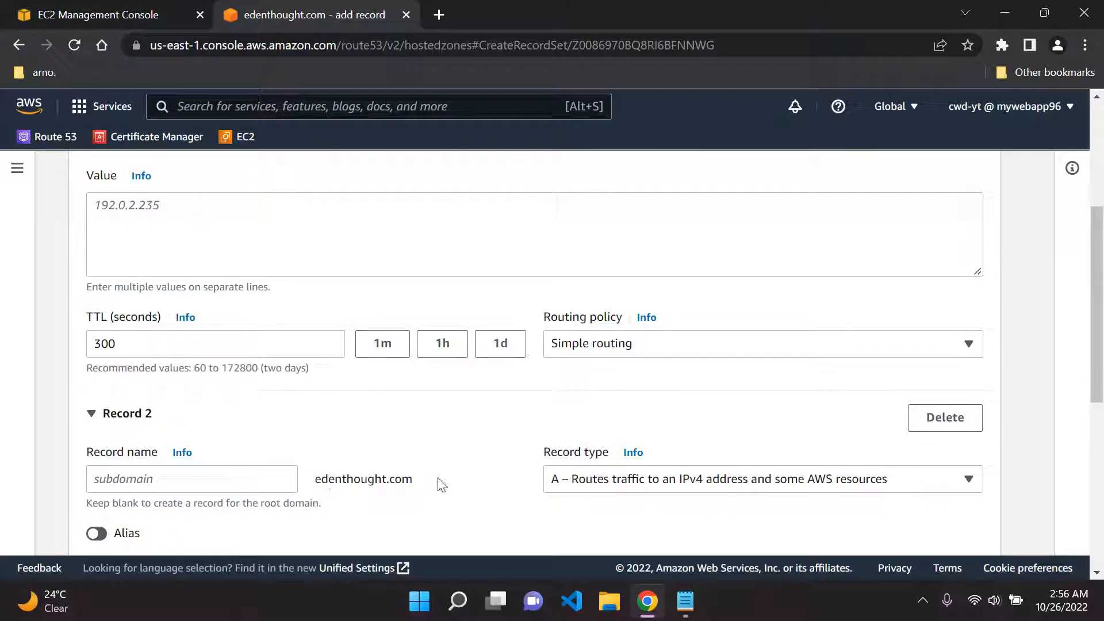
scroll(441, 484, "up", 4)
scroll(439, 478, "down", 2)
left_click(385, 314)
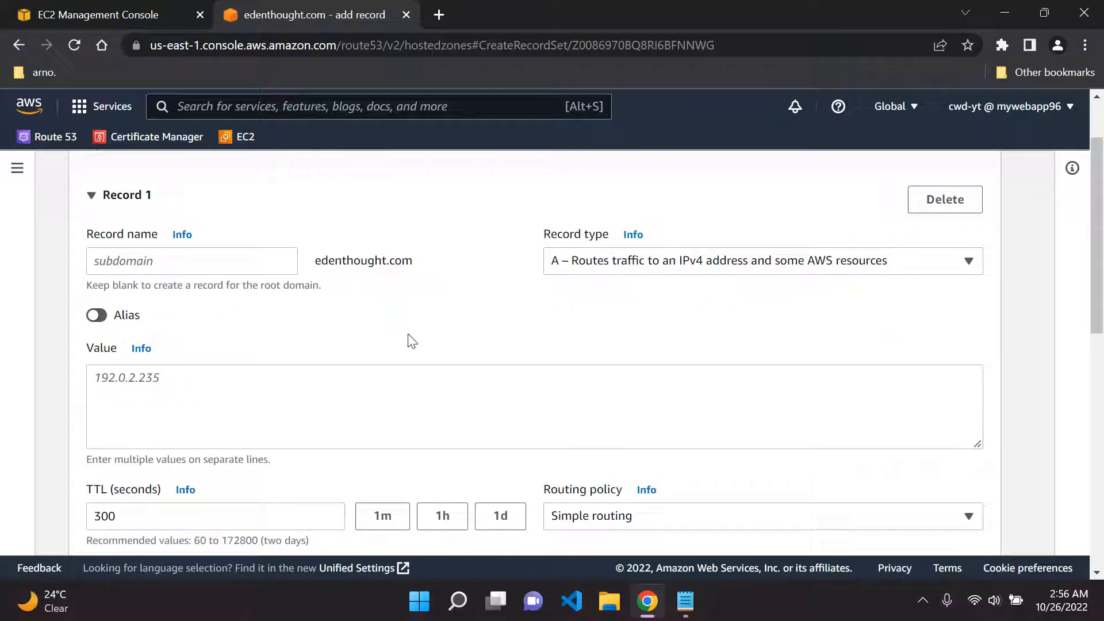
left_click_drag(315, 260, 420, 270)
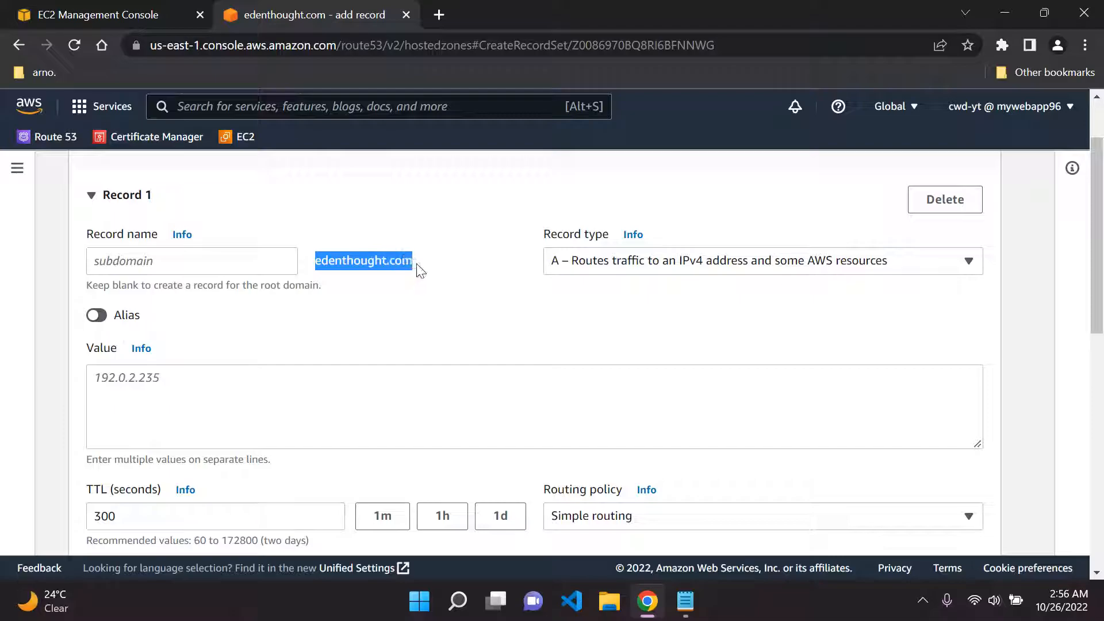
left_click(403, 258)
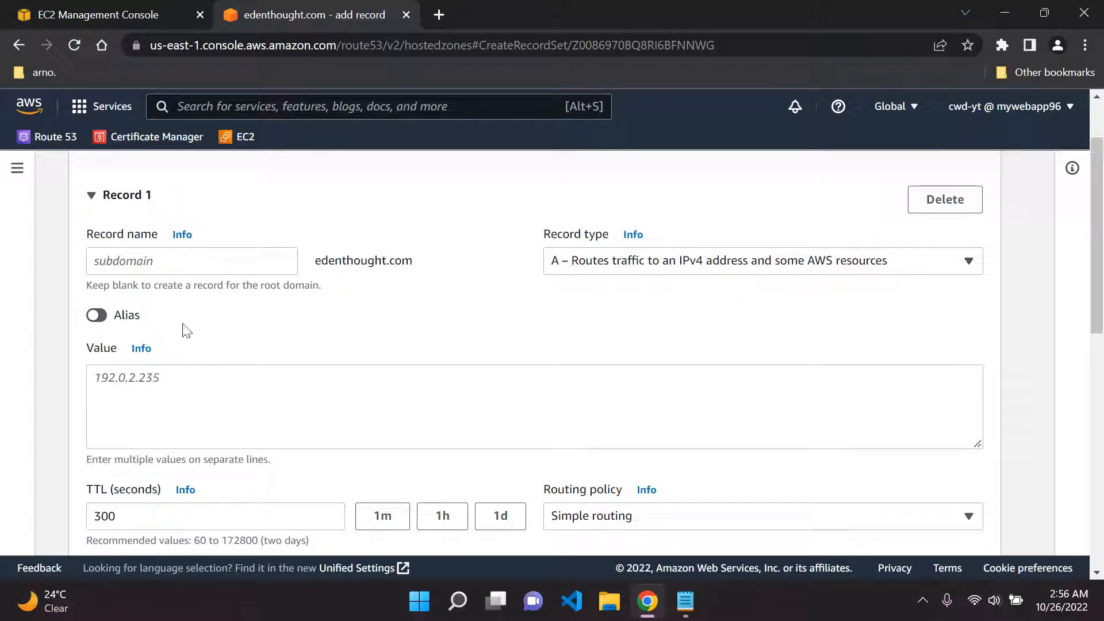
Turn on Alias for Record 1 and route its traffic through Alias to Application and Classic Load Balancer.
left_click(98, 316)
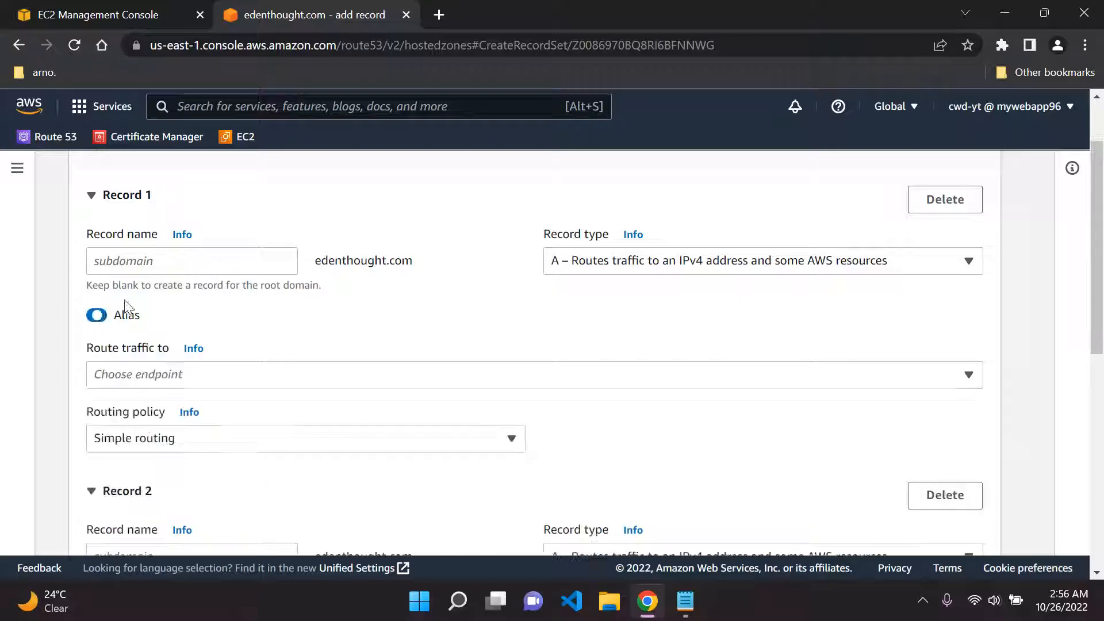
scroll(241, 328, "down", 1)
left_click(248, 289)
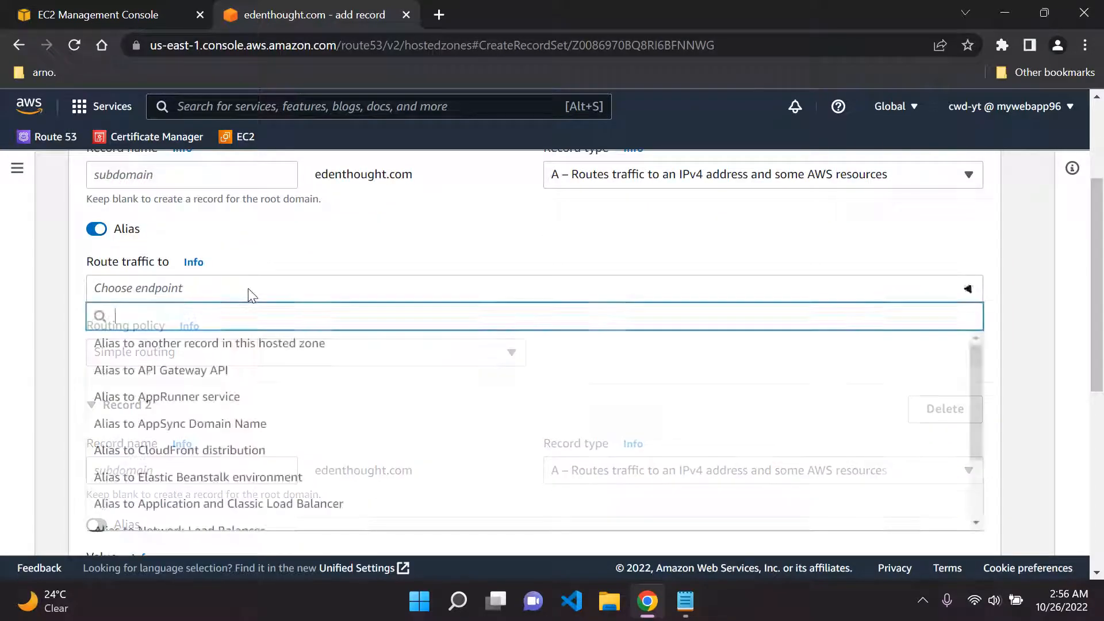
scroll(247, 395, "down", 2)
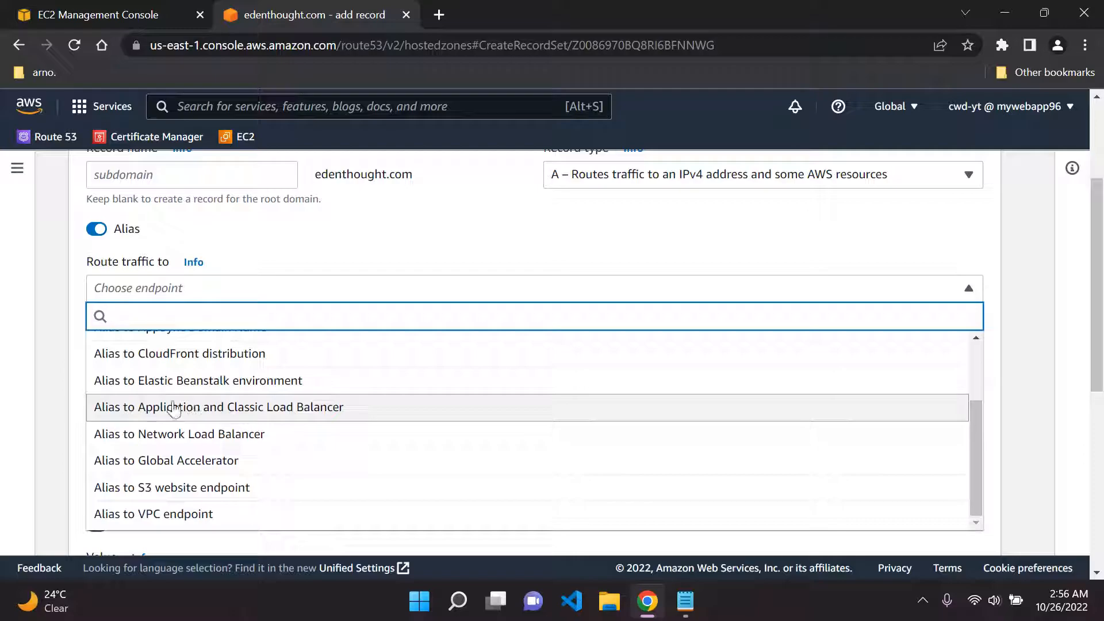
left_click(295, 402)
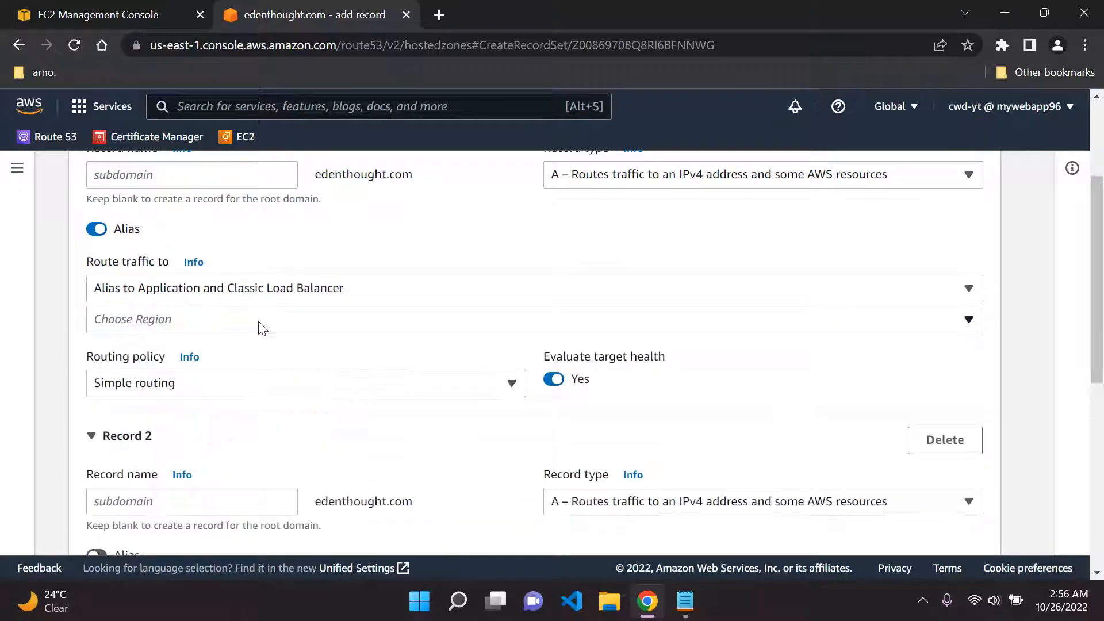
Check the load balancer's region in the EC2 console and set Record 1's region to US East (Ohio) [us-east-2].
left_click(62, 6)
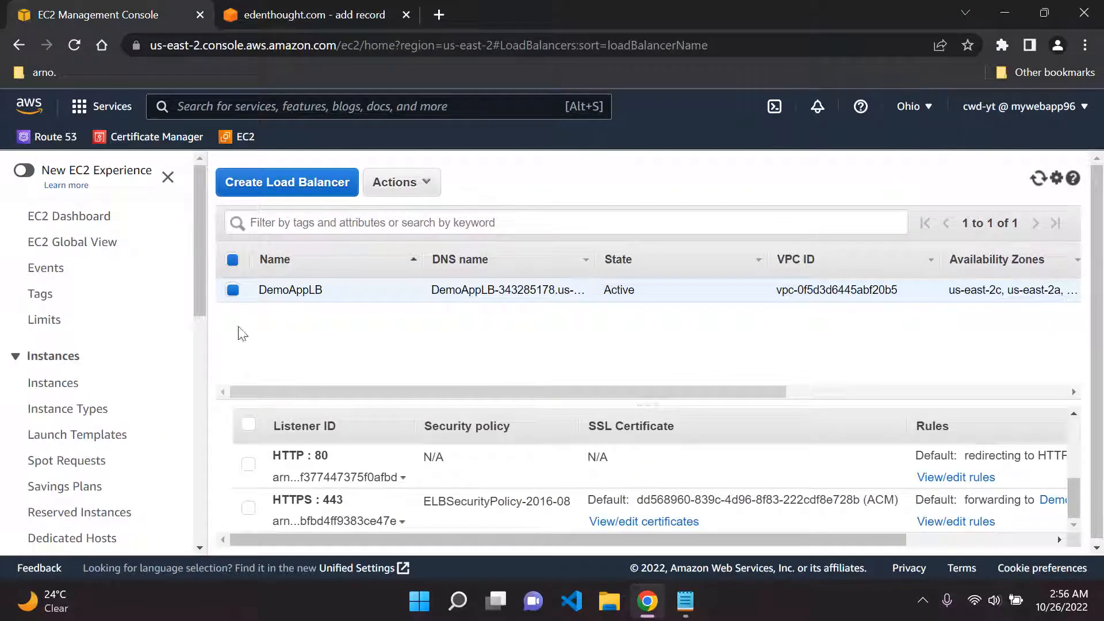
left_click(913, 110)
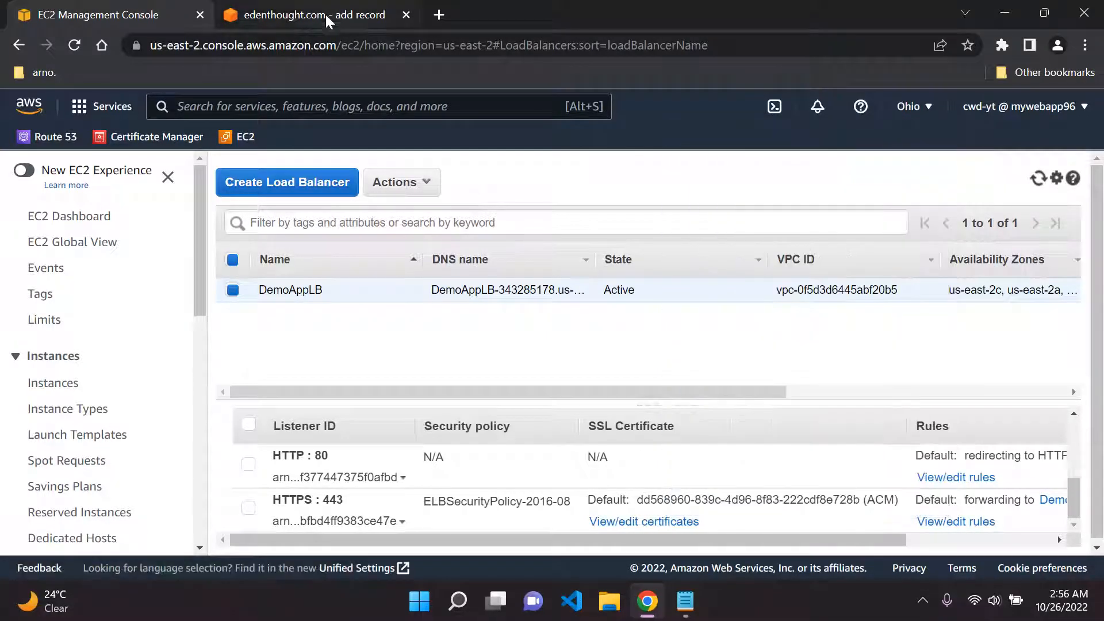
left_click(326, 15)
left_click(230, 322)
scroll(262, 428, "down", 8)
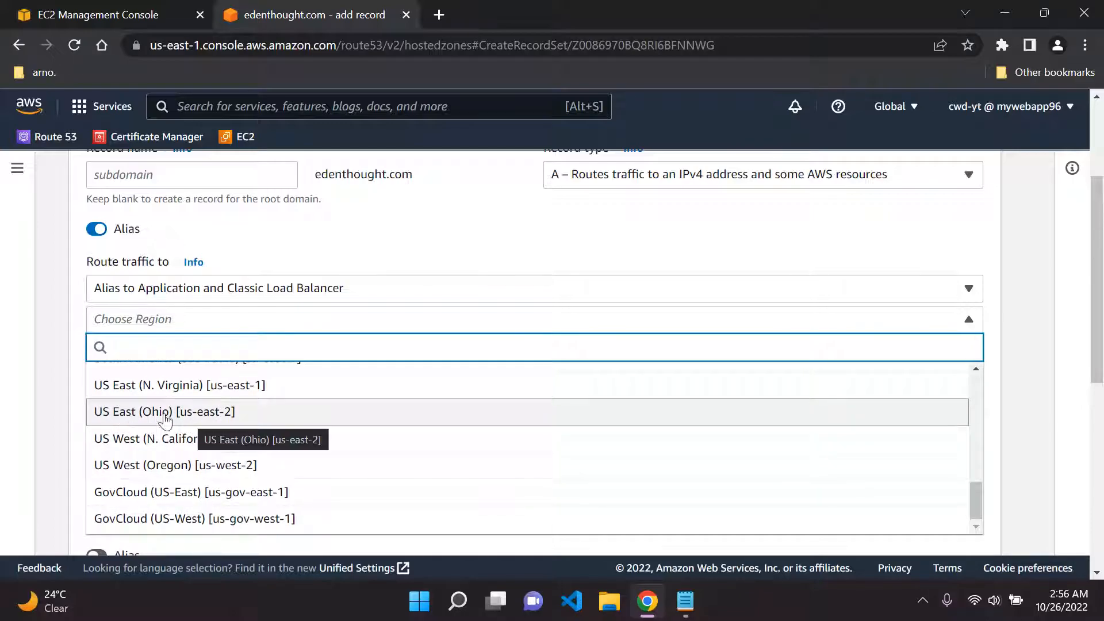
left_click(191, 425)
scroll(285, 337, "down", 1)
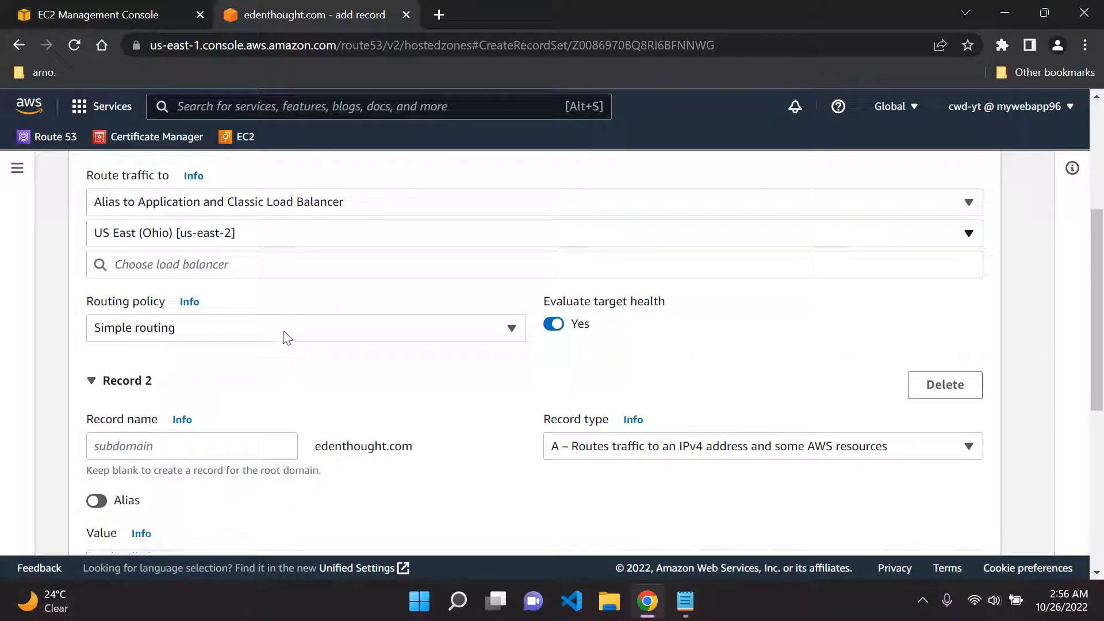
Choose dualstack.DemoAppLB-343285178.us-east-2.elb.amazonaws.com as Record 1's load balancer, checking it against DemoAppLB's DNS name in the EC2 console.
left_click(278, 264)
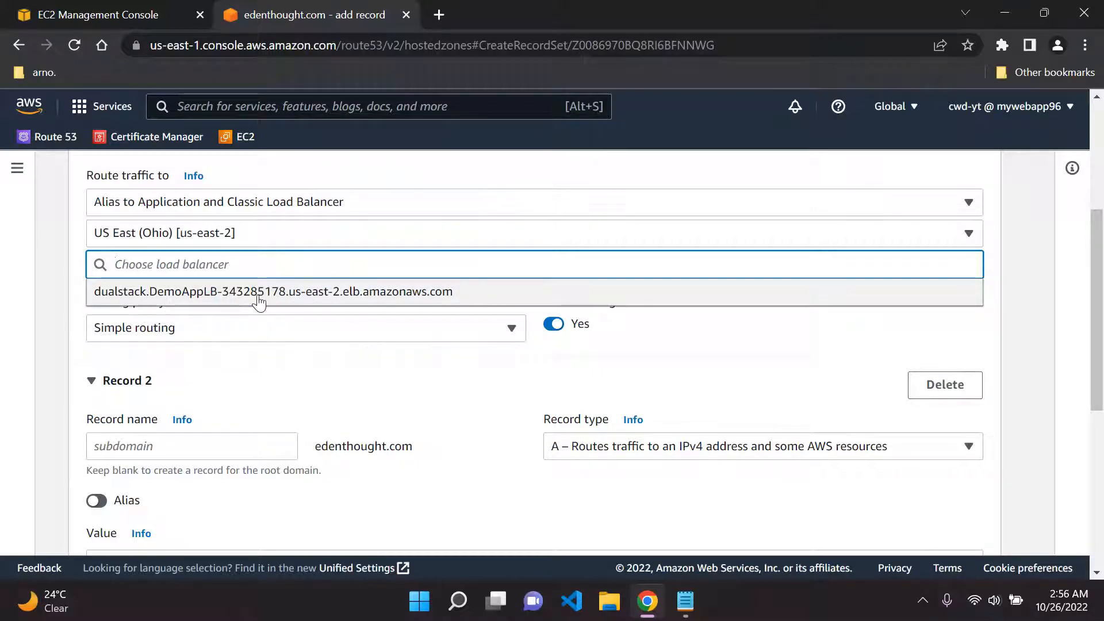
left_click(253, 300)
left_click(105, 2)
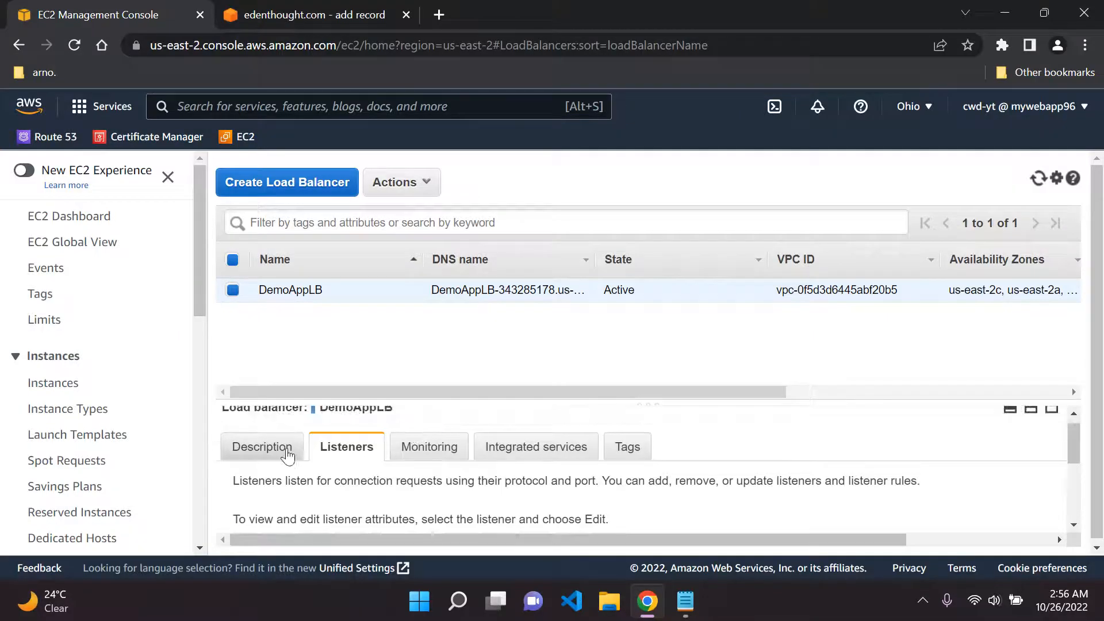
left_click(290, 449)
scroll(458, 471, "down", 1)
left_click_drag(446, 483, 464, 486)
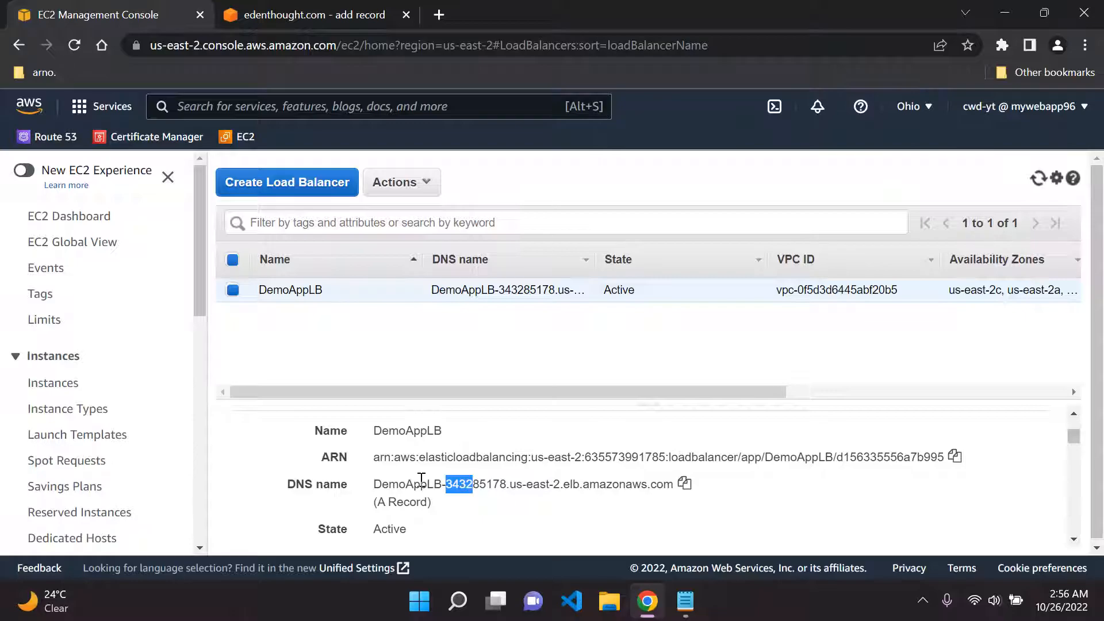
scroll(457, 444, "up", 6)
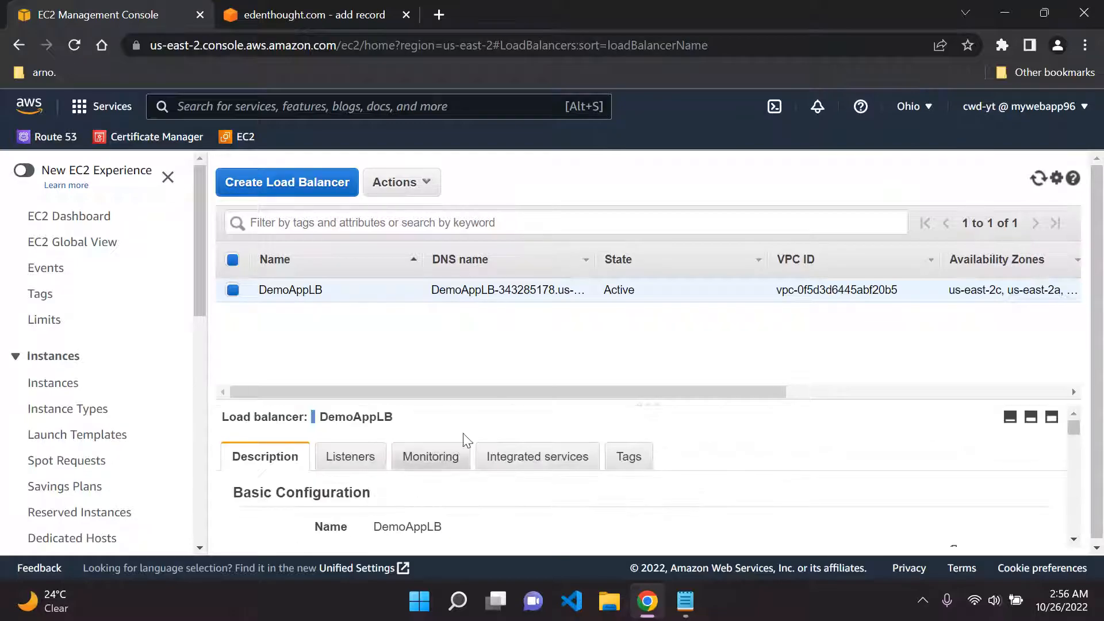
left_click(305, 15)
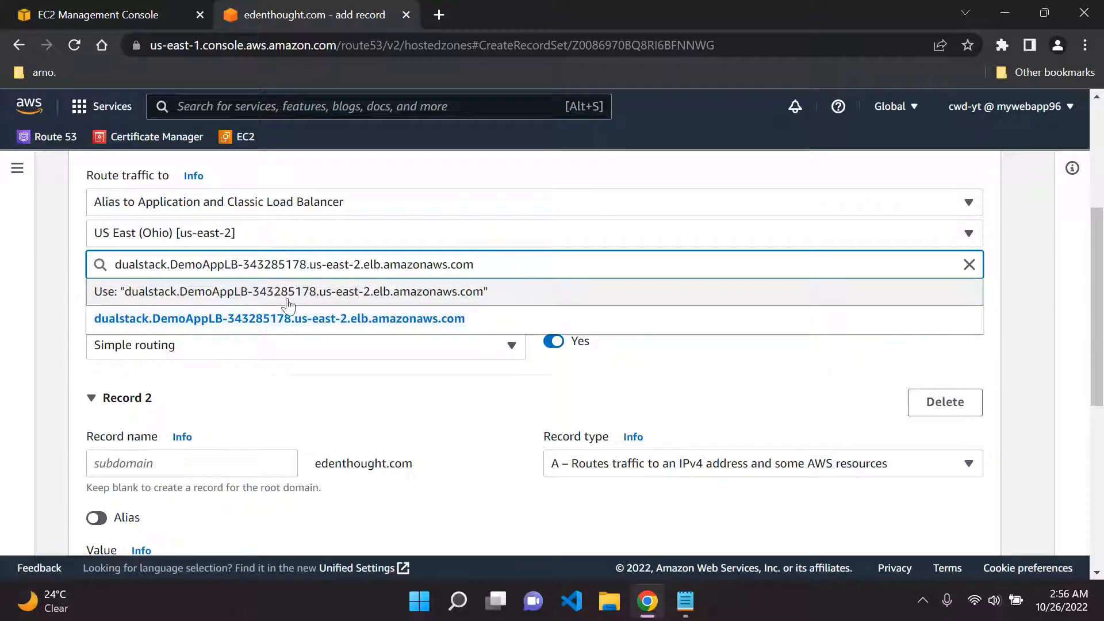
left_click(321, 295)
left_click(315, 298)
scroll(333, 294, "up", 3)
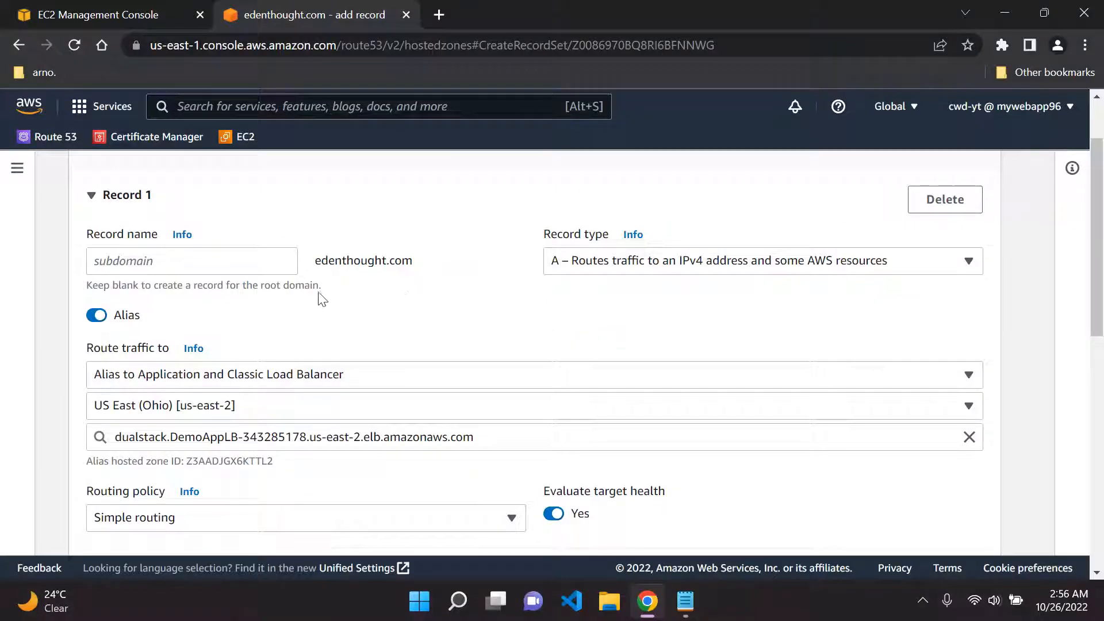
Name Record 2 www under edenthought.com, keeping Record 1 for the root domain.
left_click_drag(316, 266, 414, 264)
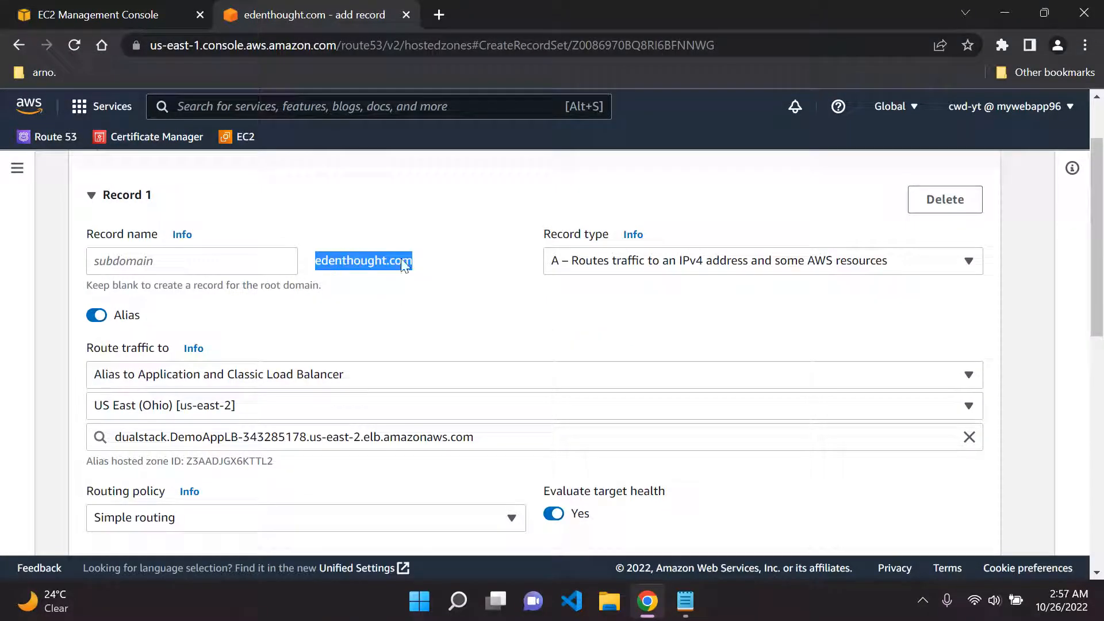
left_click(345, 267)
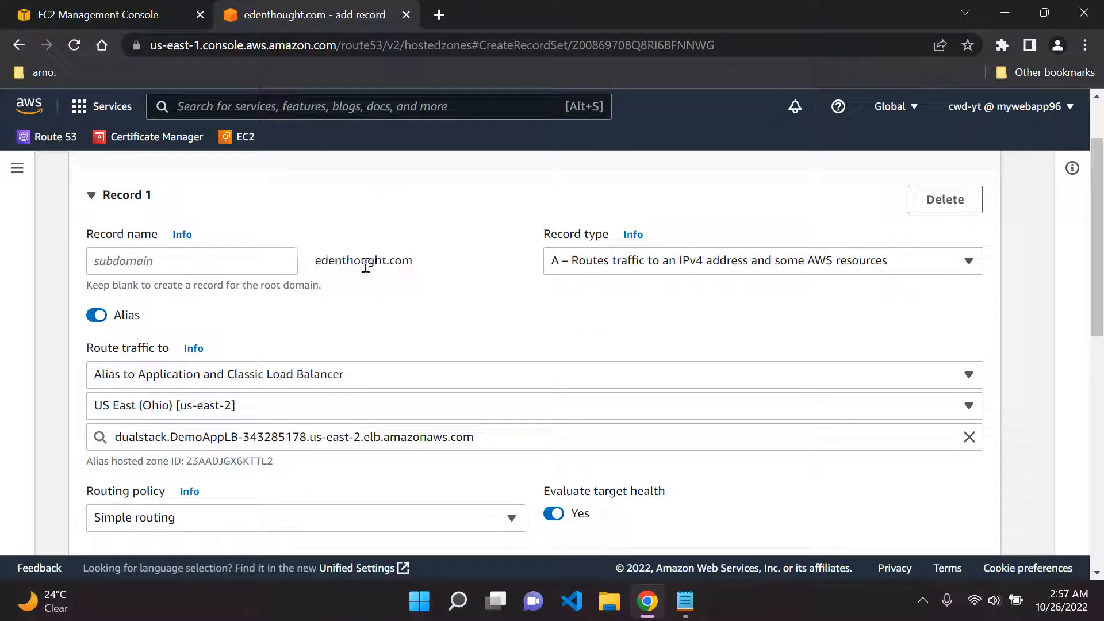
scroll(402, 288, "down", 1)
scroll(412, 297, "down", 4)
left_click(233, 293)
type("www")
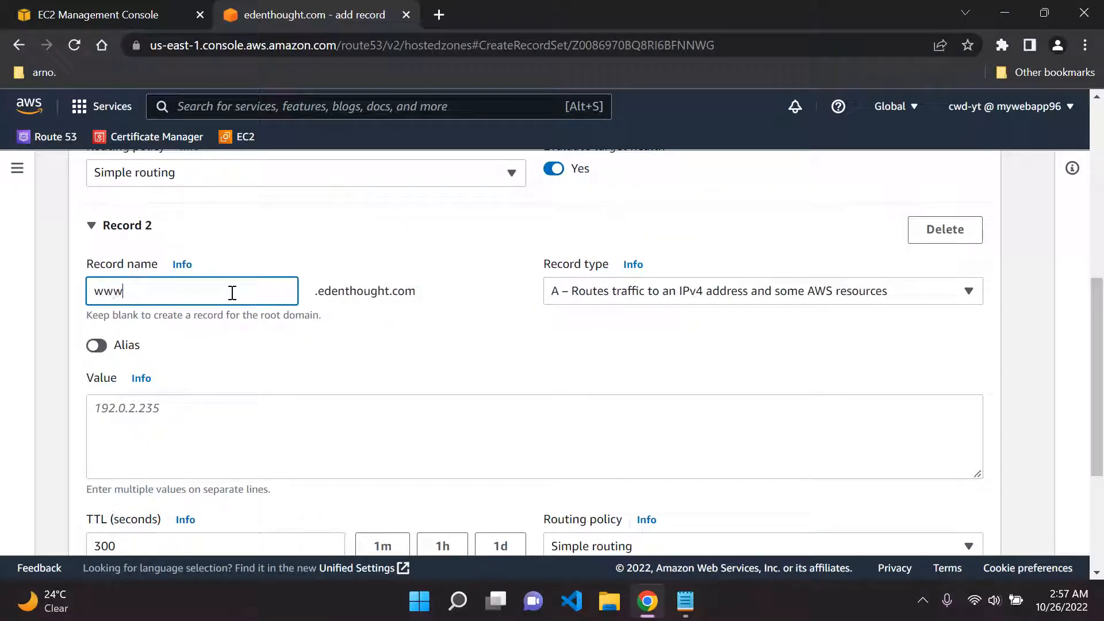
left_click(318, 290)
left_click(444, 288)
left_click_drag(324, 292, 385, 291)
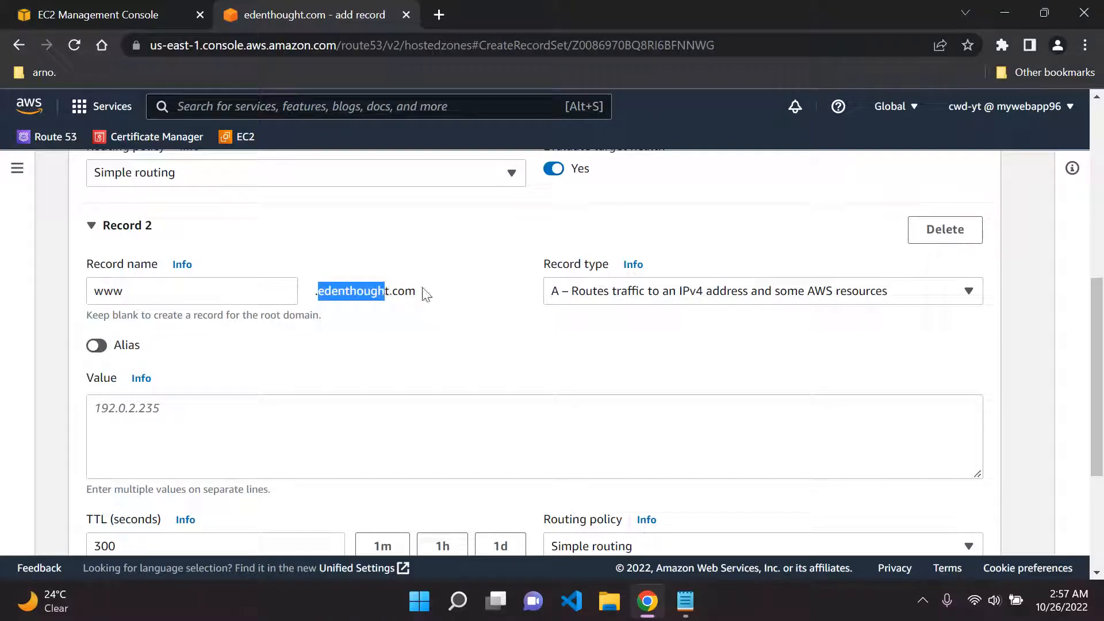
Turn on Alias for Record 2 and route its traffic through Alias to Application and Classic Load Balancer.
left_click(91, 346)
scroll(322, 335, "down", 2)
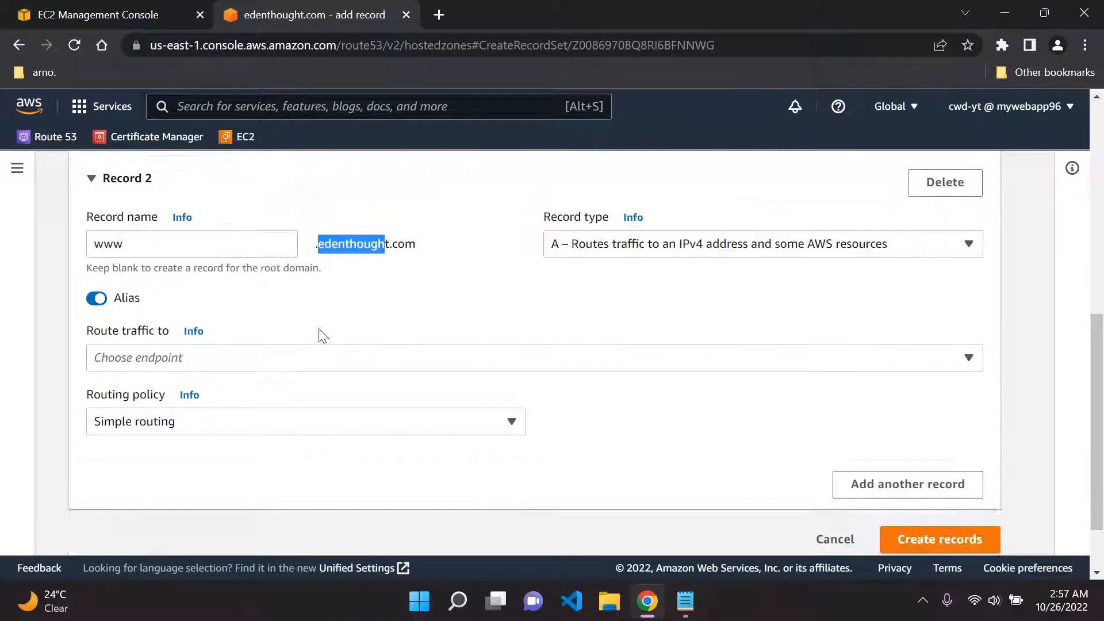
left_click(268, 323)
scroll(266, 452, "down", 3)
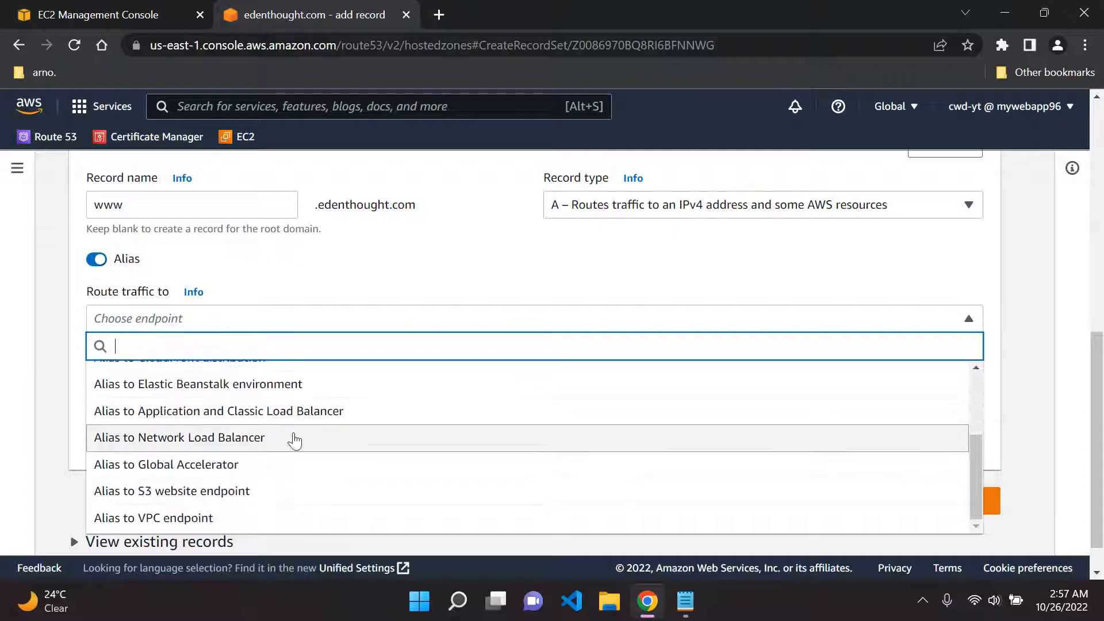
left_click(300, 417)
scroll(308, 360, "down", 1)
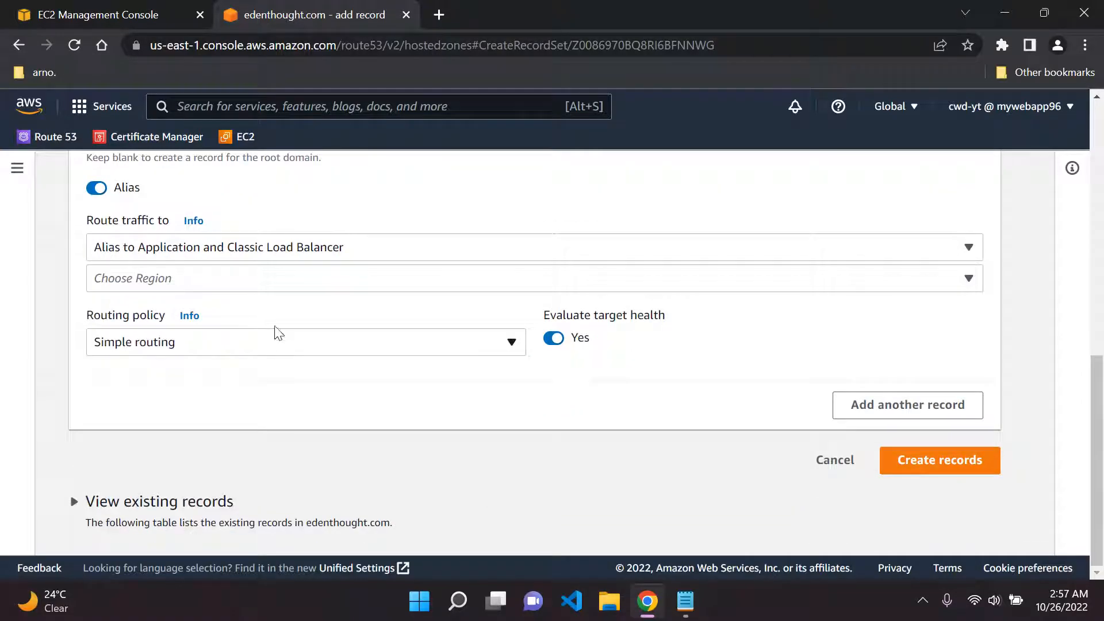
Set Record 2's region to US East (Ohio) [us-east-2] and its load balancer to dualstack.DemoAppLB-343285178.us-east-2.elb.amazonaws.com.
left_click(248, 288)
scroll(247, 415, "down", 5)
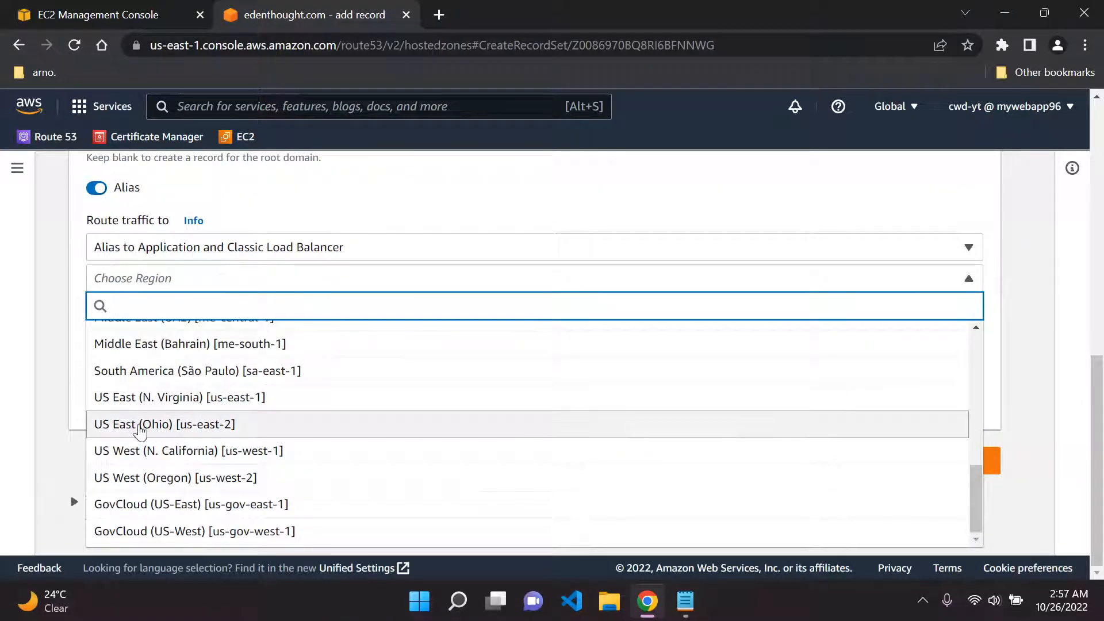
left_click(226, 434)
left_click(274, 315)
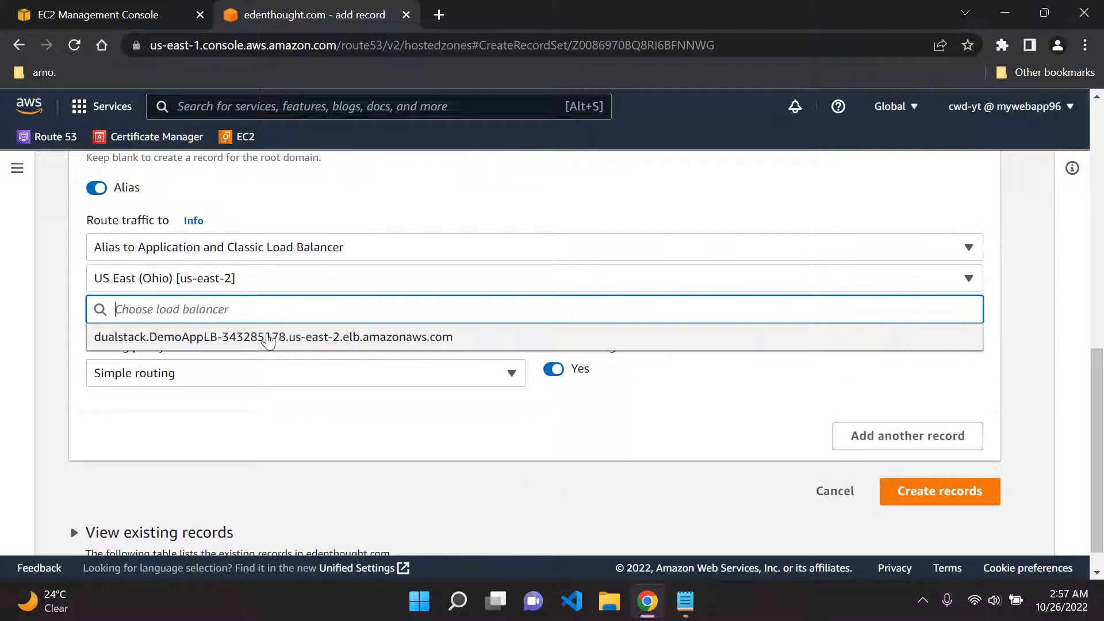
left_click(269, 336)
scroll(342, 362, "up", 3)
left_click(439, 374)
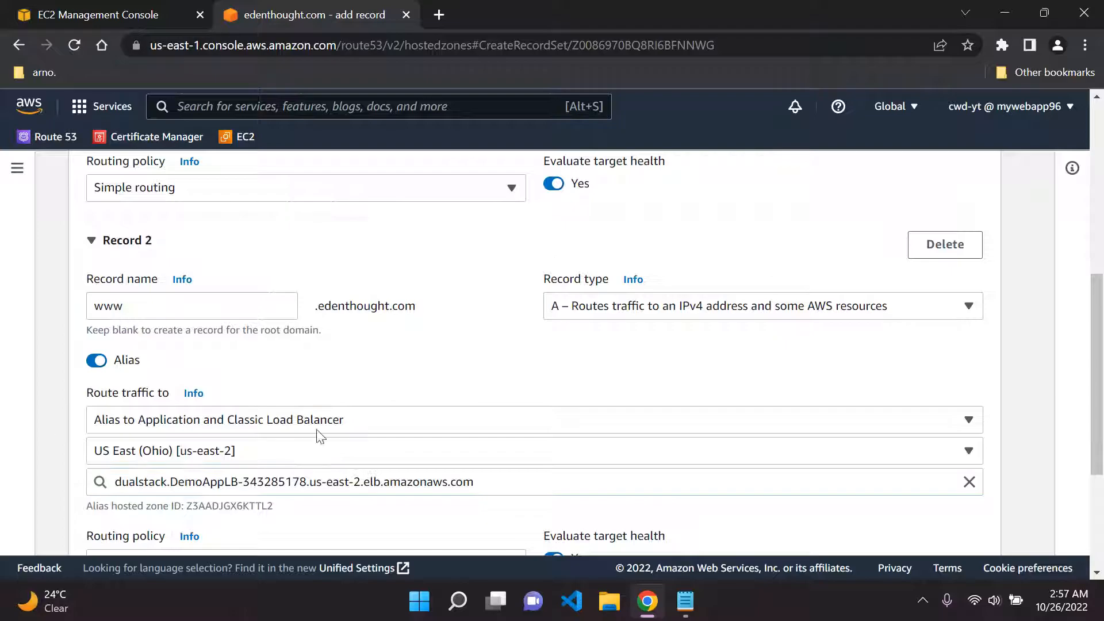
Review the domain names and alias targets of the root and www record entries.
scroll(339, 350, "up", 8)
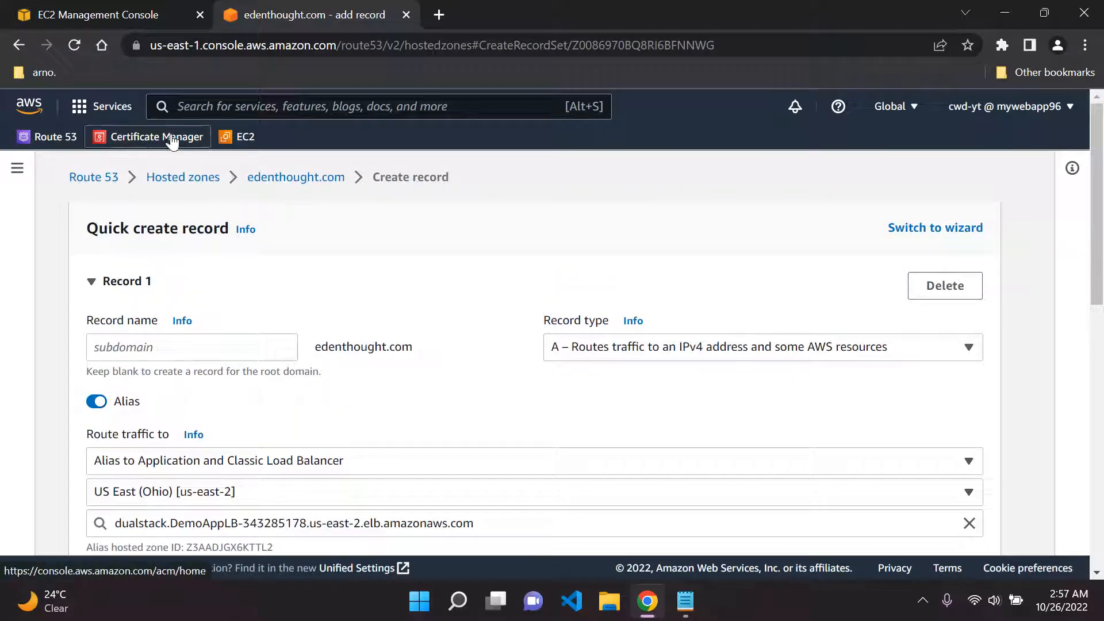
scroll(365, 320, "down", 1)
left_click_drag(315, 261, 415, 262)
scroll(333, 291, "down", 3)
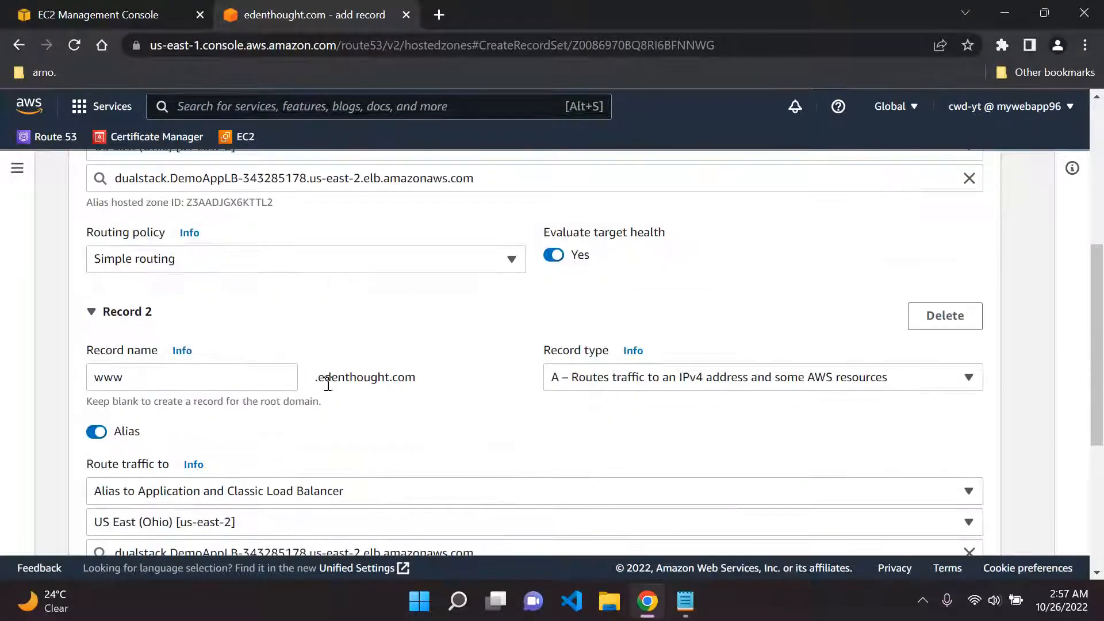
left_click_drag(316, 379, 408, 380)
left_click(439, 373)
scroll(440, 374, "down", 3)
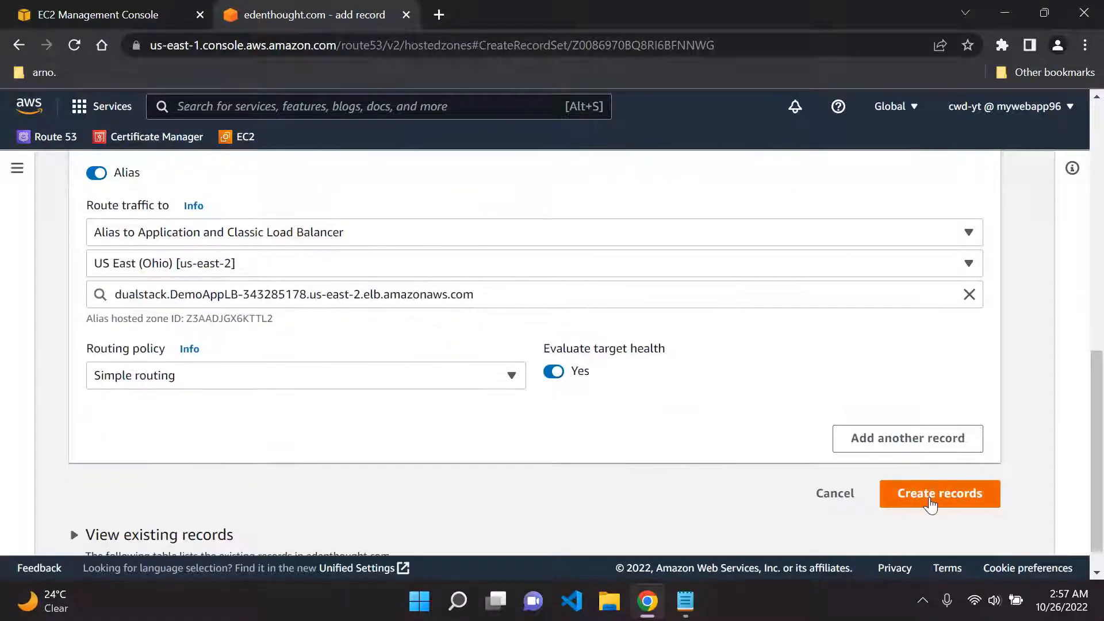
Create both records, dismiss the notification and switch back to DemoAppLB in the EC2 console.
left_click(932, 498)
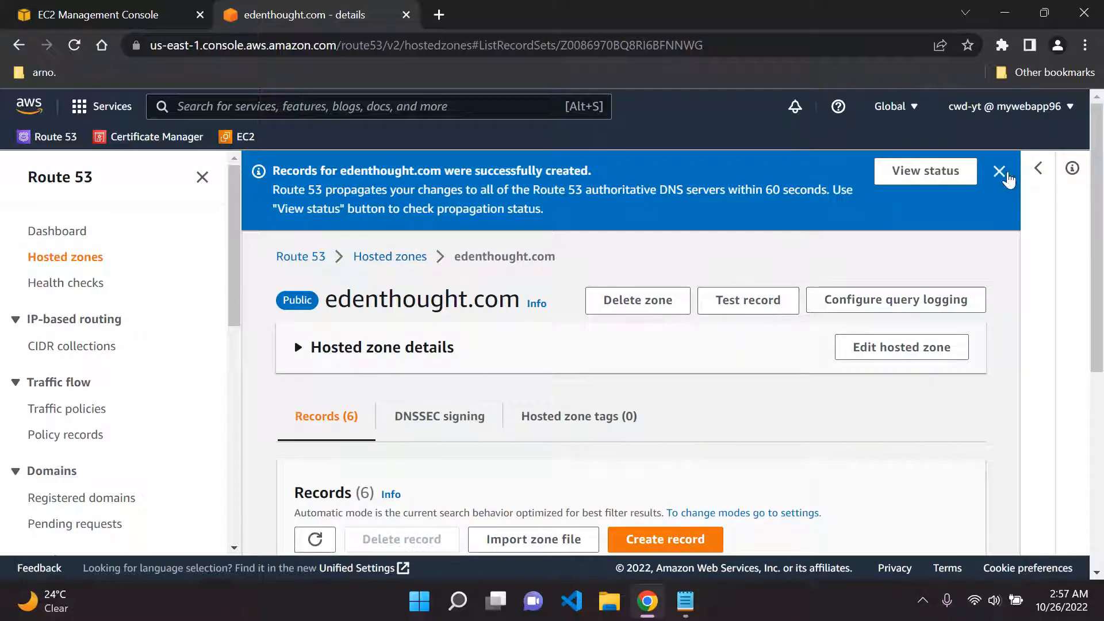
left_click(1000, 171)
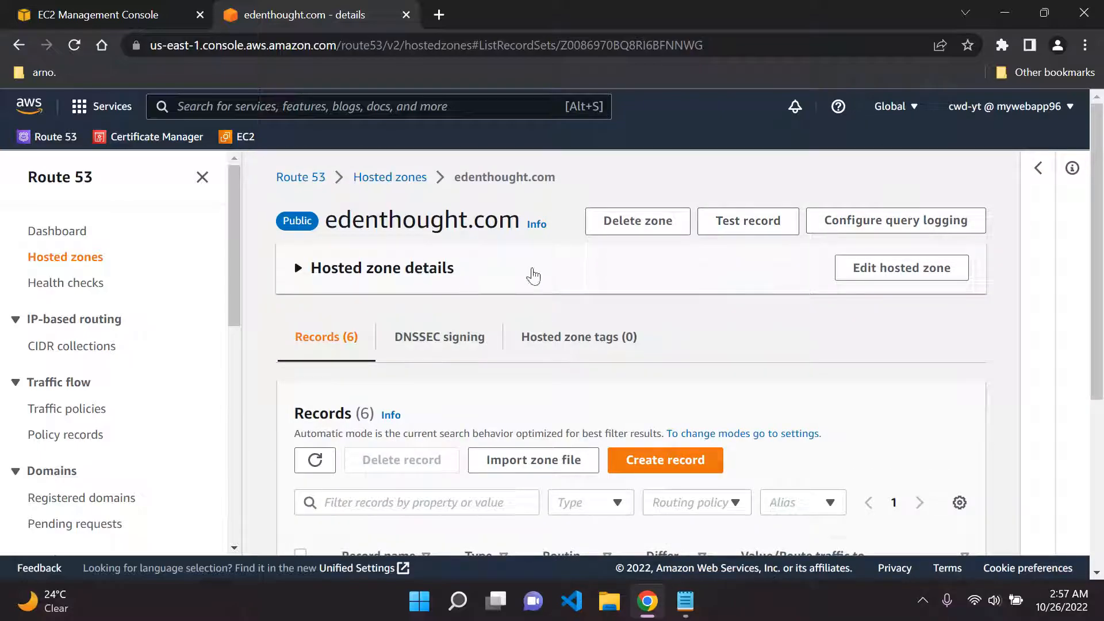
left_click(97, 14)
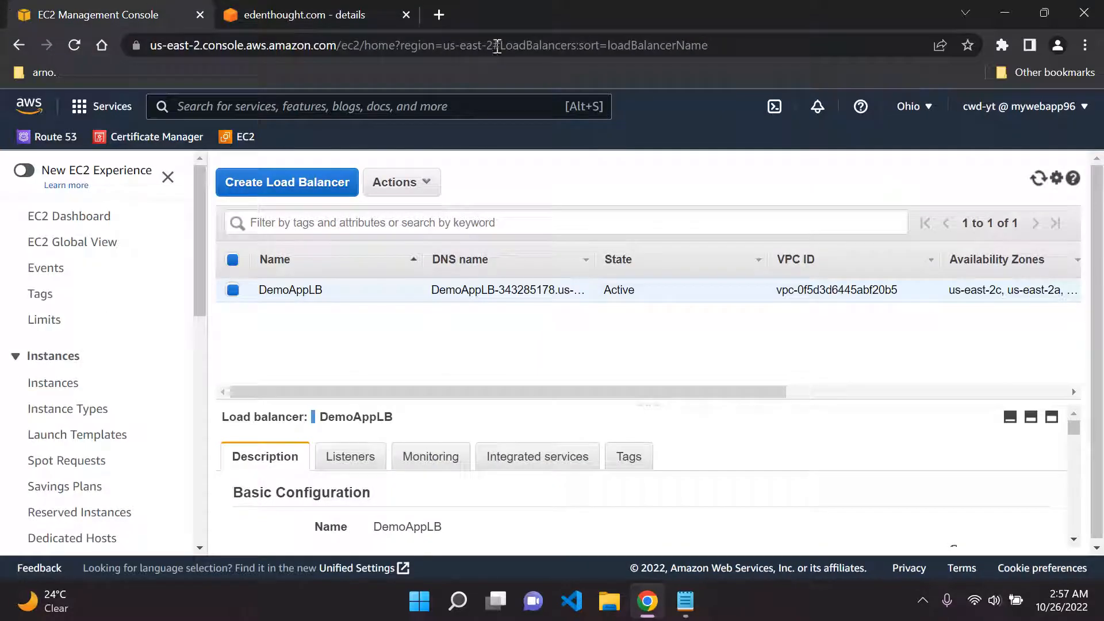
Refresh the load balancer list, check the edenthought.com hosted zone and return to the load balancers.
left_click(1039, 178)
left_click(310, 14)
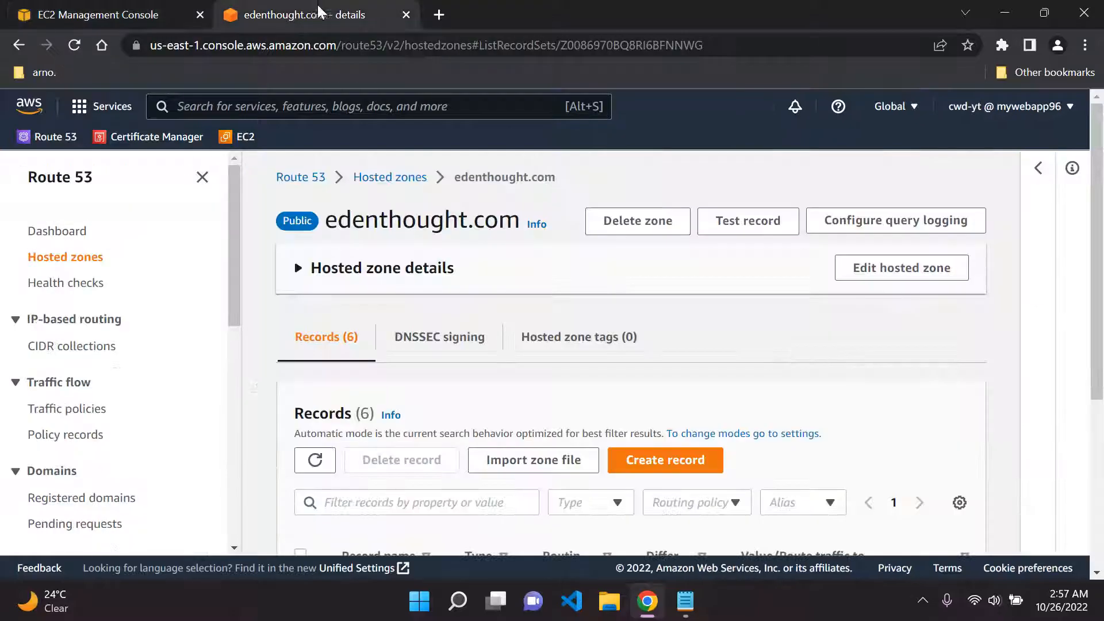
left_click(104, 14)
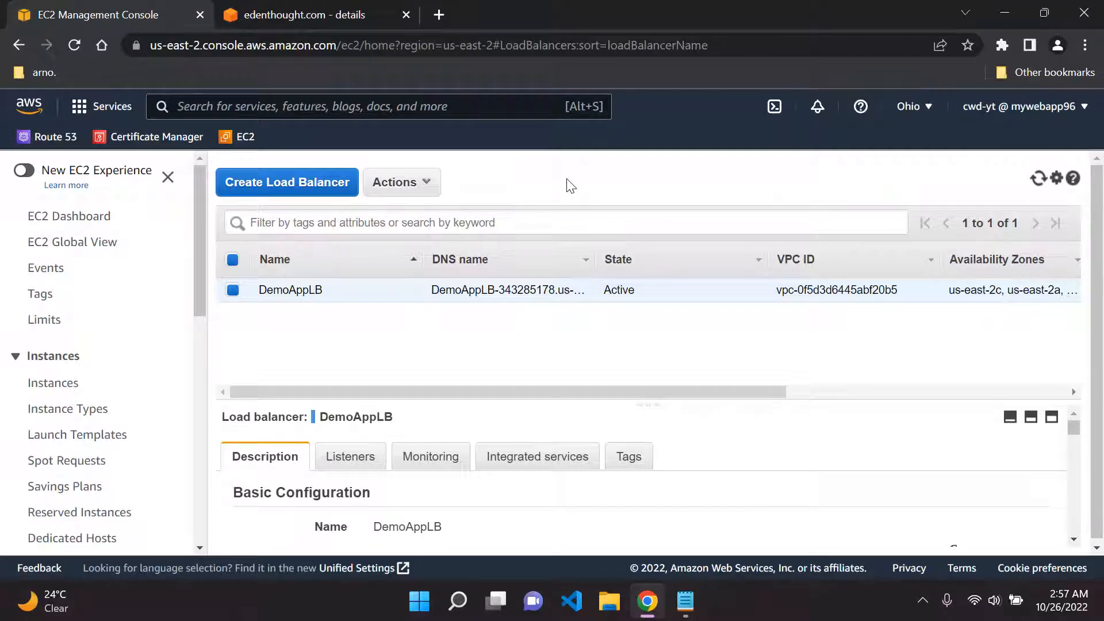
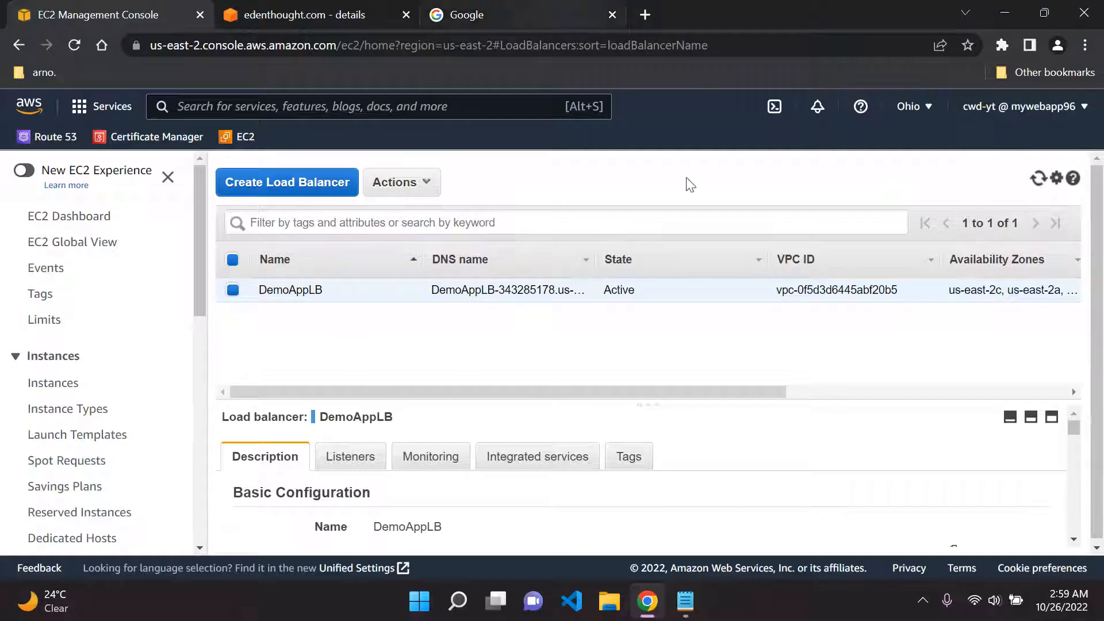
left_click(685, 601)
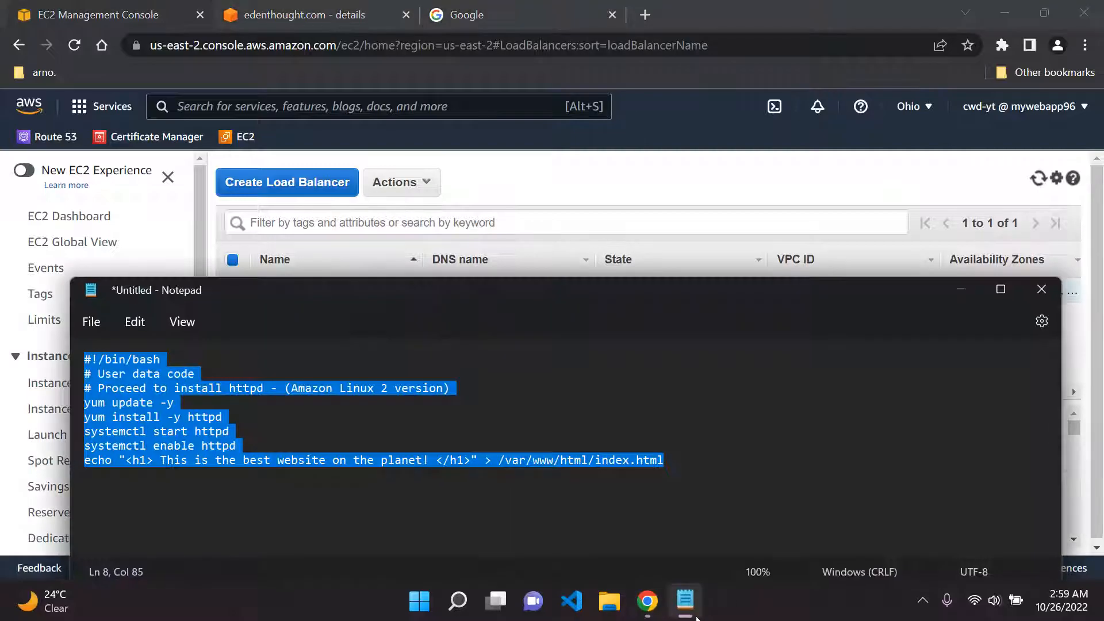
left_click_drag(577, 300, 616, 189)
left_click(719, 380)
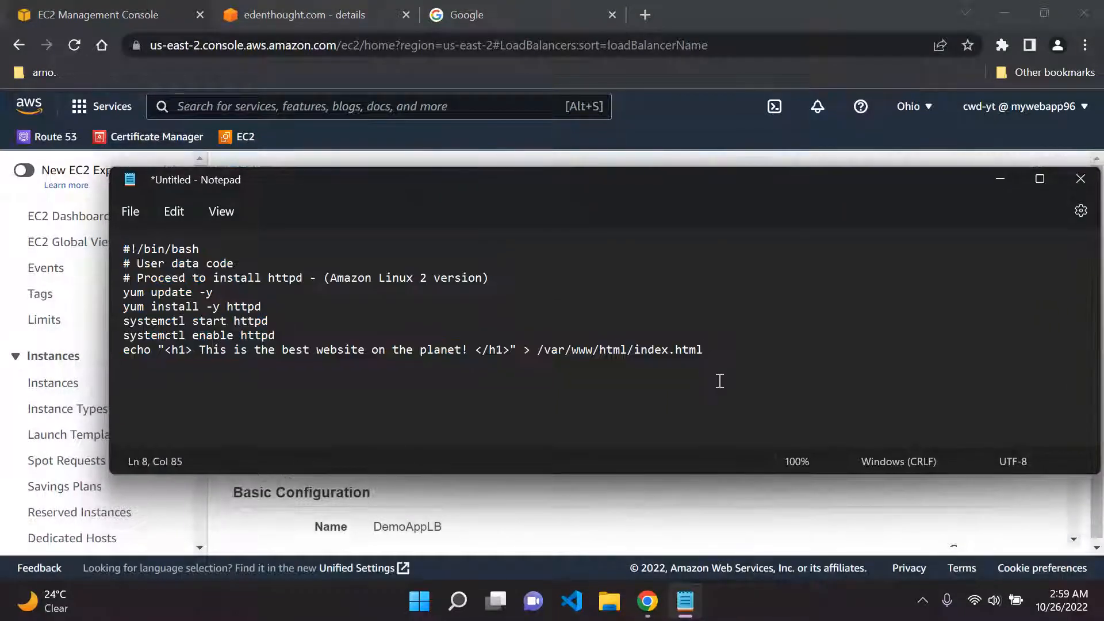
key("Return")
key("Return")
type("edenthought.com")
key("Return")
type("www.edenthought.com")
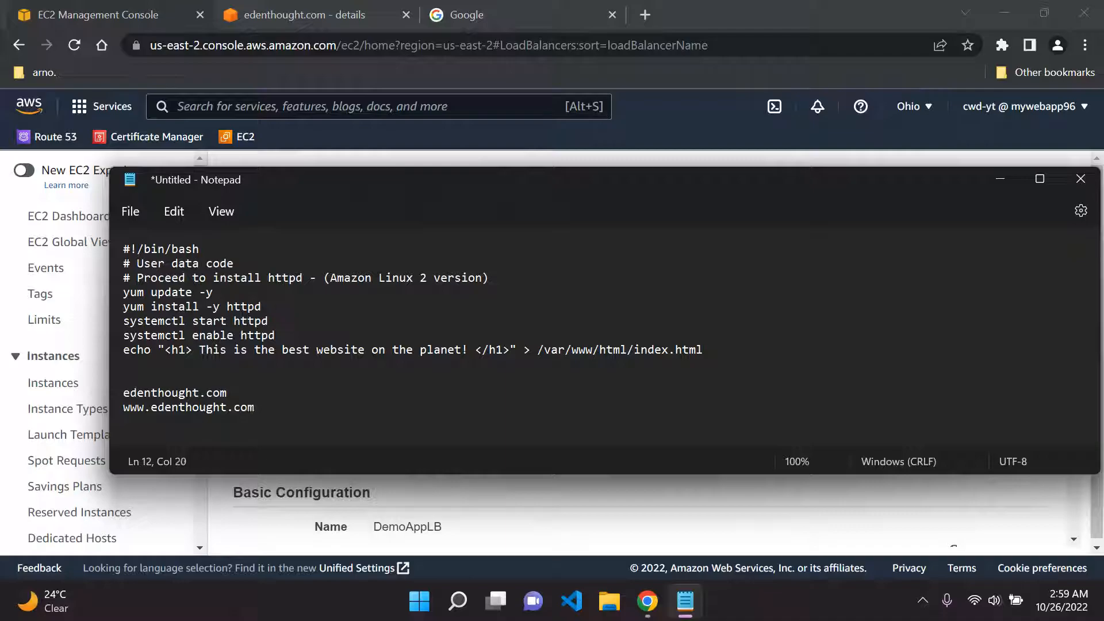
Copy edenthought.com from the notes and load it in the browser's Google tab.
left_click_drag(262, 394, 68, 393)
key("ctrl+c")
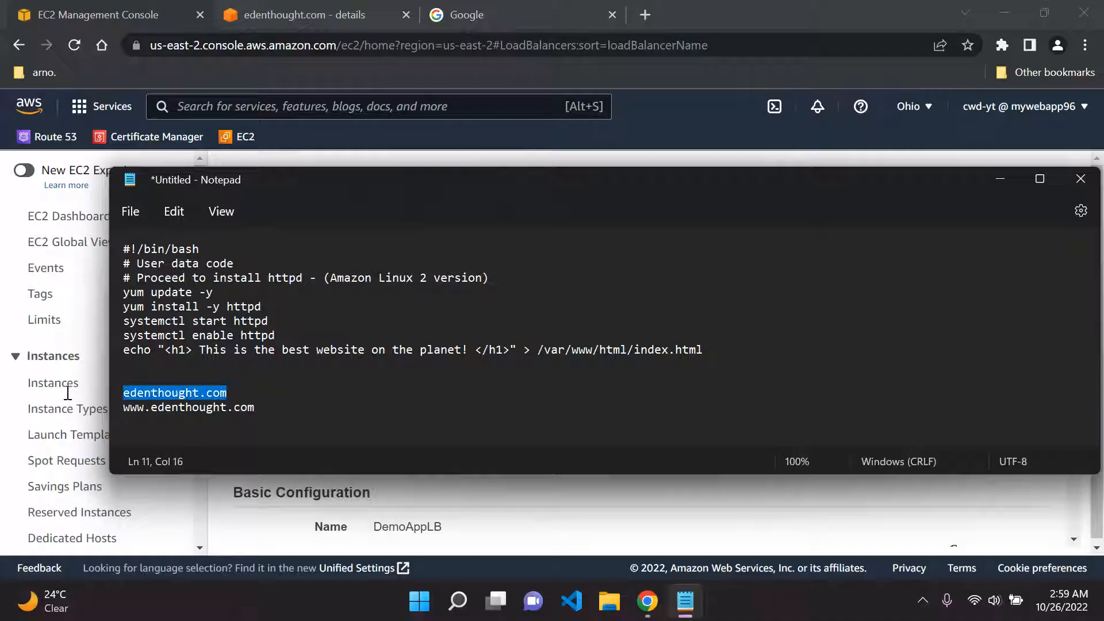
left_click(1001, 180)
left_click(509, 11)
left_click(477, 39)
key("BackSpace")
key("ctrl+v")
key("Return")
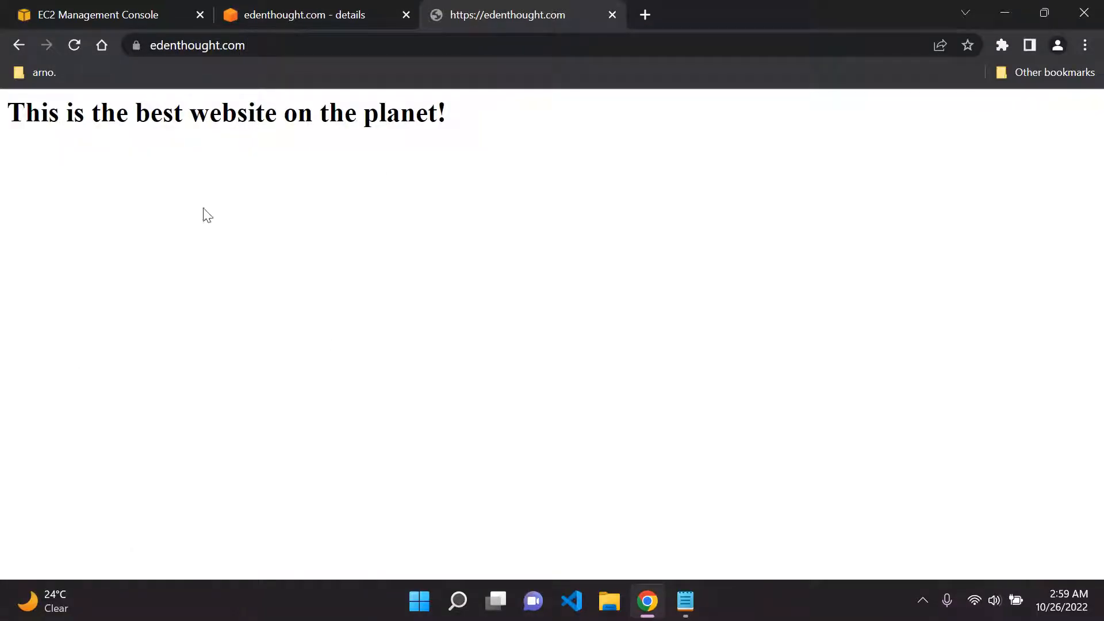
left_click_drag(2, 119, 495, 121)
left_click(497, 127)
left_click(288, 45)
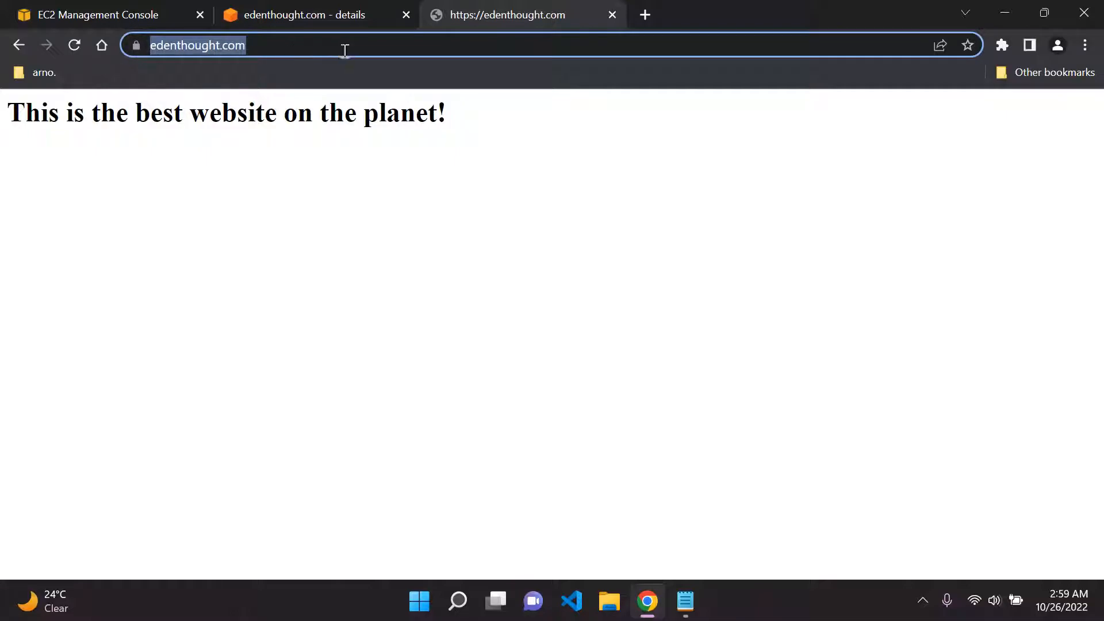
double_click(344, 50)
left_click(325, 47)
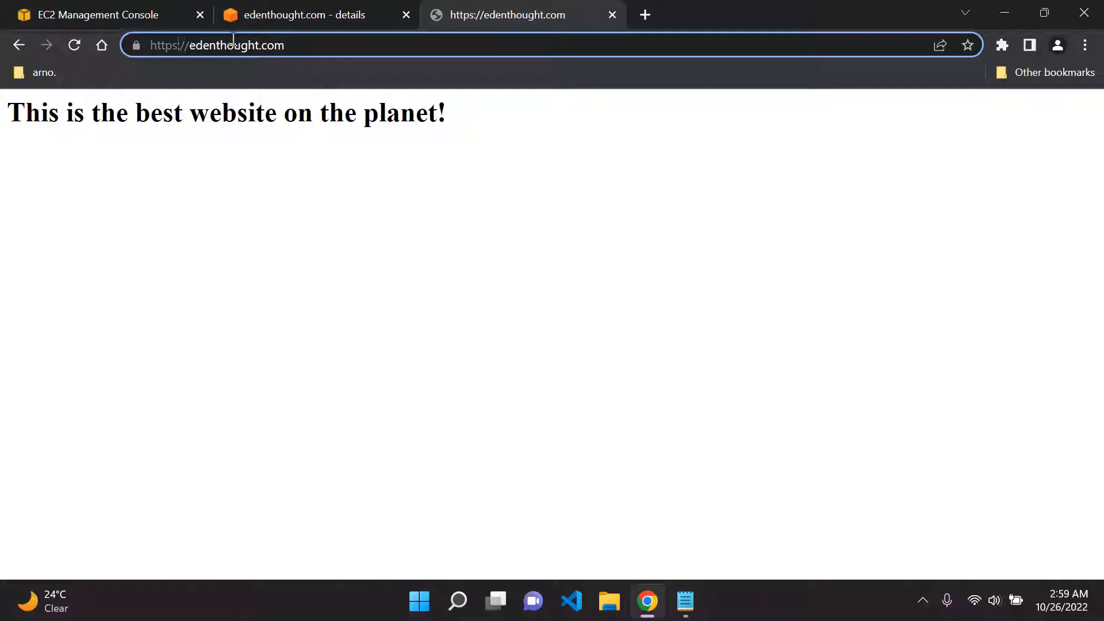
key("BackSpace")
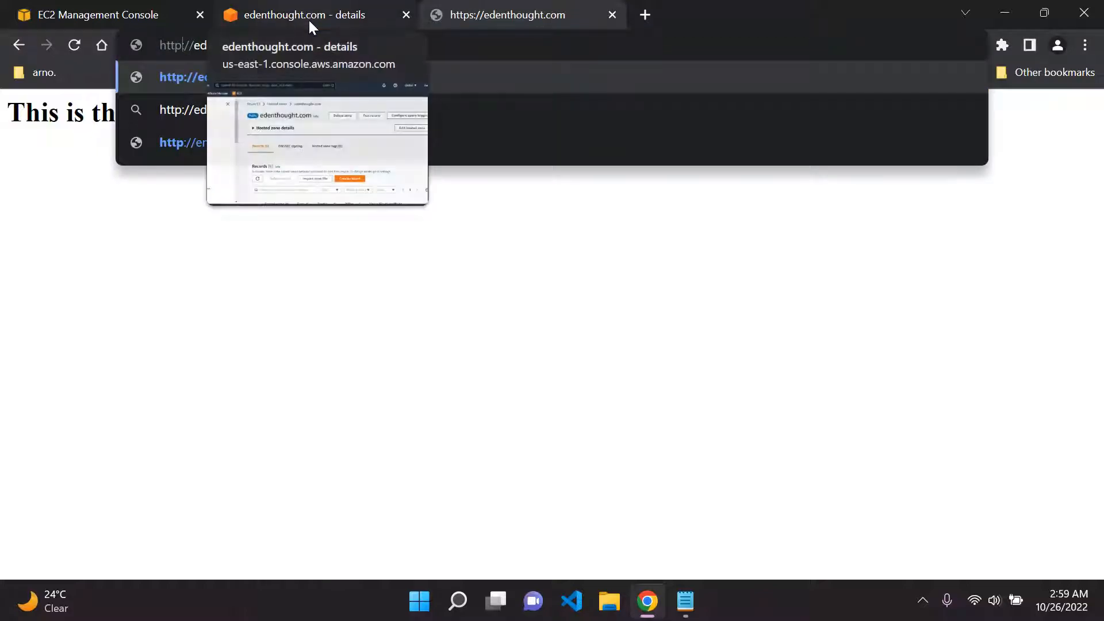
key("Return")
double_click(214, 50)
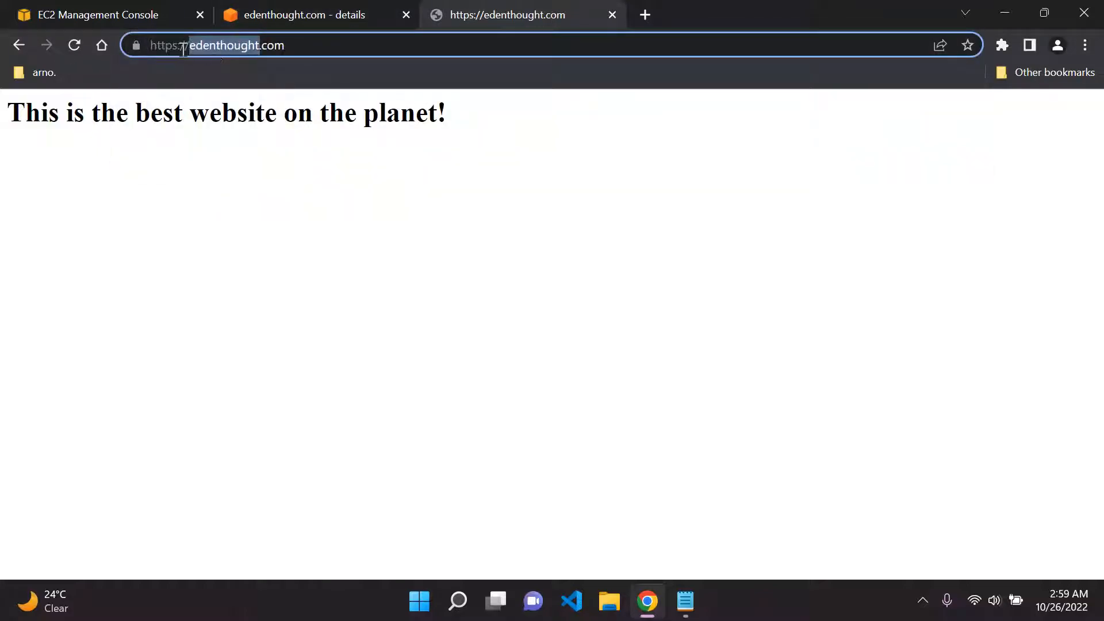
Review DemoAppLB's HTTP : 80 and HTTPS : 443 listeners and their rules in the EC2 console.
left_click(101, 8)
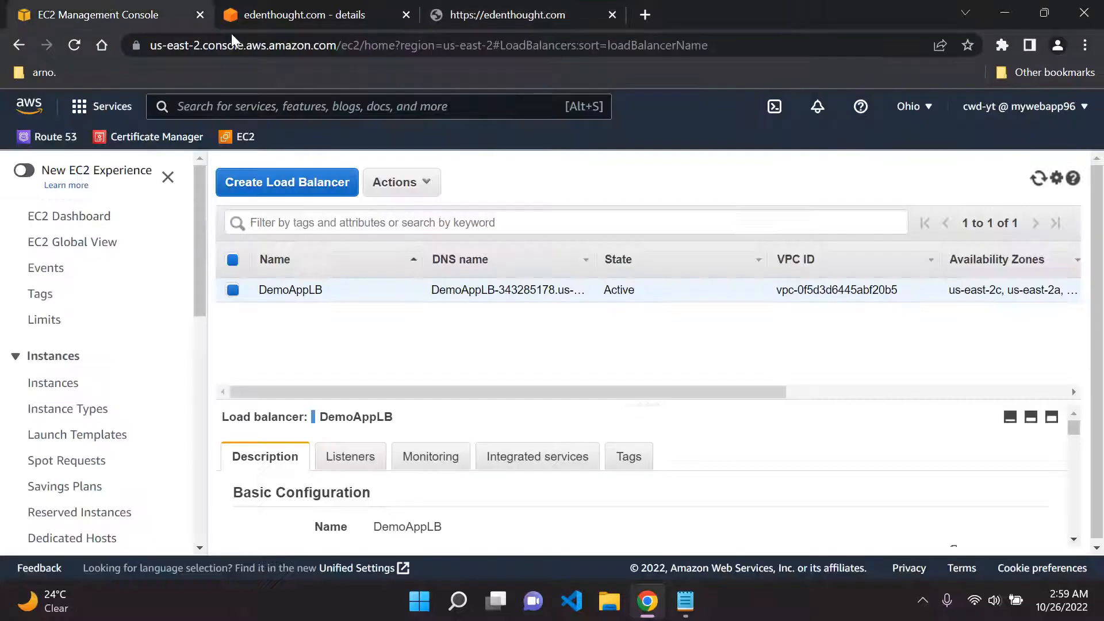
left_click(347, 458)
scroll(347, 464, "down", 3)
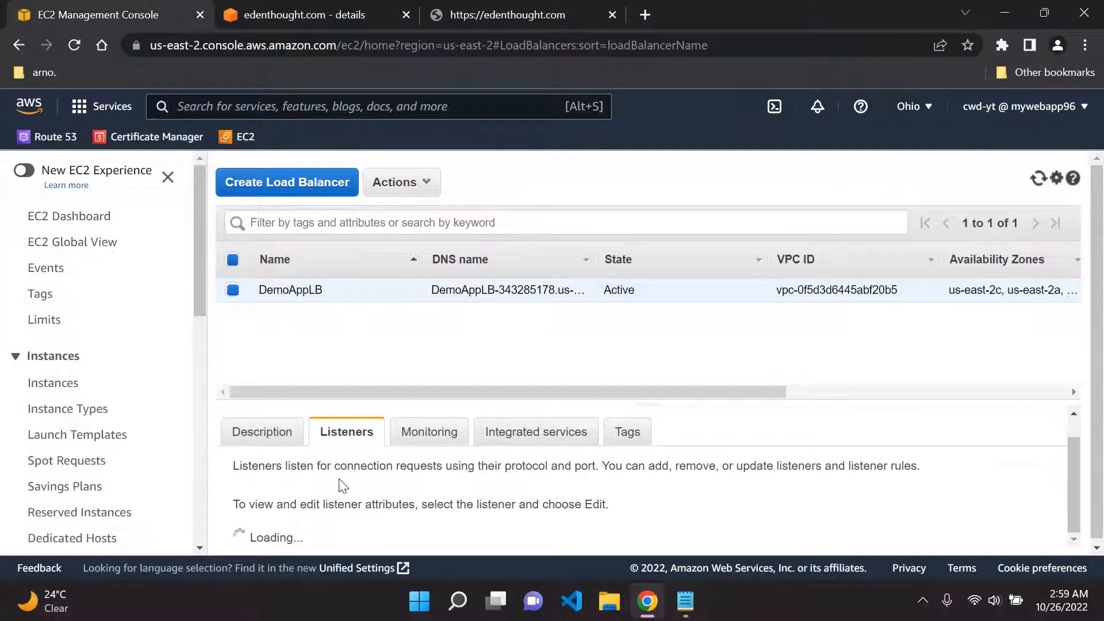
scroll(322, 489, "down", 2)
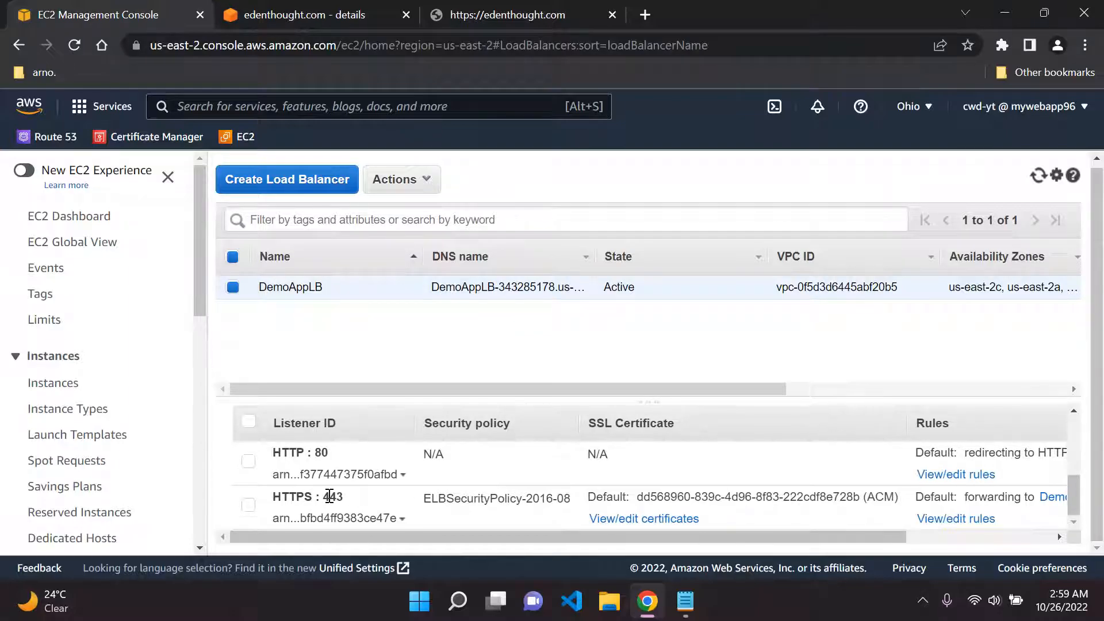
scroll(330, 496, "up", 3)
left_click(457, 14)
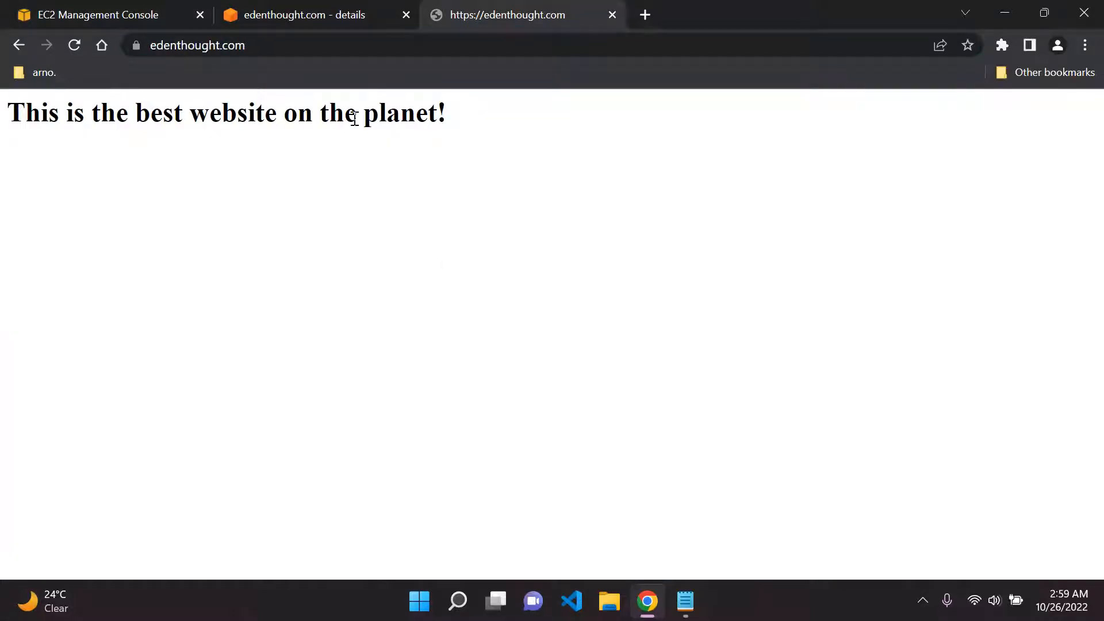
left_click(326, 48)
left_click(685, 599)
left_click(271, 430)
left_click_drag(254, 409, 108, 408)
key("ctrl+c")
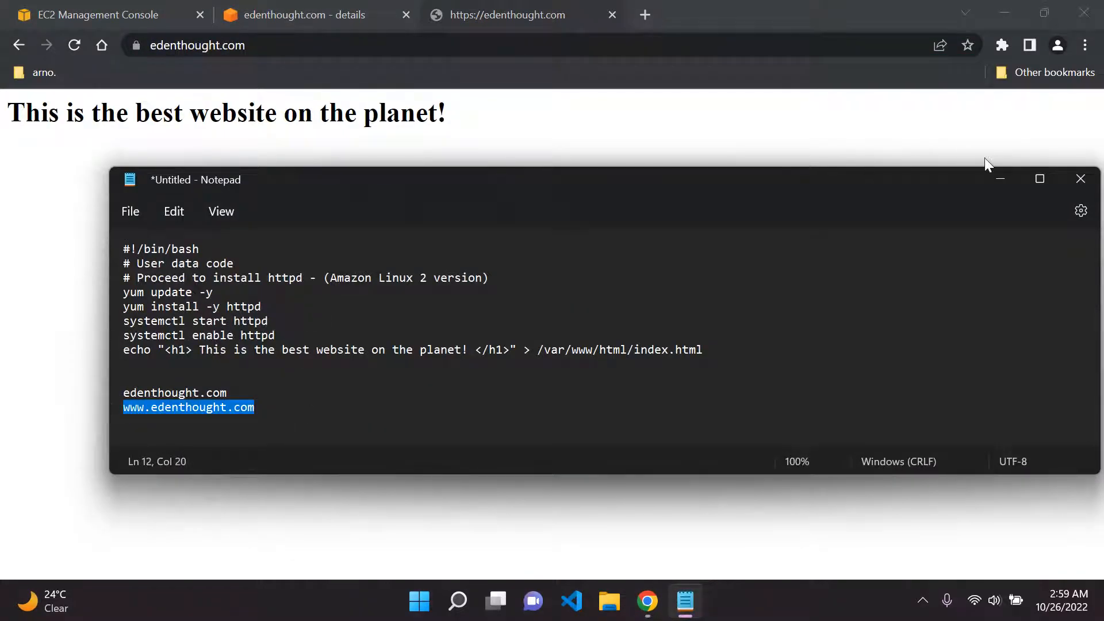
left_click(425, 29)
key("BackSpace")
key("ctrl+v")
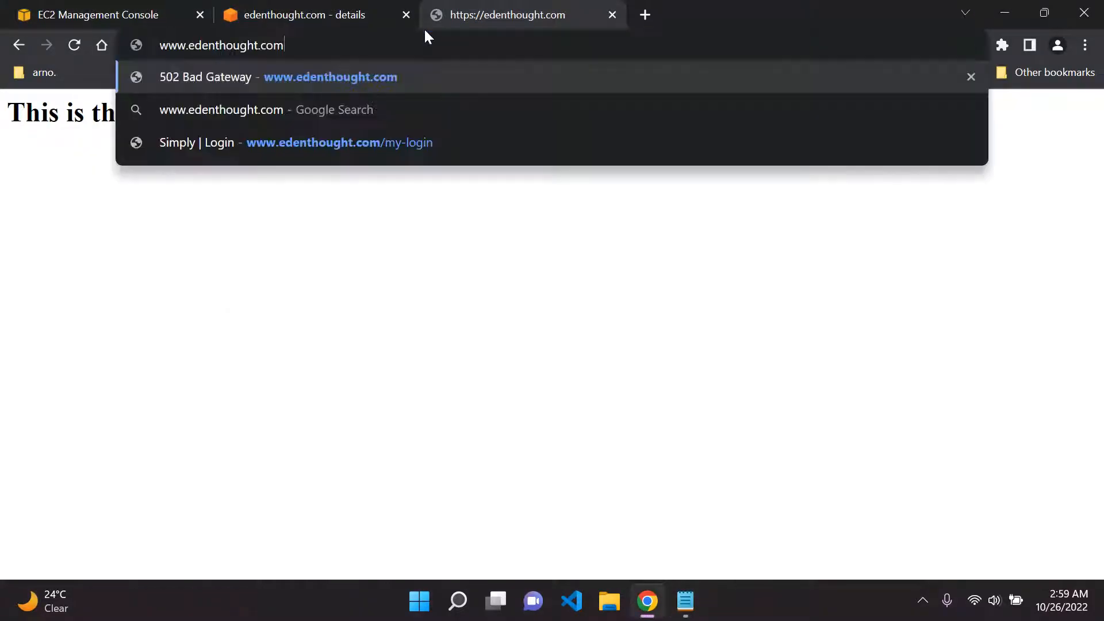
key("Return")
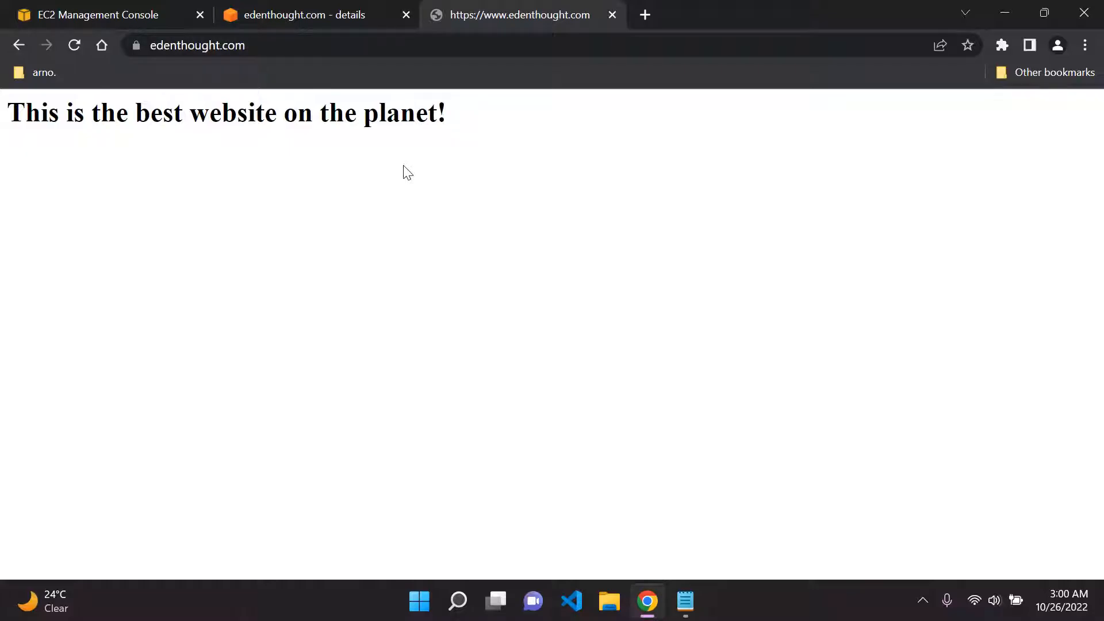
Switch to Notepad, highlight both noted domain names for review, and minimize the notes.
left_click(685, 601)
left_click(301, 406)
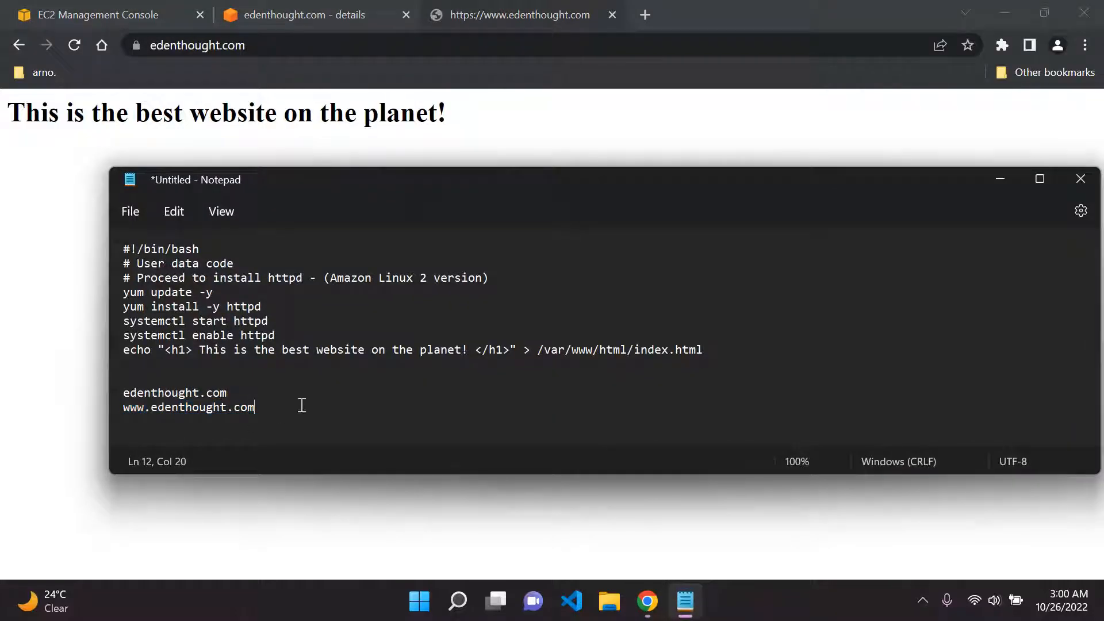
left_click_drag(302, 405, 101, 390)
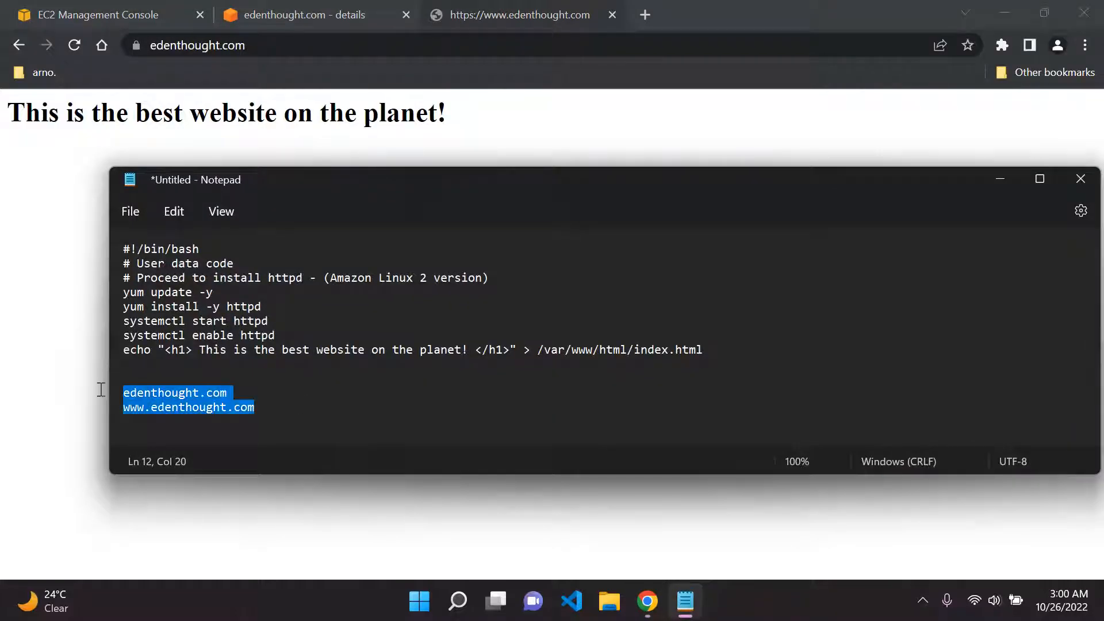
left_click(989, 180)
left_click(133, 11)
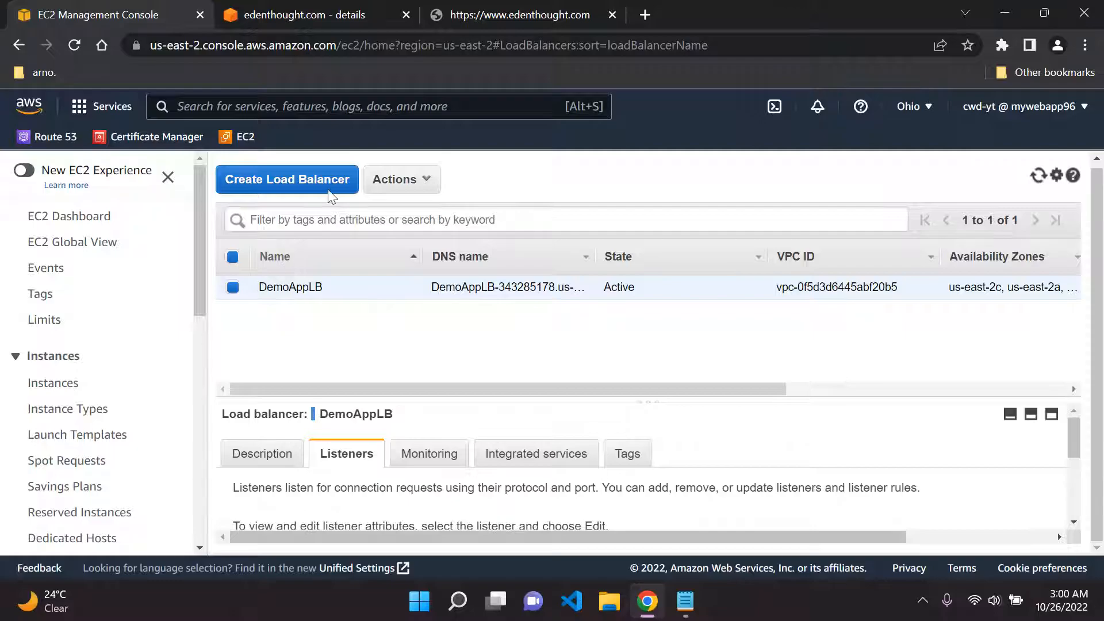
left_click(340, 14)
left_click(561, 14)
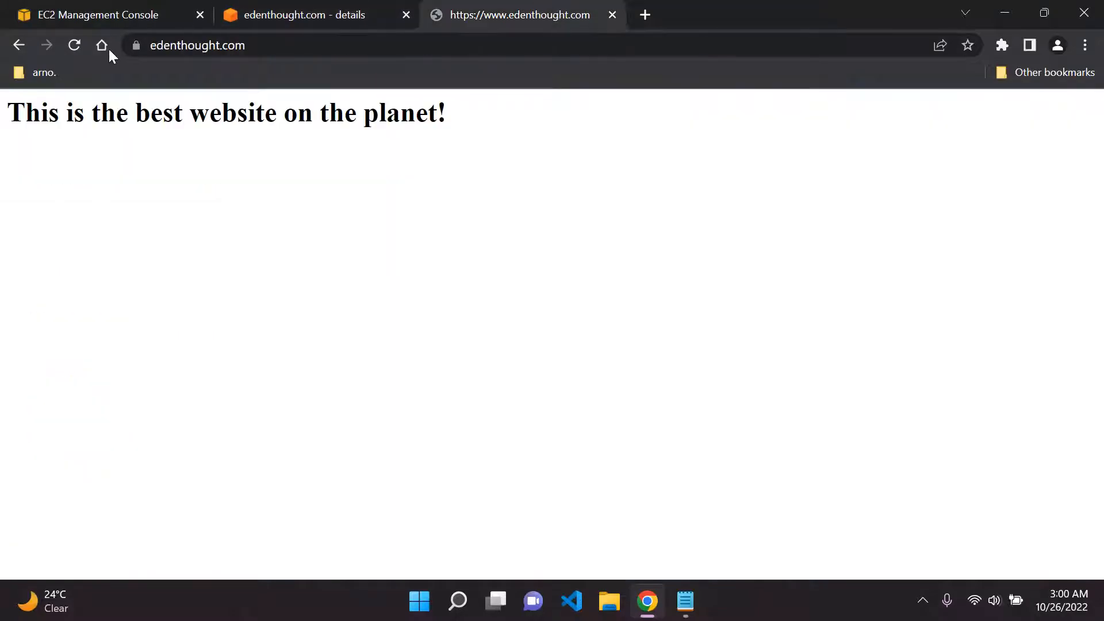
left_click(74, 44)
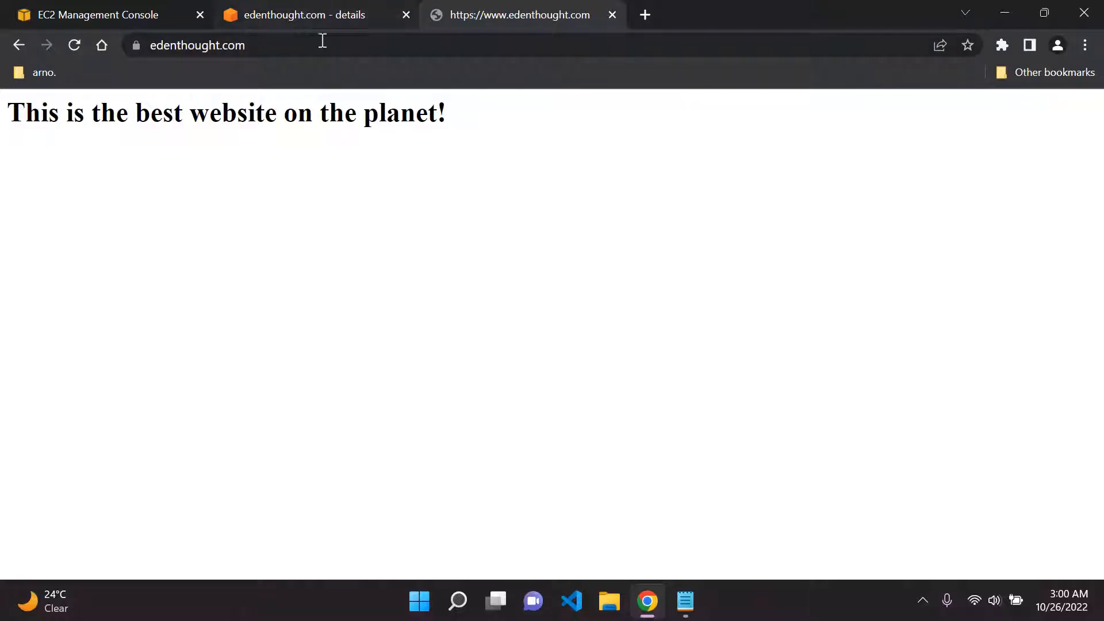
left_click(316, 11)
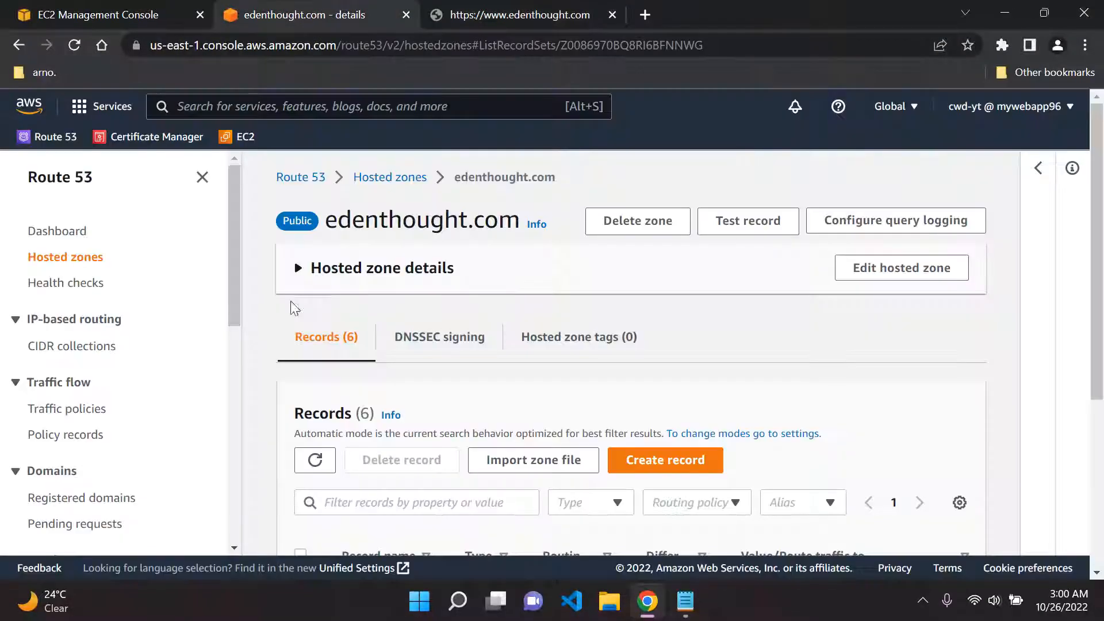
left_click(158, 8)
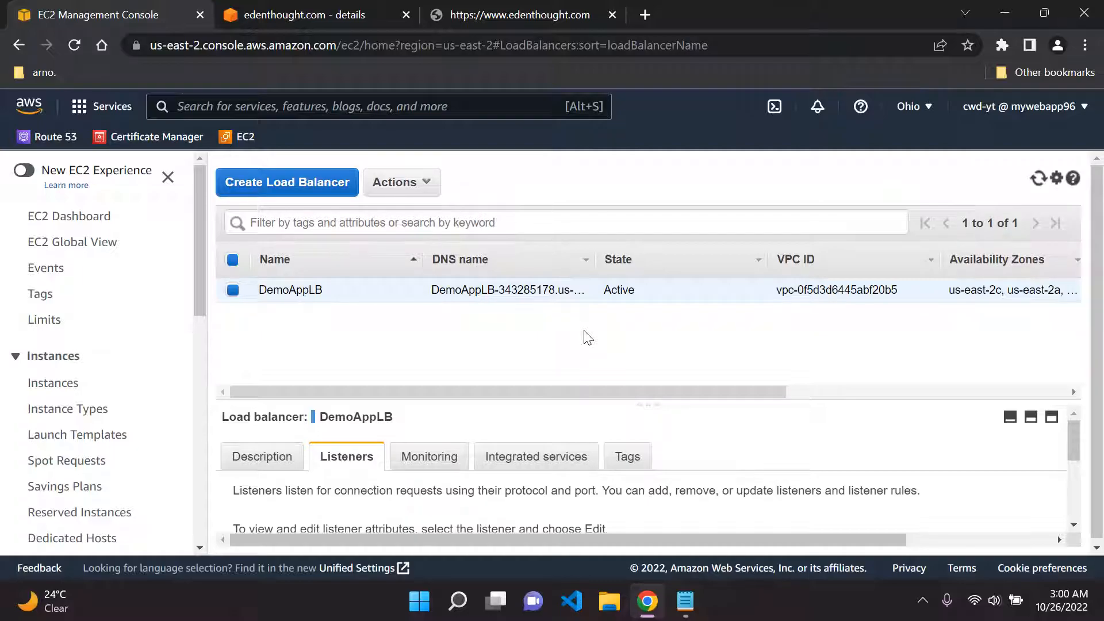
left_click(525, 13)
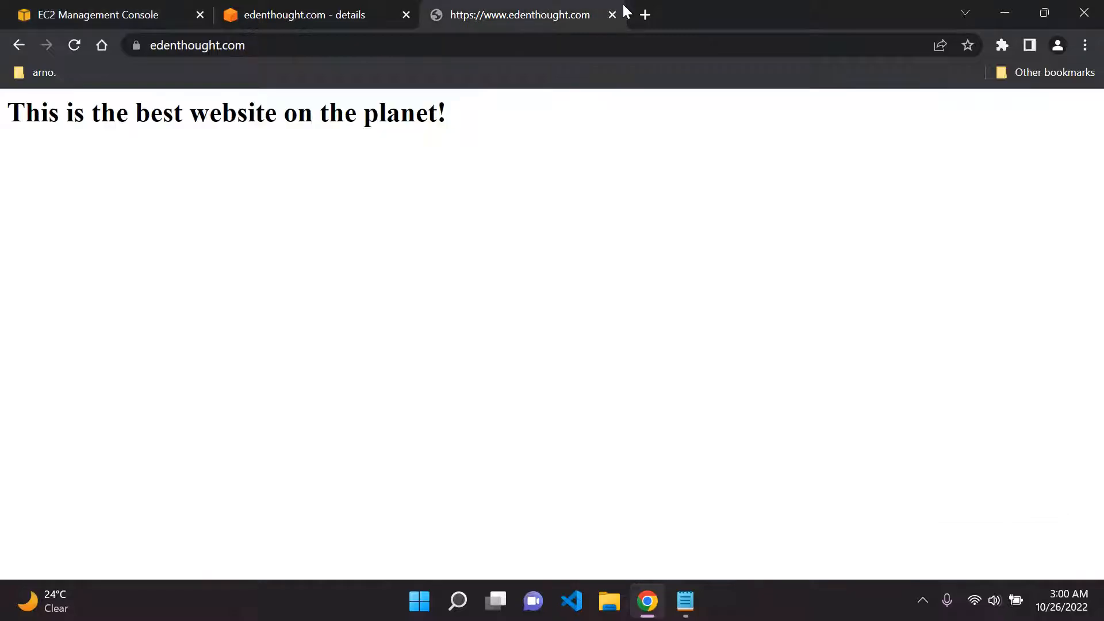
Close the website tab and delete the DemoAppLB load balancer in the EC2 console.
left_click(613, 14)
left_click(83, 13)
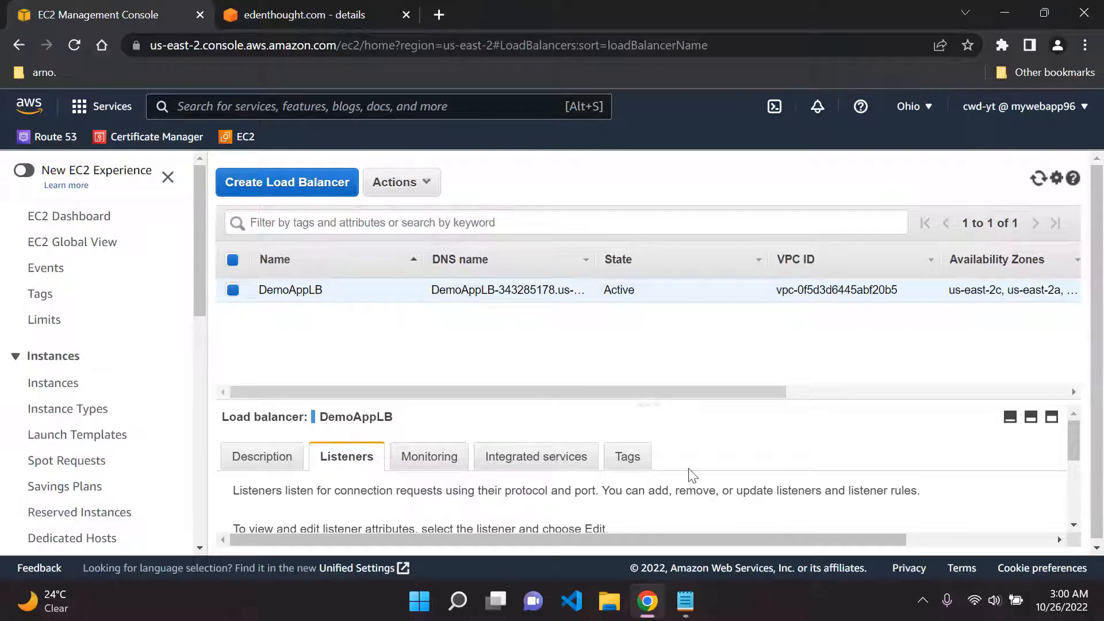
left_click(417, 183)
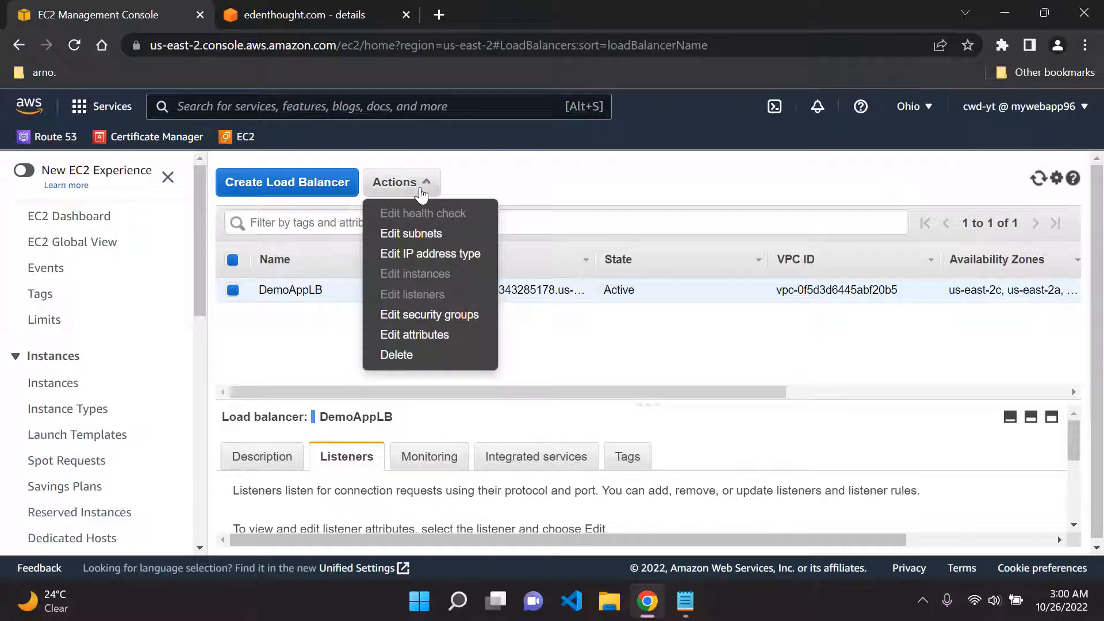
left_click(414, 357)
left_click(759, 412)
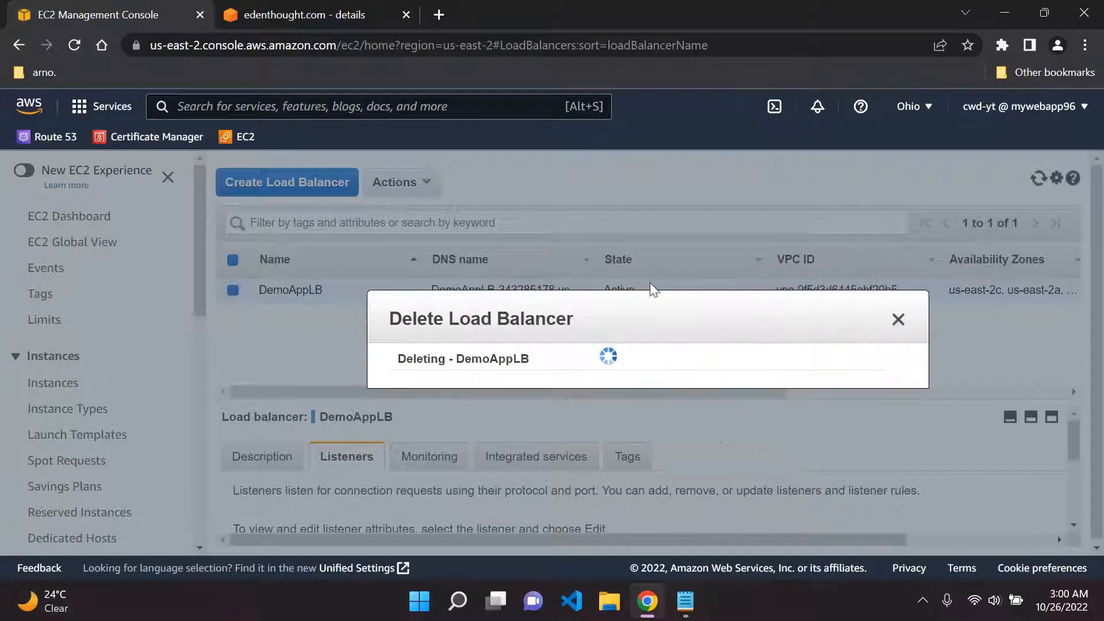
Try to delete the DemoAppLBSG security group, and cancel the deletion dialog.
scroll(49, 382, "down", 10)
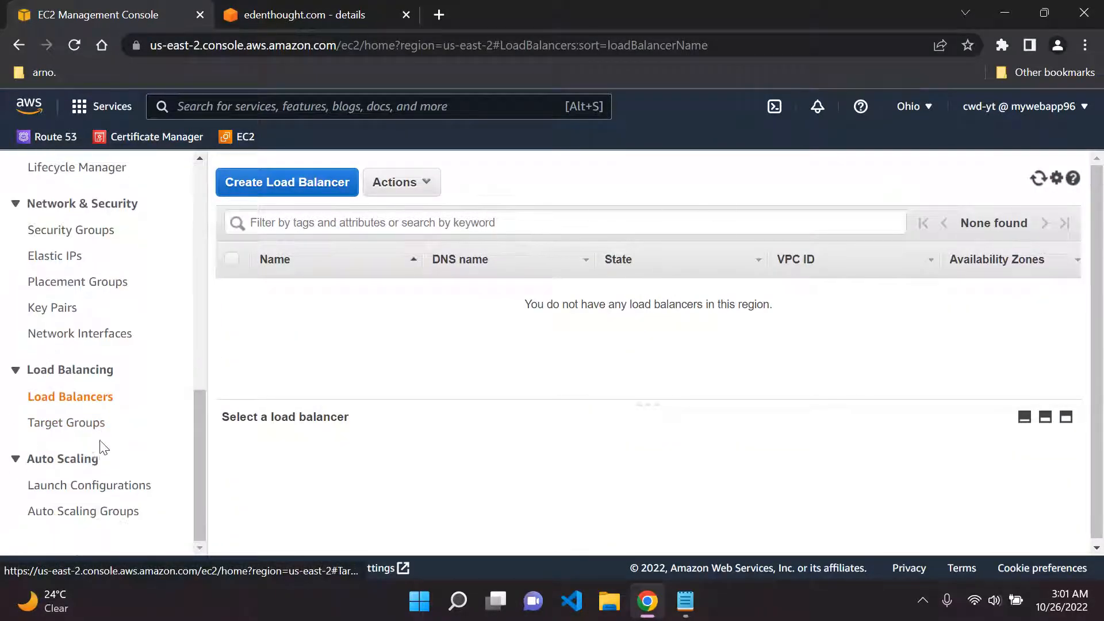
left_click(89, 233)
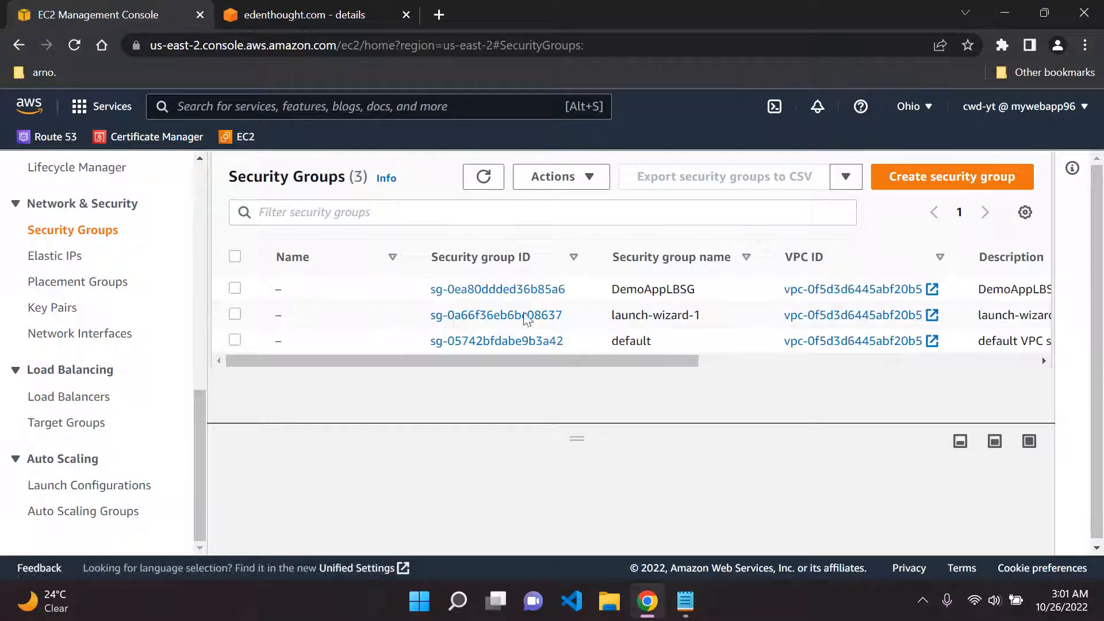
left_click(235, 289)
left_click(554, 176)
scroll(569, 256, "down", 1)
left_click(570, 311)
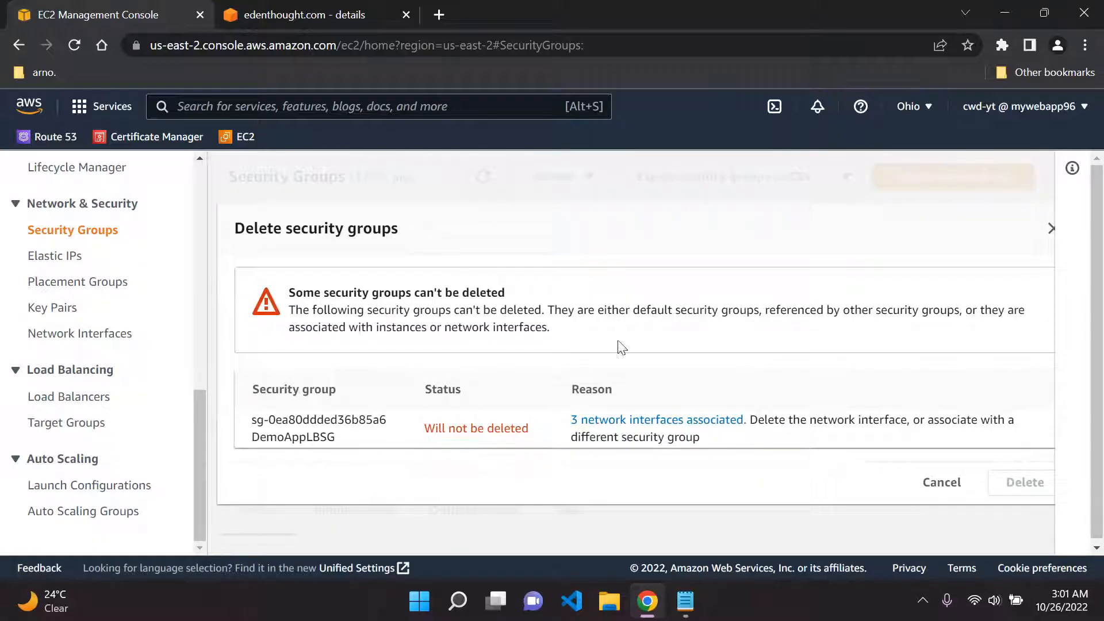
left_click(942, 482)
Open the EC2 Dashboard.
scroll(23, 248, "up", 10)
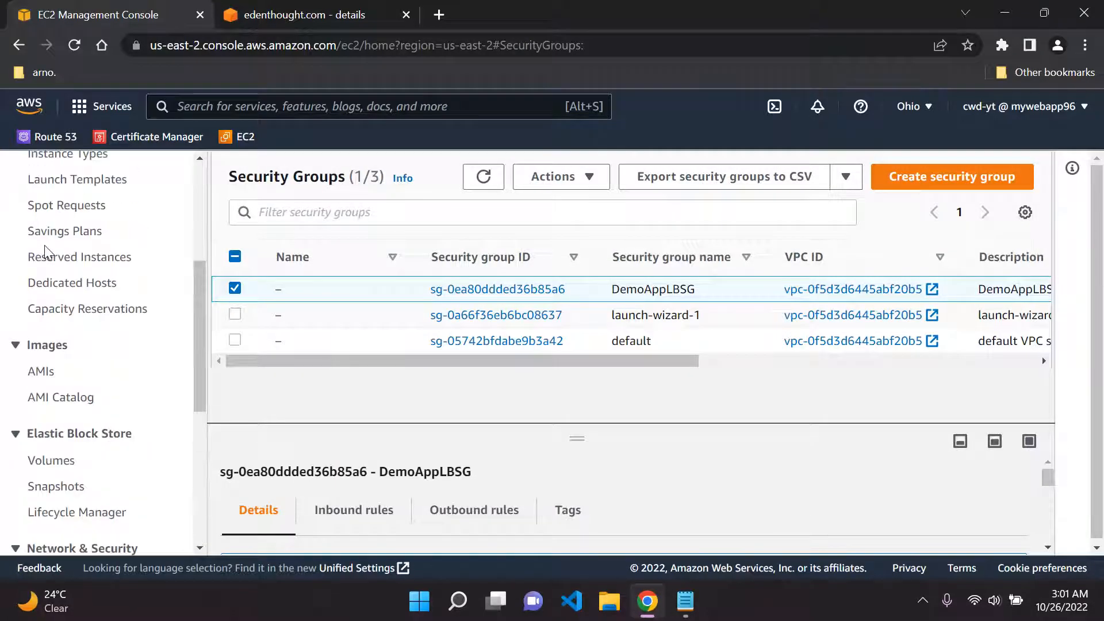
left_click(99, 218)
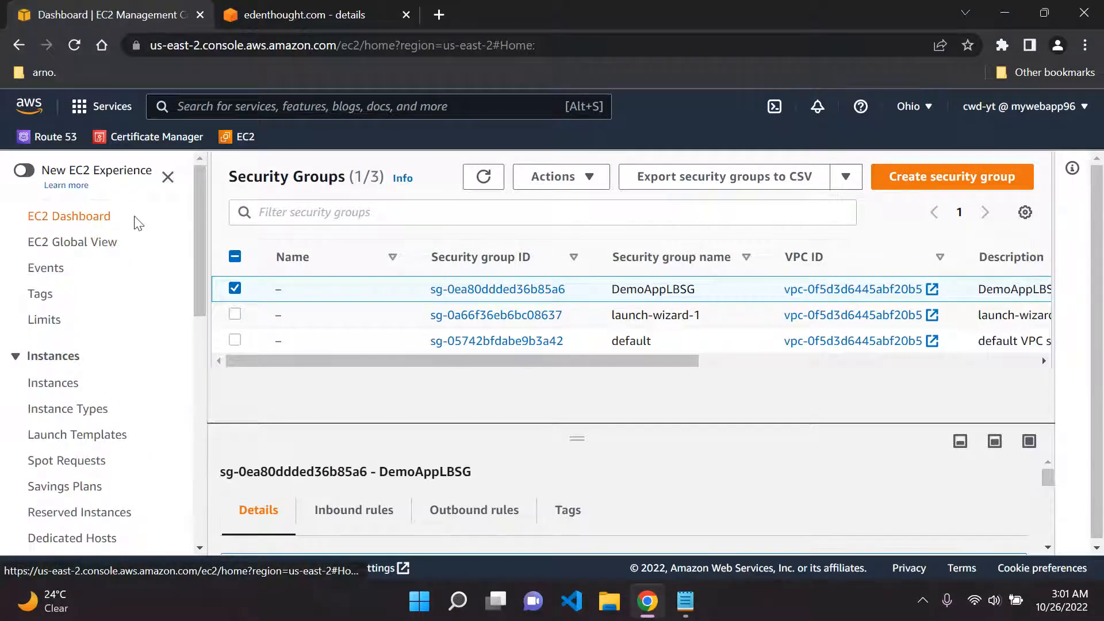
Open the list of running instances and turn on the New EC2 Experience.
left_click(327, 282)
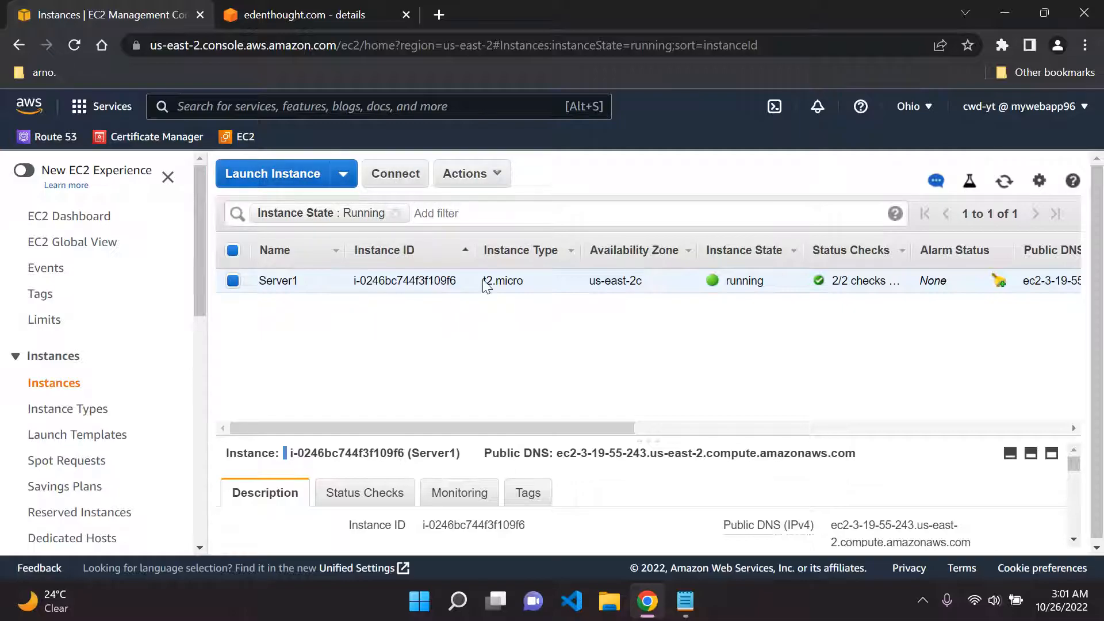
left_click(467, 174)
mouse_move(512, 334)
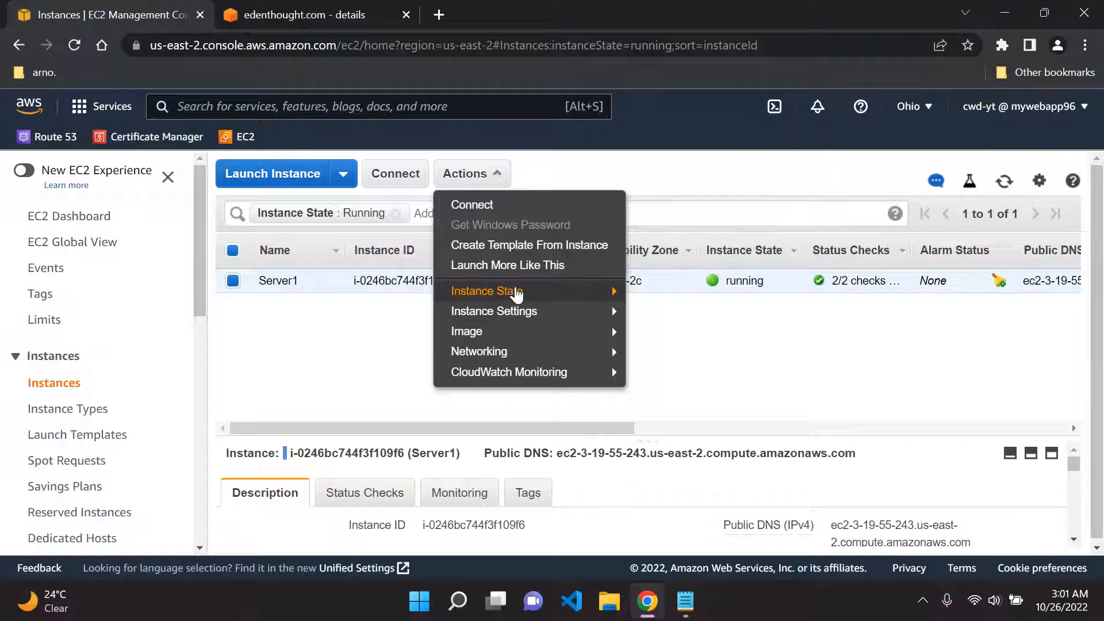
left_click(24, 171)
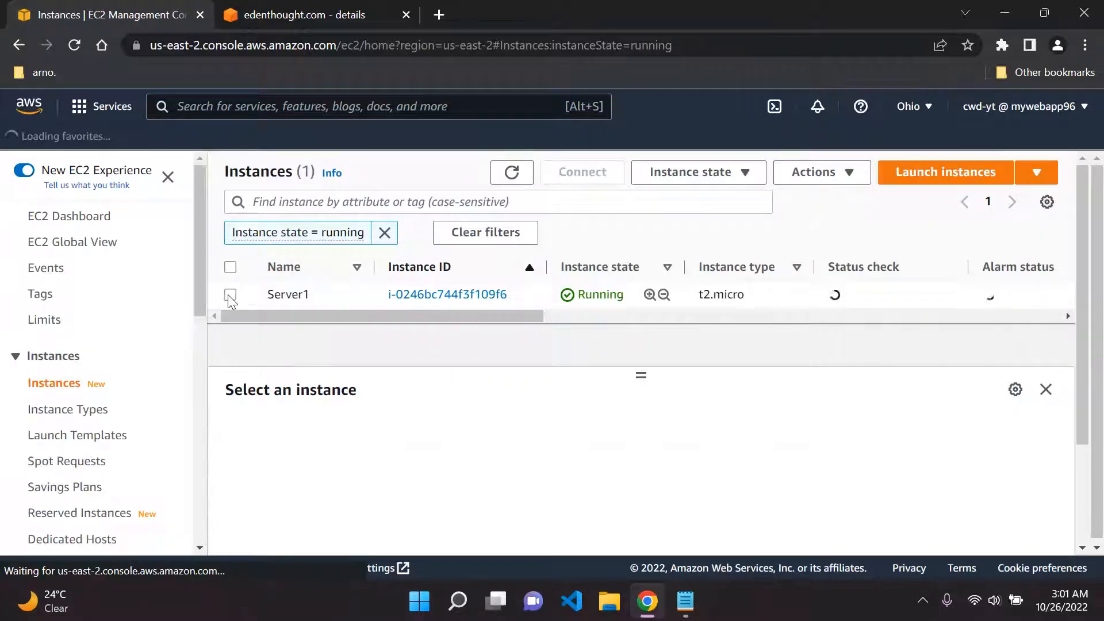
Terminate the running Server1 instance.
left_click(231, 294)
left_click(690, 173)
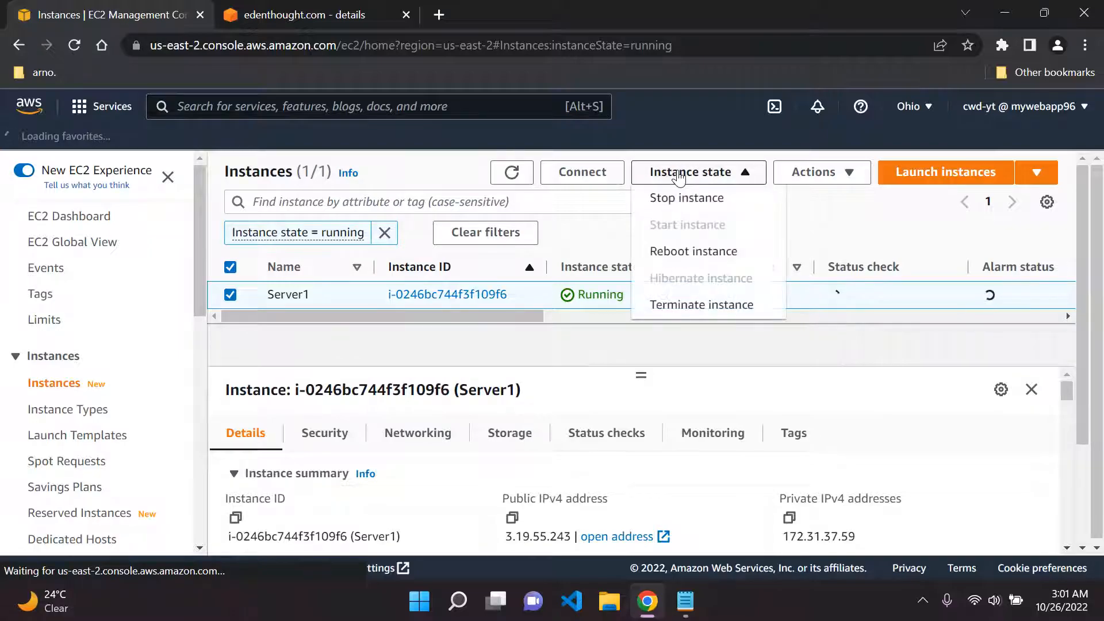
left_click(700, 311)
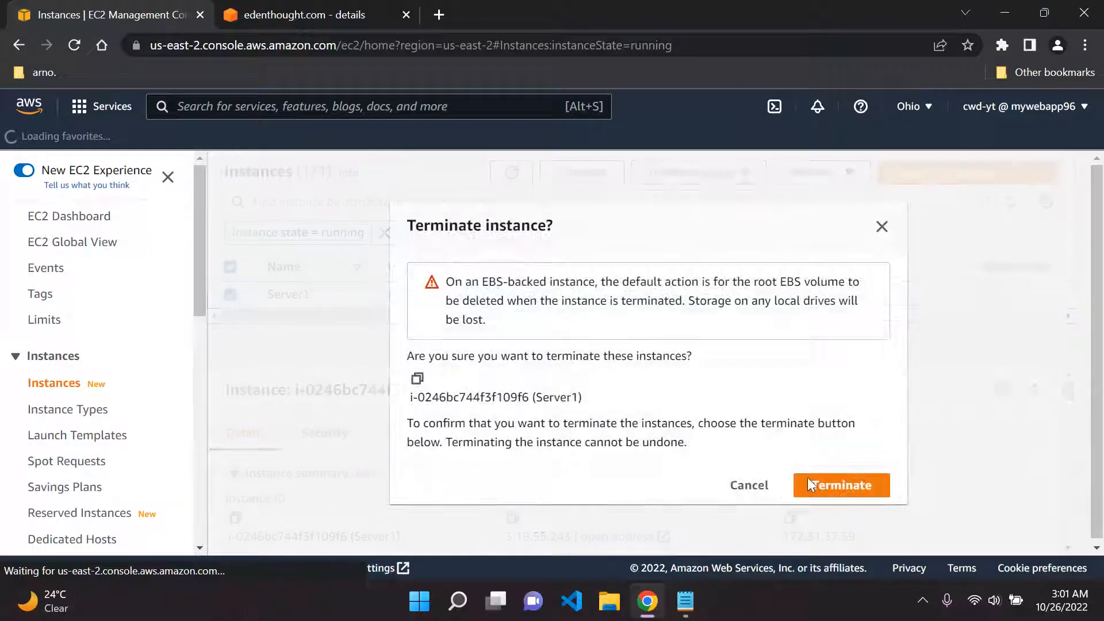
left_click(839, 485)
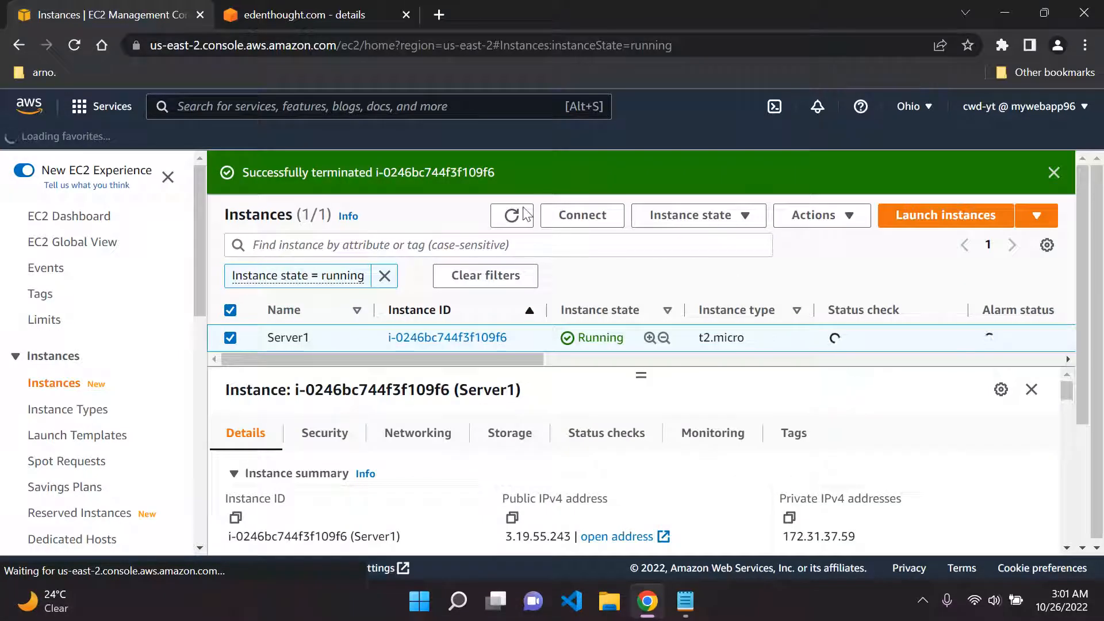
Refresh the instances list and remove the running-state filter to check Server1's termination.
left_click(510, 218)
left_click(1055, 172)
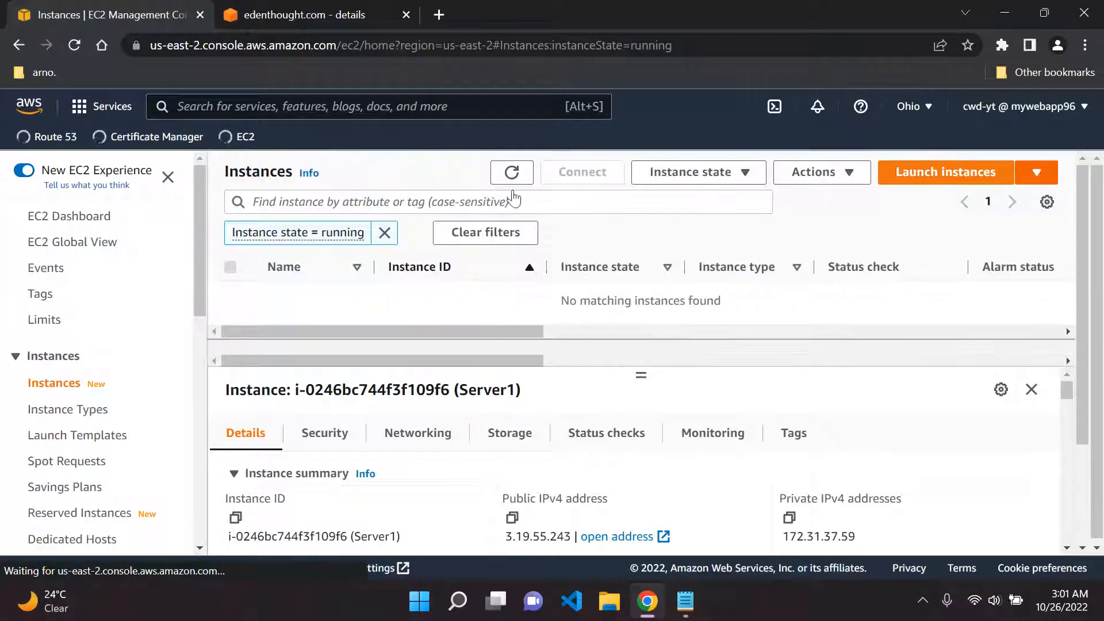
left_click(385, 233)
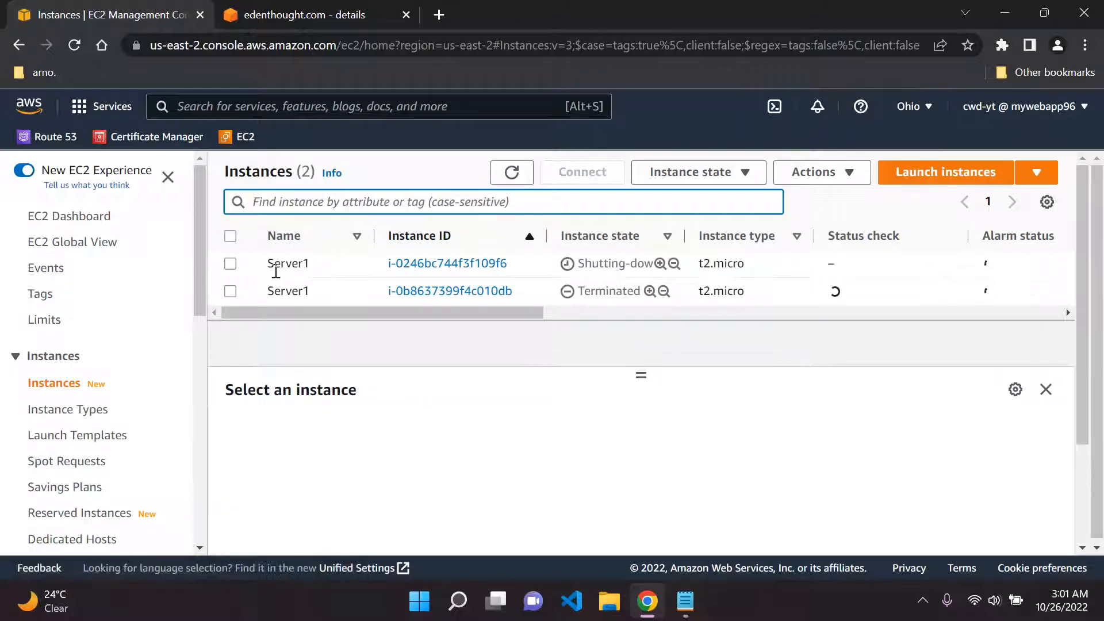
Delete the DemoAppTG target group and dismiss the notification.
scroll(69, 414, "down", 10)
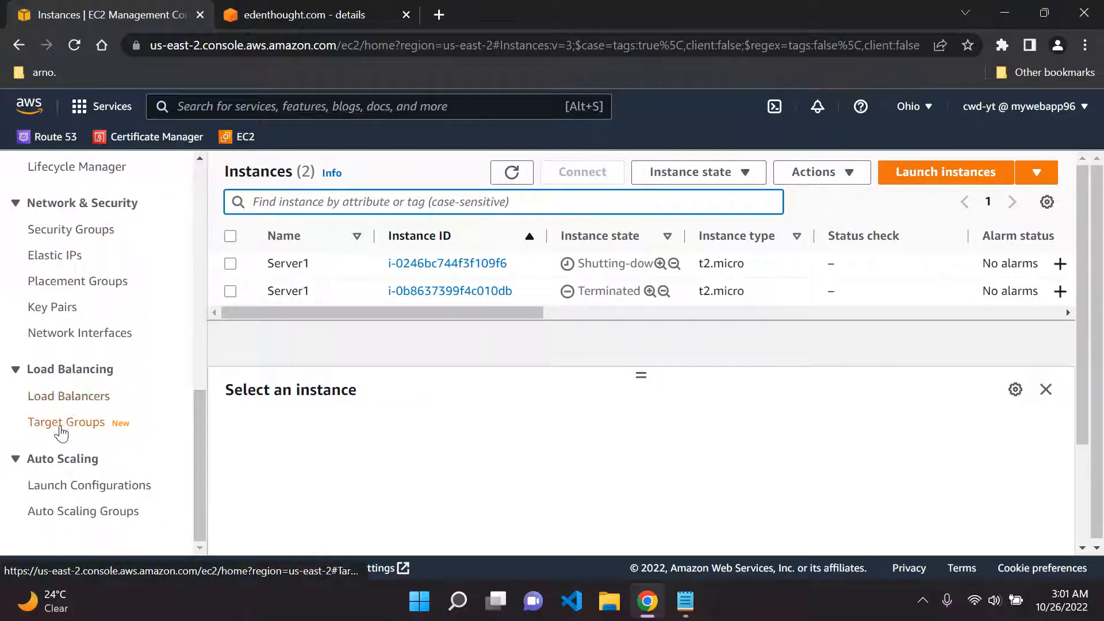
left_click(62, 423)
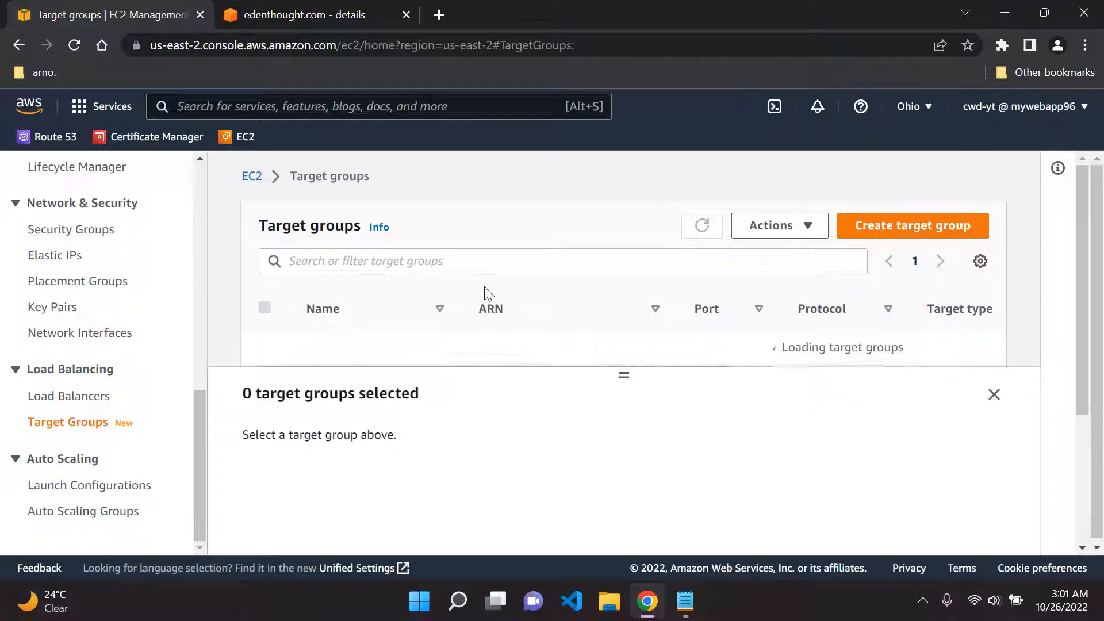
left_click(995, 394)
scroll(395, 318, "up", 2)
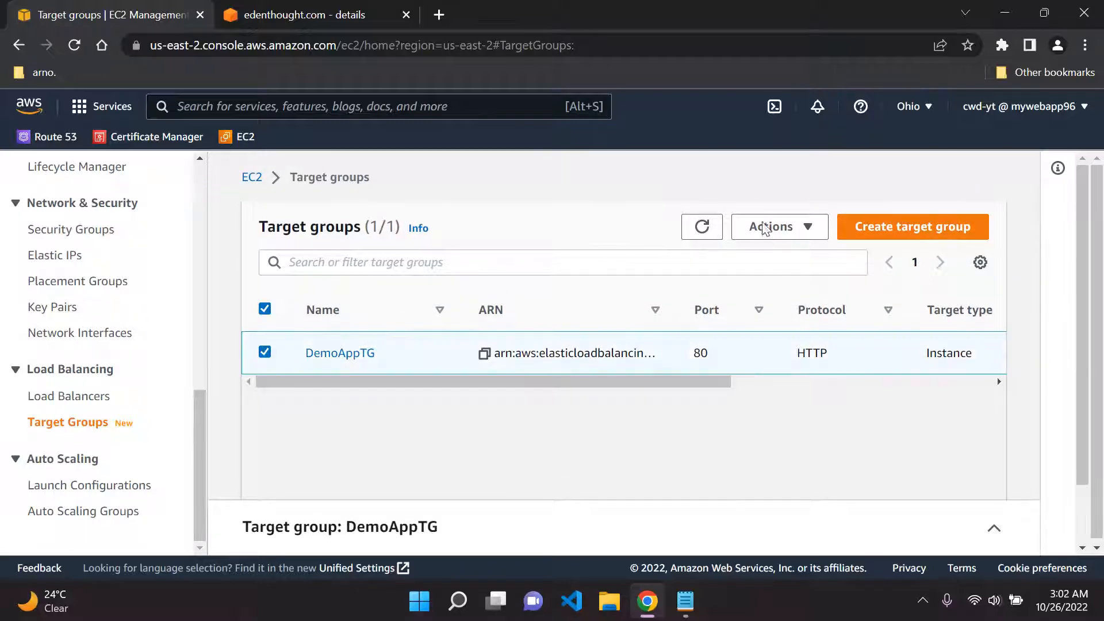
left_click(769, 227)
left_click(767, 252)
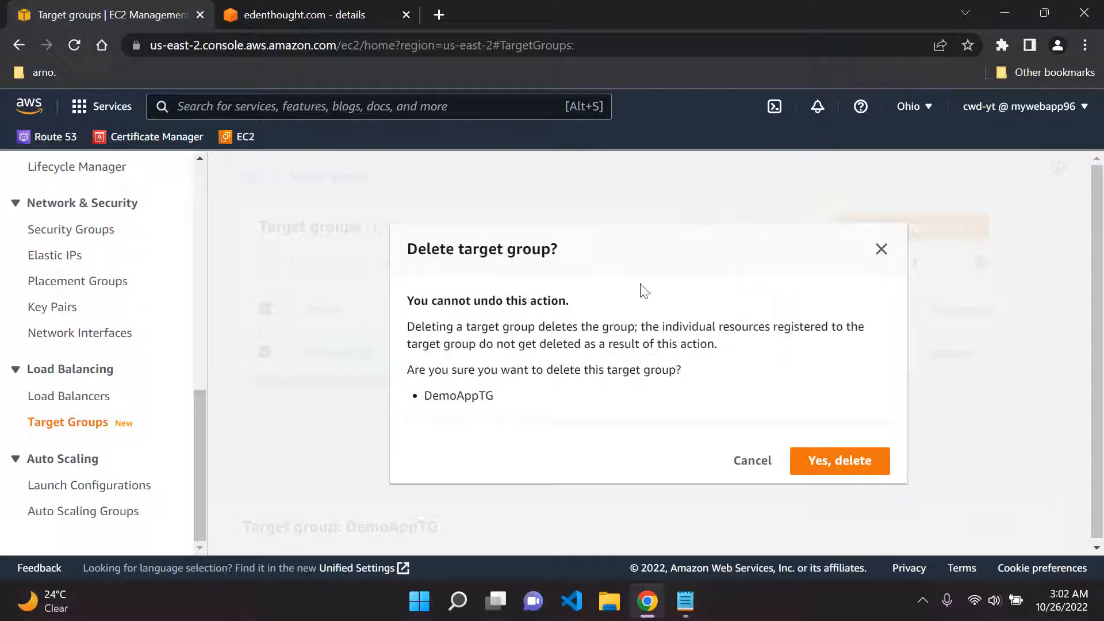
left_click(865, 464)
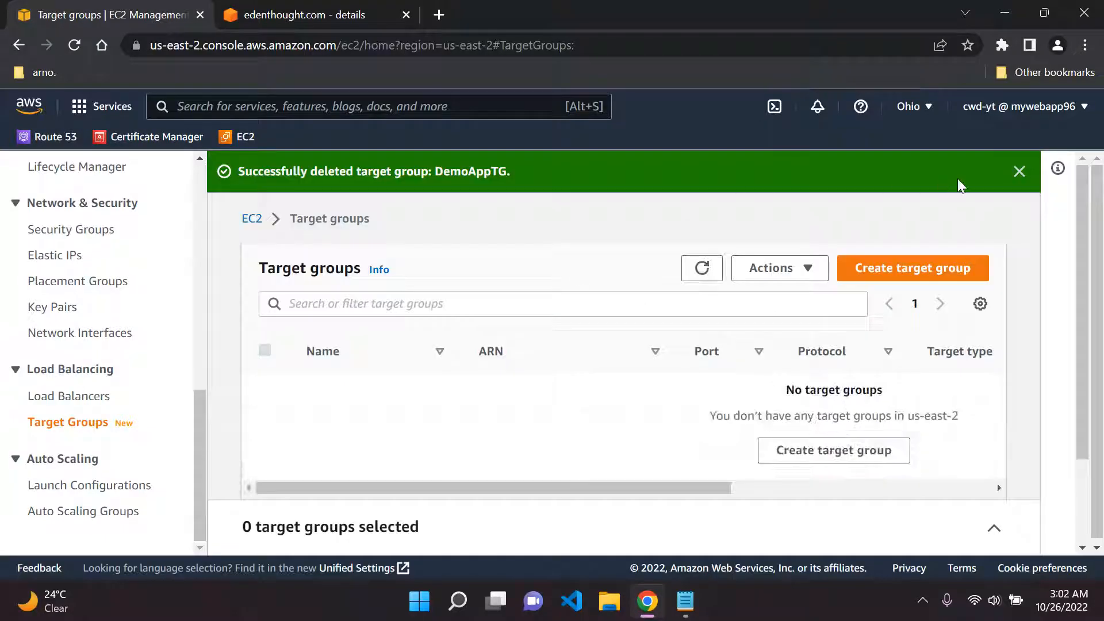
left_click(1019, 172)
Delete the DemoAppLBSG security group and refresh the security groups list.
scroll(64, 368, "up", 2)
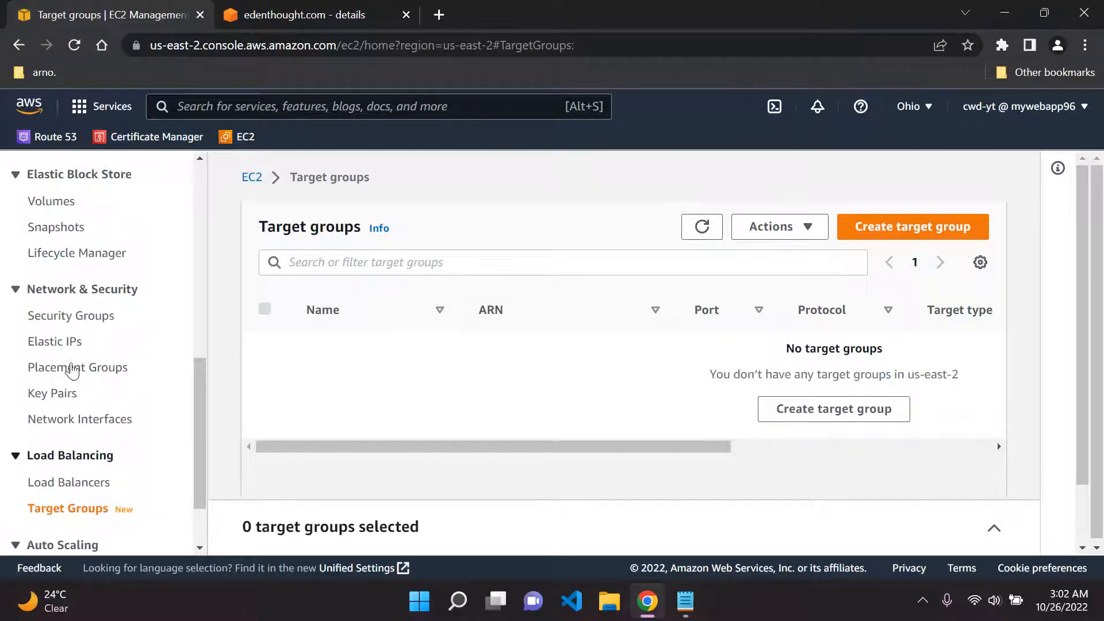
left_click(101, 325)
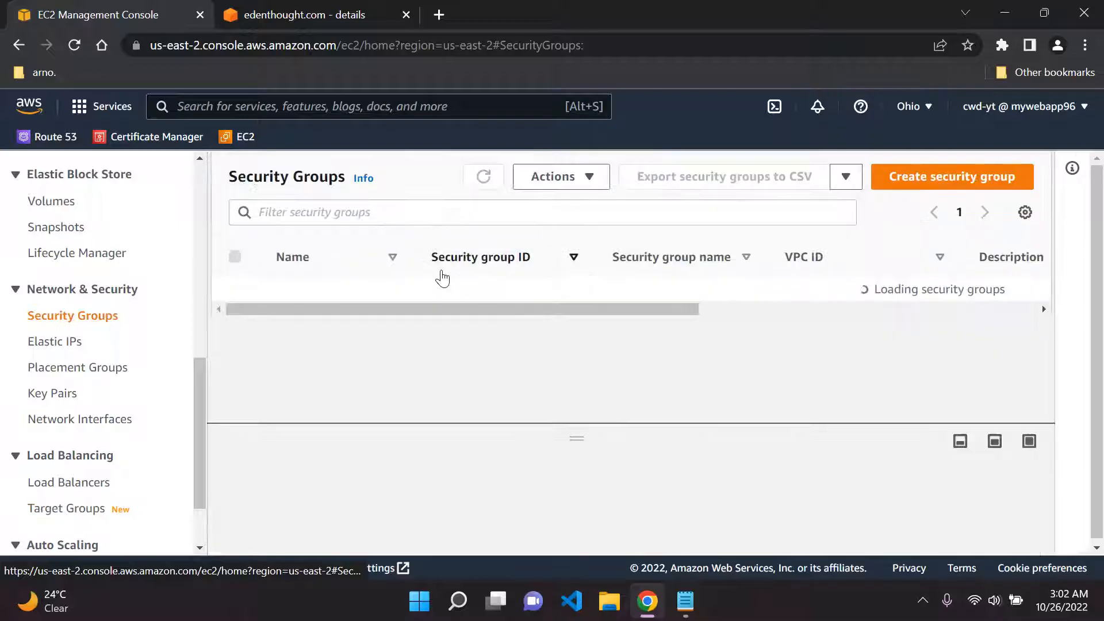
left_click(578, 188)
scroll(575, 271, "down", 3)
left_click(620, 308)
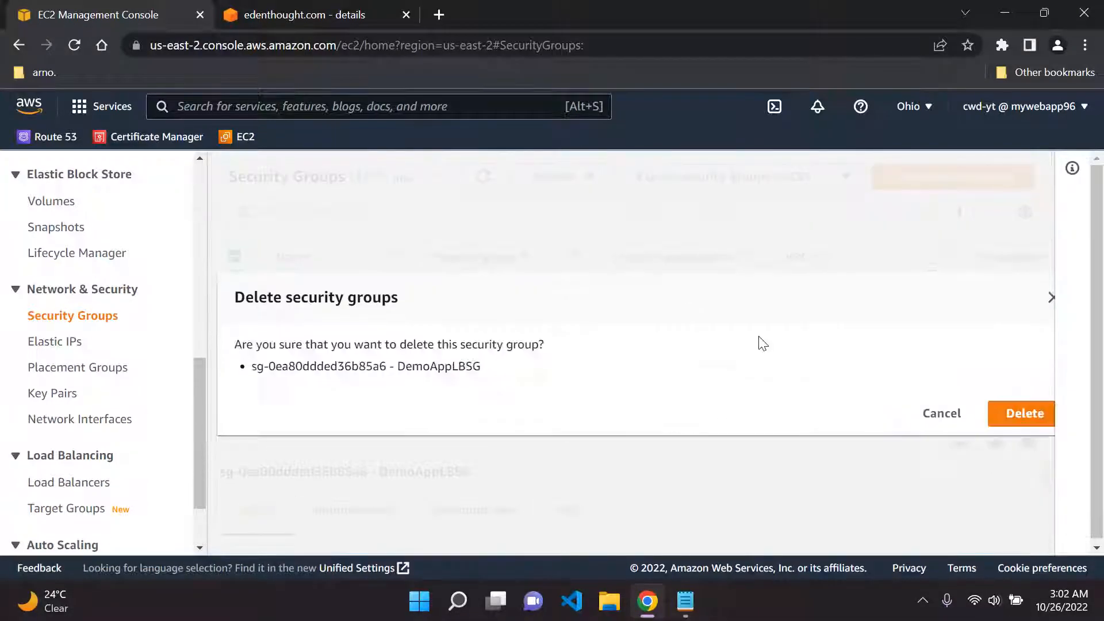
left_click(997, 415)
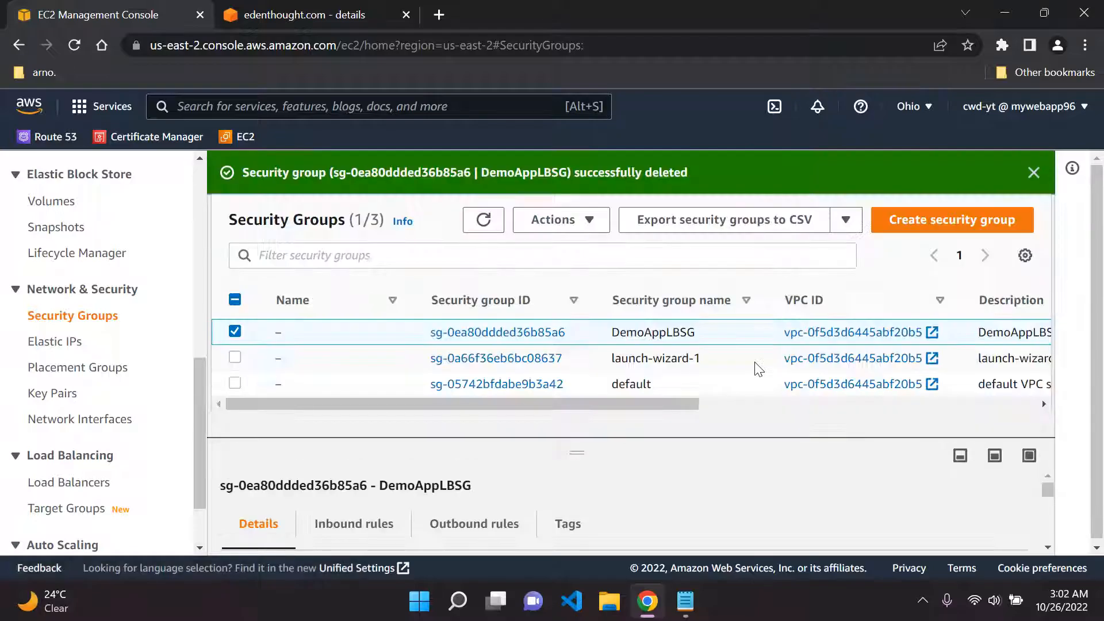
left_click(1028, 175)
left_click(483, 178)
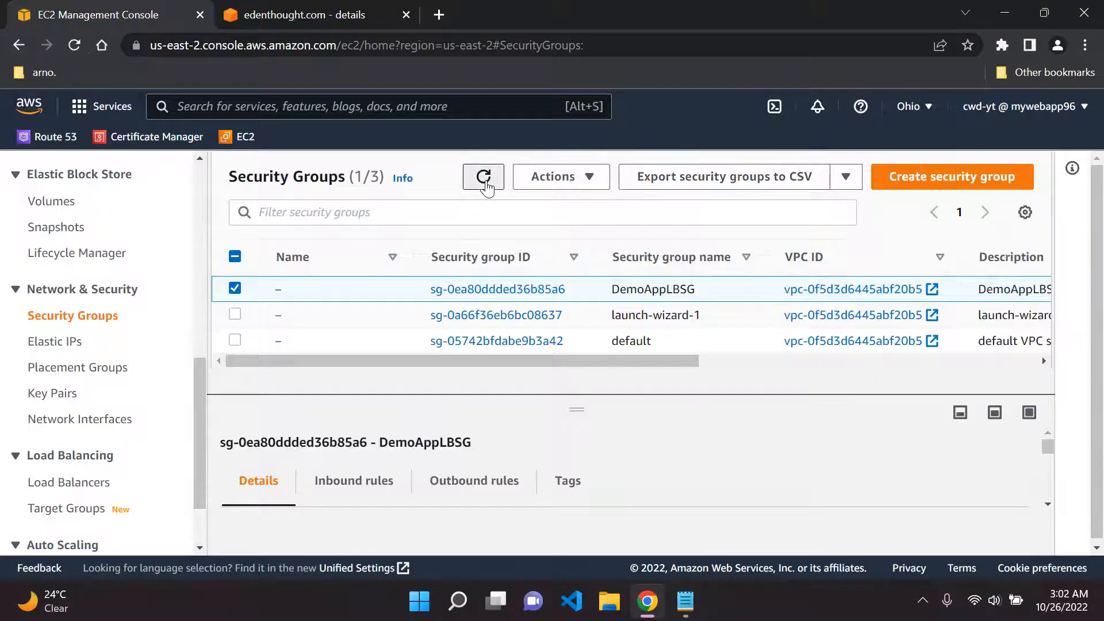
Delete the launch-wizard-1 security group, refresh the list, and leave the default group unselected.
left_click_drag(632, 298, 733, 285)
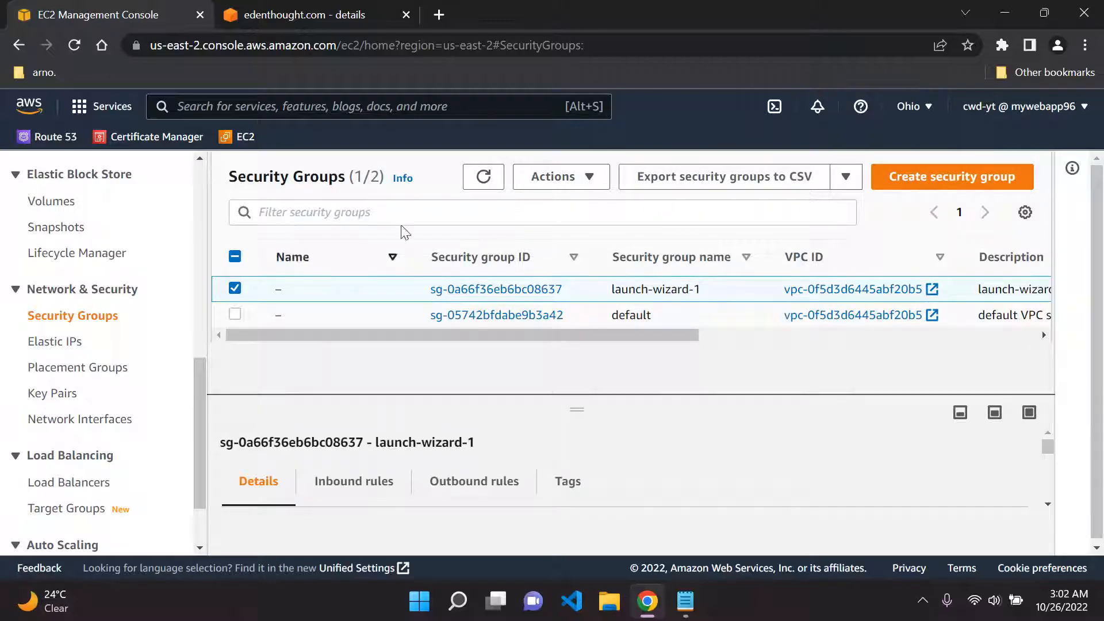
left_click(587, 183)
scroll(586, 270, "down", 2)
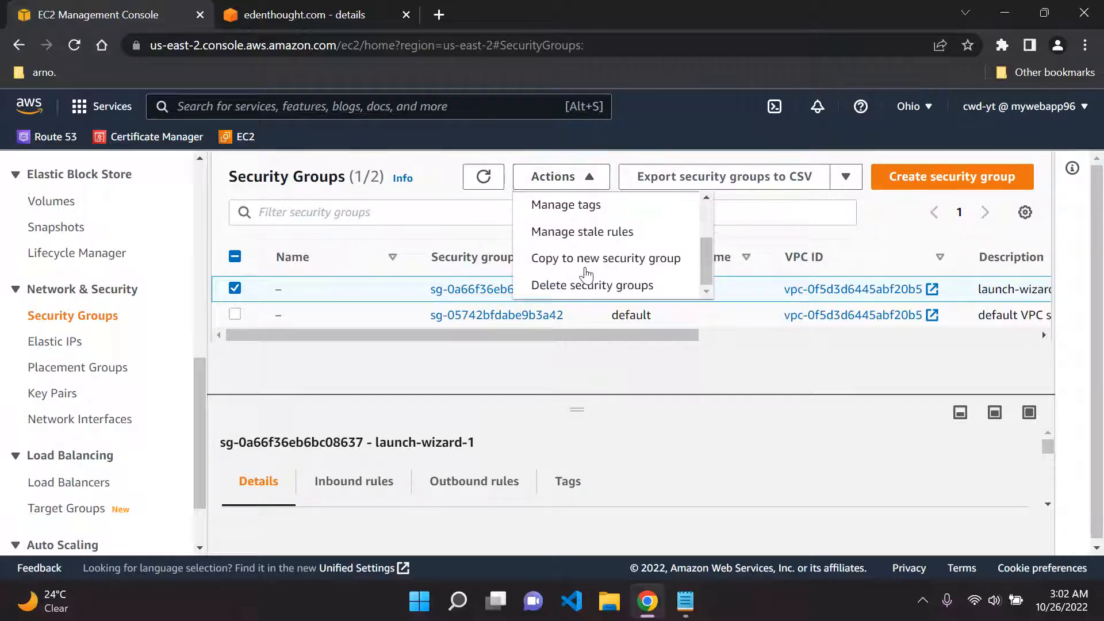
left_click(599, 285)
left_click(1015, 415)
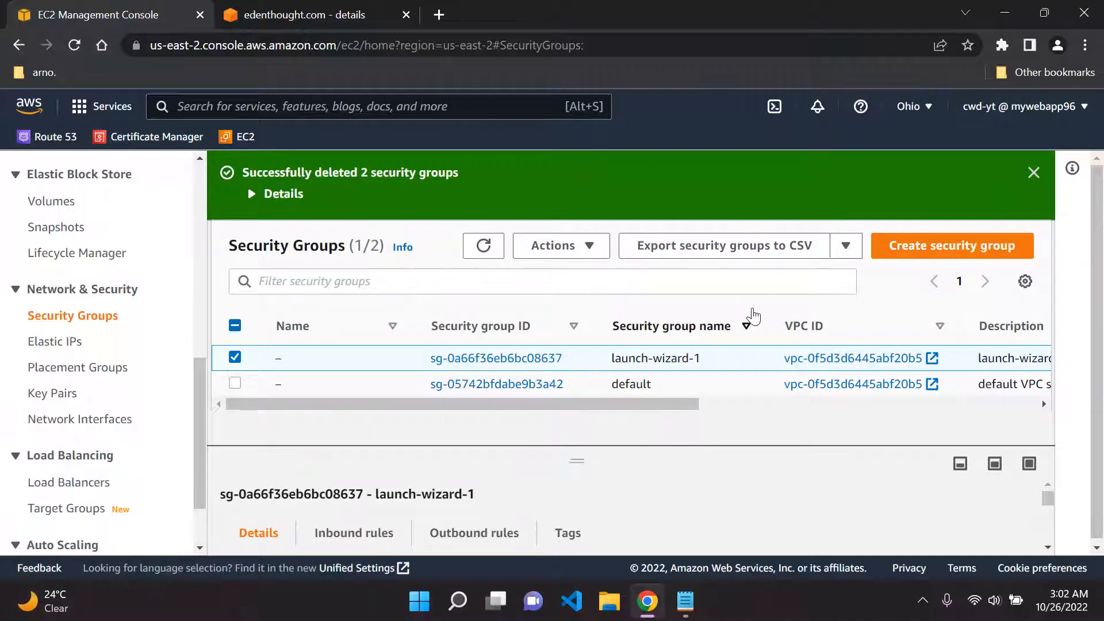
left_click(1033, 172)
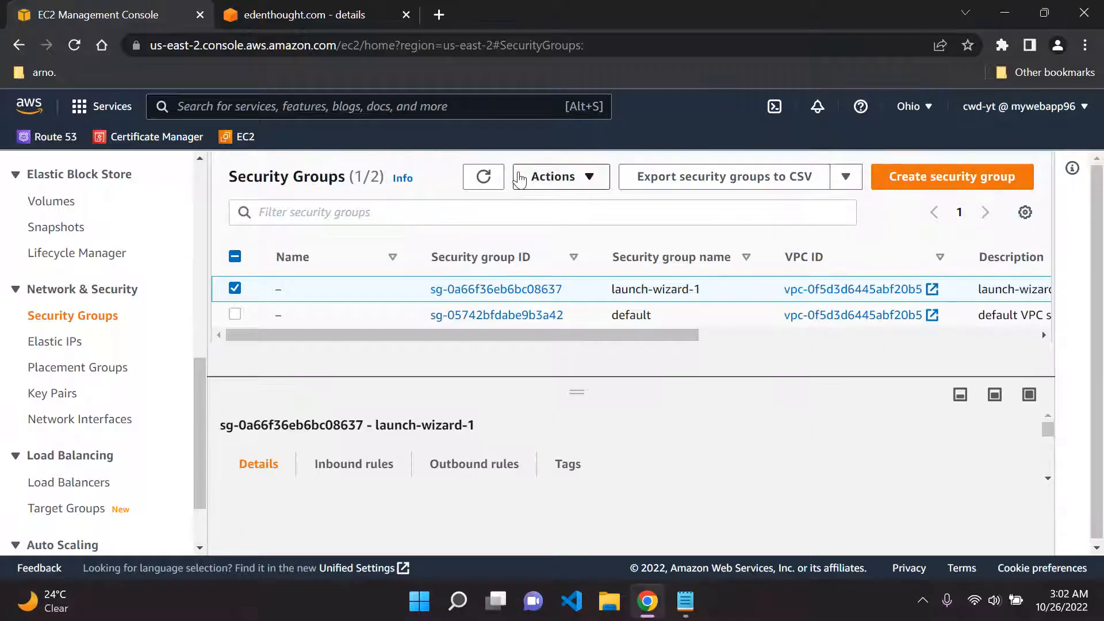
left_click(484, 176)
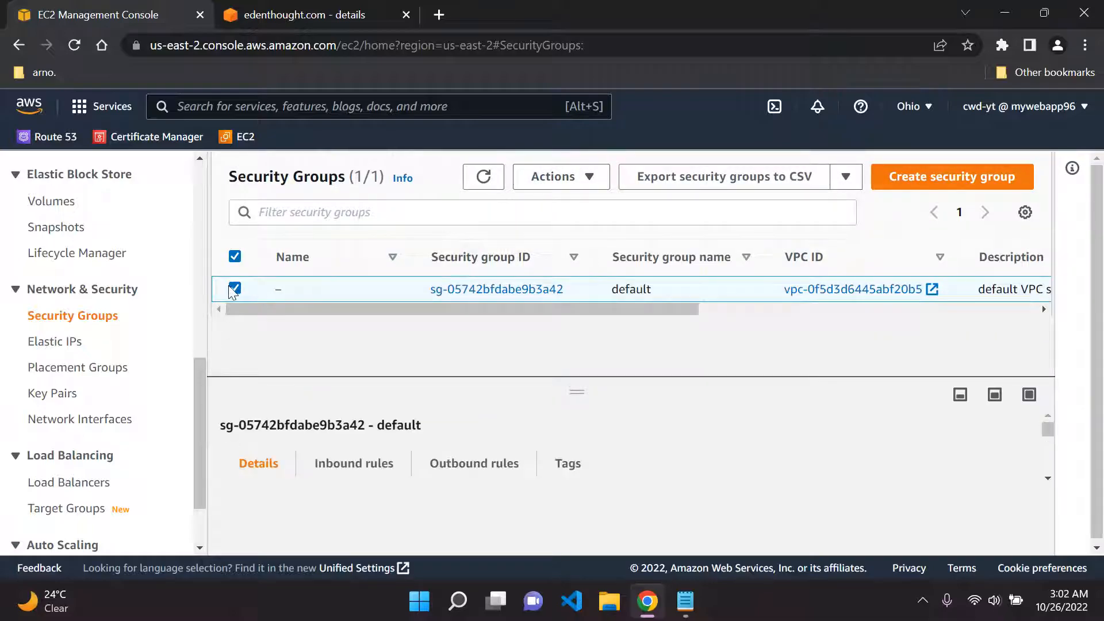
left_click(235, 288)
scroll(120, 370, "down", 2)
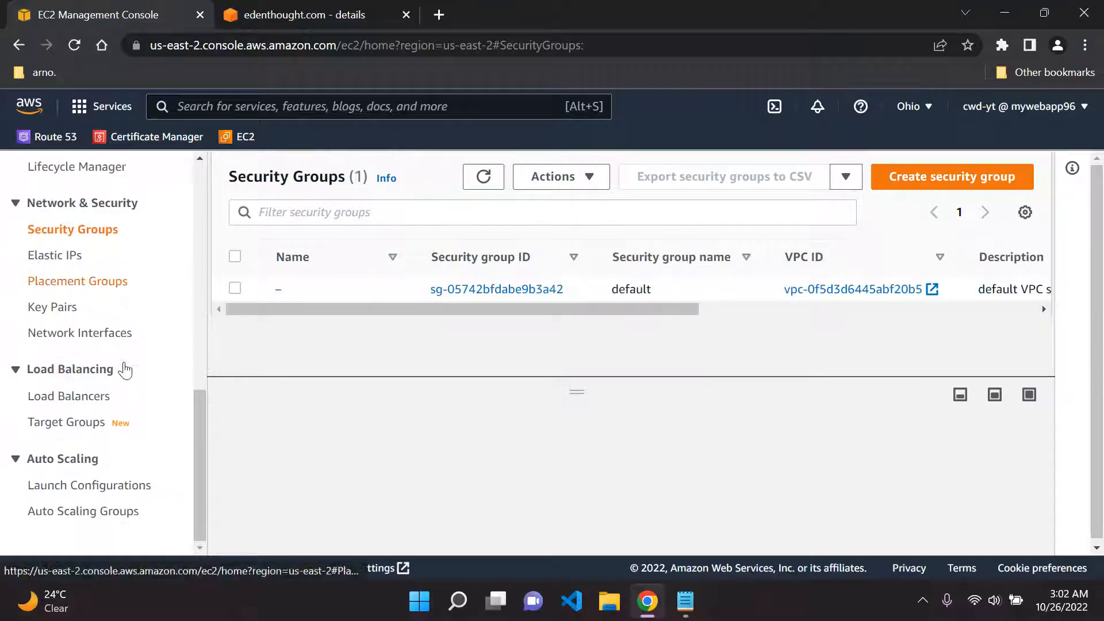
scroll(163, 333, "up", 10)
Switch to the edenthought.com hosted zone page in Route 53.
left_click(323, 14)
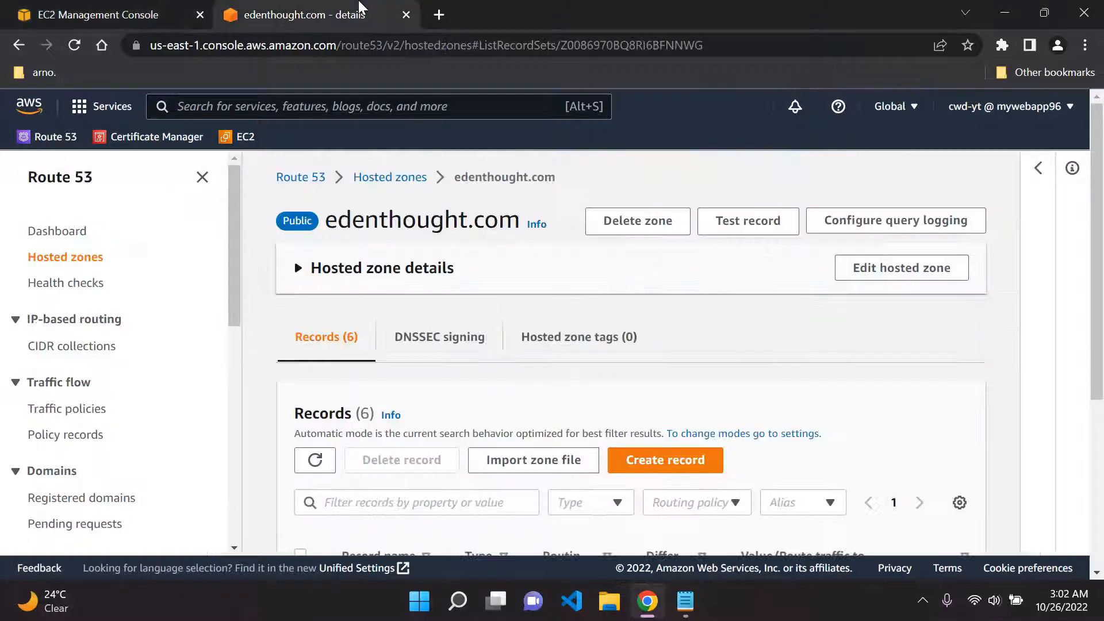
scroll(369, 390, "down", 1)
scroll(374, 389, "up", 1)
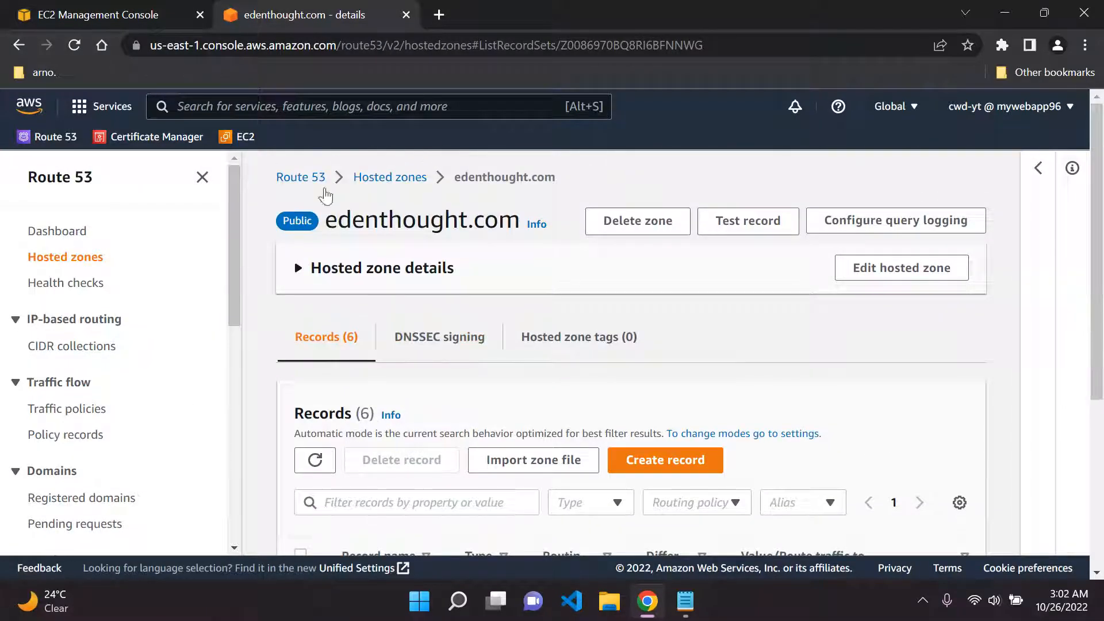
left_click(202, 177)
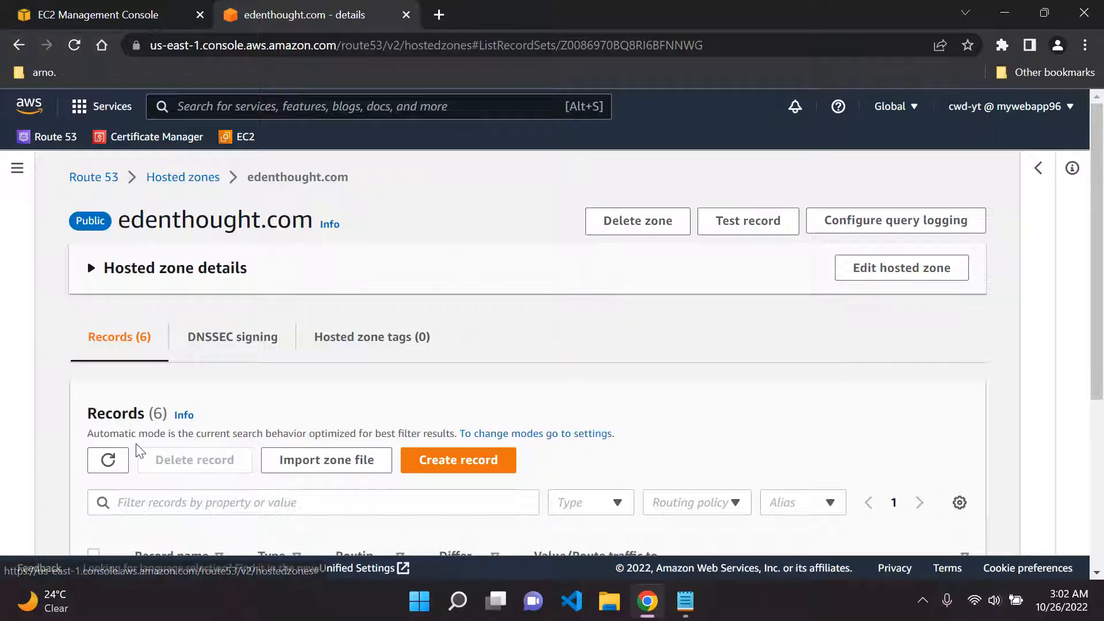
left_click(17, 169)
Select the edenthought.com A record and examine which load balancer its alias value points to.
scroll(346, 344, "down", 1)
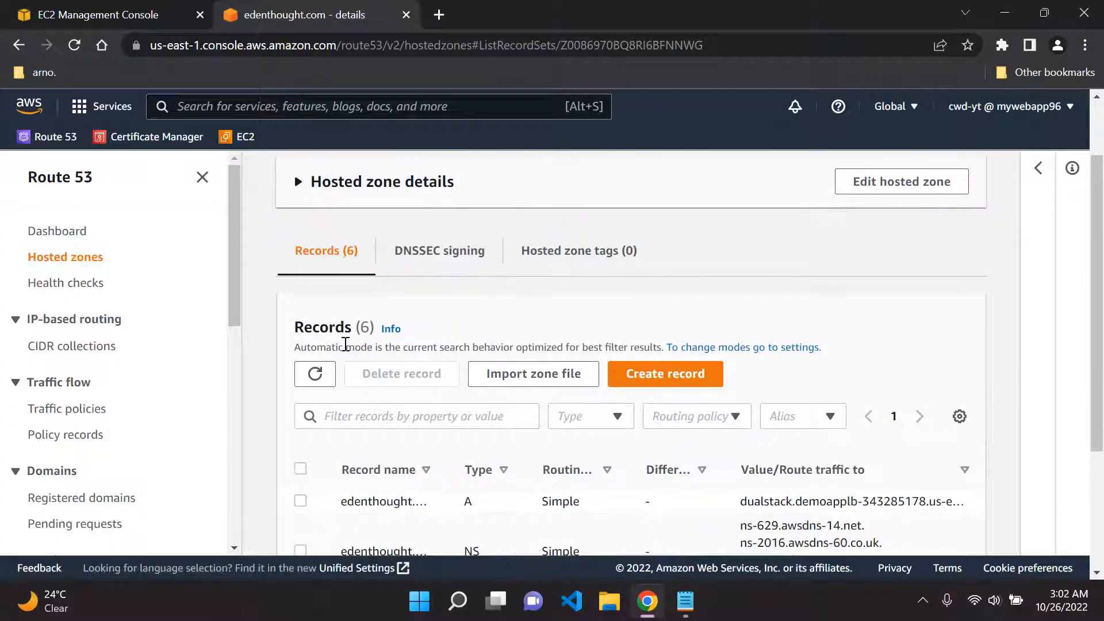
left_click(301, 502)
scroll(499, 334, "down", 4)
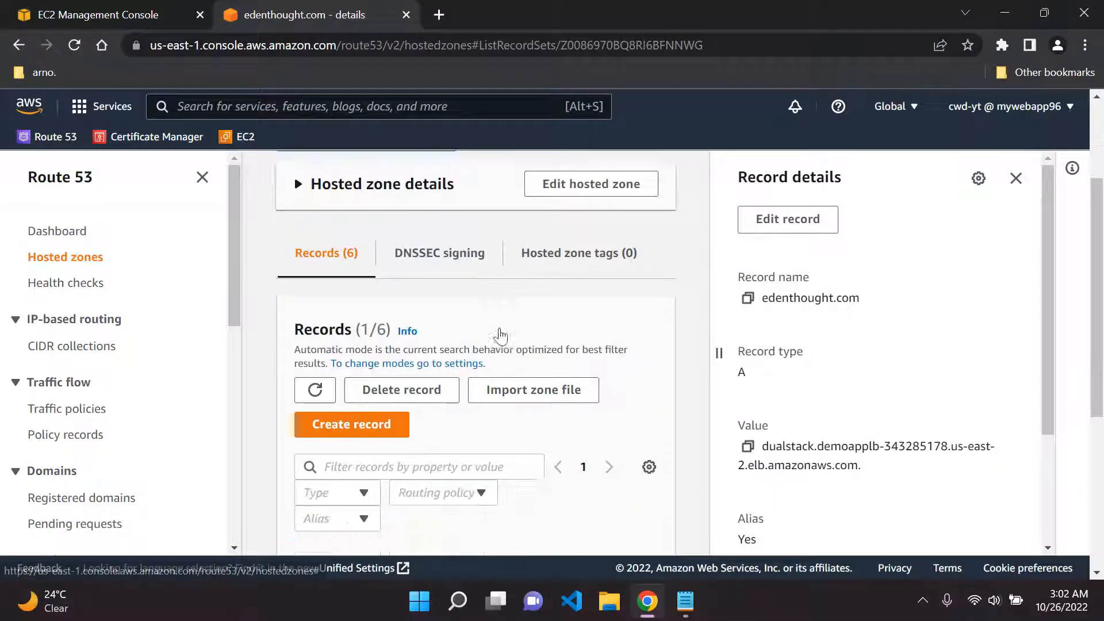
scroll(498, 336, "down", 1)
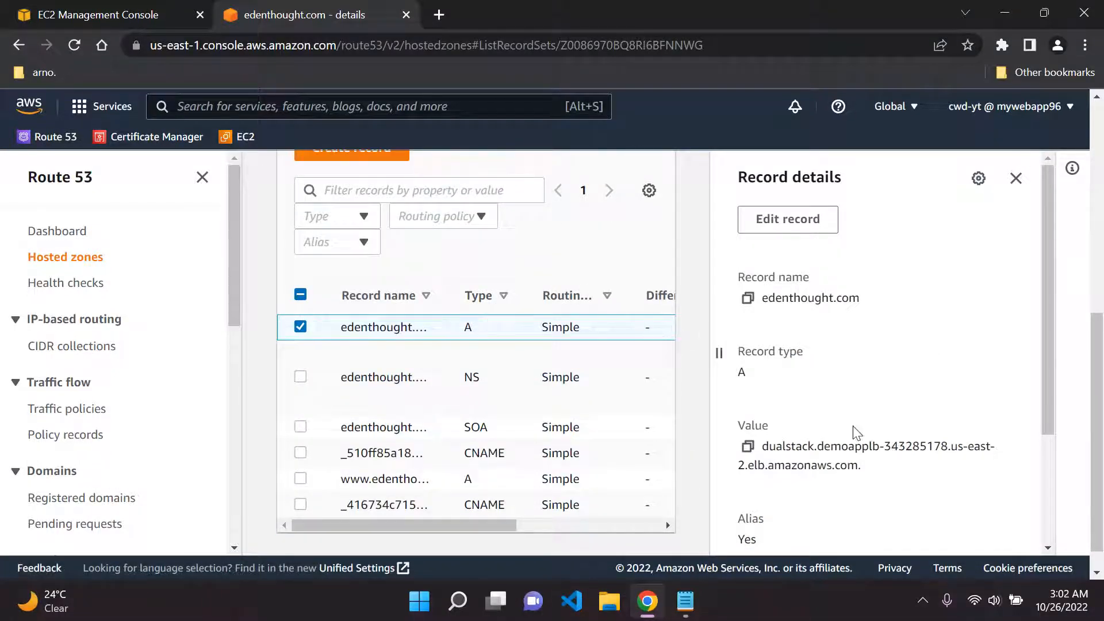
left_click_drag(774, 447, 965, 450)
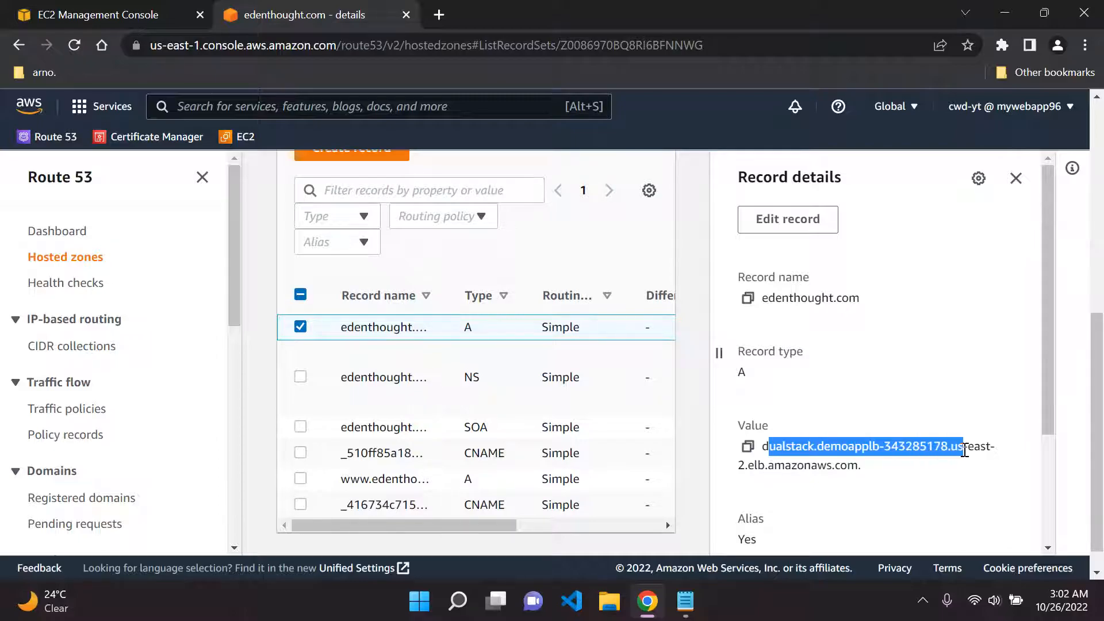
left_click(884, 471)
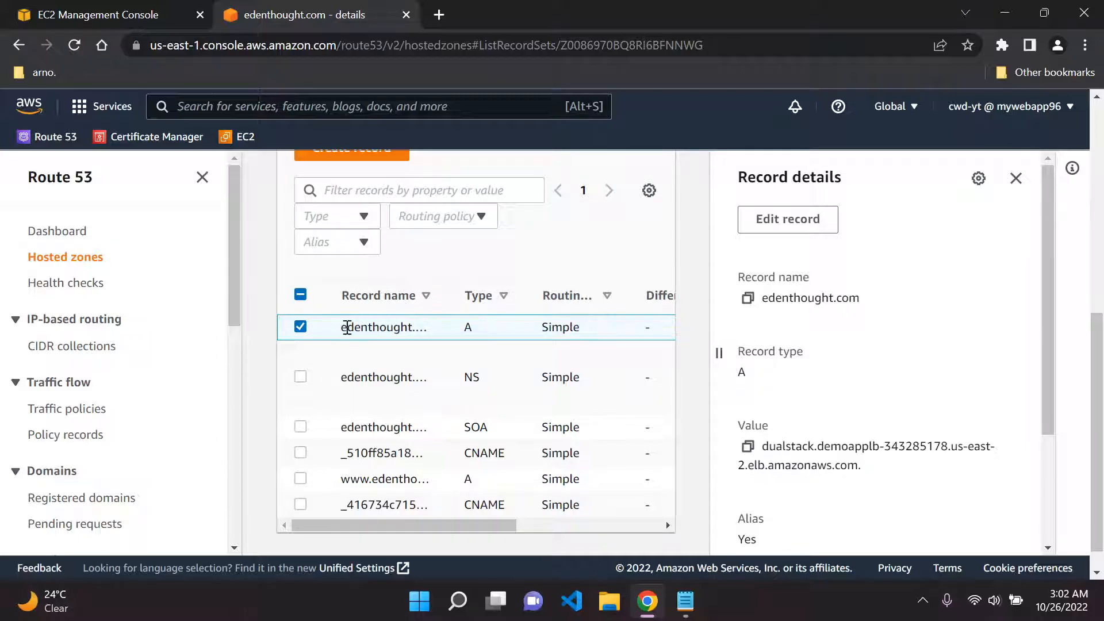
scroll(825, 293, "up", 1)
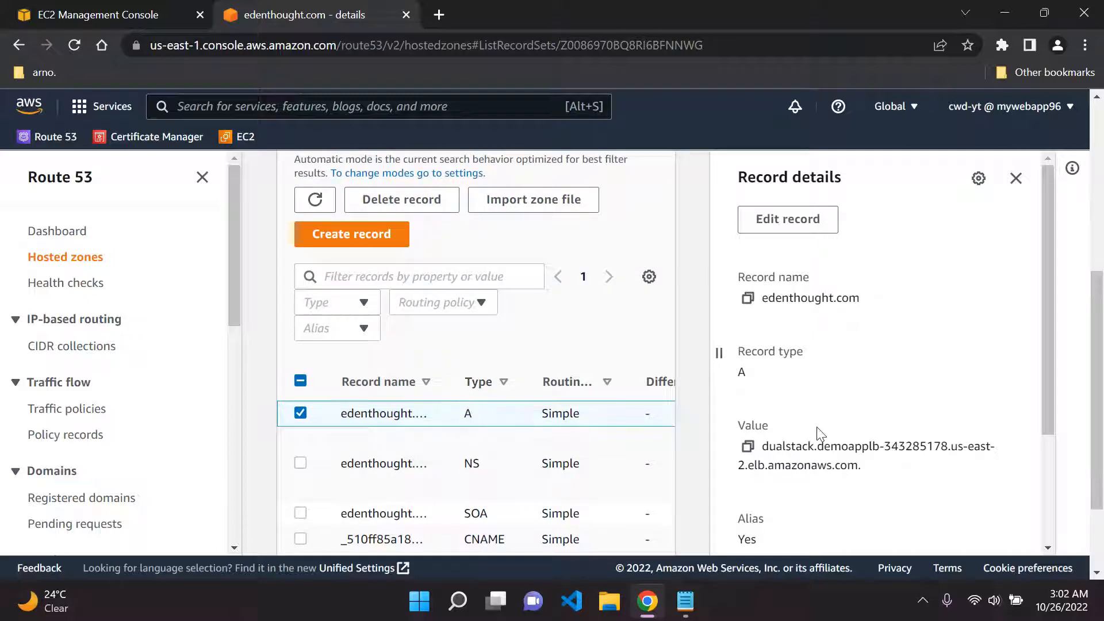
left_click_drag(763, 447, 929, 459)
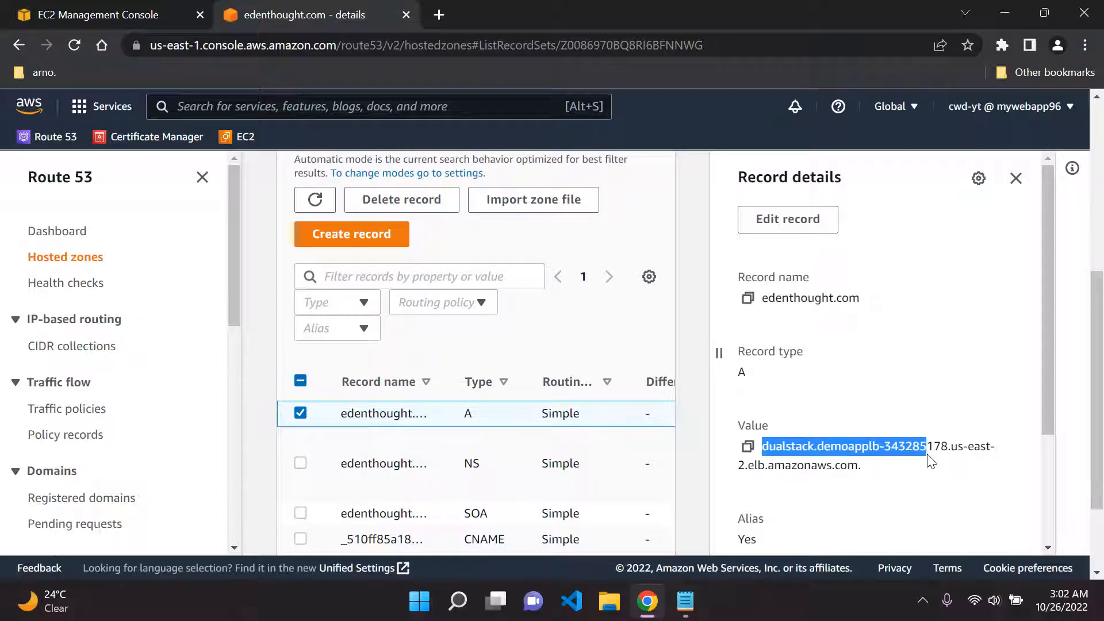
left_click(895, 384)
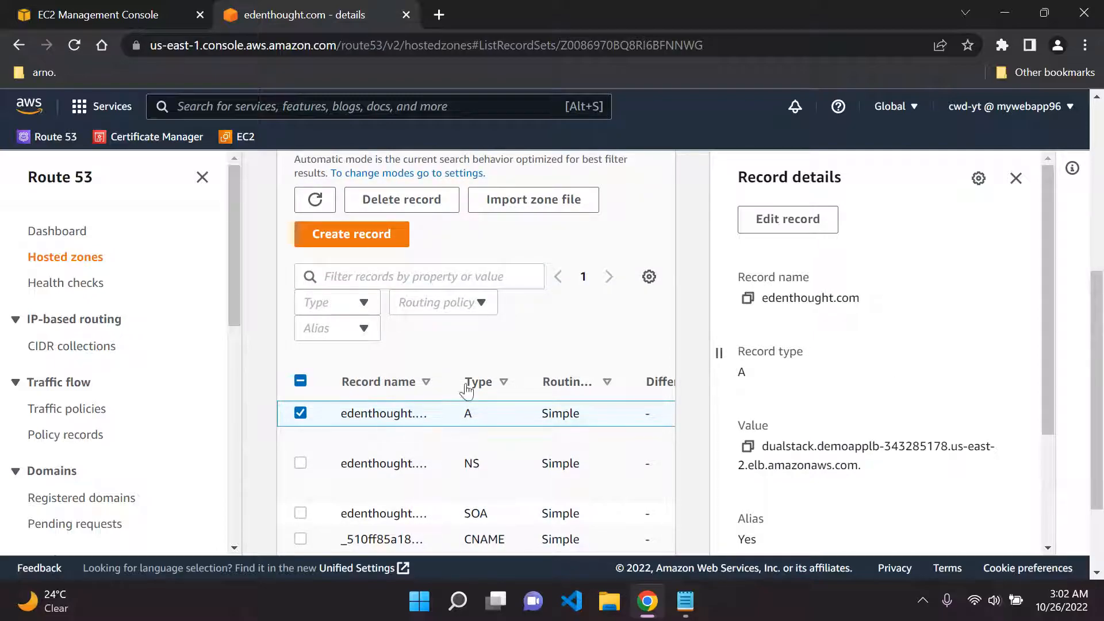
Delete the edenthought.com A record that routes to the DemoAppLB load balancer from the hosted zone.
scroll(424, 352, "up", 2)
scroll(426, 321, "down", 1)
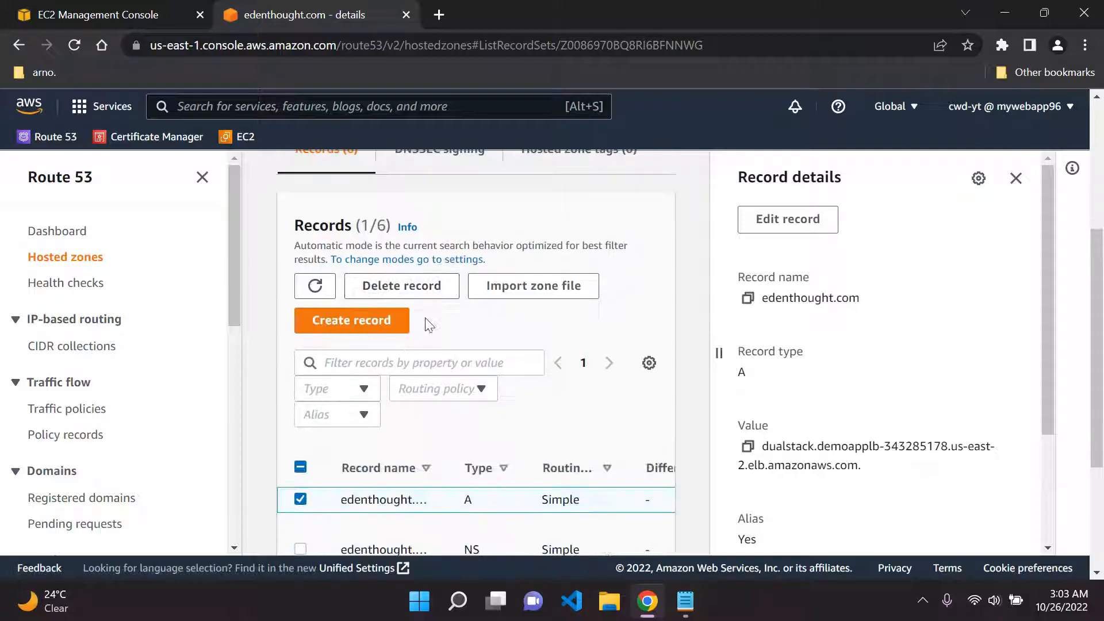
left_click(426, 286)
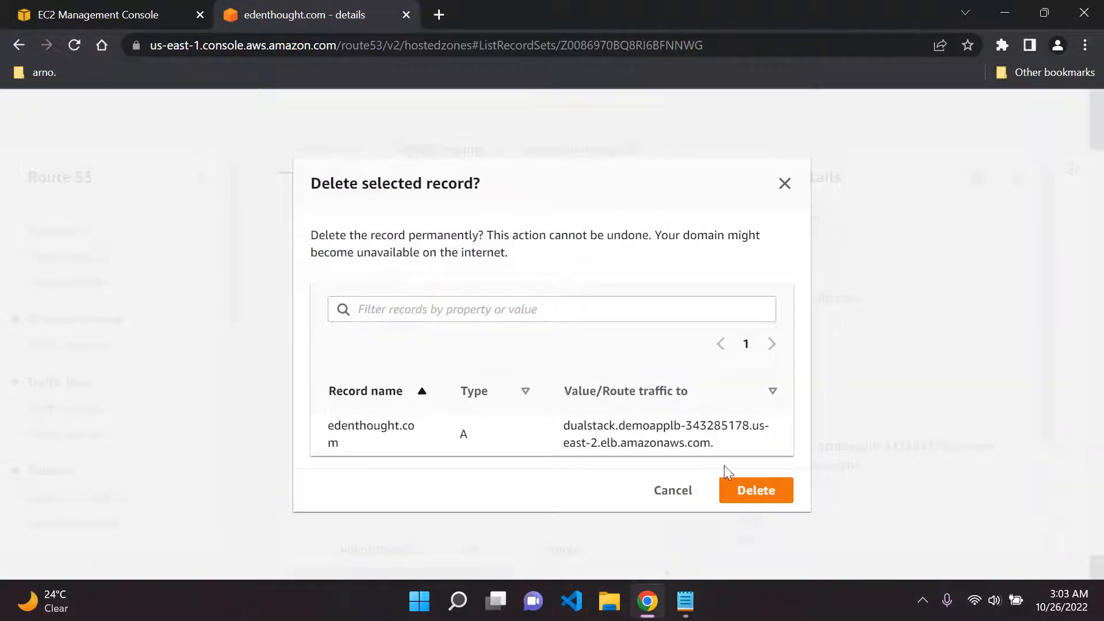
left_click(740, 490)
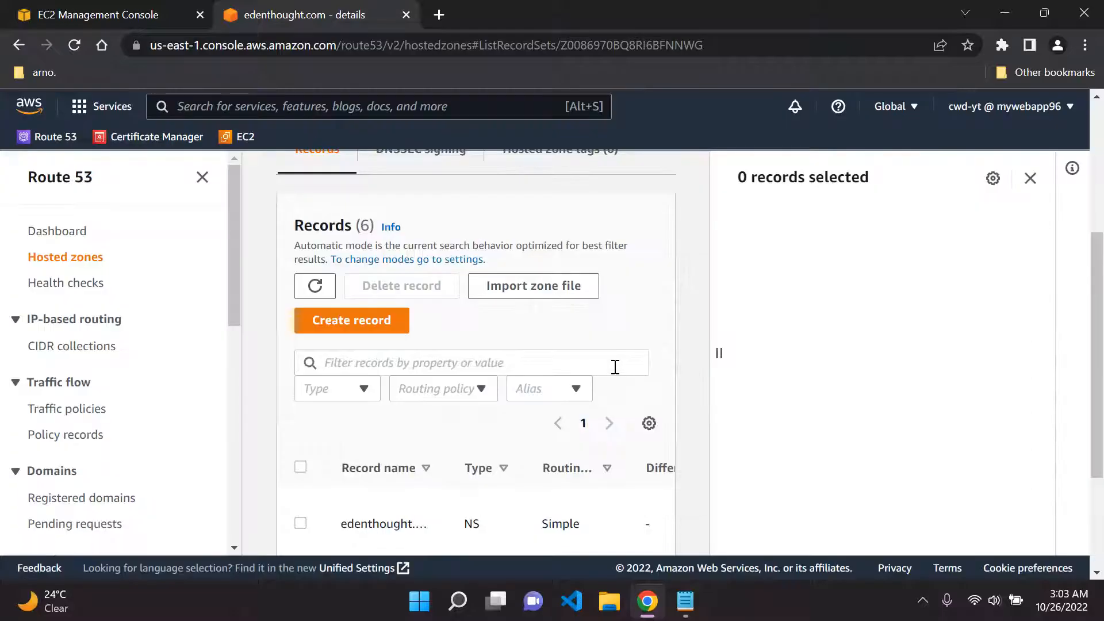
scroll(567, 352, "down", 3)
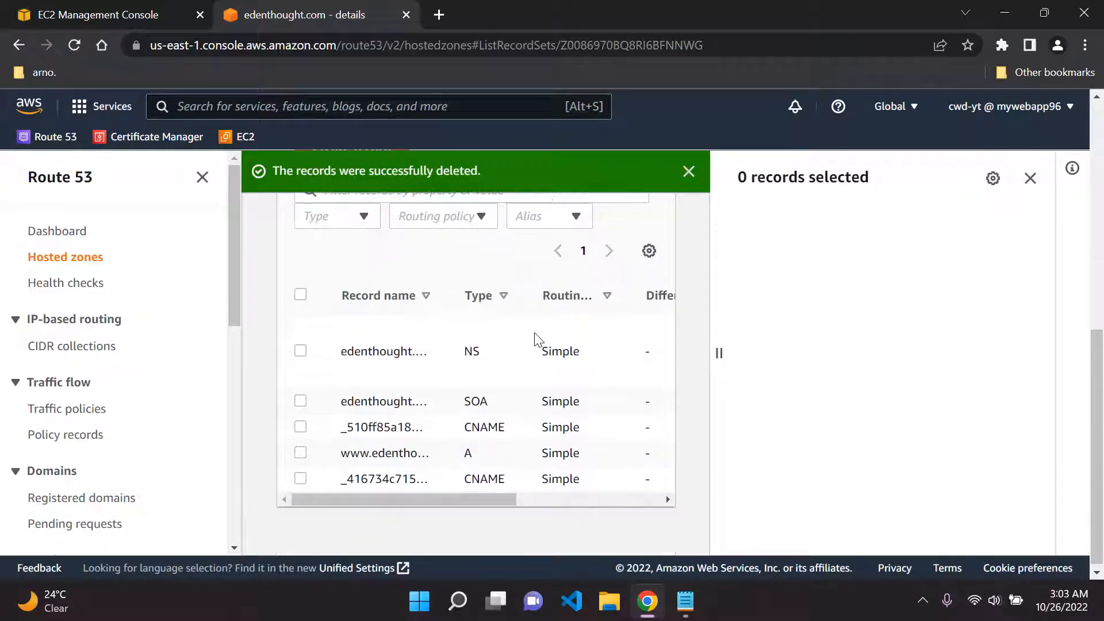
left_click(300, 453)
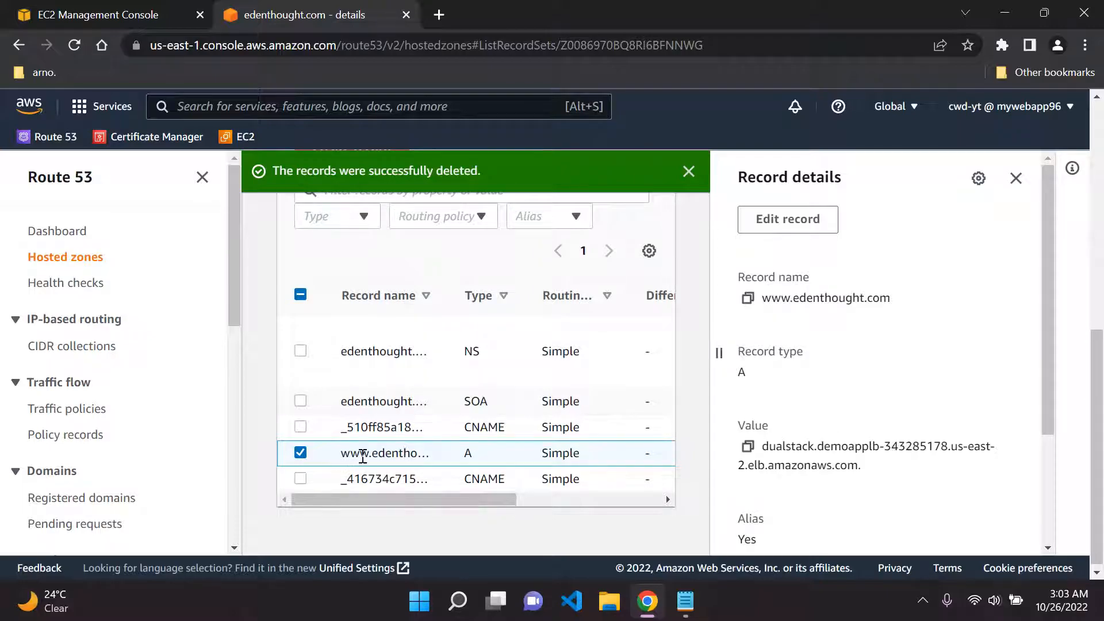
left_click_drag(782, 447, 919, 453)
left_click(896, 447)
scroll(844, 419, "down", 2)
scroll(844, 420, "up", 2)
scroll(336, 448, "up", 4)
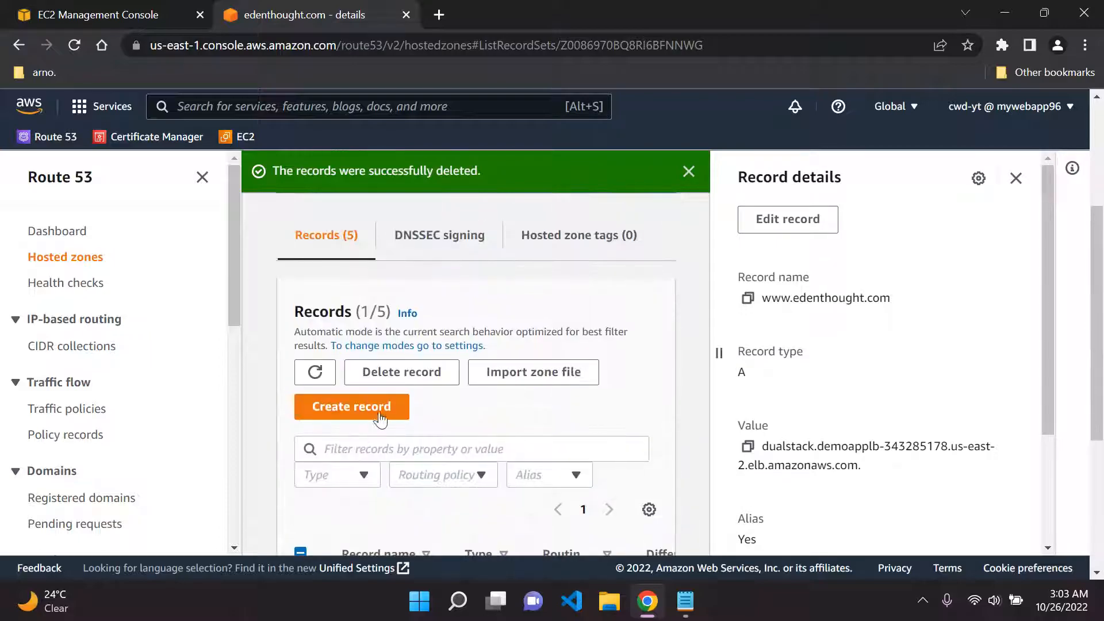
left_click(412, 377)
left_click(770, 498)
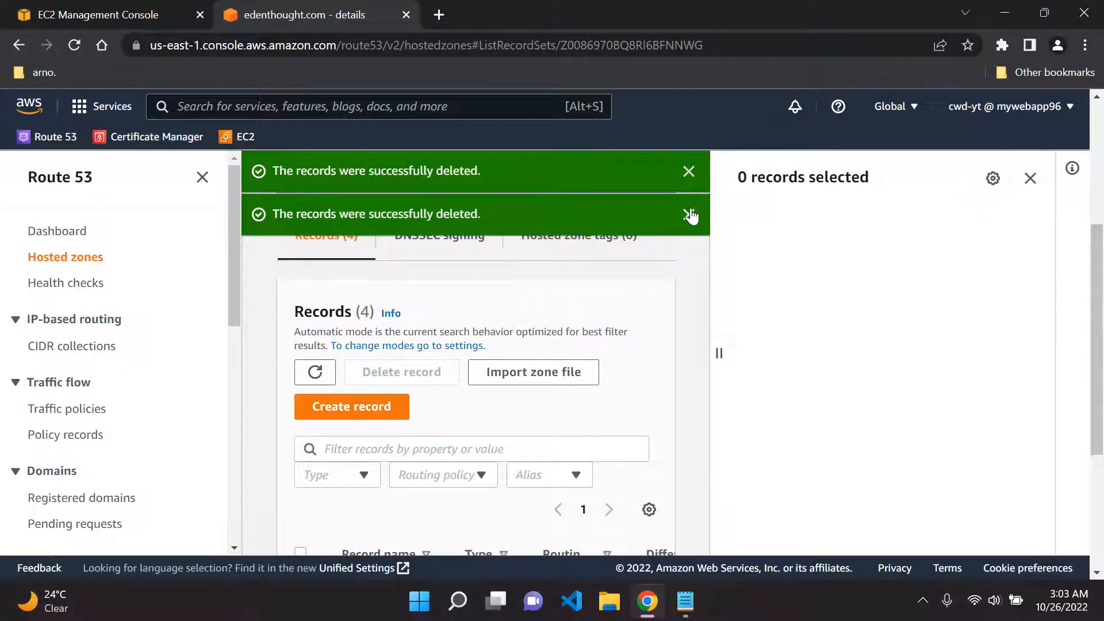
left_click(691, 216)
left_click(688, 171)
Return to the AWS console home page and close the EC2 Management Console page.
left_click(26, 105)
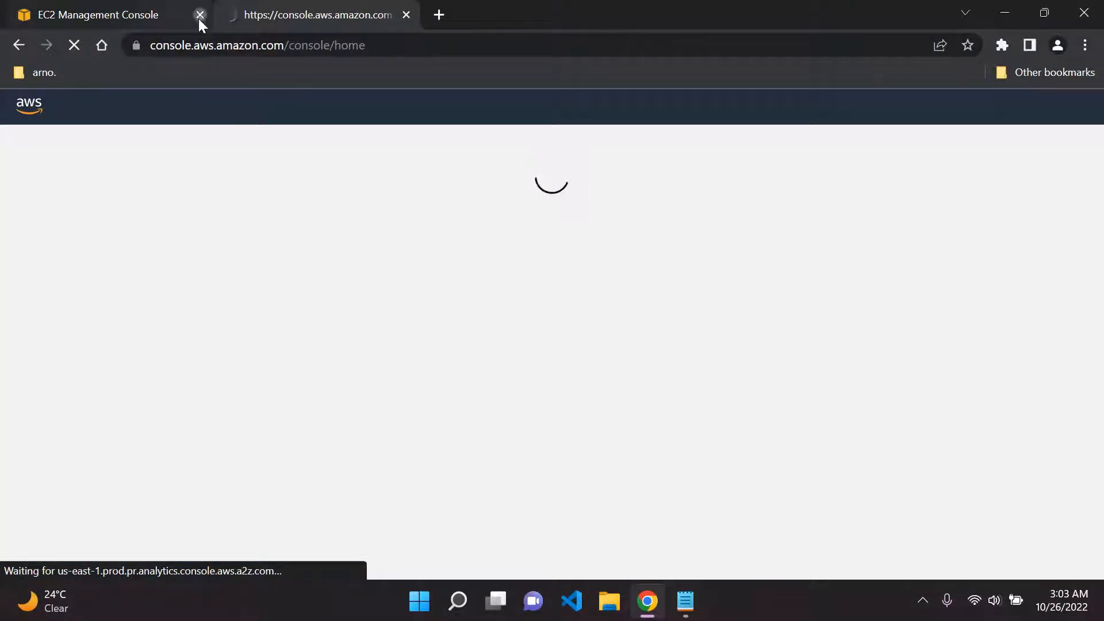
left_click(200, 14)
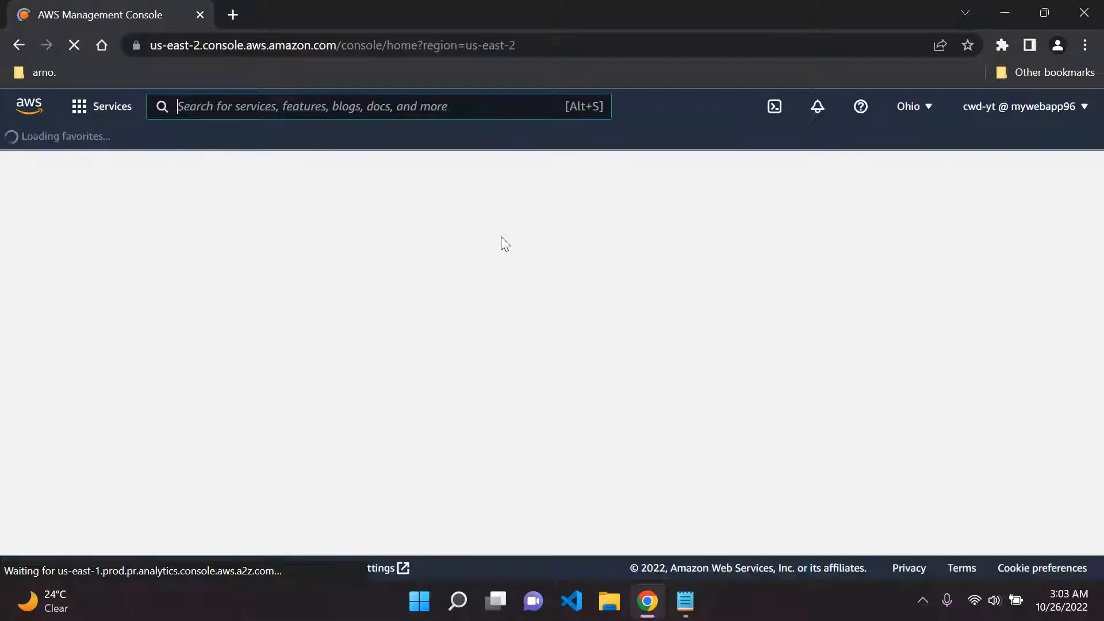